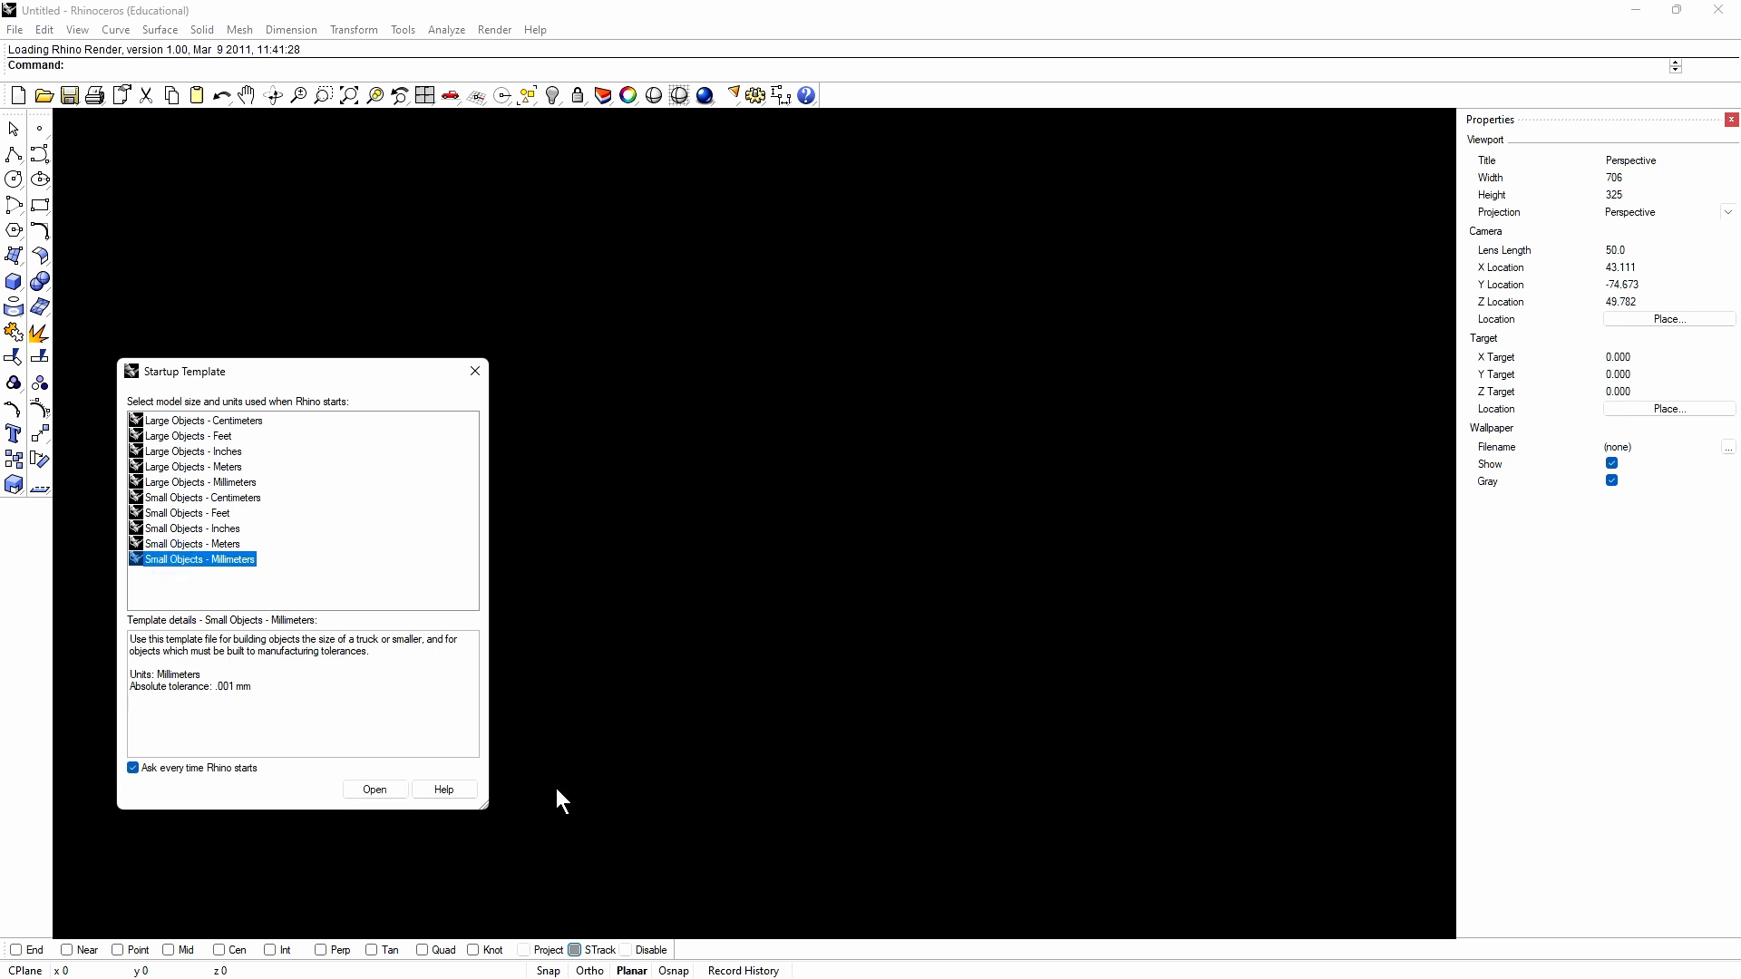
# Step: Open a new model with the Small Objects - Millimeters template and maximise the Top viewport with the origin in view
pyautogui.click(372, 790)
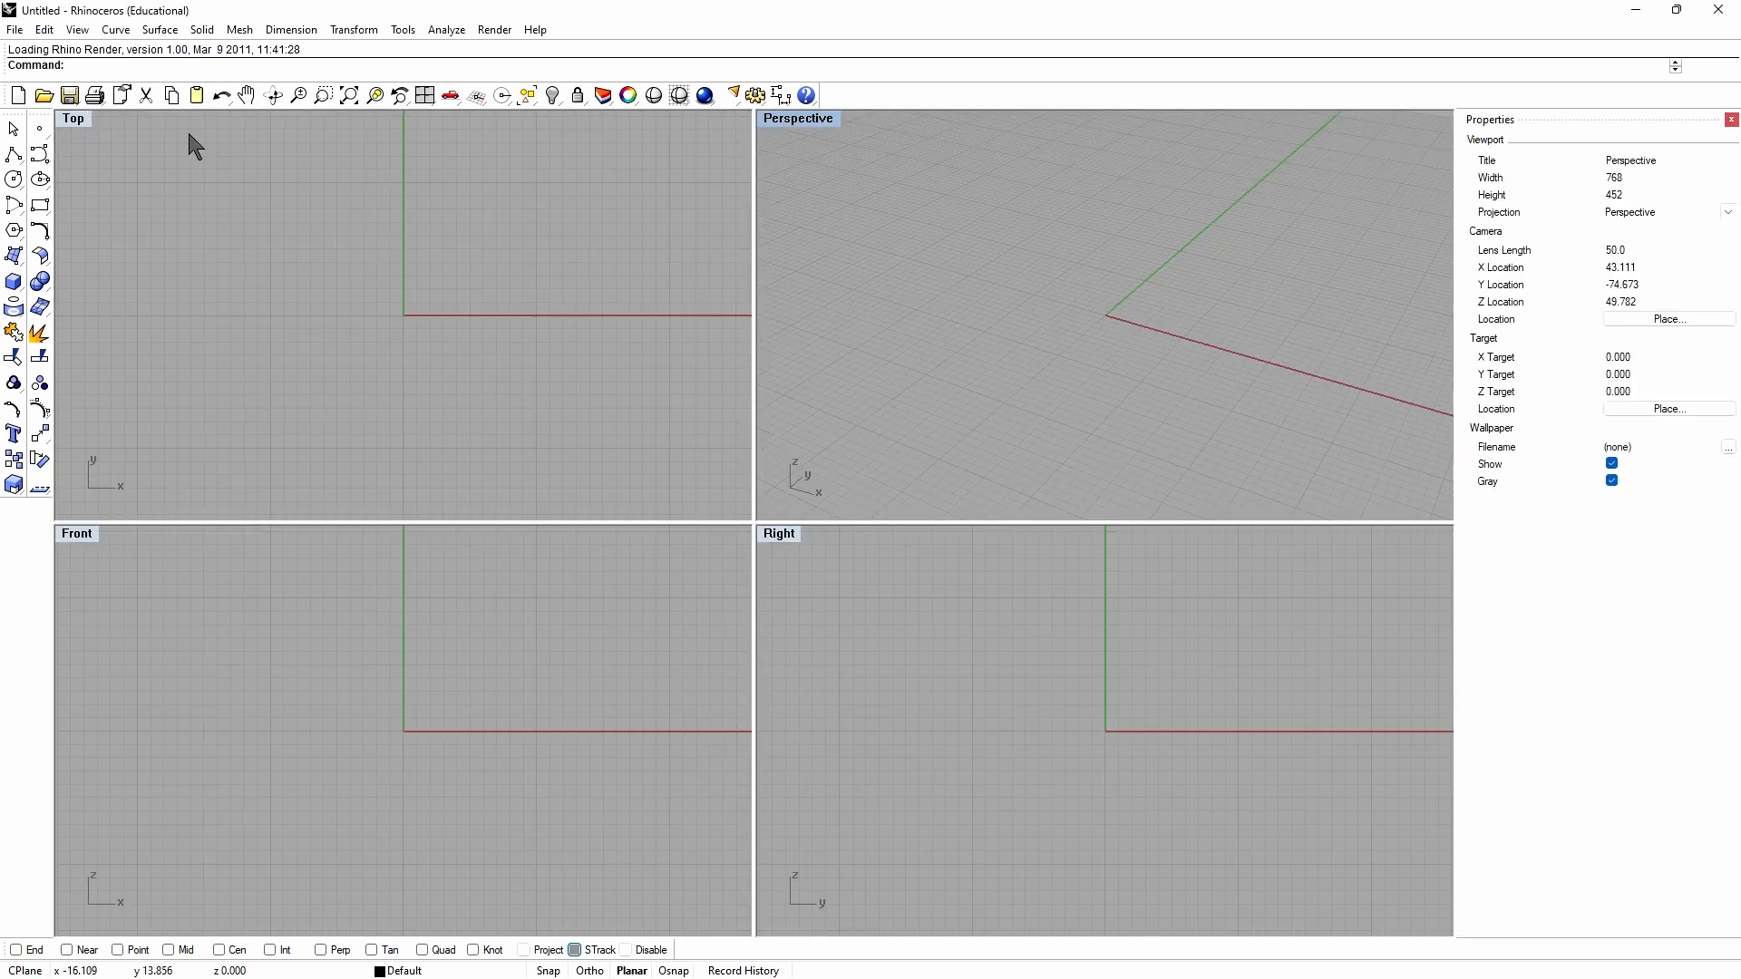
pyautogui.doubleClick(73, 118)
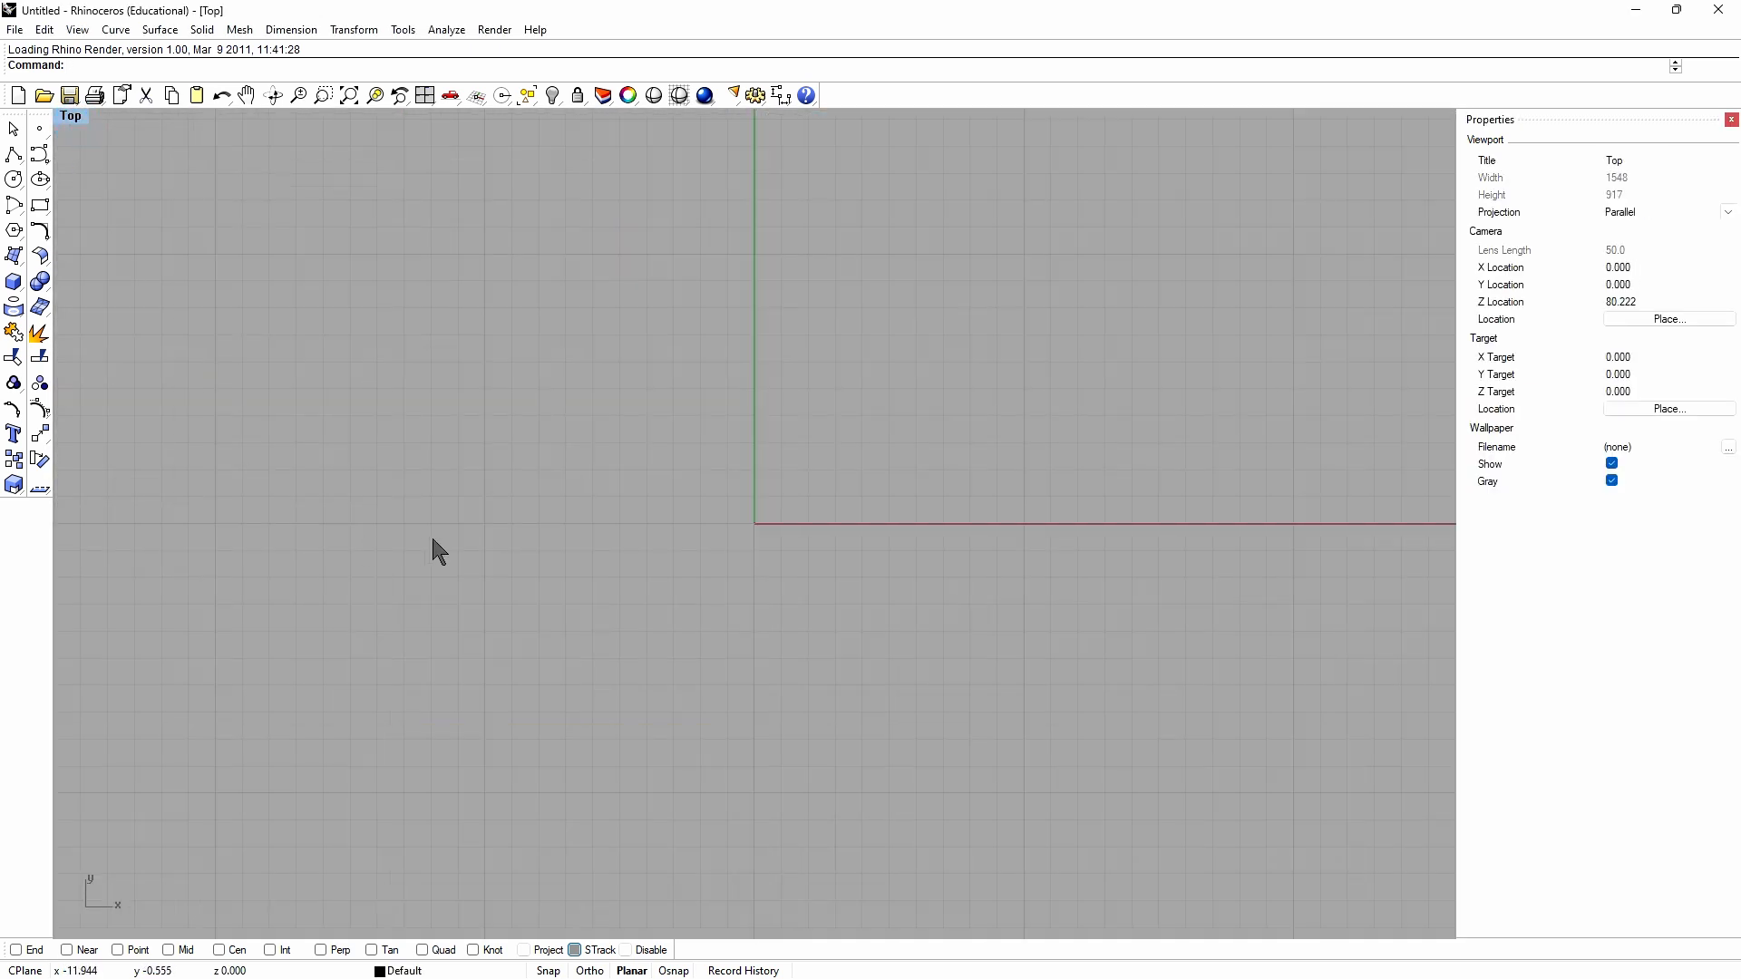
pyautogui.scroll(3, 1092, 361)
pyautogui.click(599, 395)
pyautogui.moveTo(600, 495); pyautogui.dragTo(431, 672, button='right')
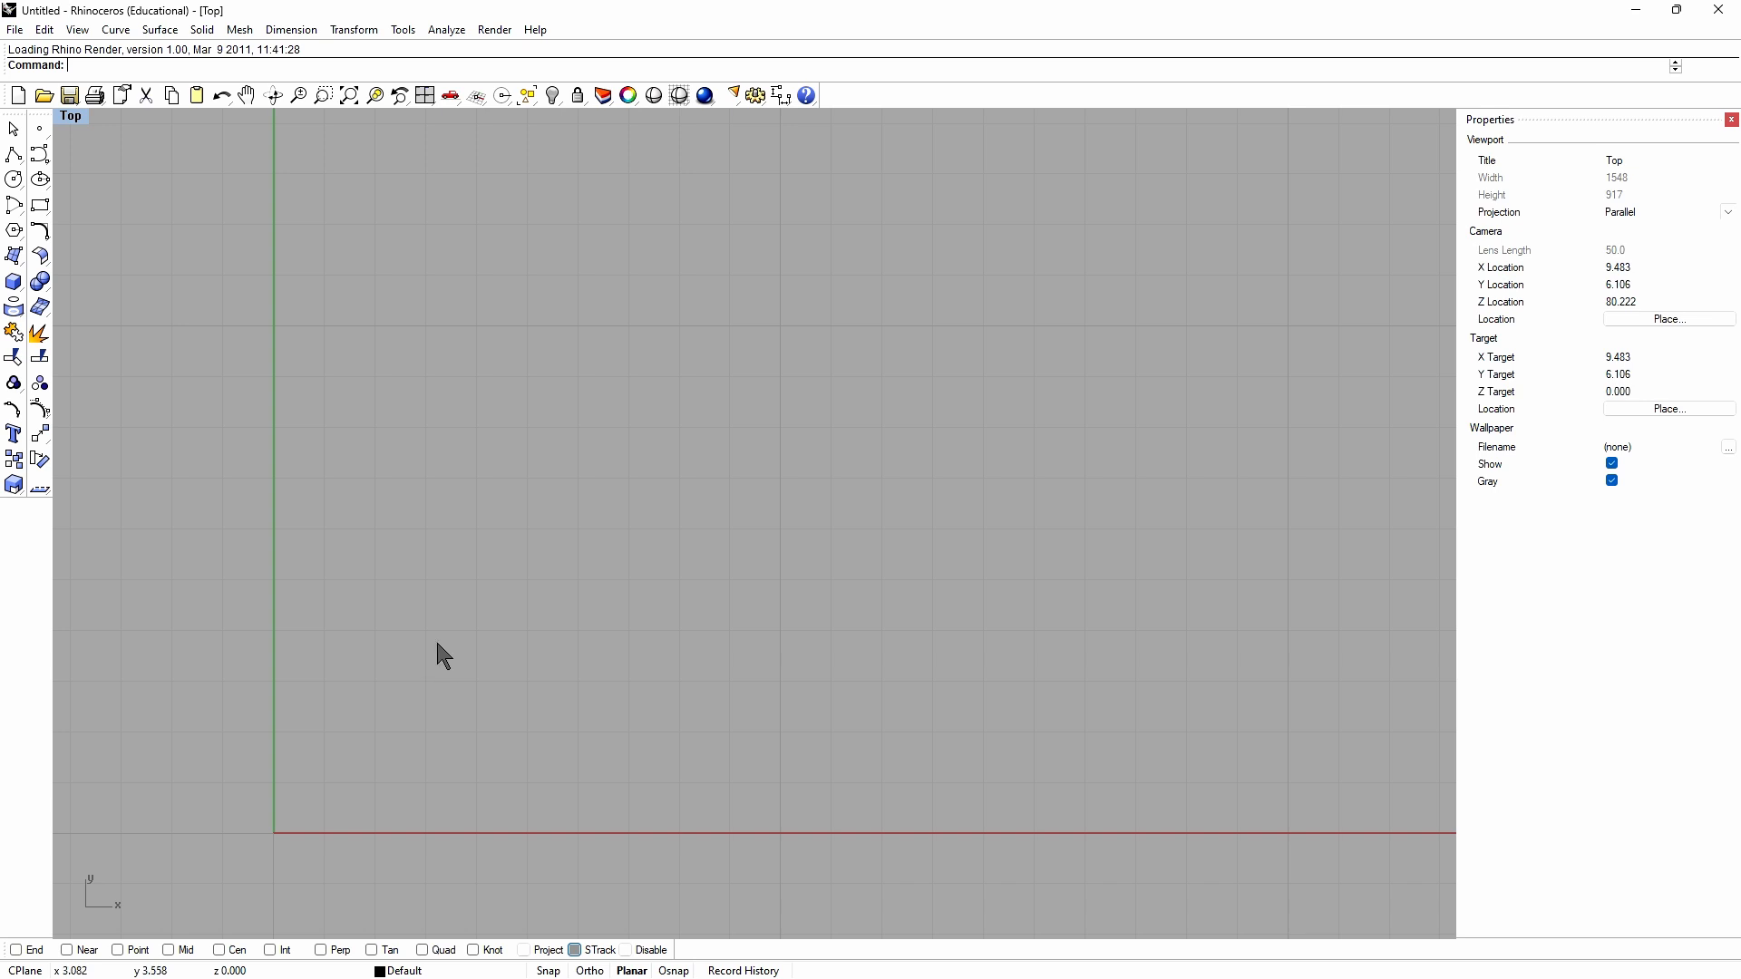
# Step: Create a solid box from first corner 0,0,0 to opposite base corner 43,12,0 with a height of 401
pyautogui.click(15, 282)
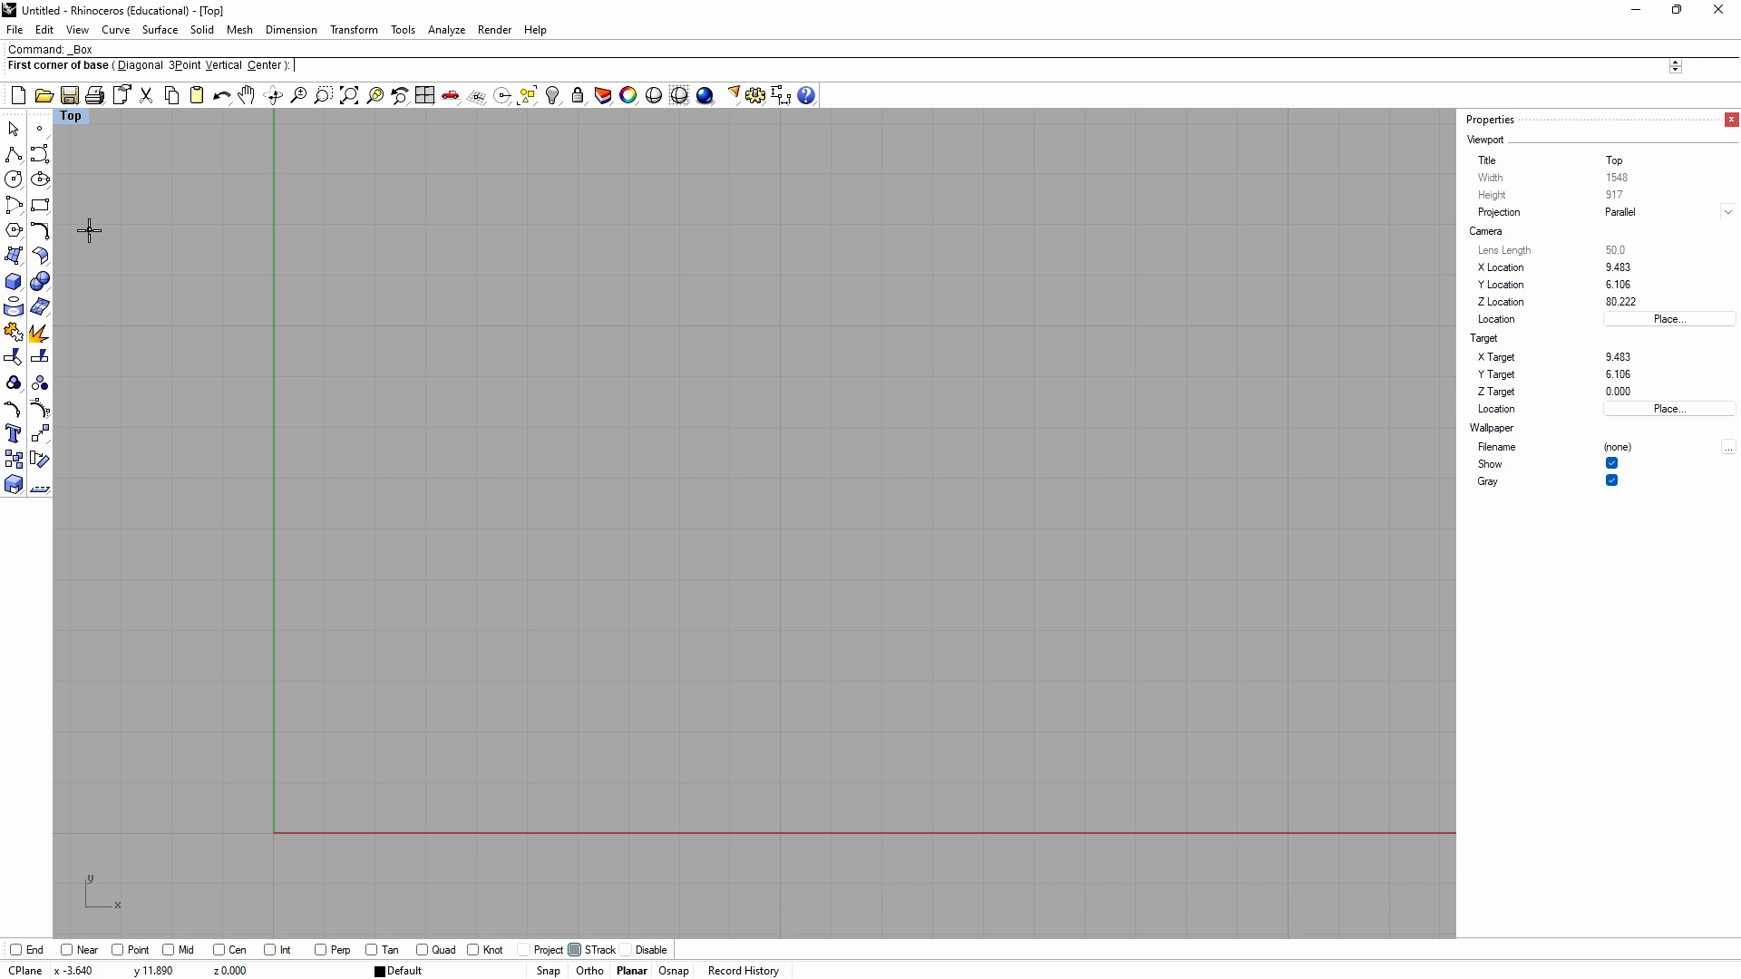
pyautogui.click(15, 284)
pyautogui.write('0,0,0')
pyautogui.press('Return')
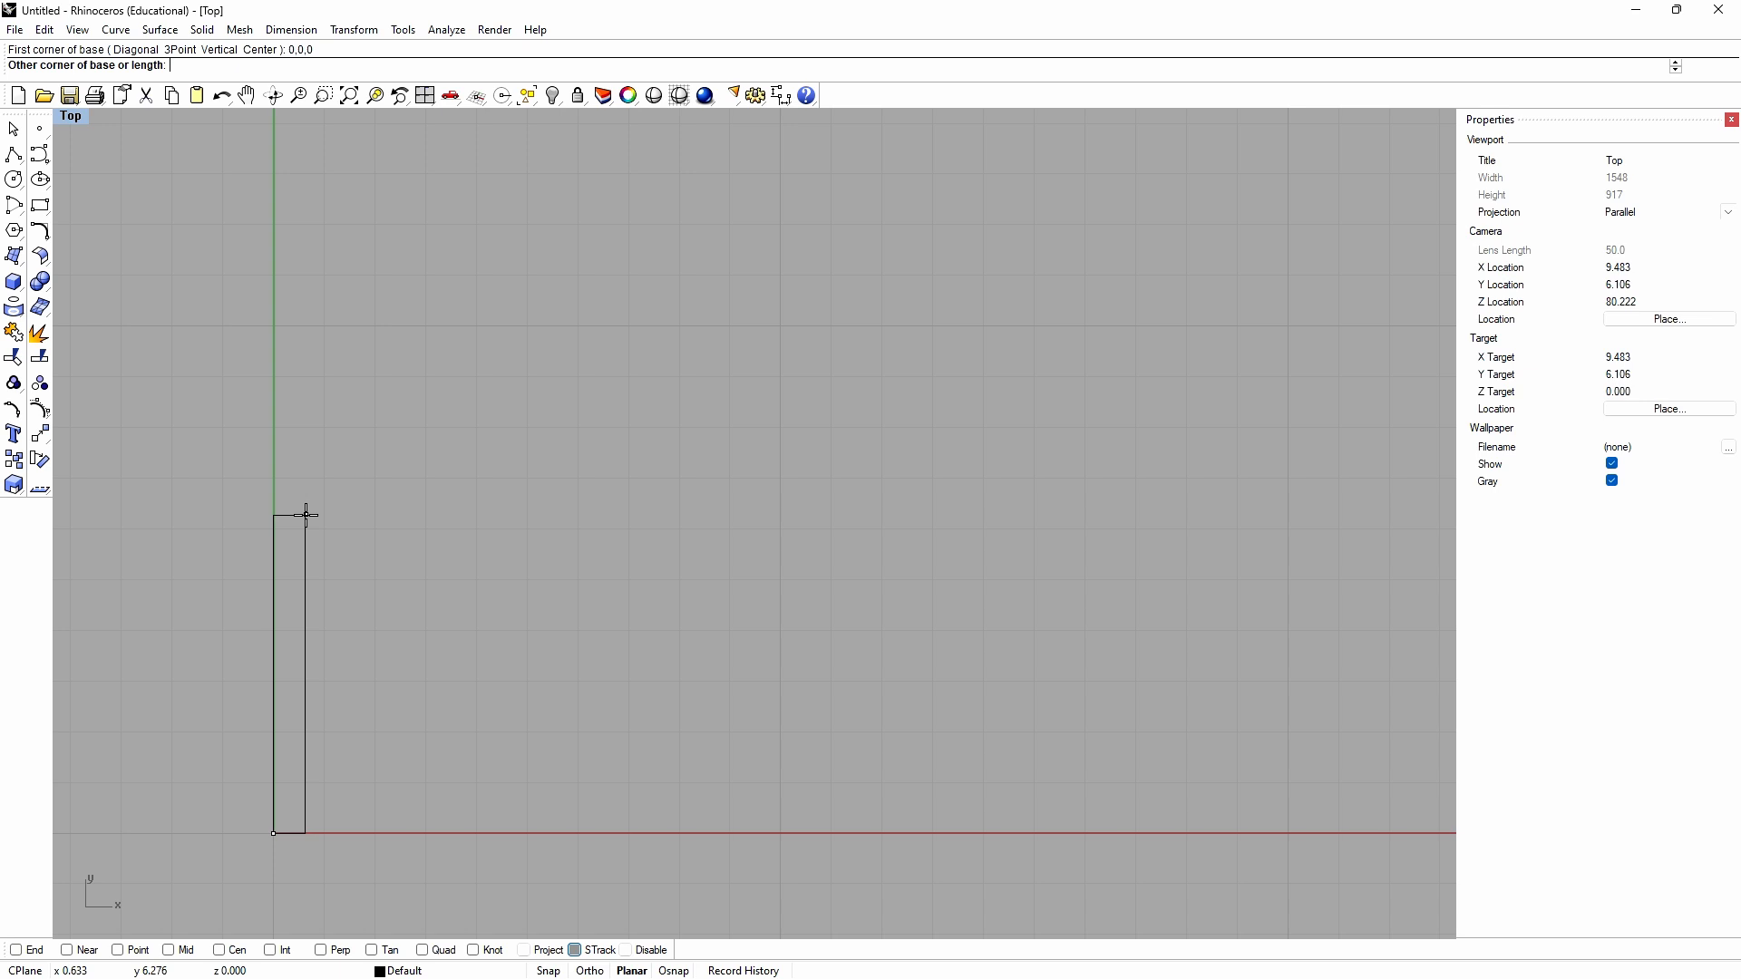
pyautogui.write('43')
pyautogui.write('12,0')
pyautogui.press('Return')
pyautogui.scroll(-5, 222, 629)
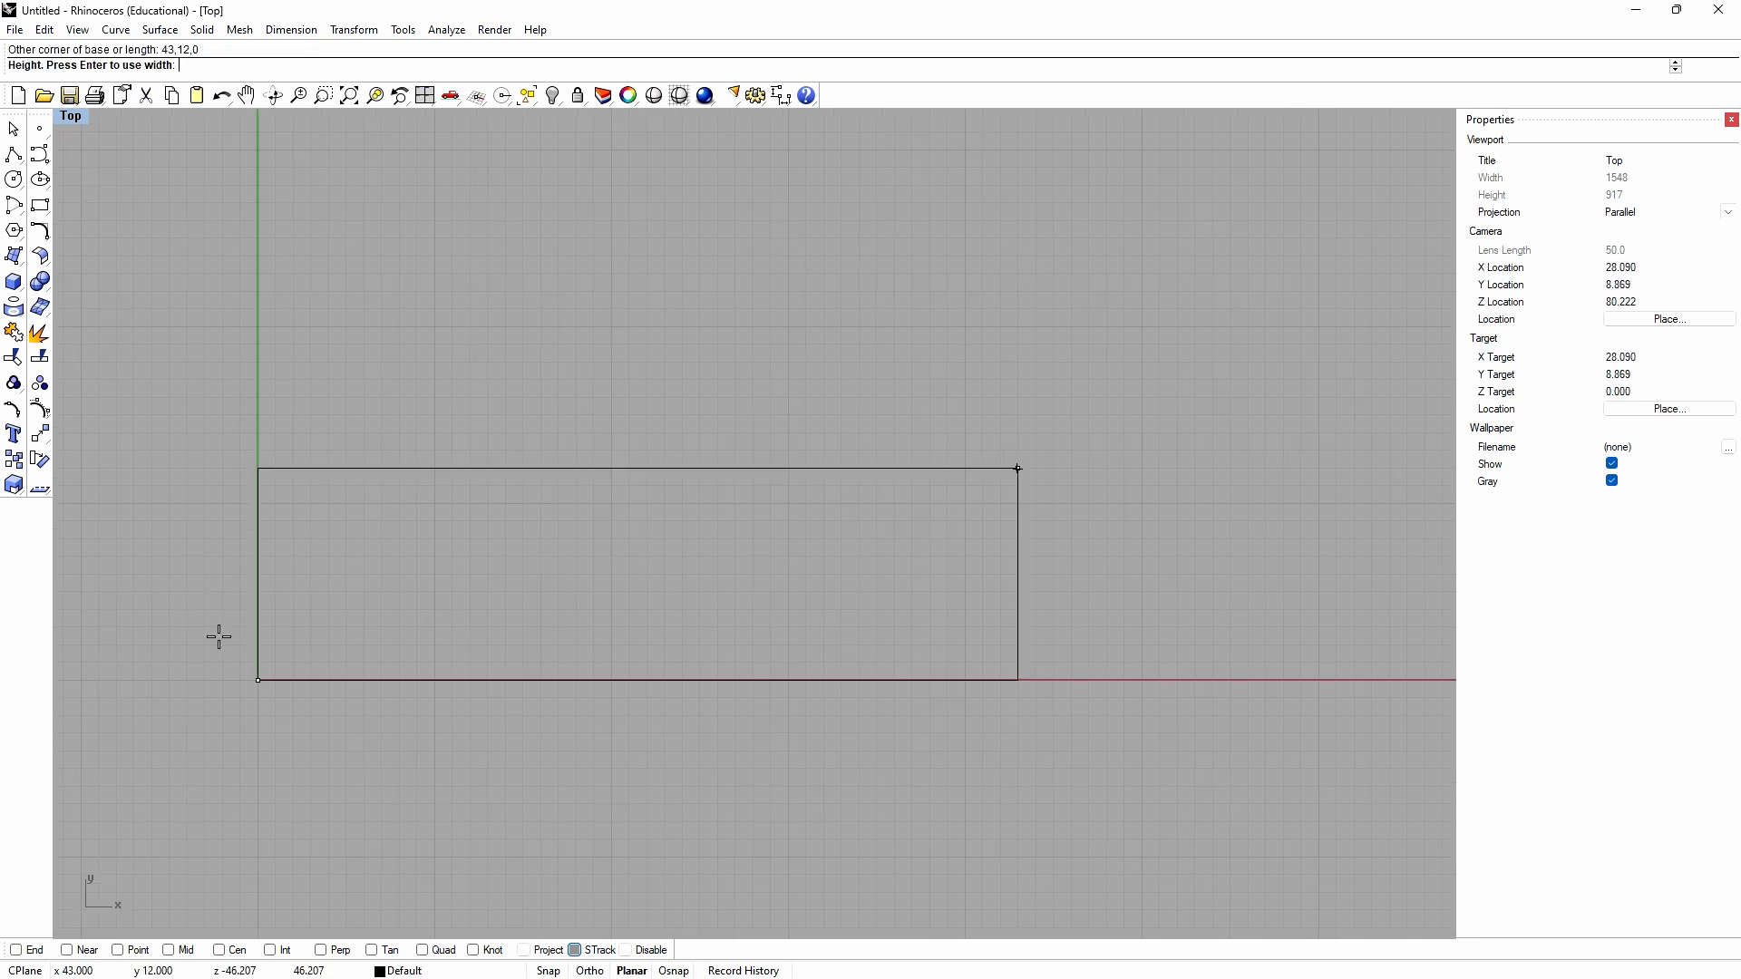
pyautogui.scroll(2, 471, 782)
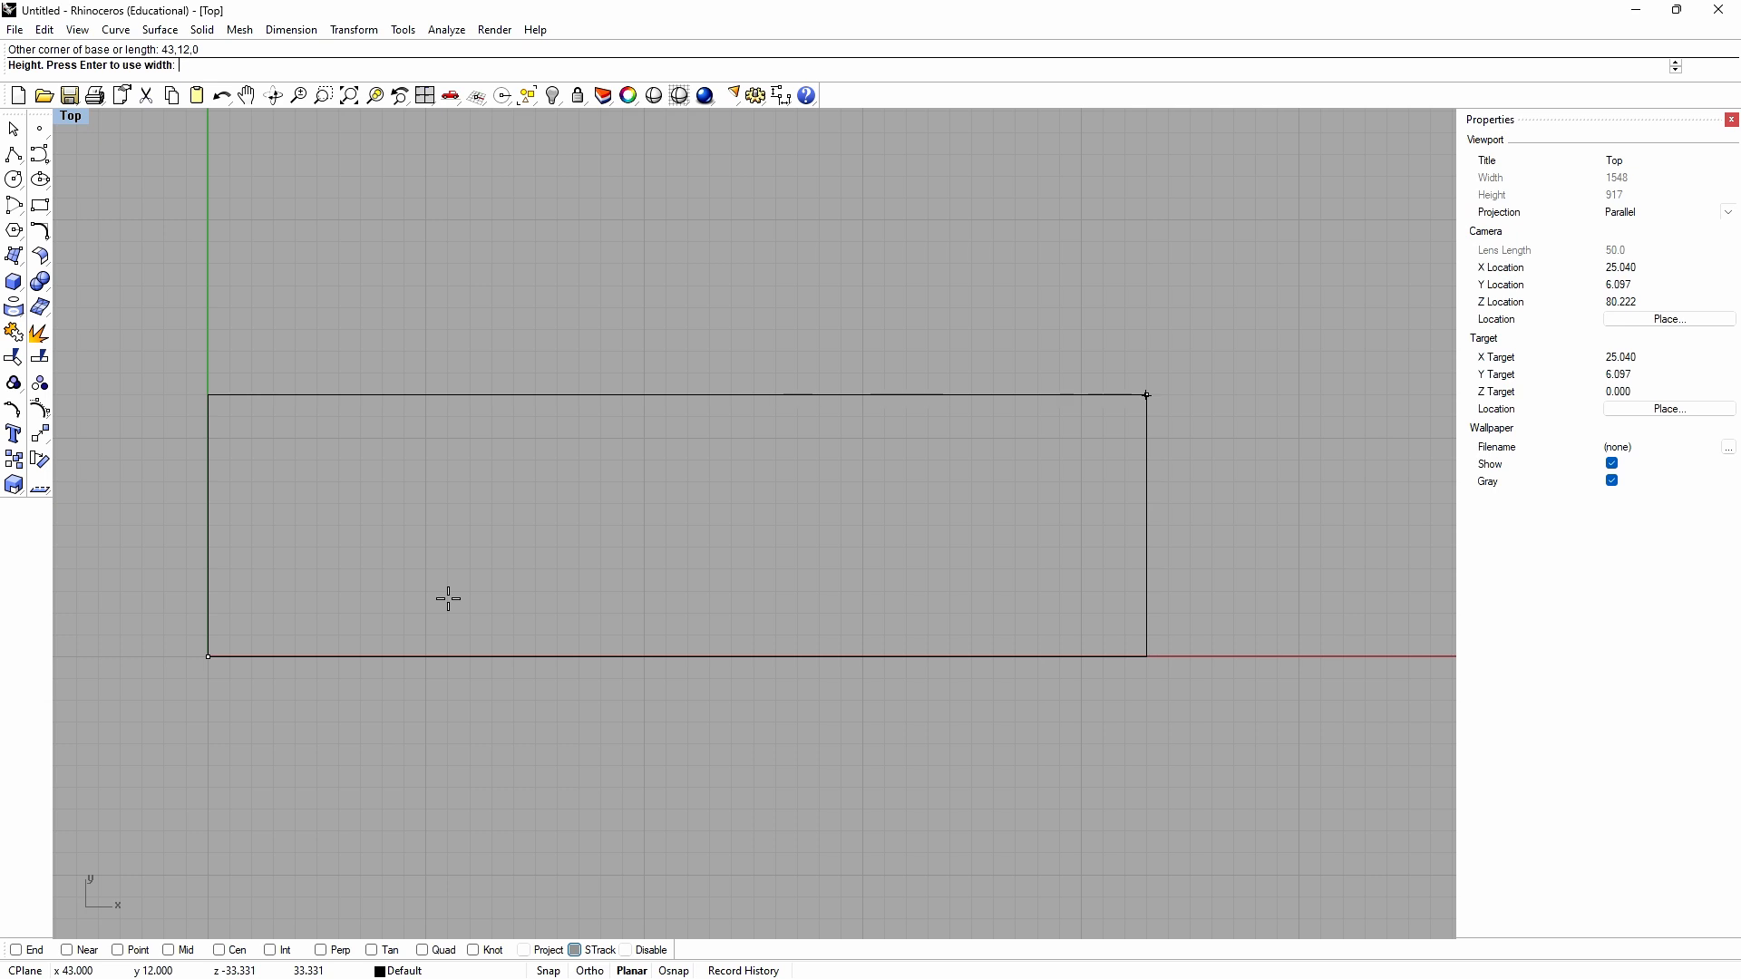
pyautogui.write('401')
pyautogui.press('Return')
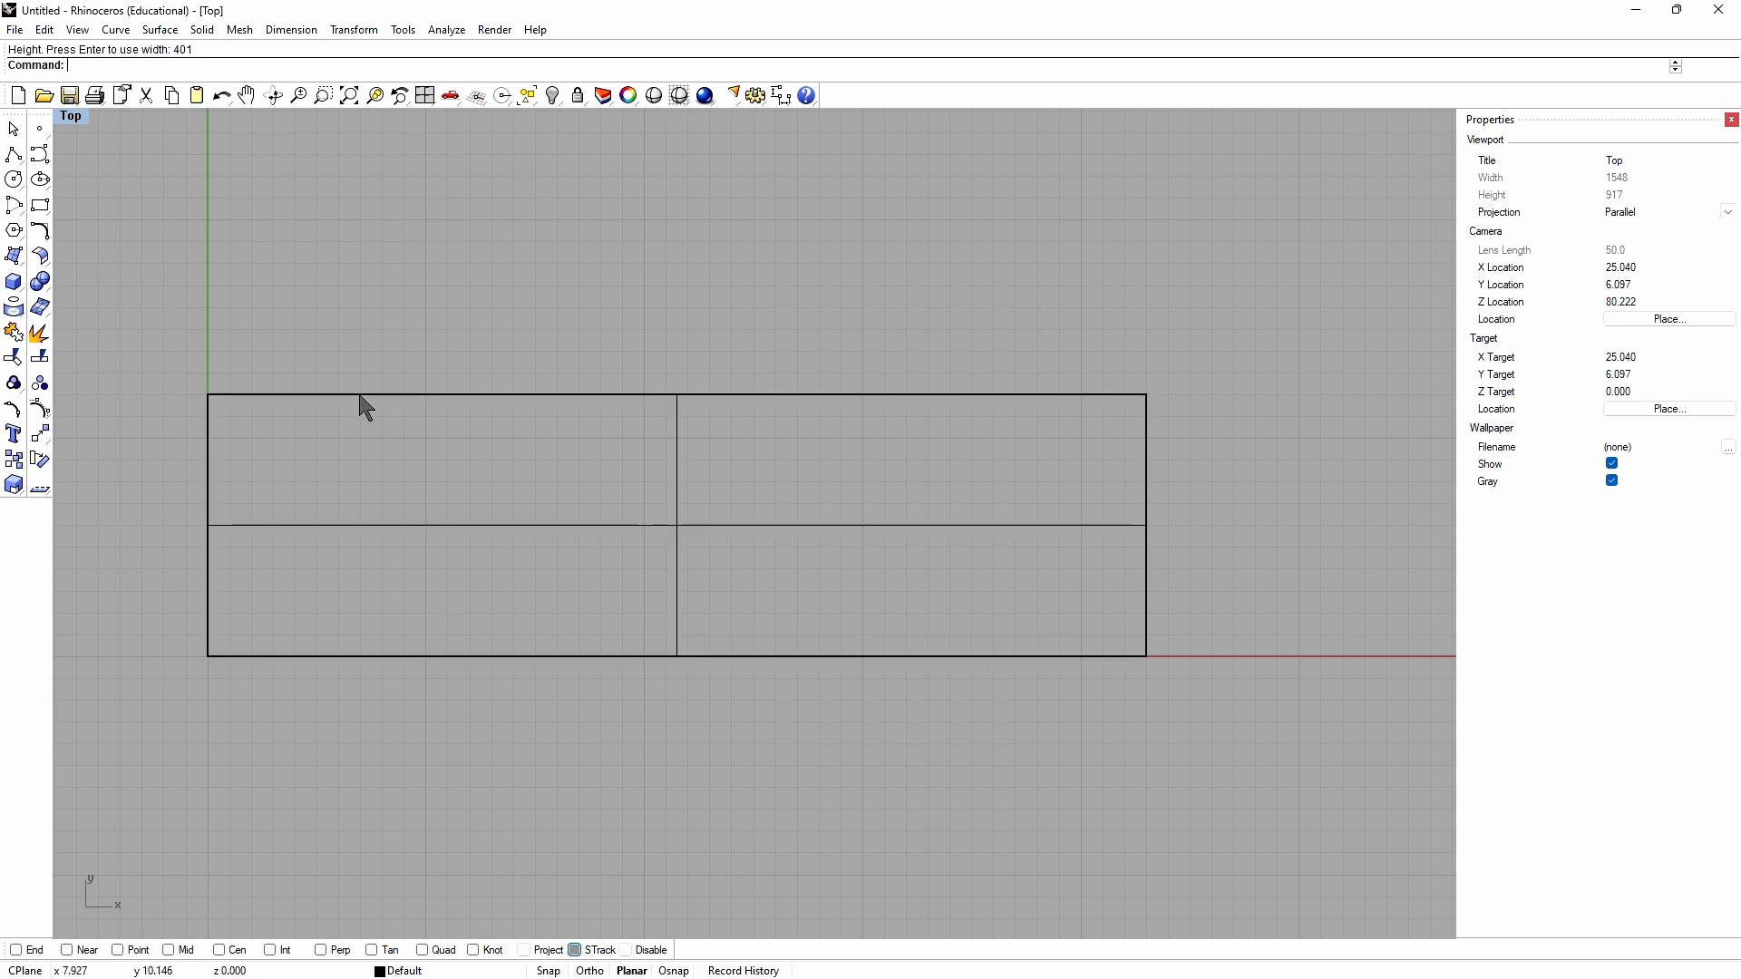
# Step: Restore the four-viewport layout and shade the Perspective viewport
pyautogui.doubleClick(65, 118)
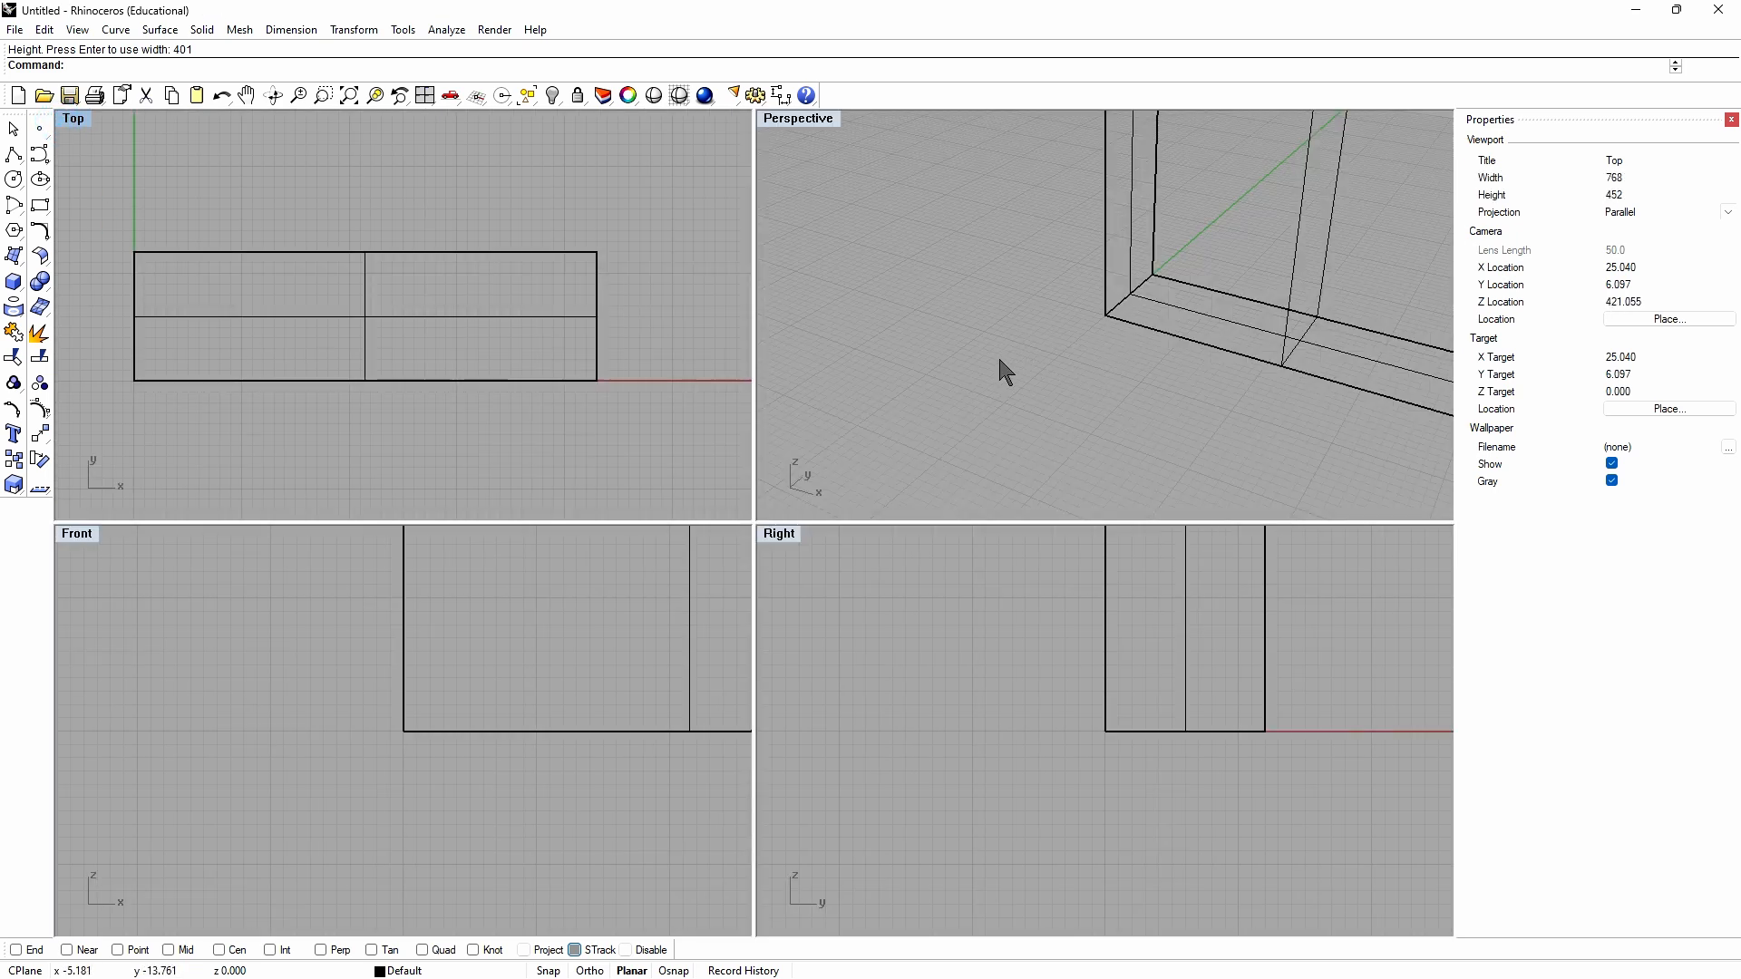
pyautogui.click(975, 365)
pyautogui.scroll(-12, 868, 231)
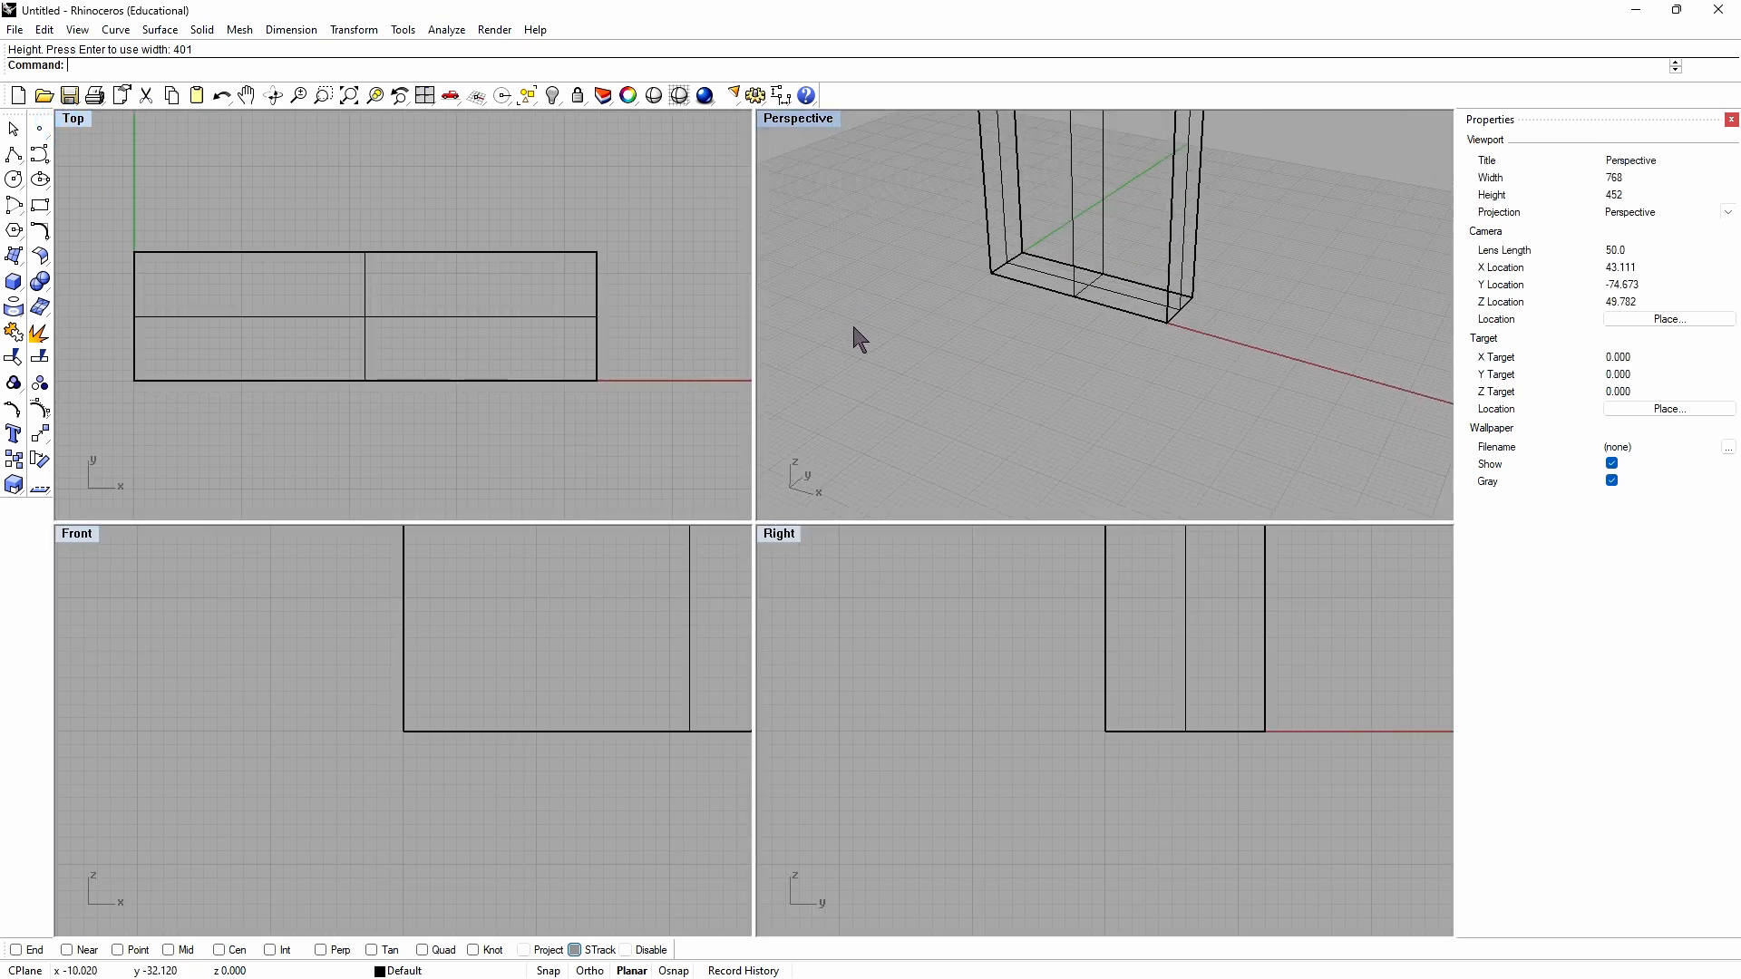
pyautogui.scroll(-4, 954, 412)
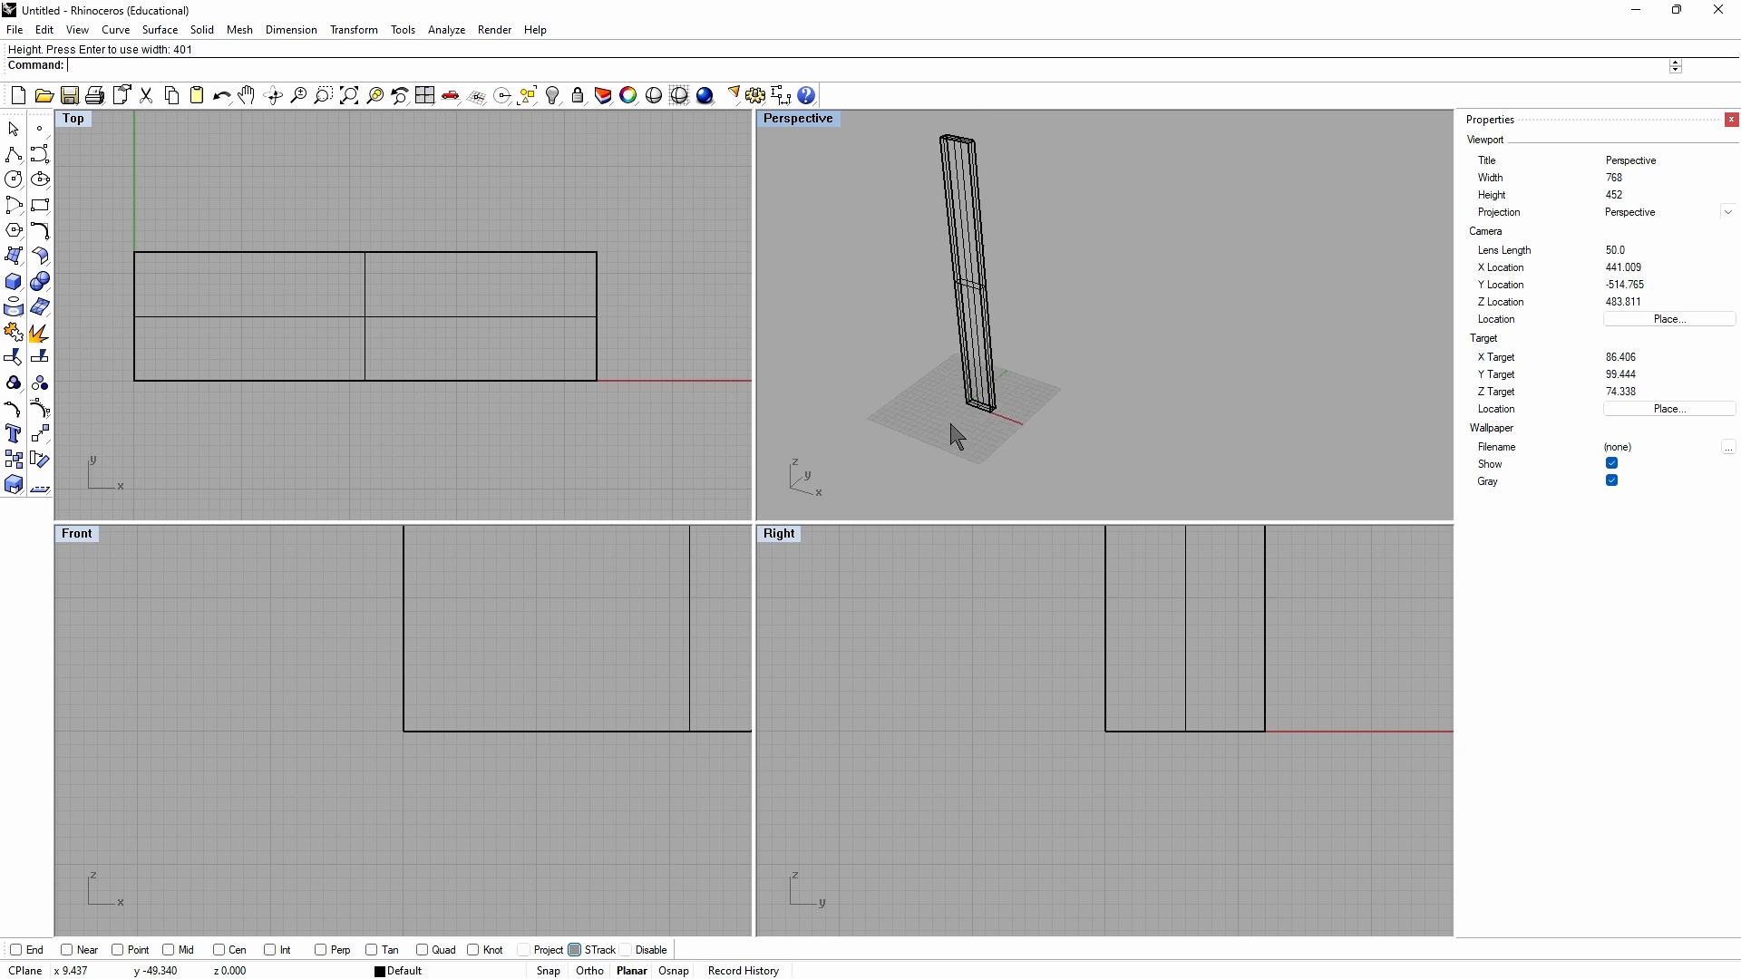
pyautogui.scroll(4, 857, 142)
pyautogui.scroll(-3, 863, 168)
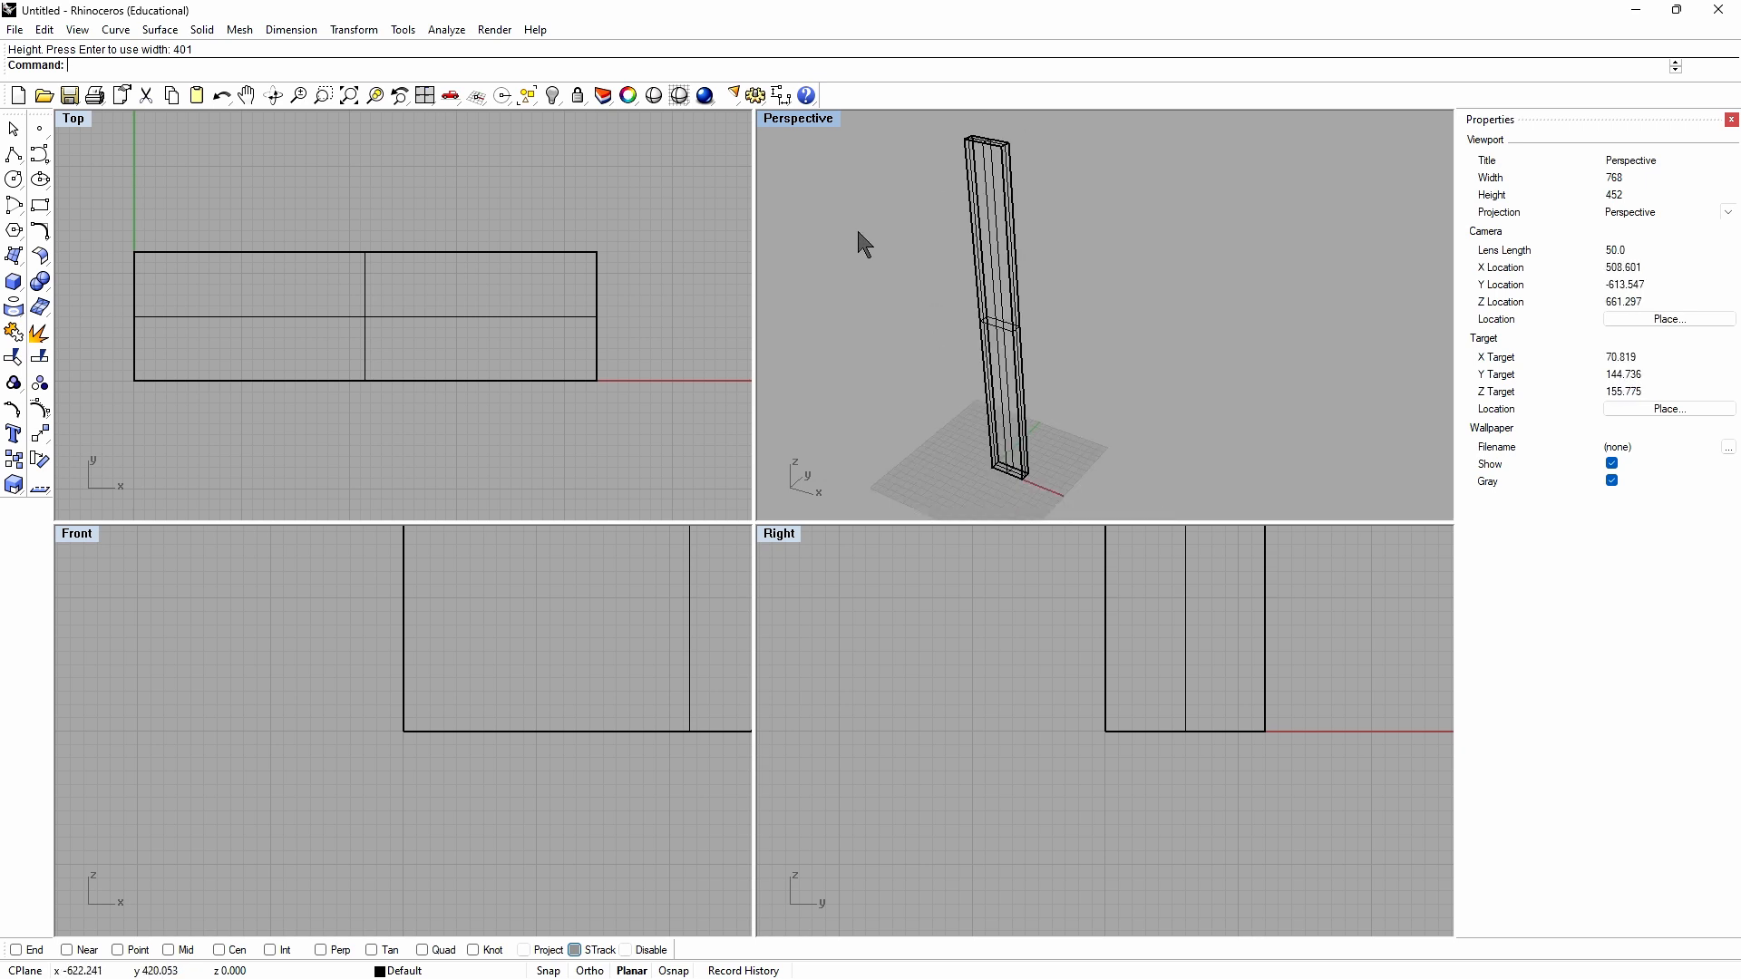
pyautogui.click(679, 95)
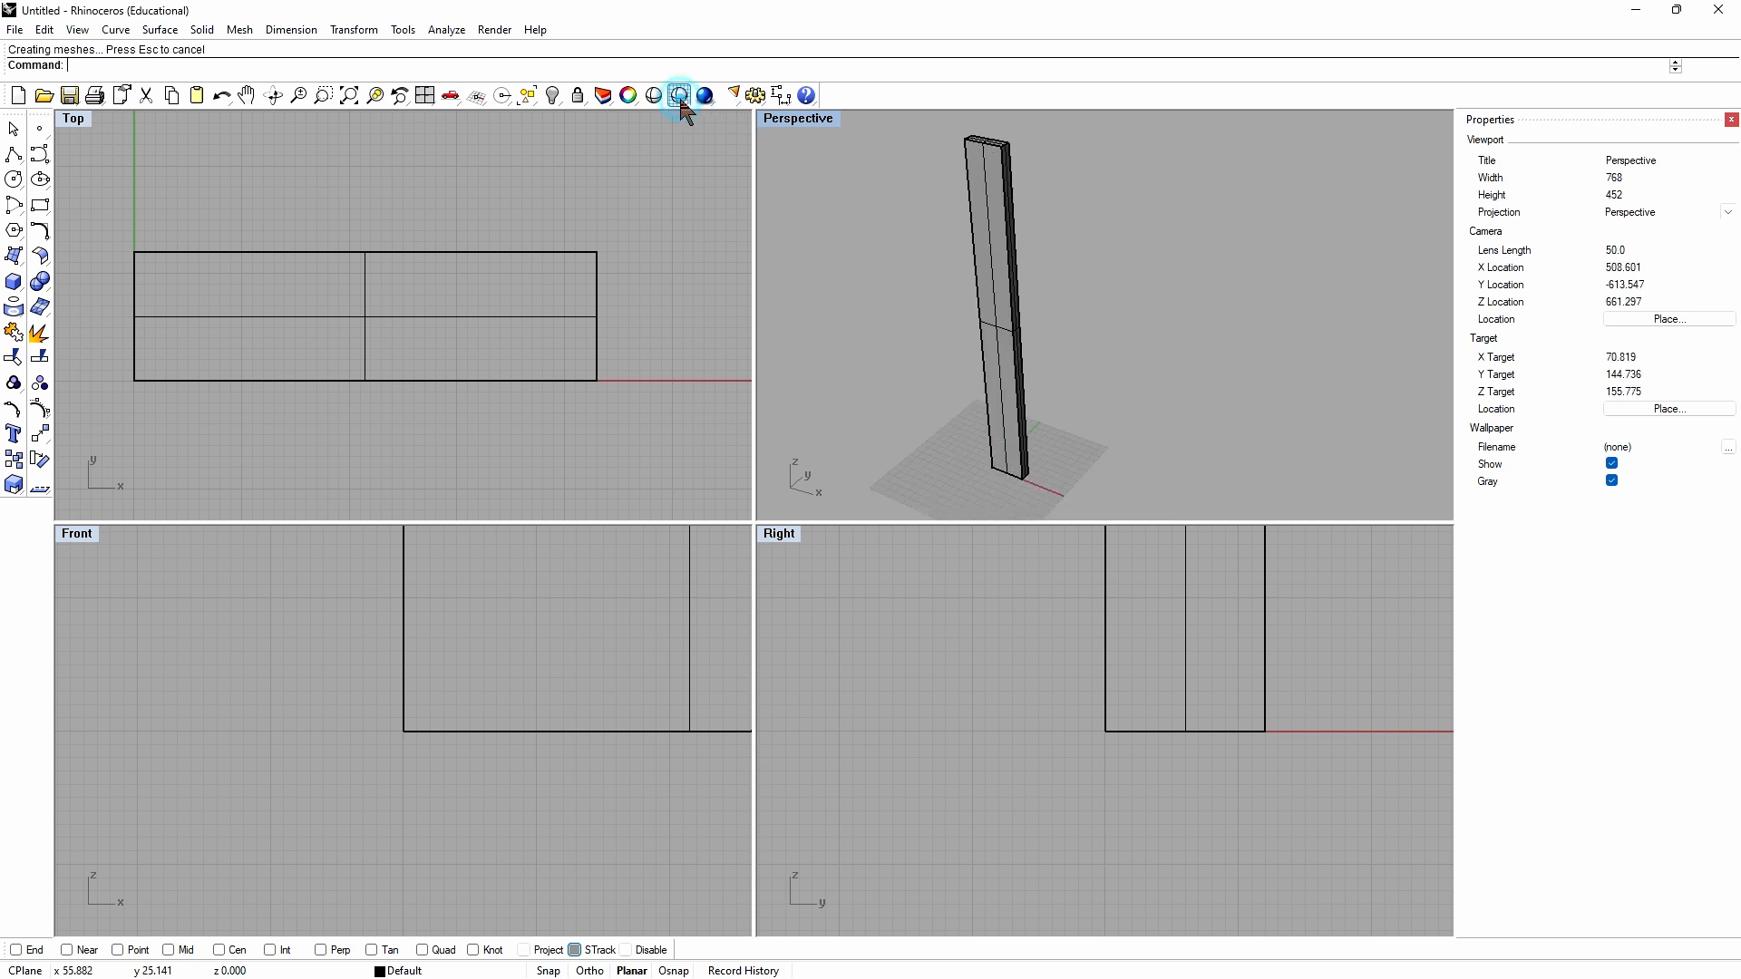
# Step: Try to dimension the box's height in the Front view, and undo the box
pyautogui.scroll(-2, 943, 388)
pyautogui.scroll(6, 920, 259)
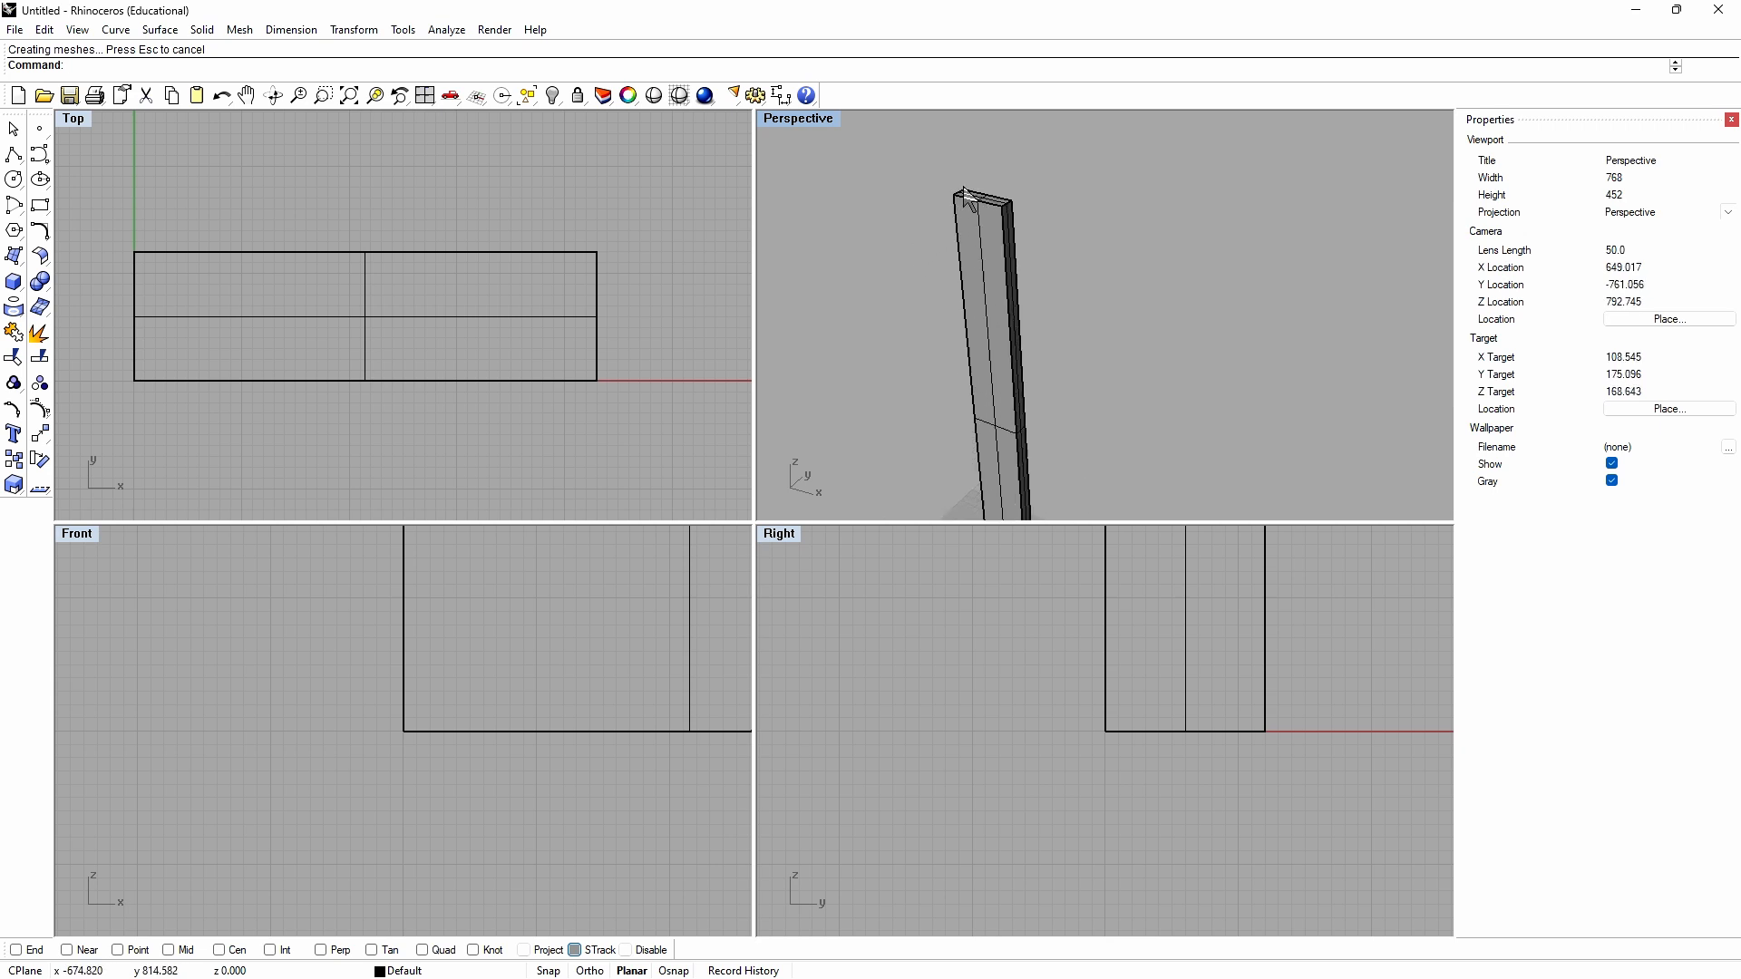
pyautogui.scroll(-3, 967, 190)
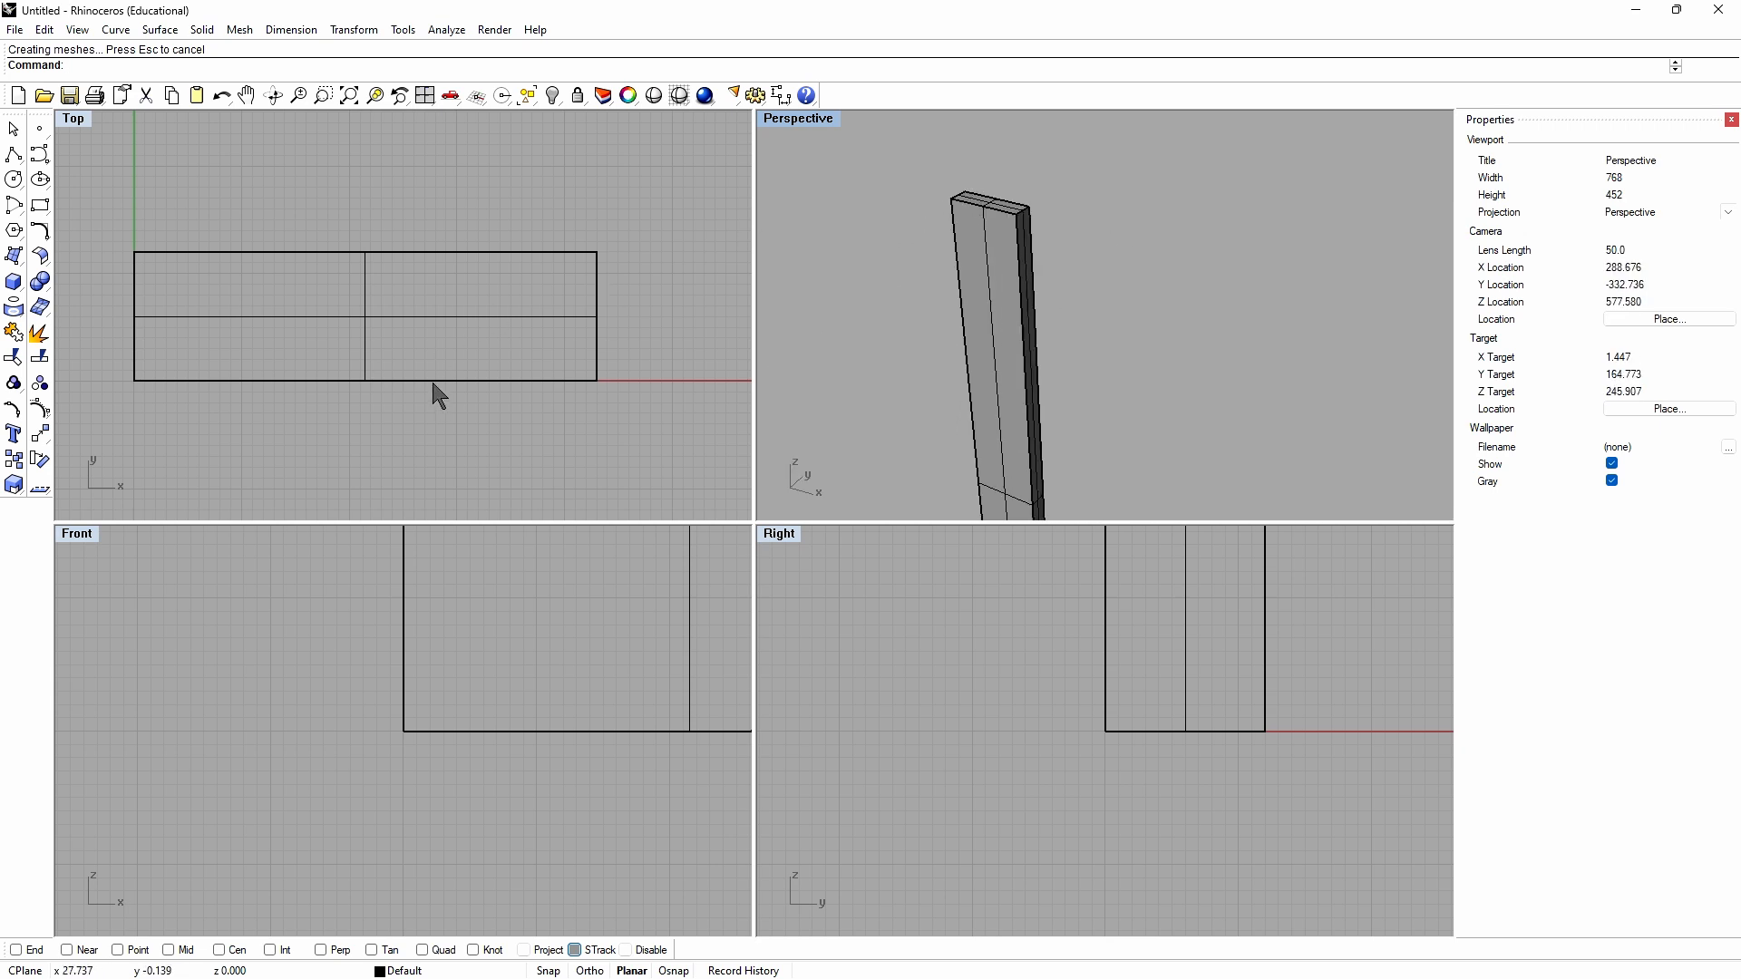
pyautogui.scroll(-4, 984, 376)
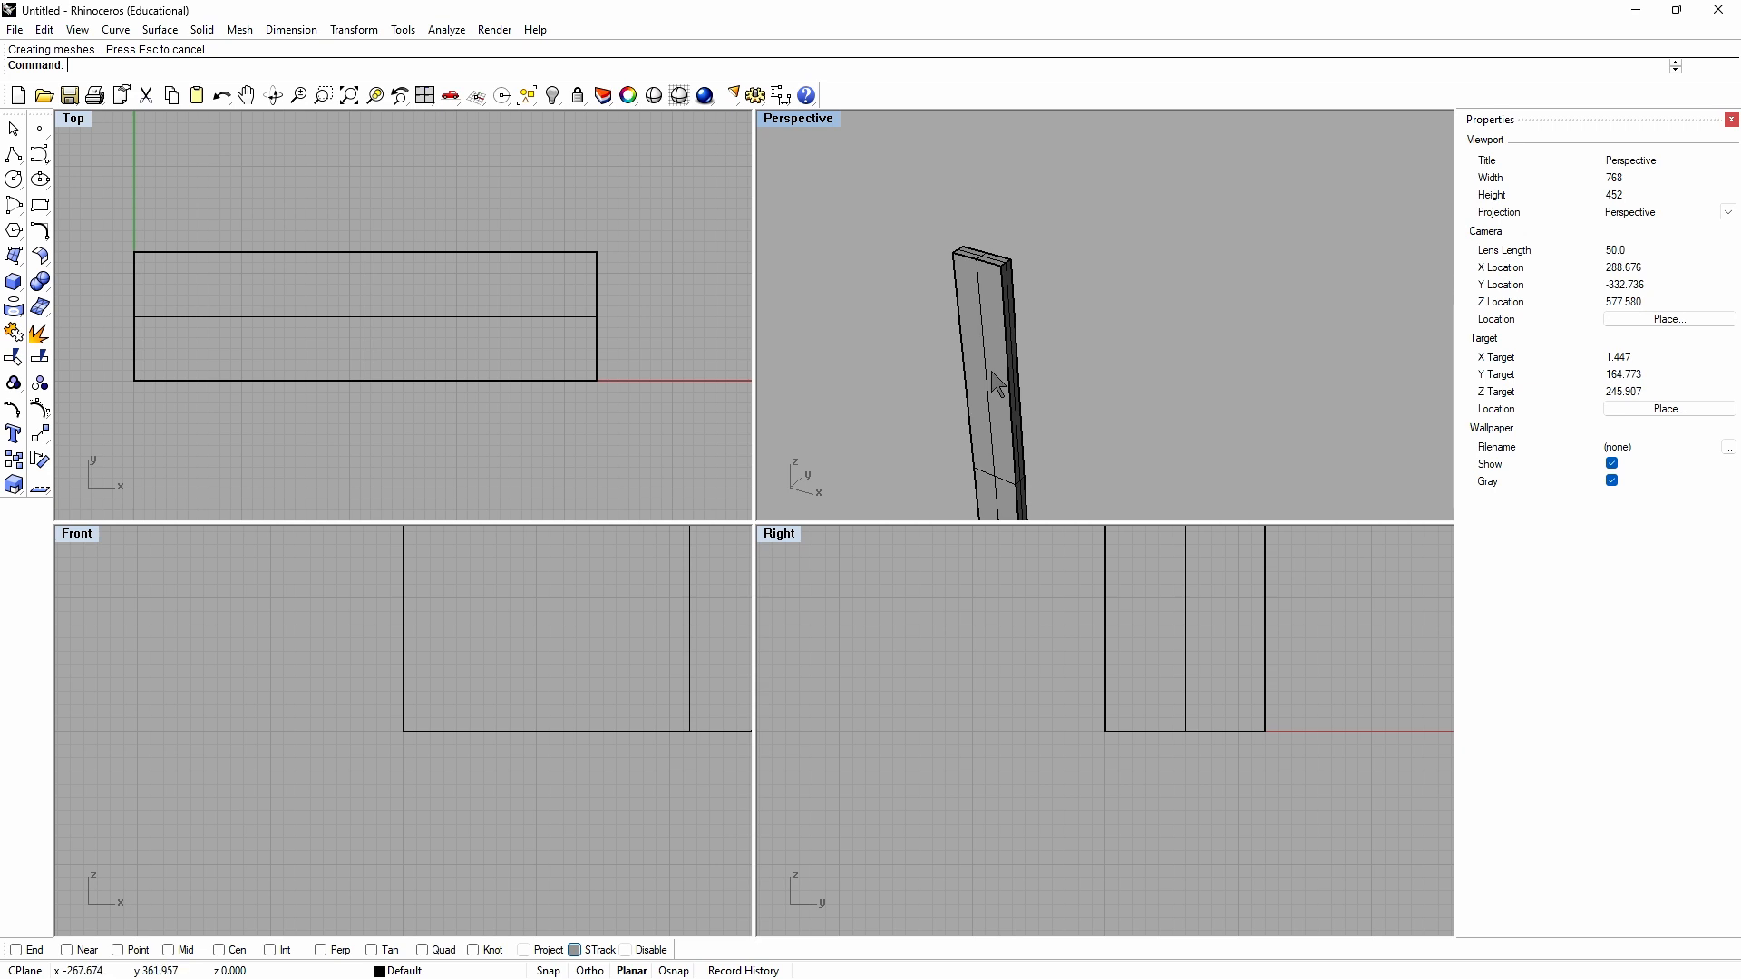
pyautogui.scroll(-5, 408, 805)
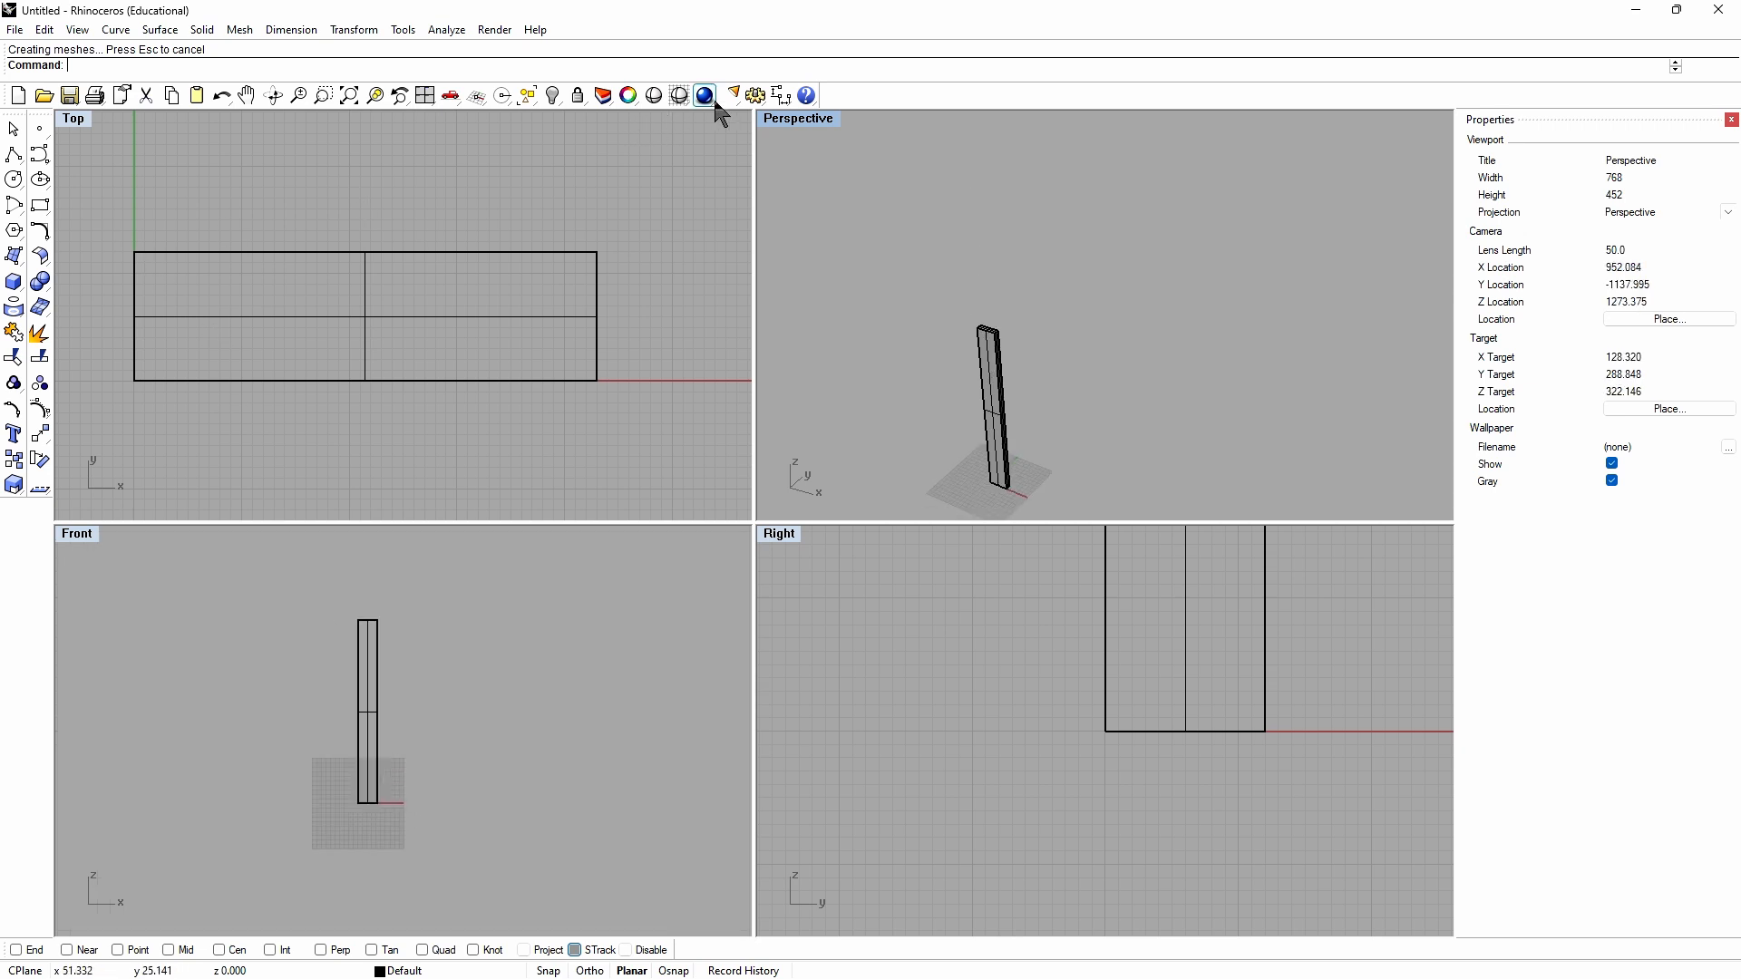
pyautogui.click(781, 95)
pyautogui.click(377, 620)
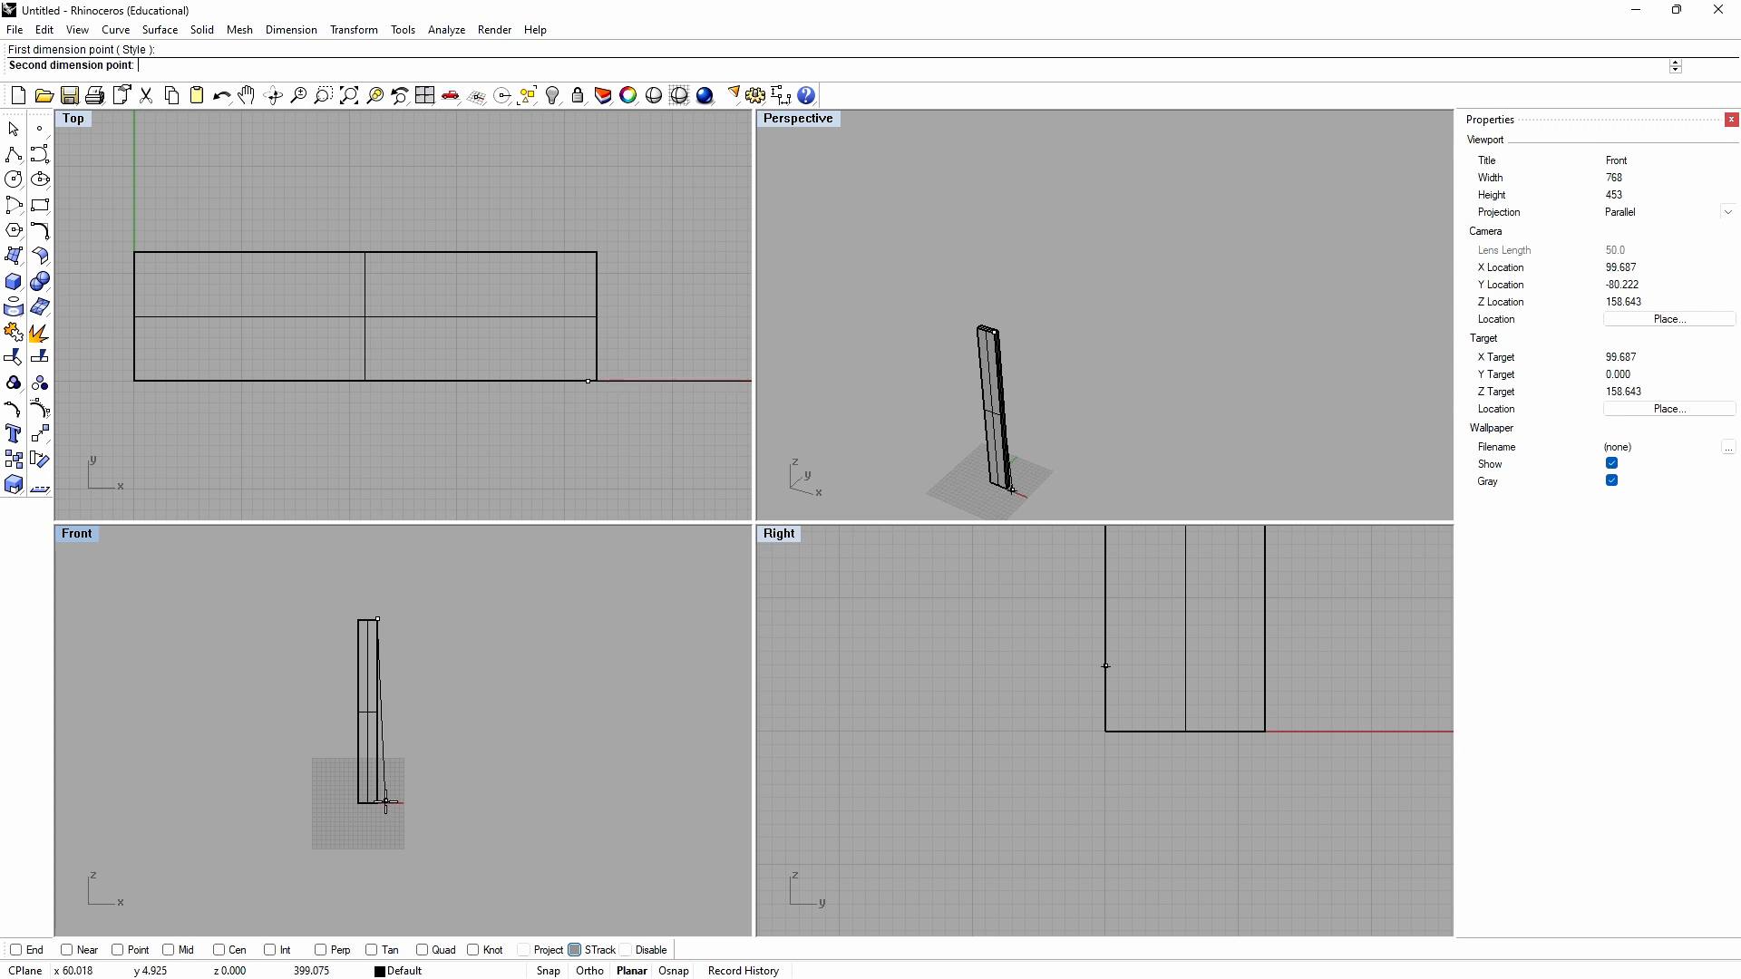
pyautogui.click(44, 29)
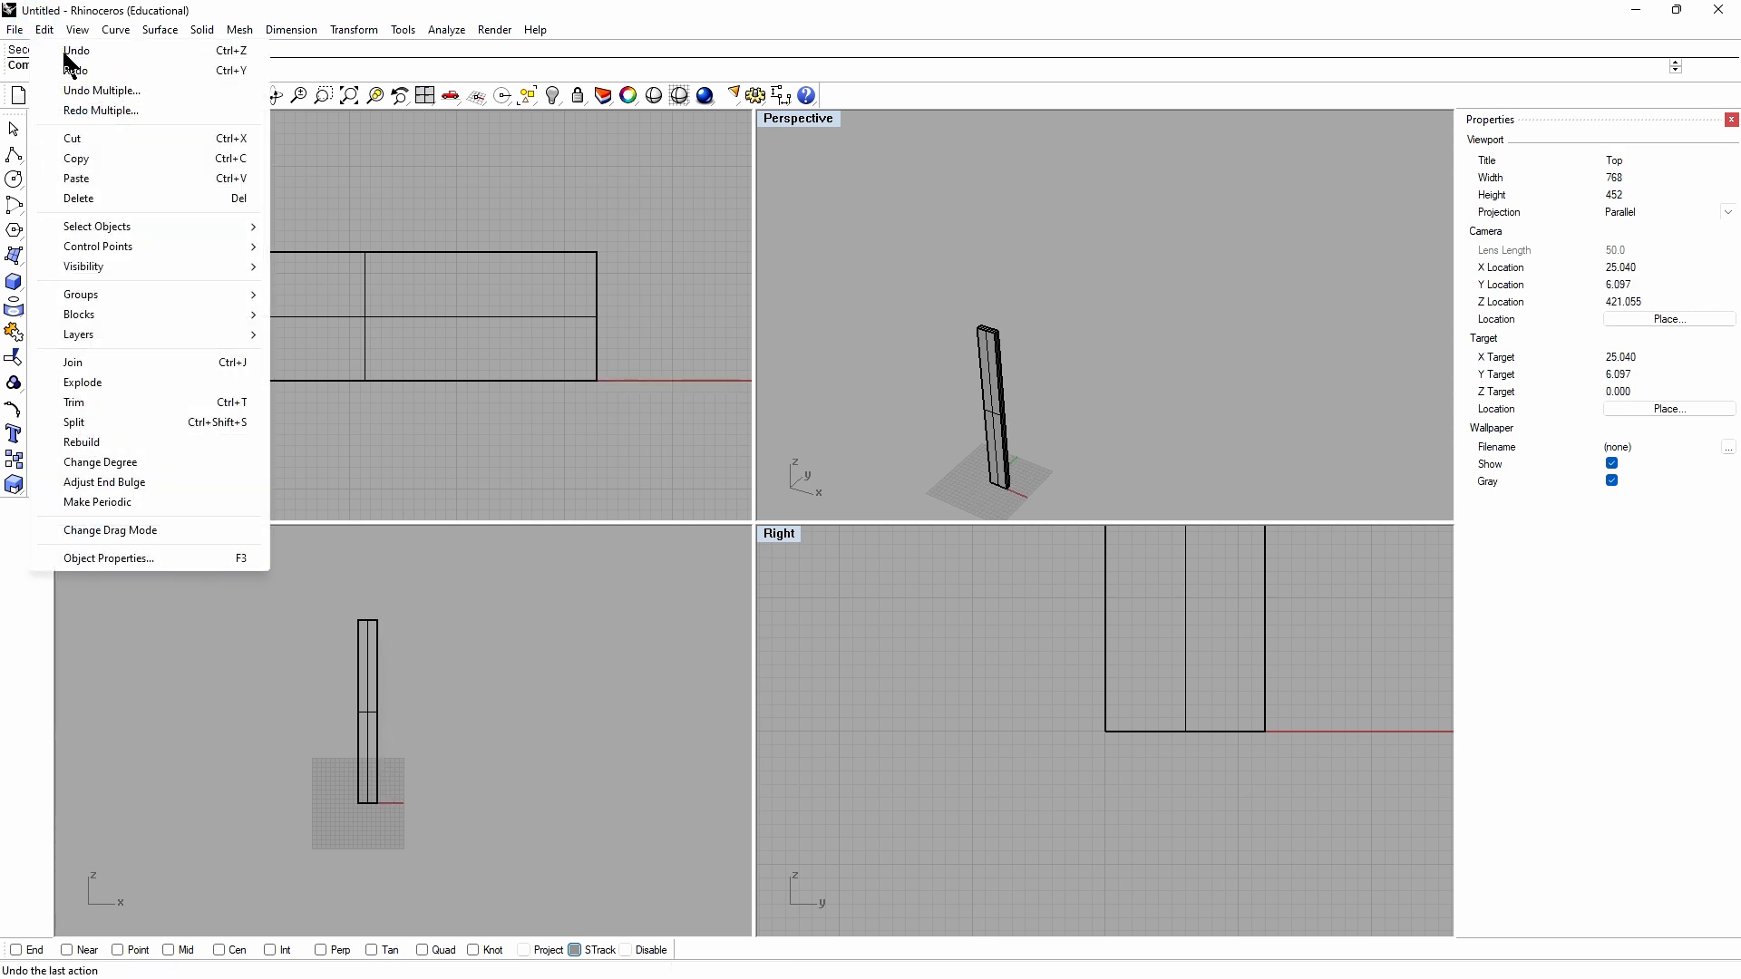
pyautogui.click(63, 51)
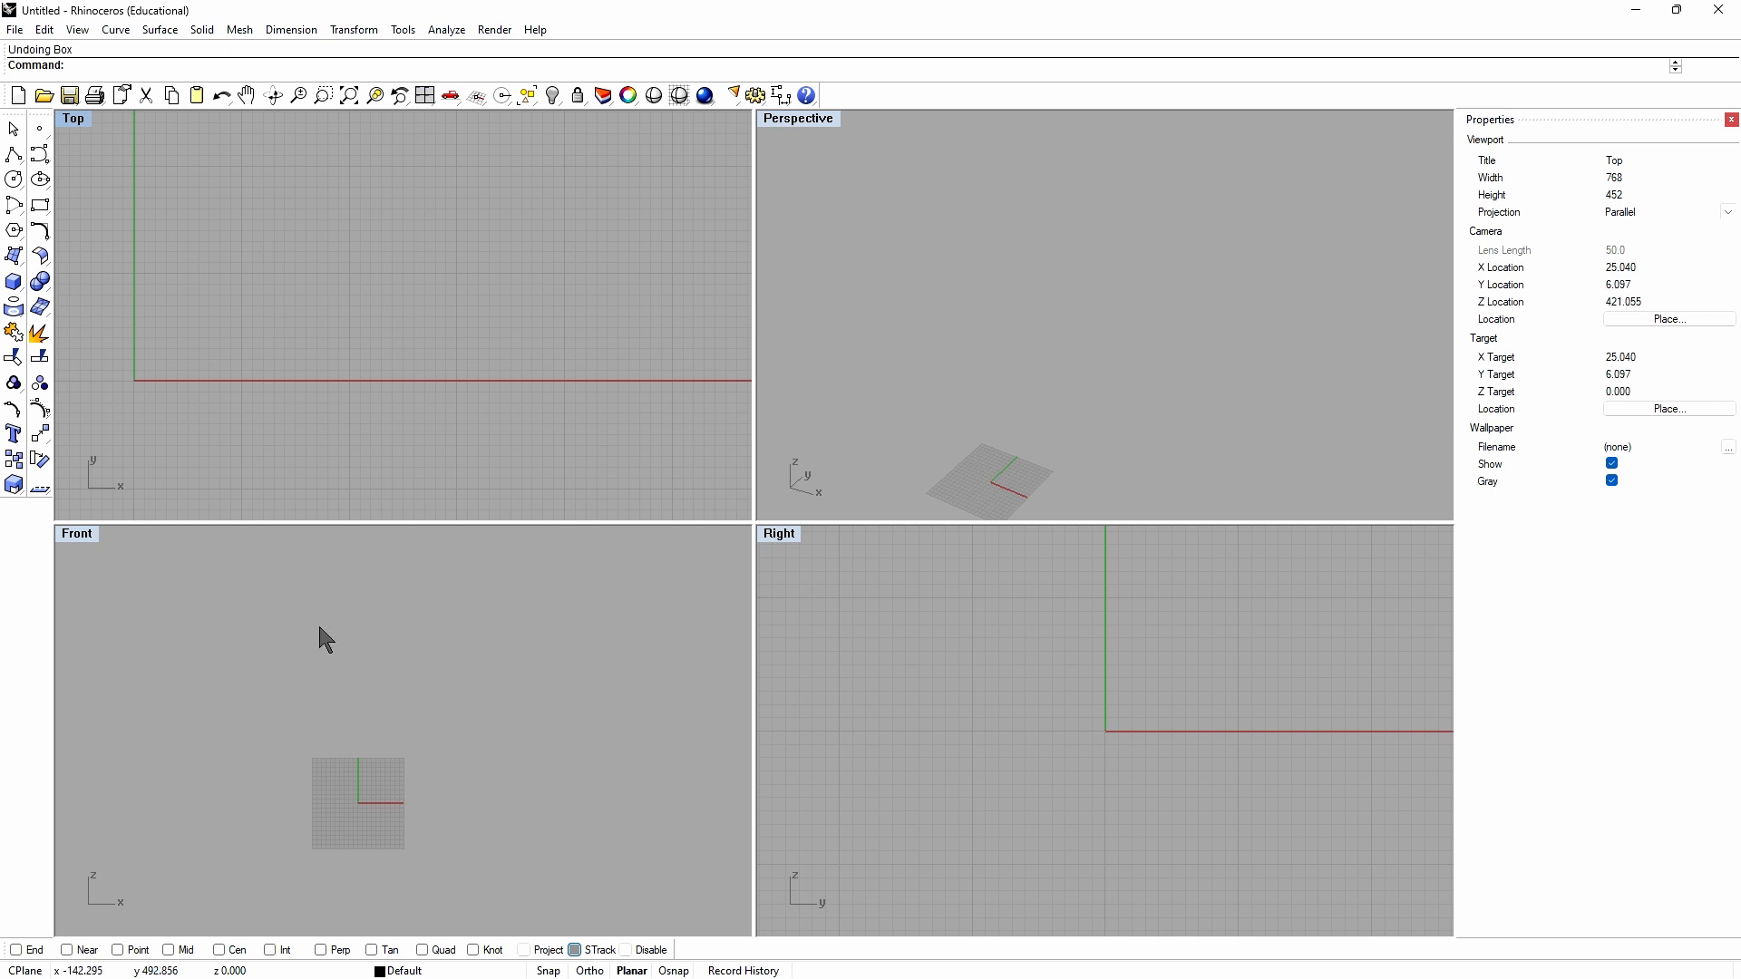
# Step: Create a solid box from first corner 0,0,0 to opposite base corner 43,13,0 with a height of 40
pyautogui.click(13, 281)
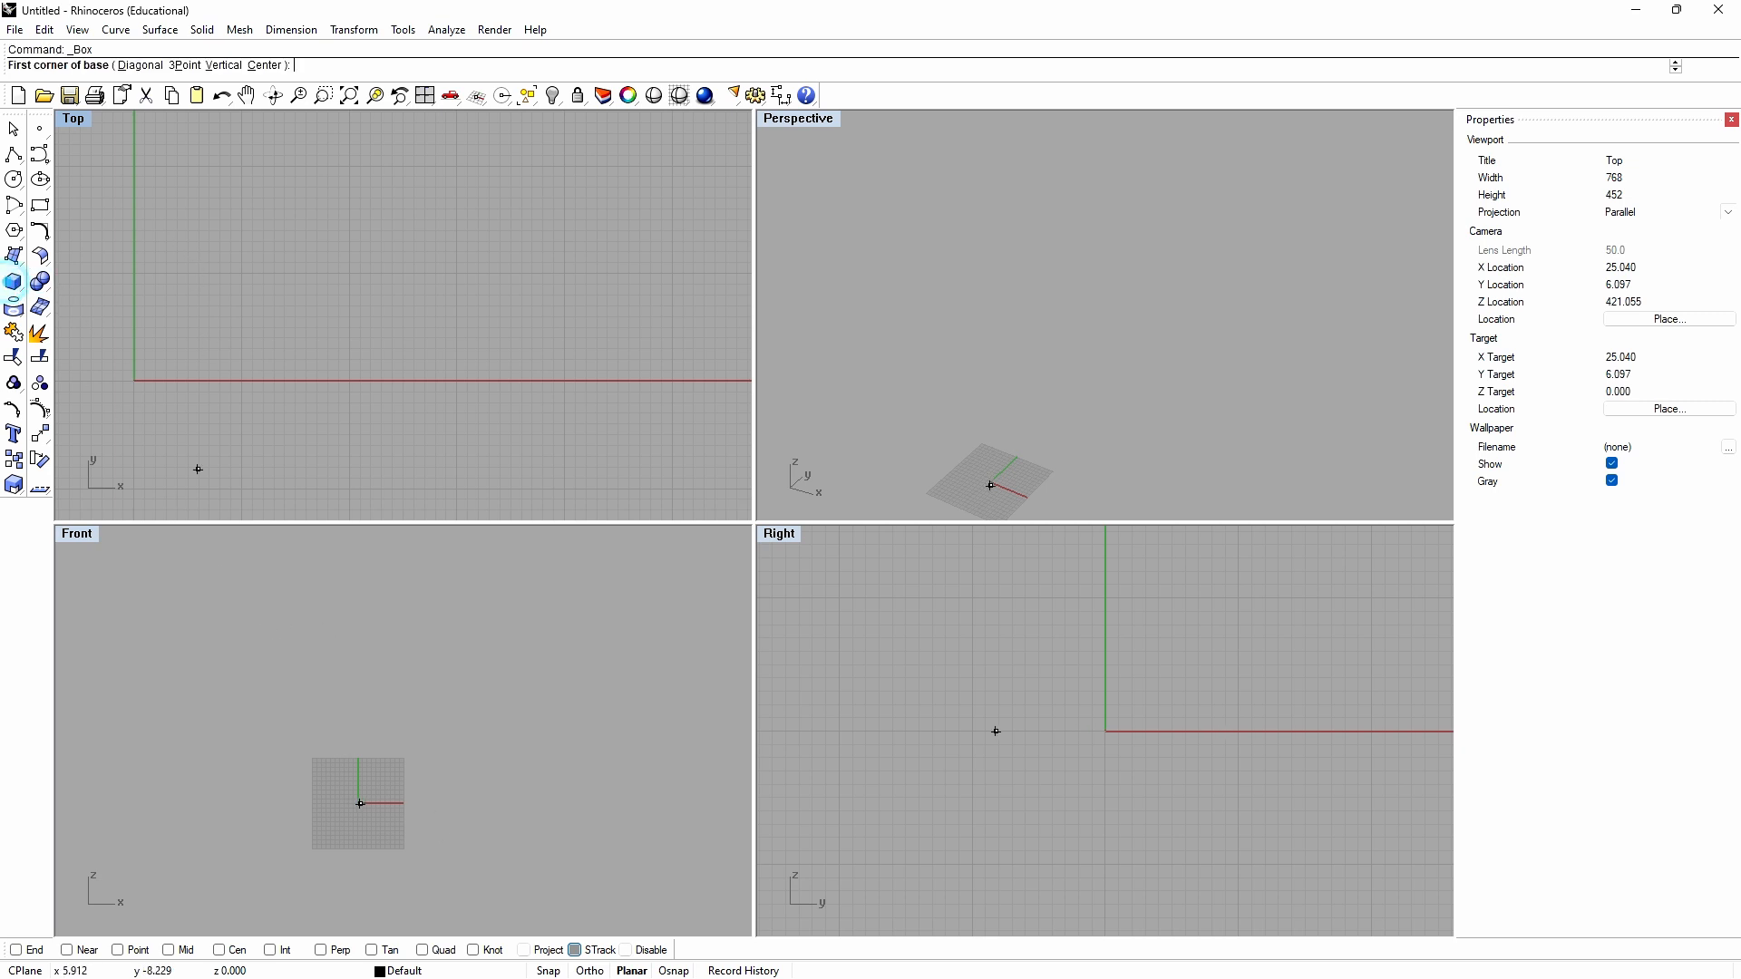
pyautogui.write('0,0,0')
pyautogui.press('Return')
pyautogui.write('43')
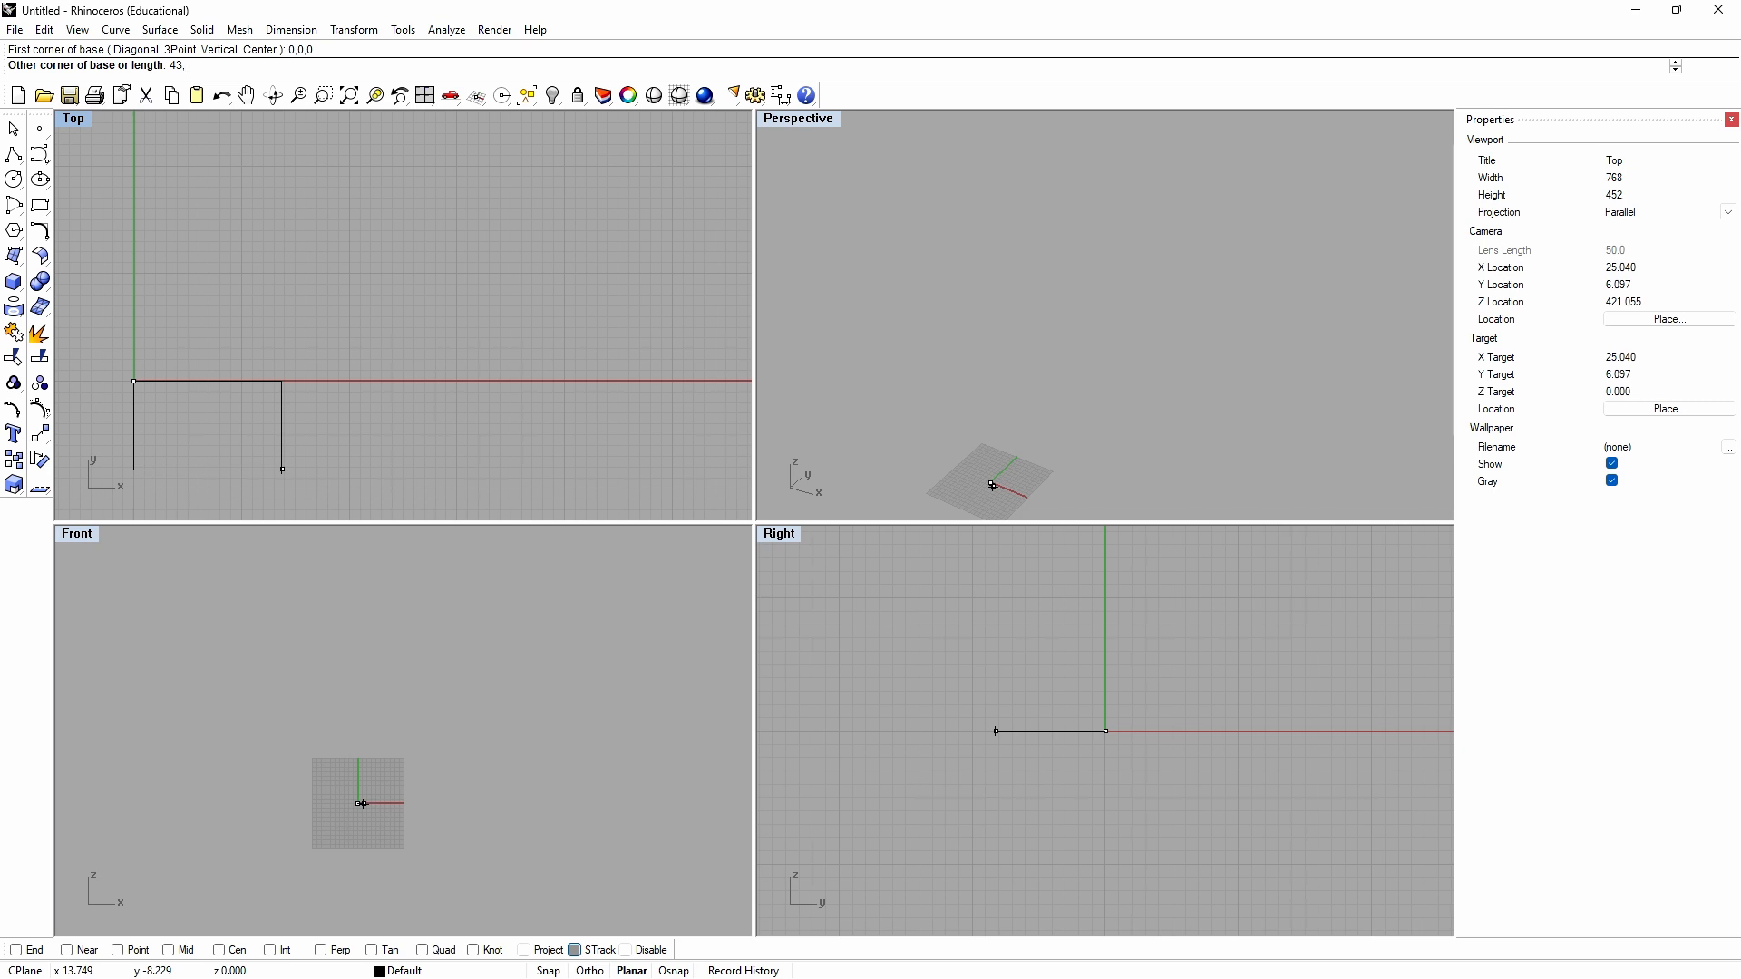
pyautogui.write(',13,0')
pyautogui.press('Return')
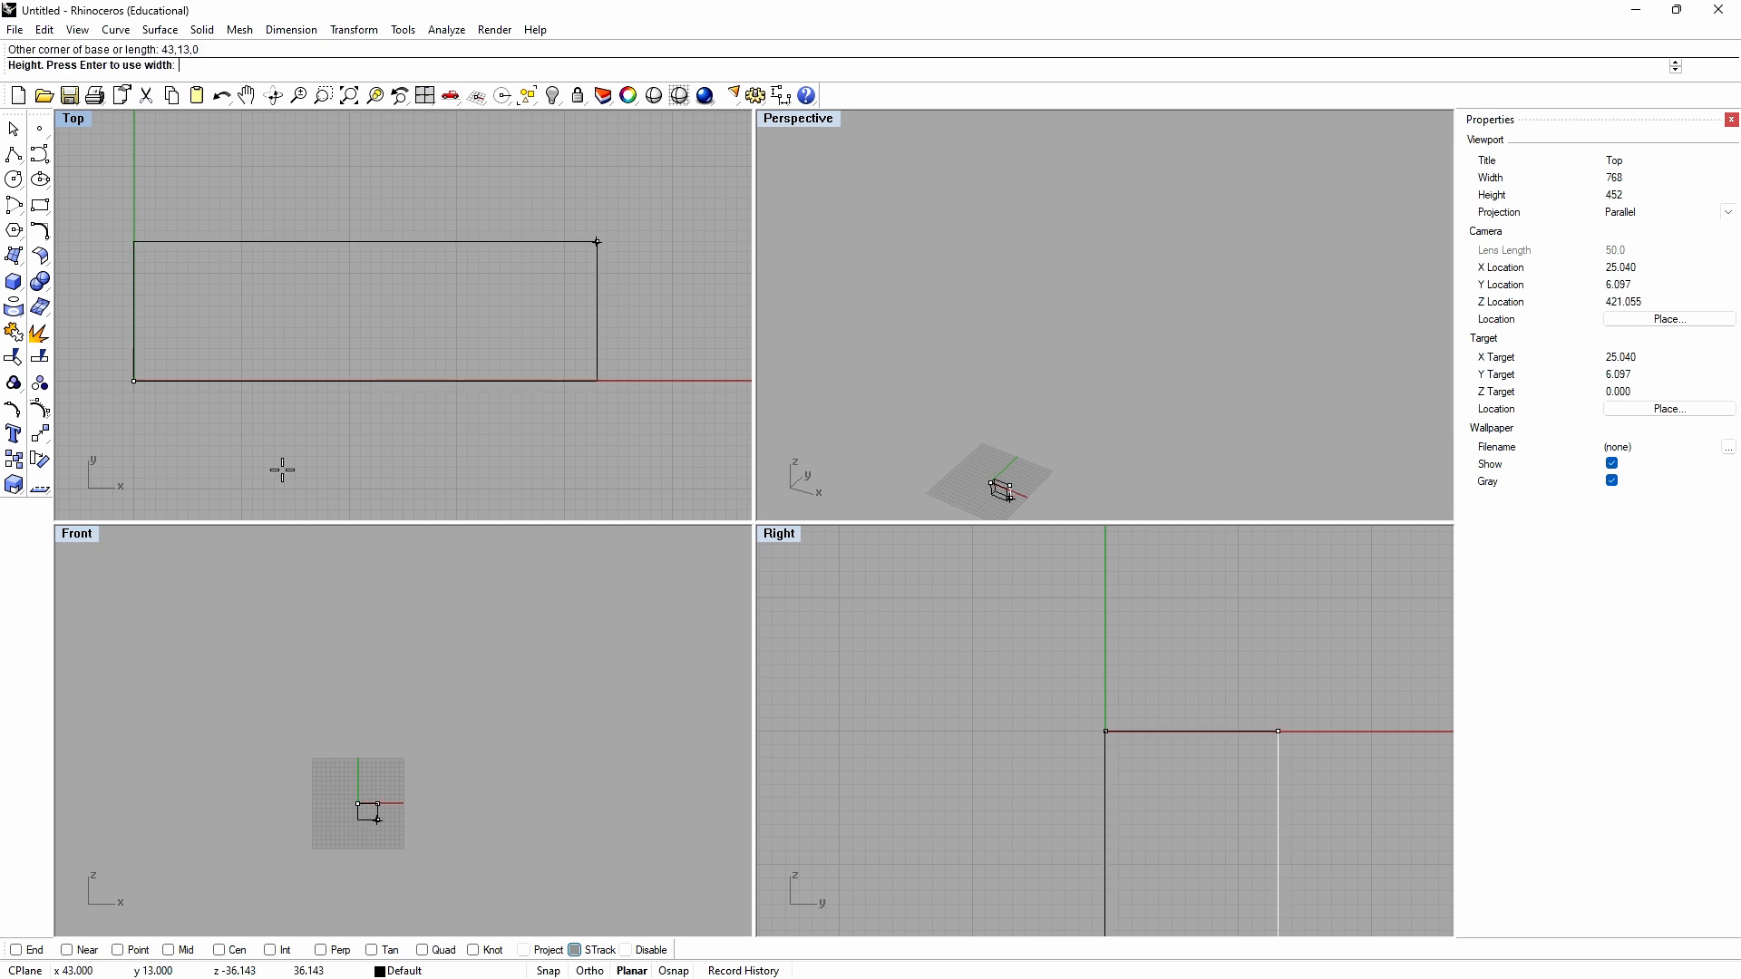
pyautogui.write('40')
pyautogui.press('Return')
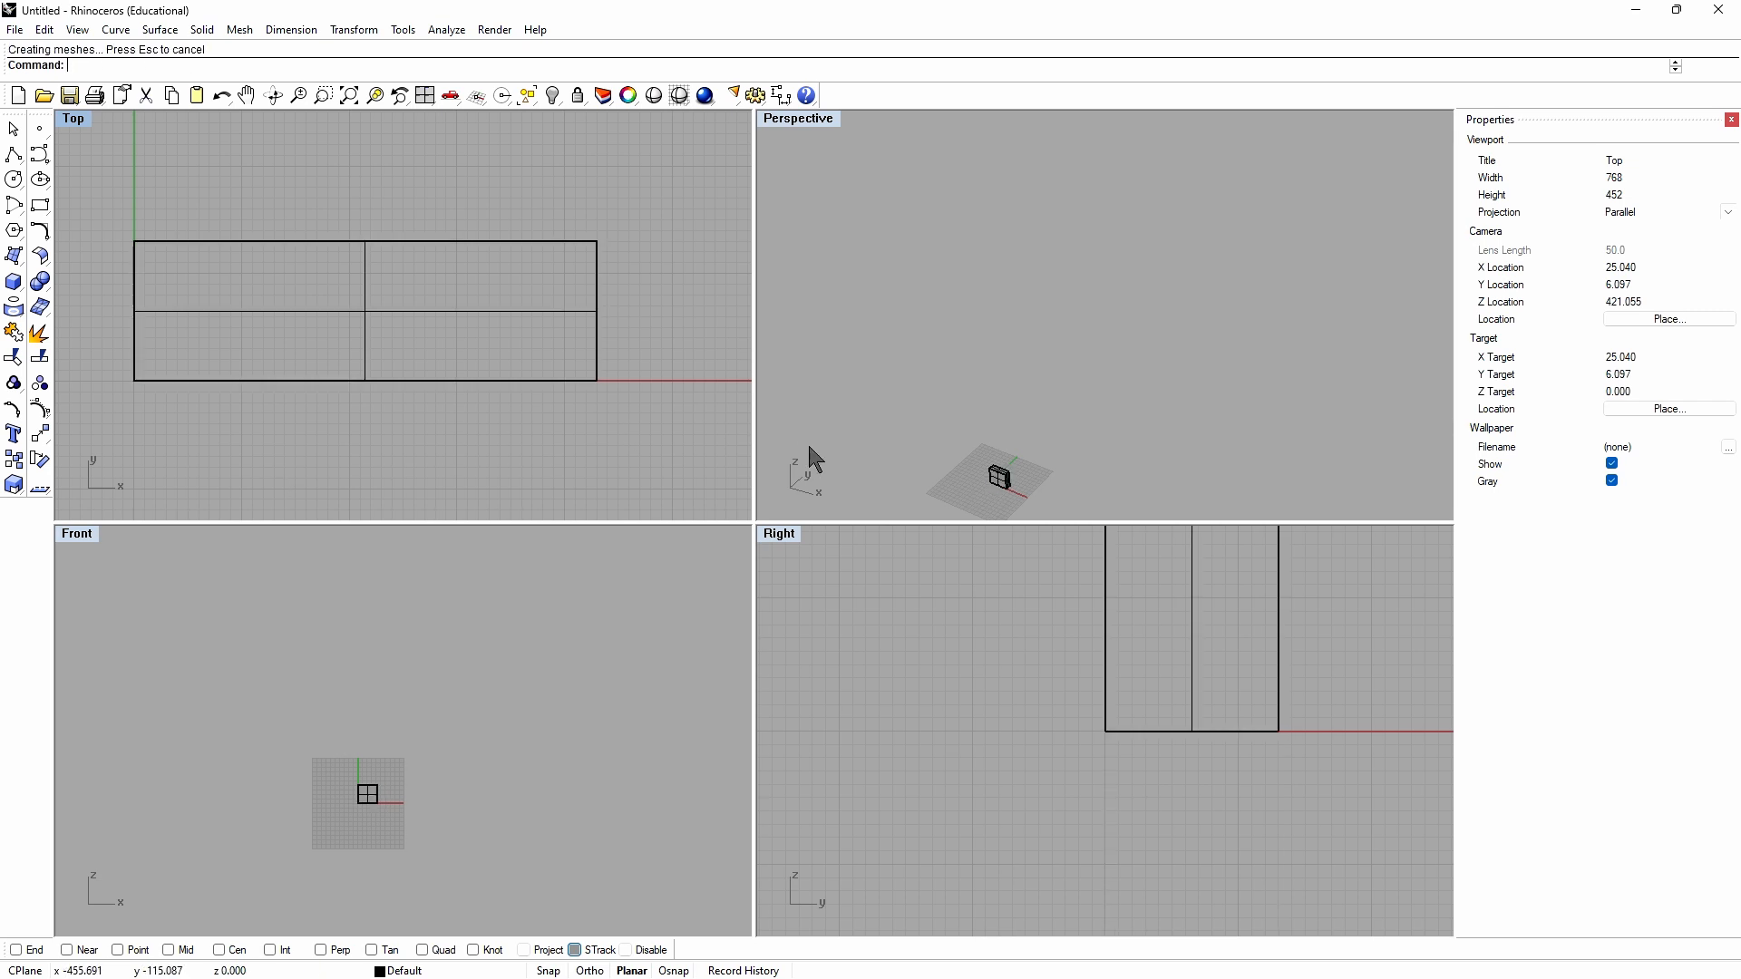
# Step: Examine the new box up close in the Perspective view
pyautogui.scroll(10, 949, 462)
pyautogui.moveTo(1069, 470); pyautogui.dragTo(1076, 437, button='right')
pyautogui.scroll(-13, 936, 330)
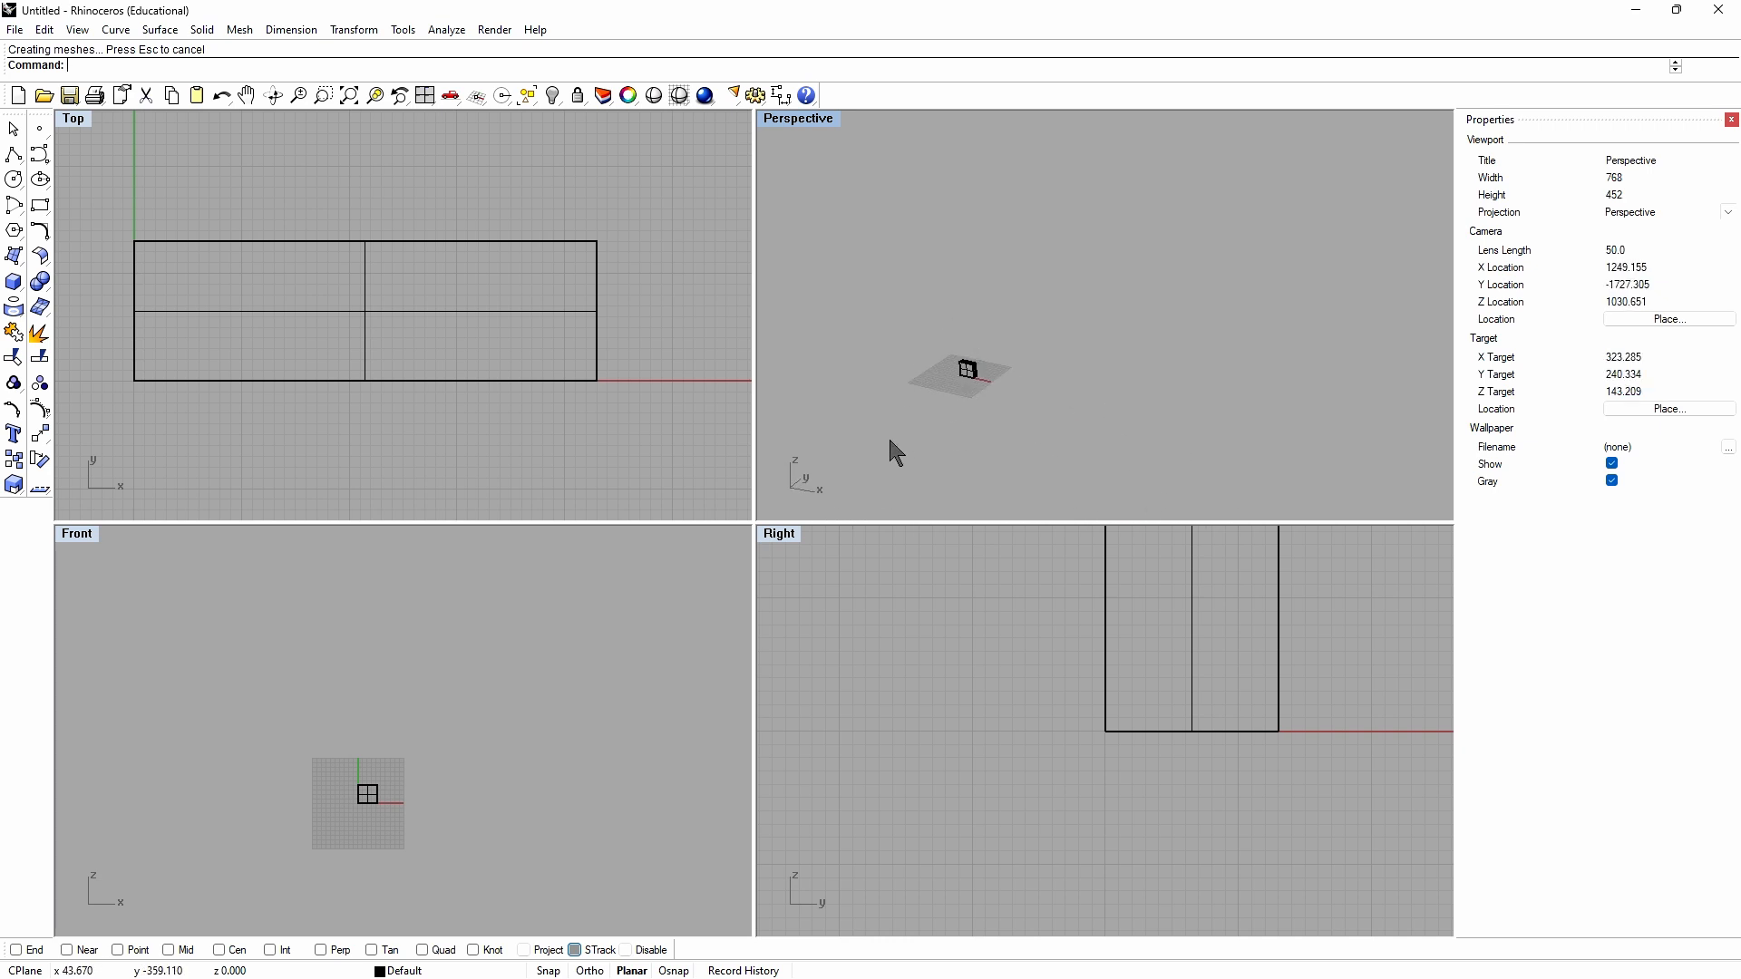
pyautogui.scroll(6, 892, 446)
pyautogui.scroll(8, 1027, 385)
pyautogui.moveTo(971, 376); pyautogui.dragTo(1009, 408, button='right')
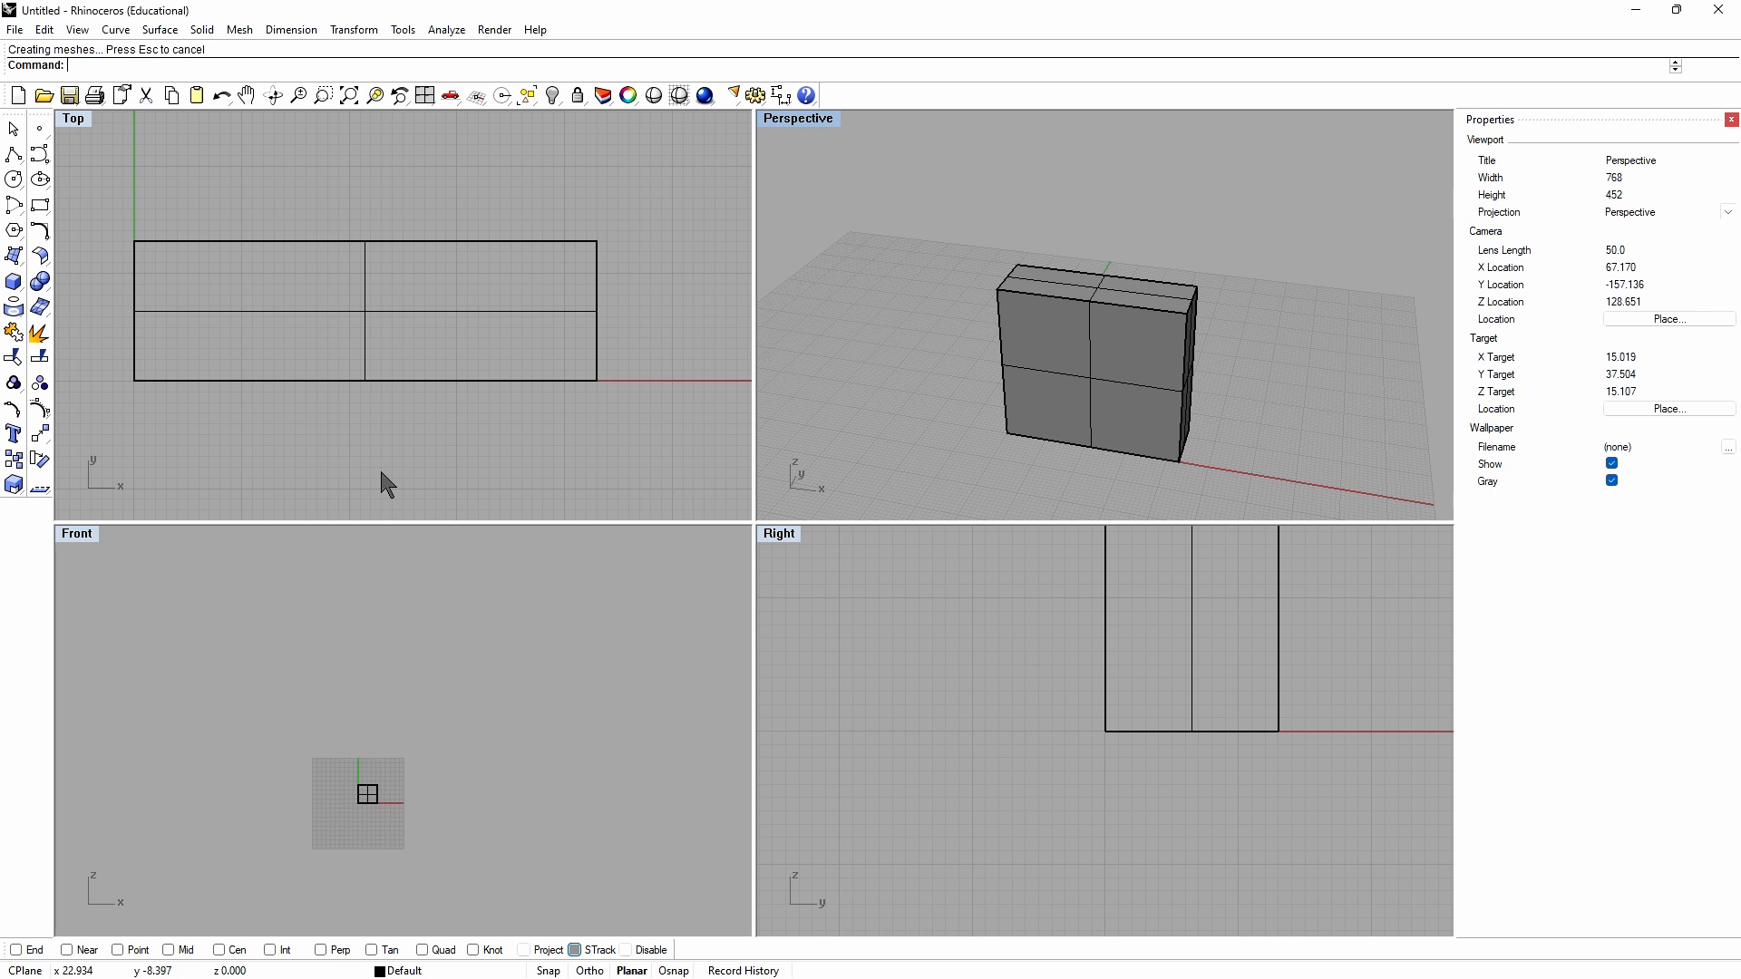
# Step: Create a solid cylinder with its base centred at 0,0,0, a diameter of 7.0 and a height of 60
pyautogui.click(13, 281)
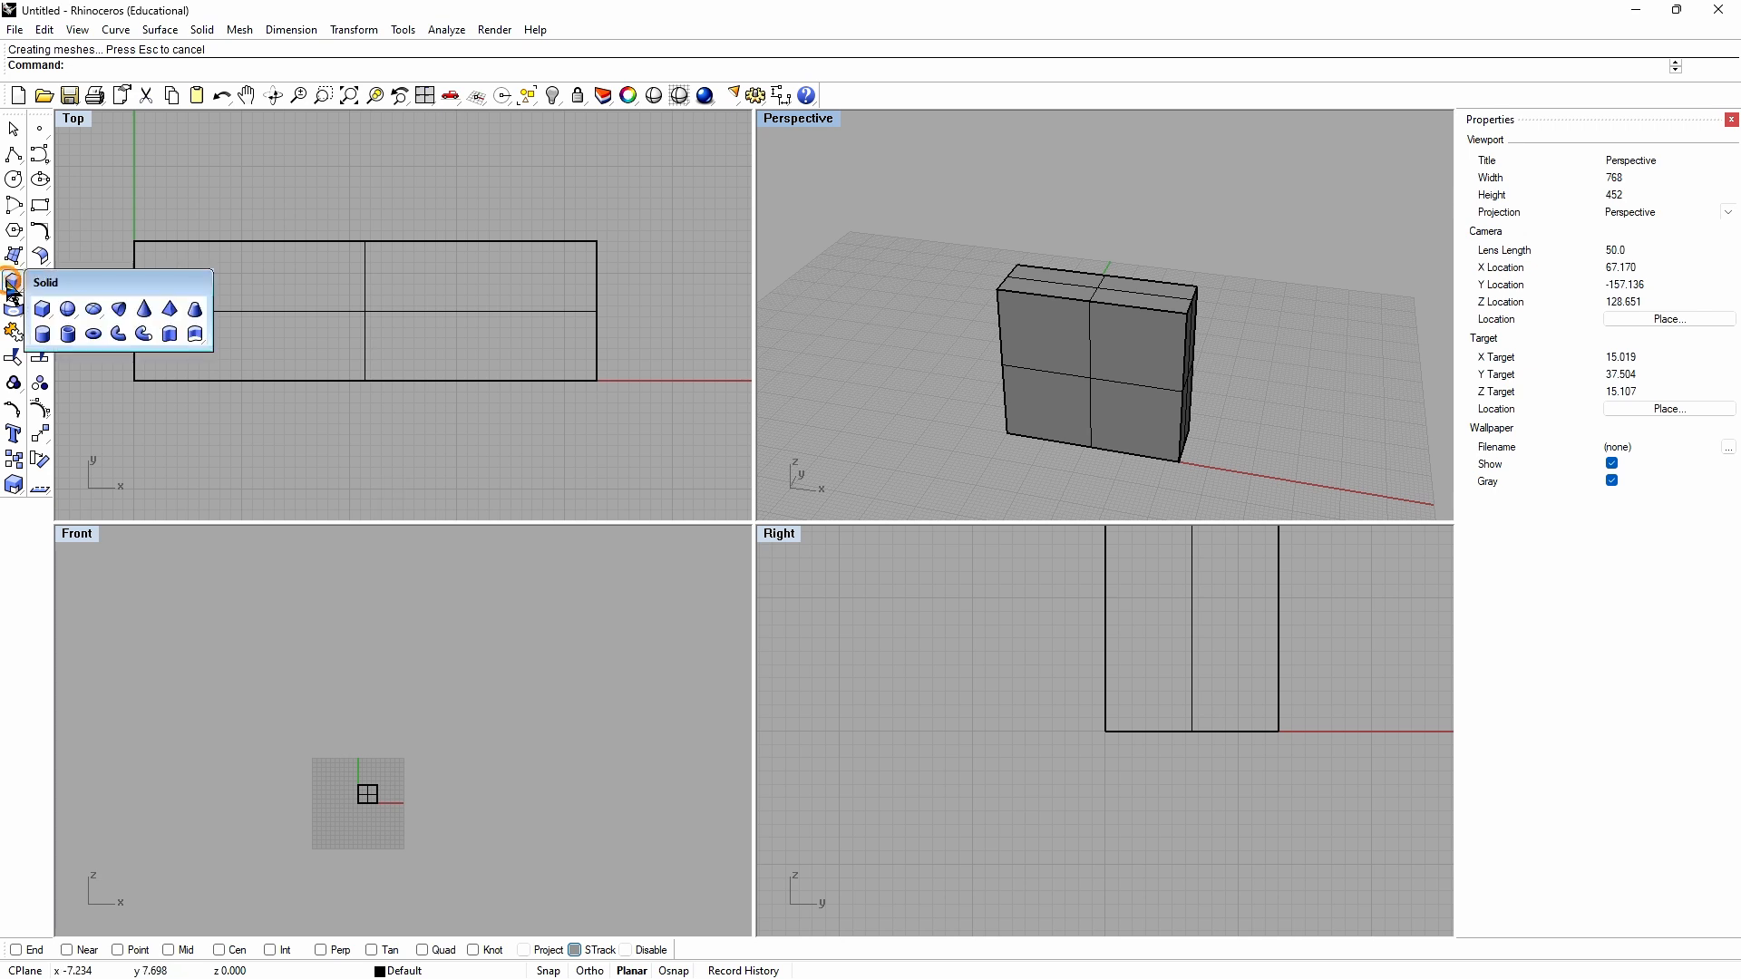
pyautogui.click(39, 333)
pyautogui.write('0,0,0')
pyautogui.press('Return')
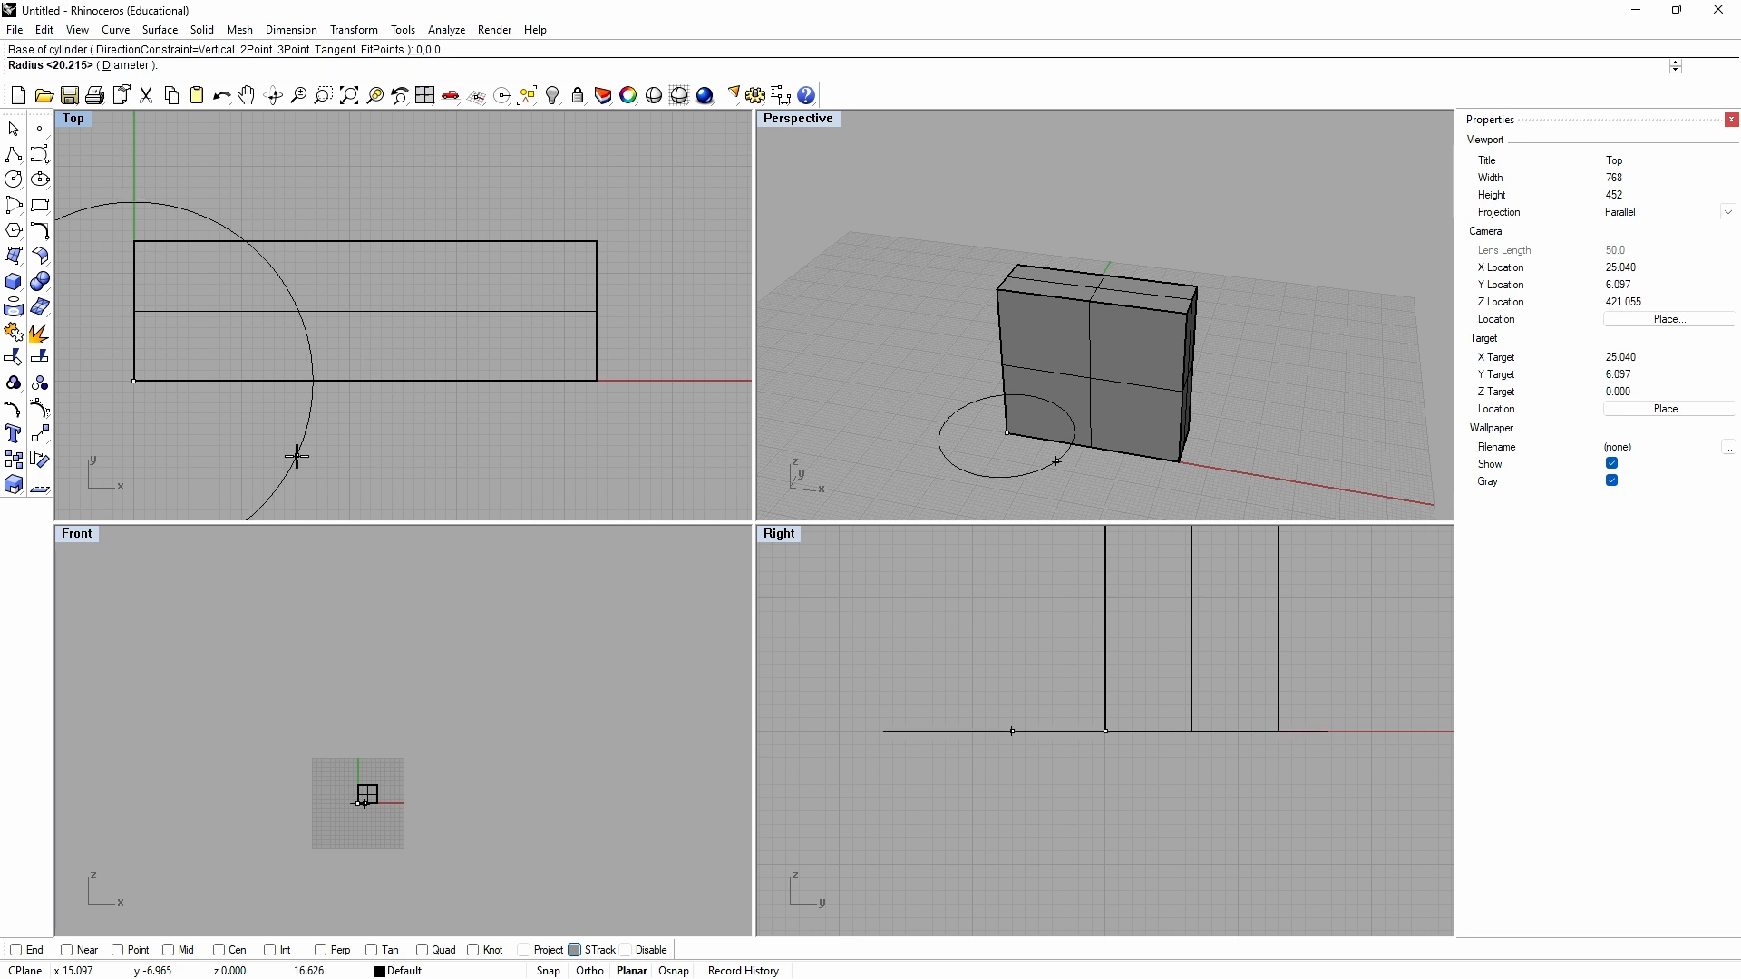
pyautogui.write('D')
pyautogui.press('Return')
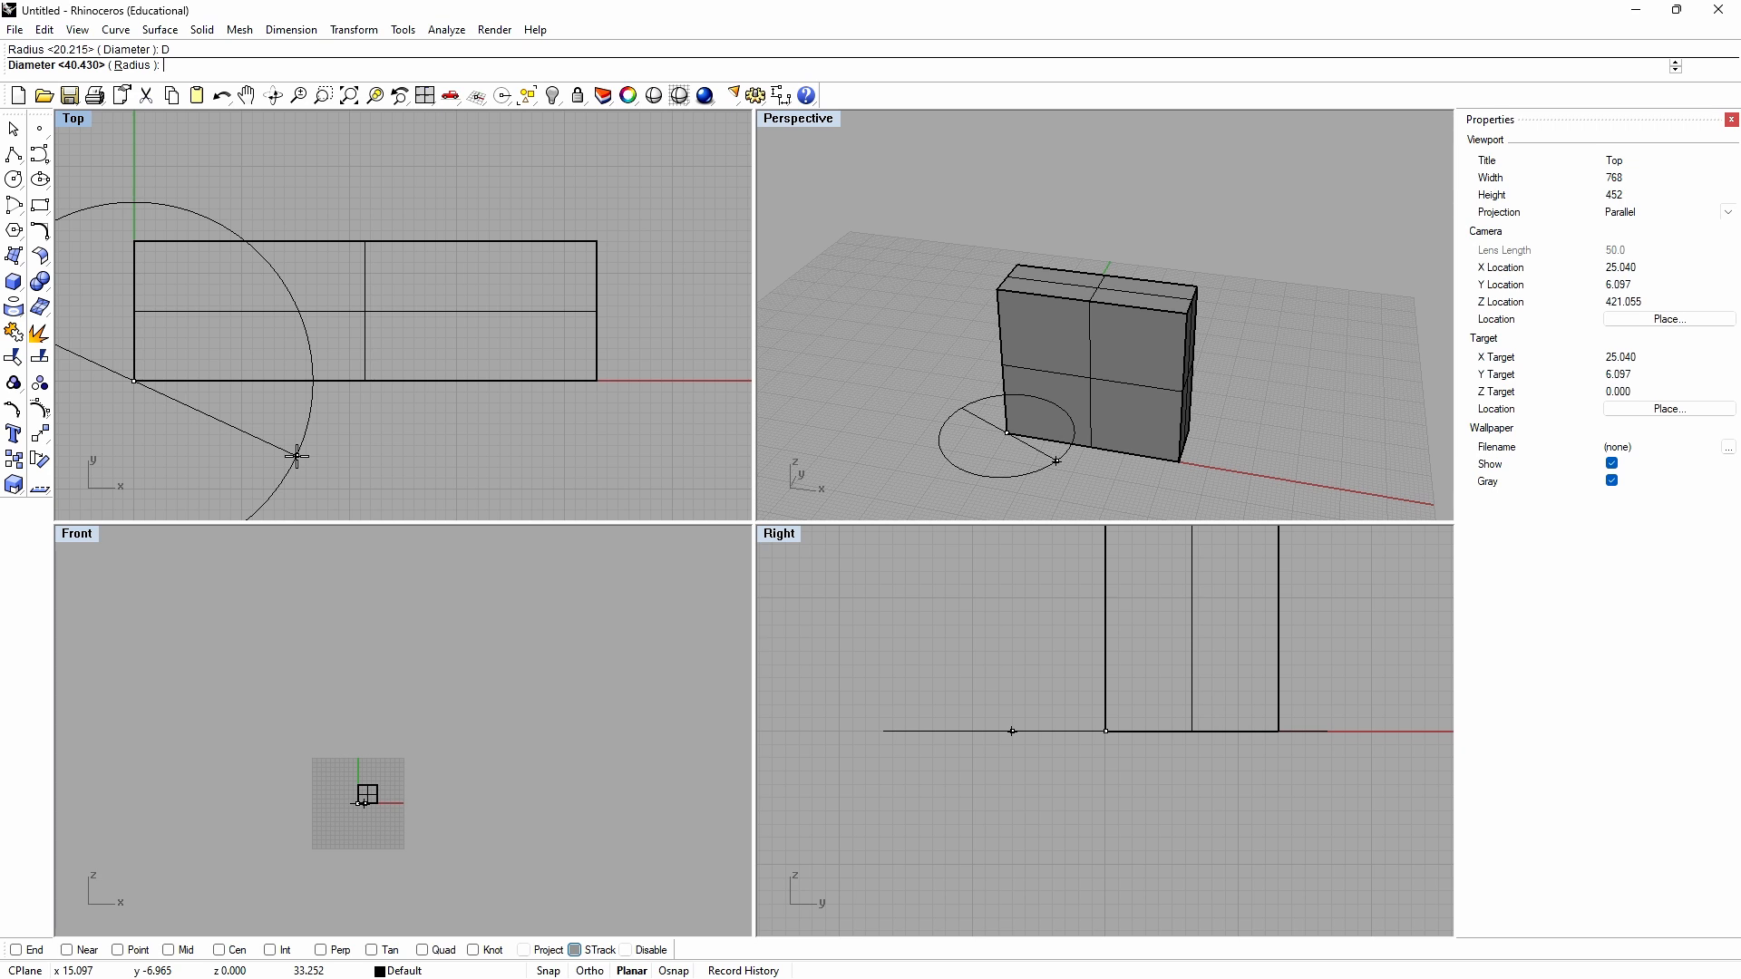
pyautogui.write('7.68')
pyautogui.press('BackSpace')
pyautogui.press('BackSpace')
pyautogui.write('5')
pyautogui.press('BackSpace')
pyautogui.write('0')
pyautogui.press('Return')
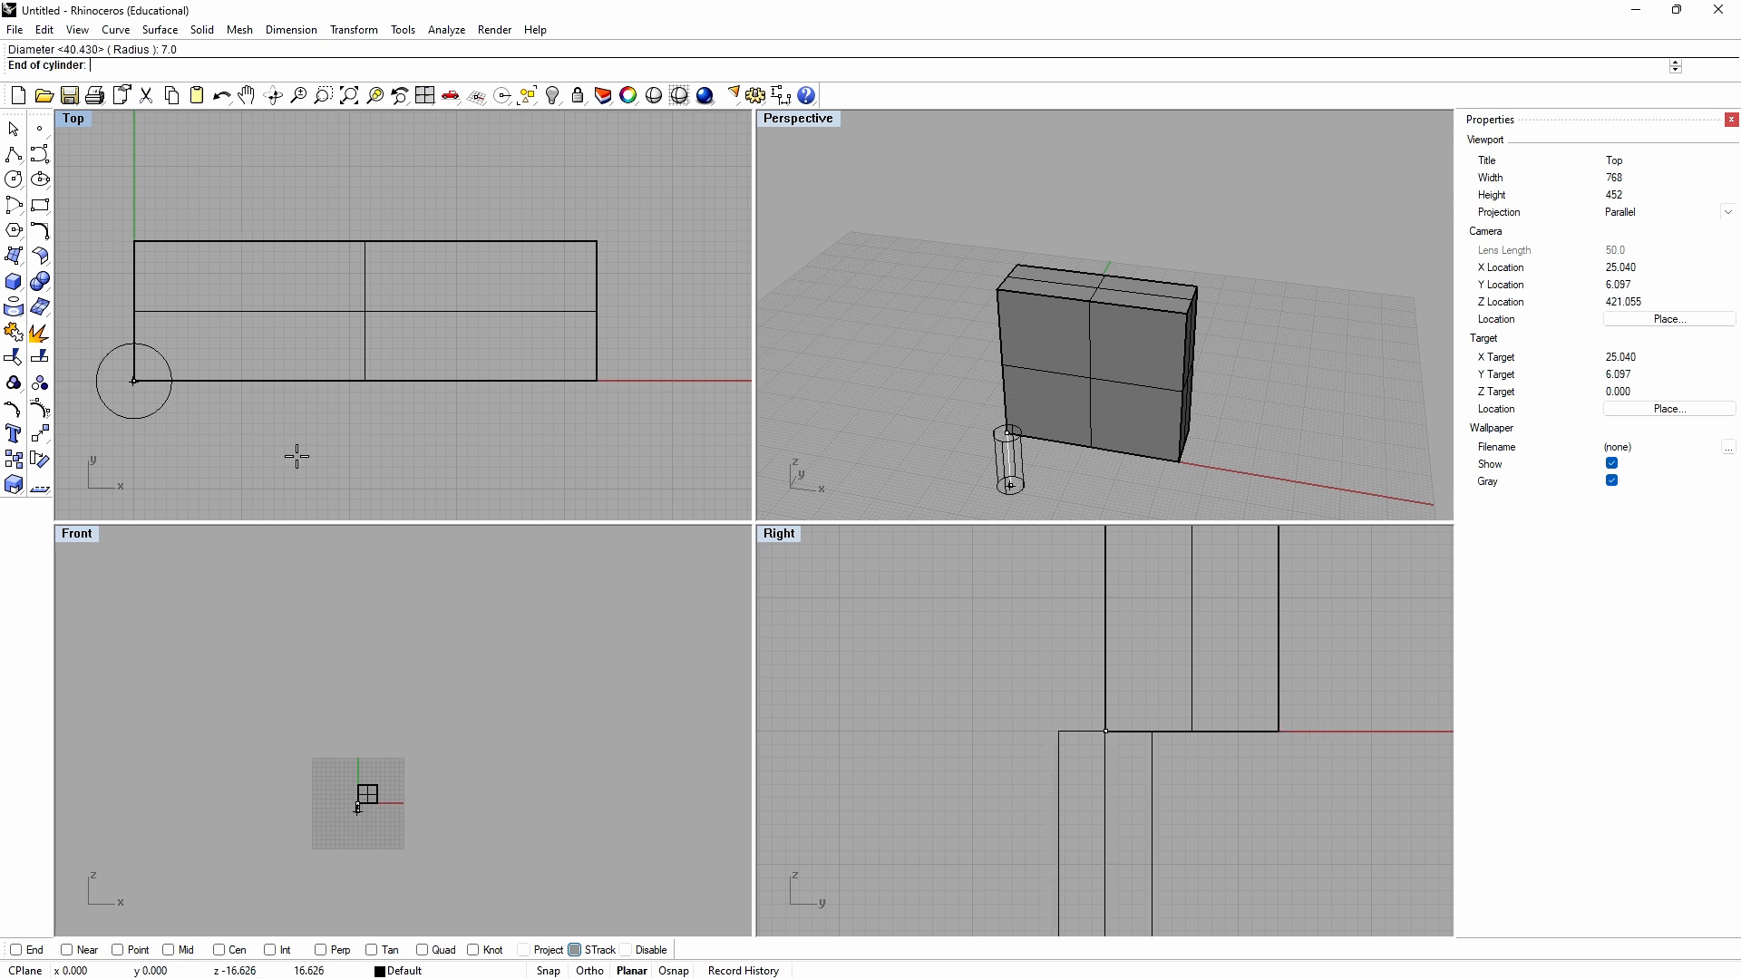
pyautogui.write('60')
pyautogui.press('Return')
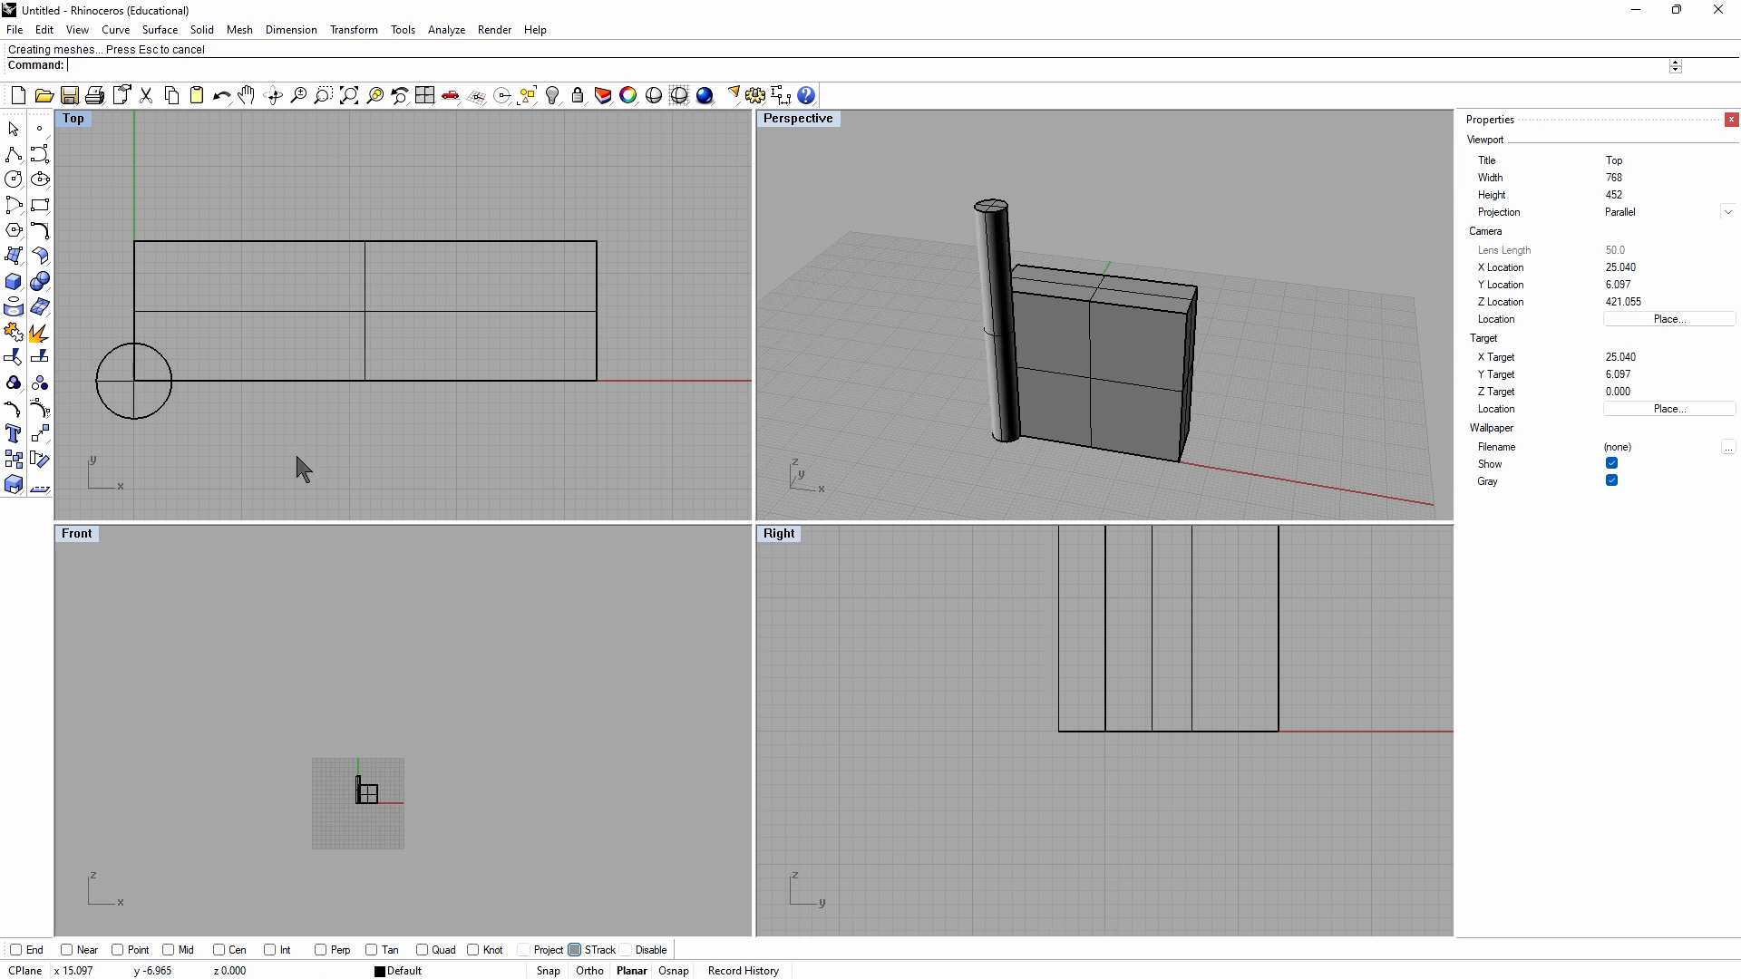
# Step: Duplicate the cylinder in place by copying and pasting it
pyautogui.click(142, 420)
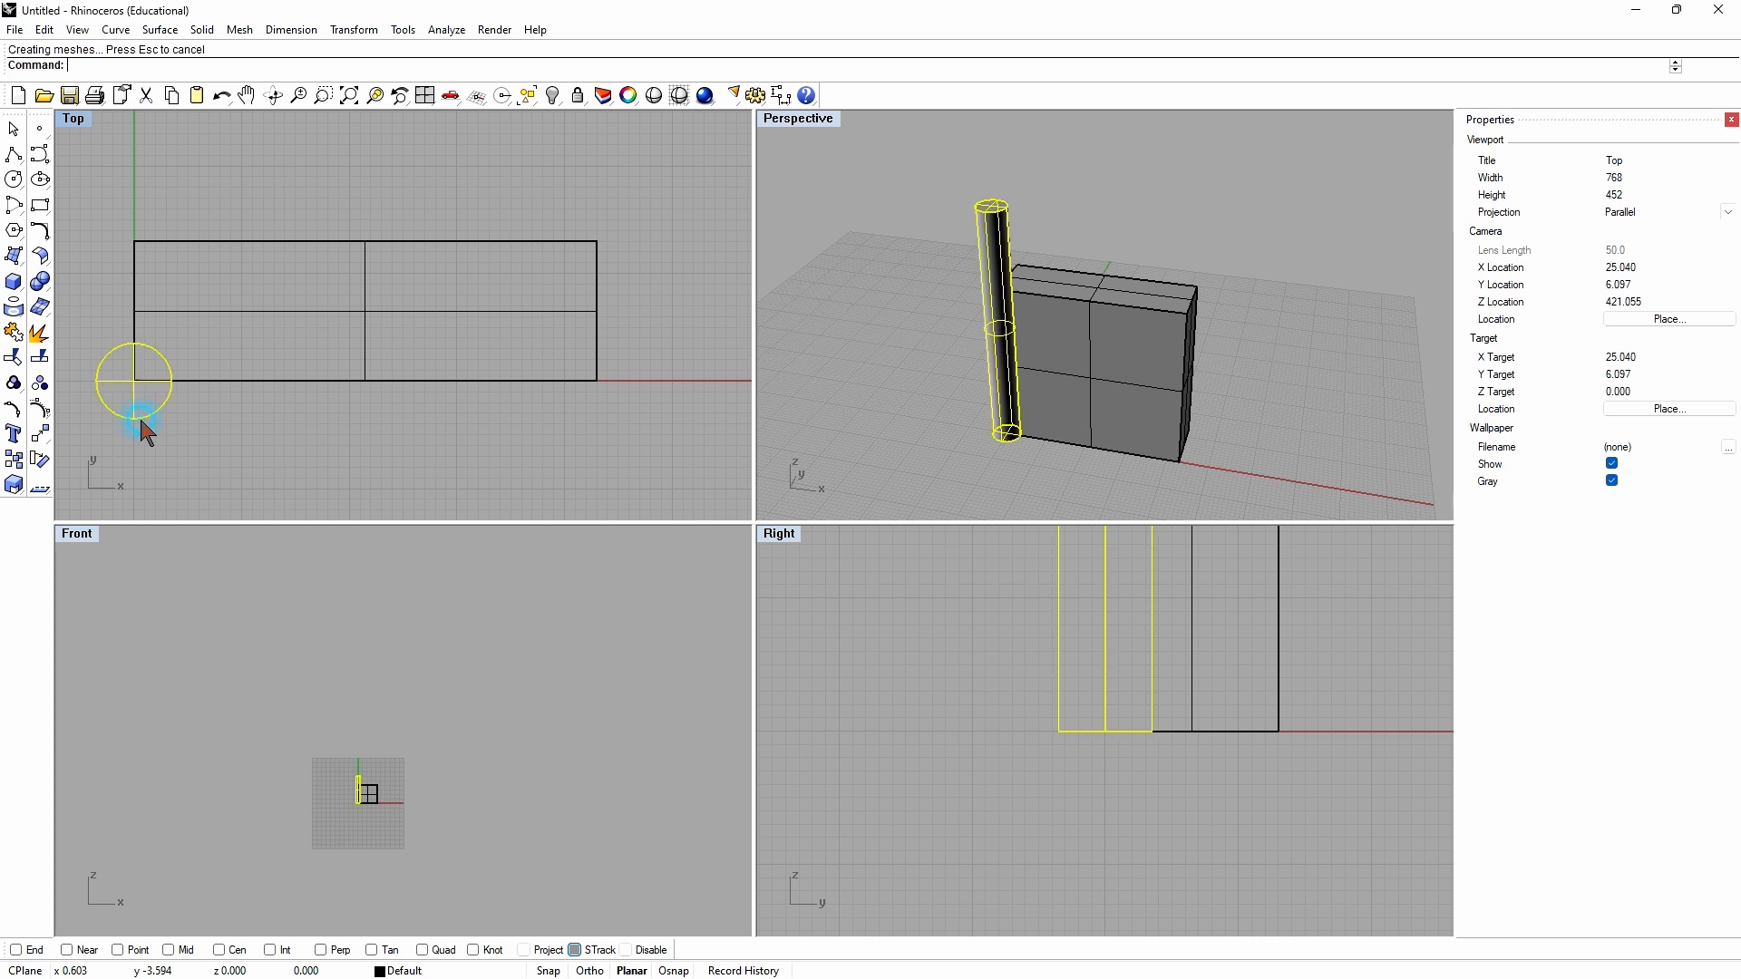
pyautogui.click(43, 29)
pyautogui.click(76, 160)
pyautogui.click(44, 29)
pyautogui.click(77, 178)
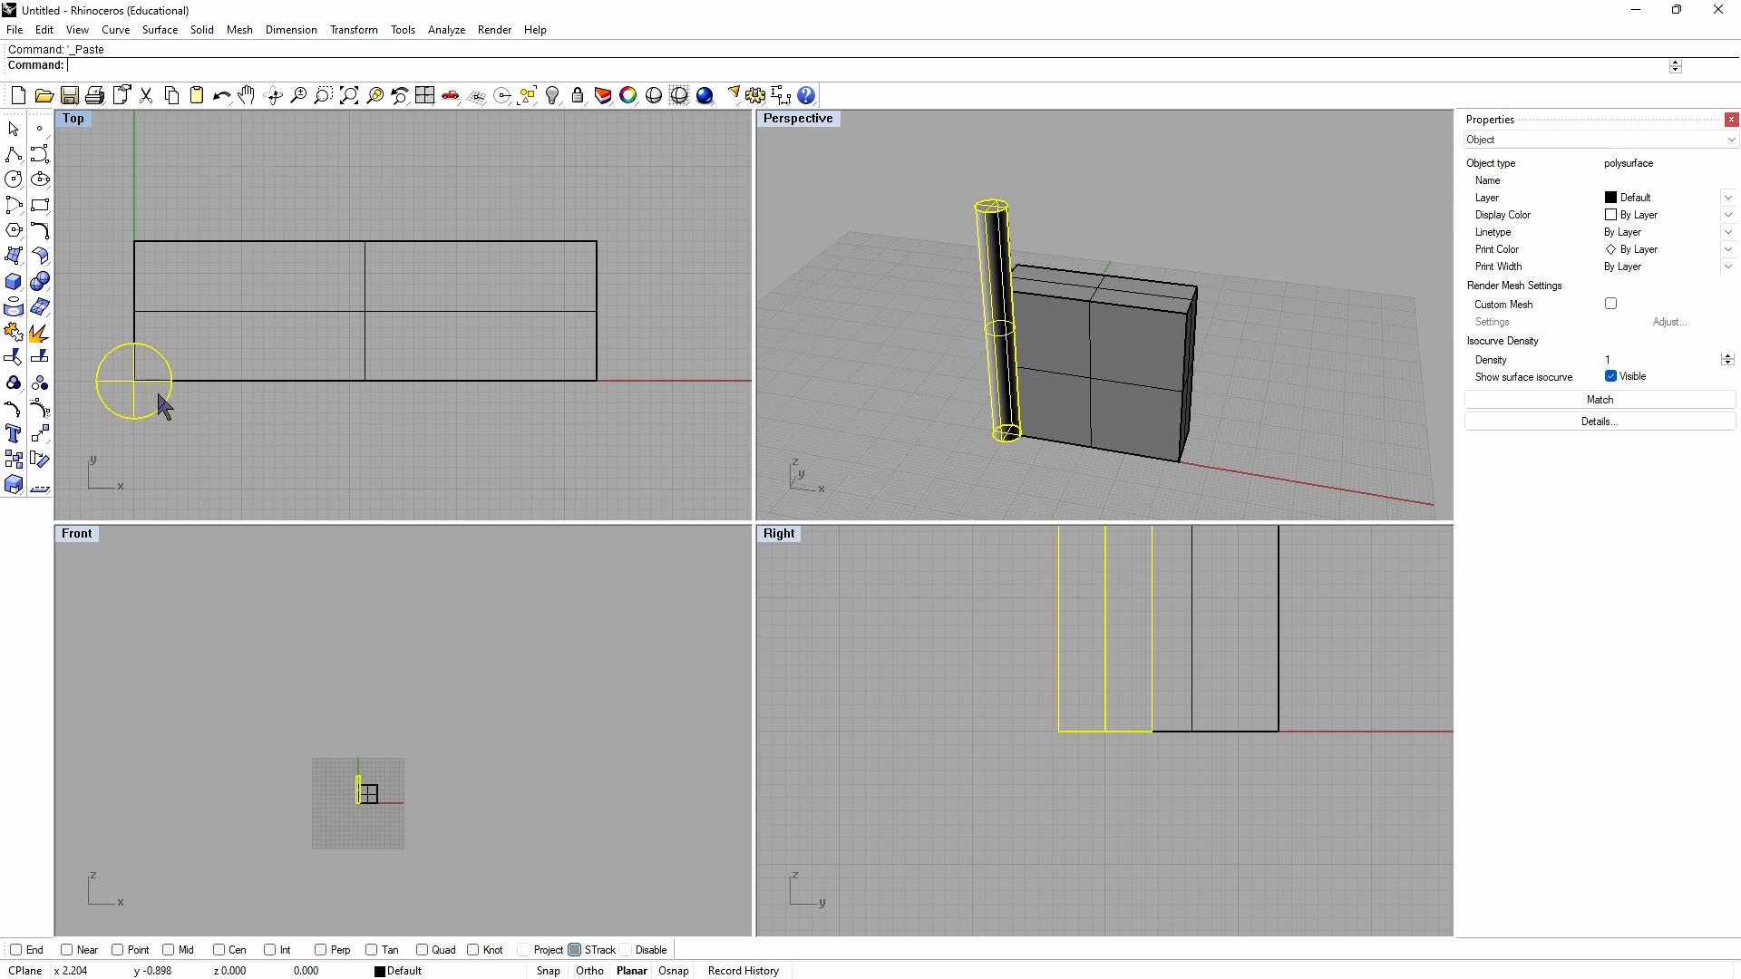
# Step: Move one cylinder into the box's right half and the other into its left half, centring the left one at about x 10, y 6.5
pyautogui.moveTo(138, 412); pyautogui.dragTo(490, 342)
pyautogui.moveTo(136, 412); pyautogui.dragTo(241, 352)
pyautogui.moveTo(251, 361); pyautogui.dragTo(245, 348)
pyautogui.scroll(5, 249, 311)
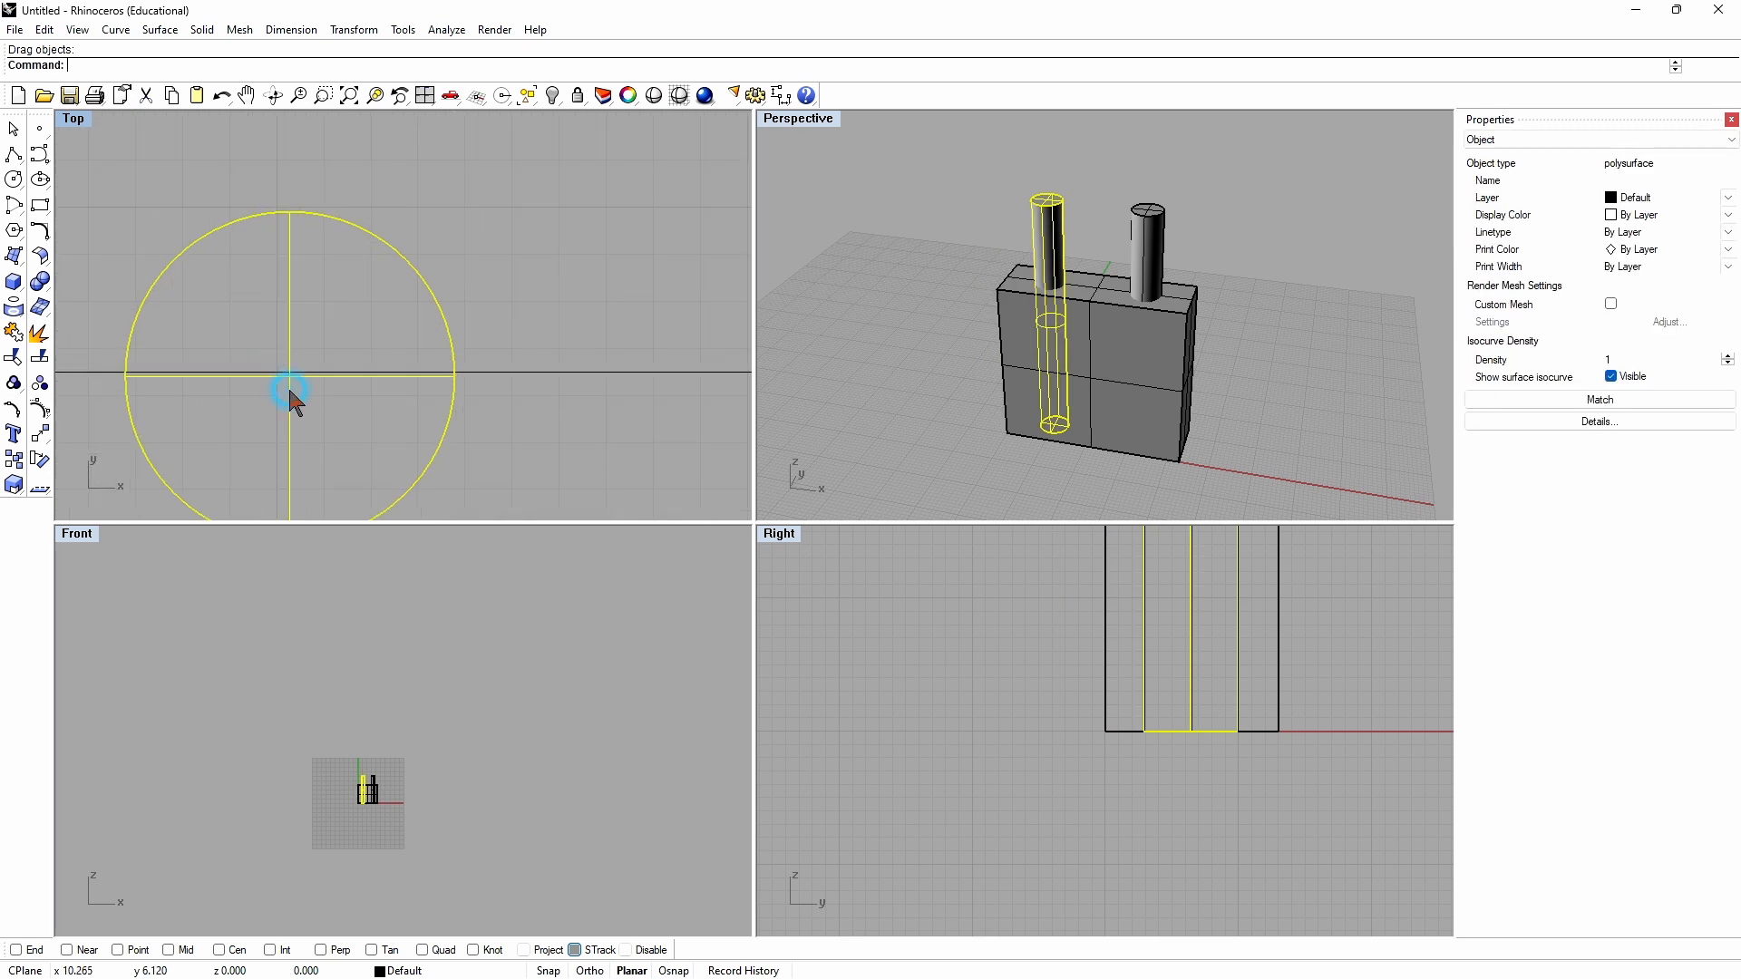
pyautogui.moveTo(292, 396); pyautogui.dragTo(282, 393)
pyautogui.scroll(6, 281, 392)
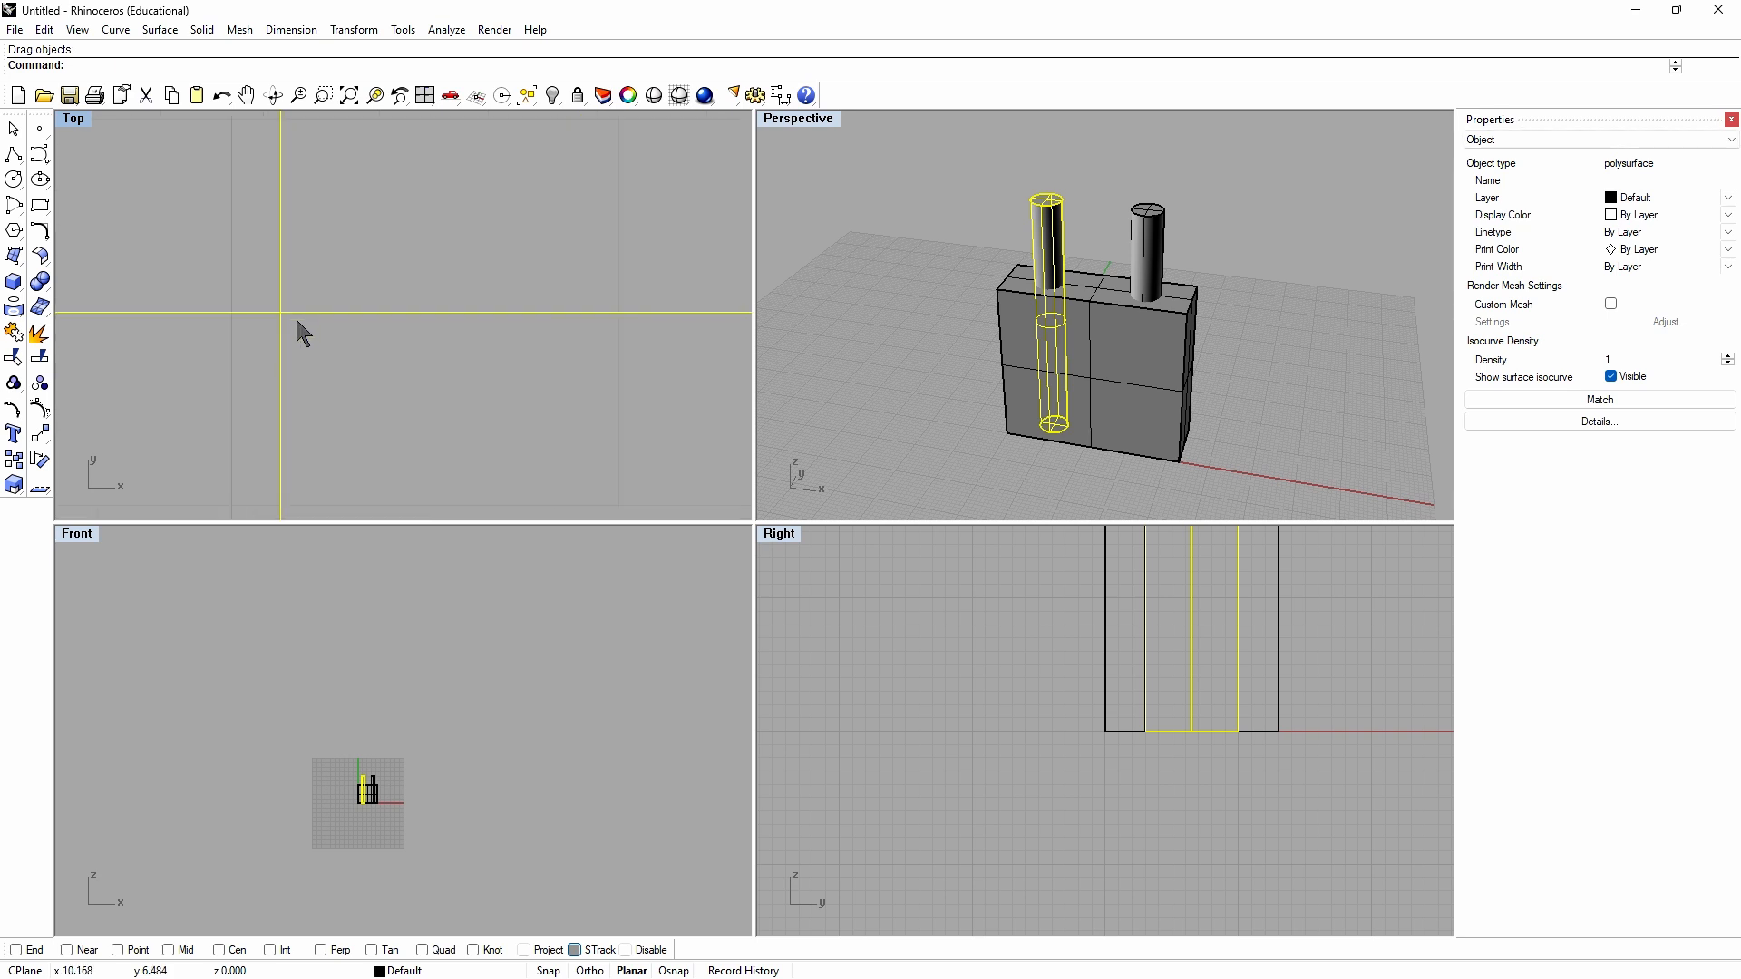
# Step: Turn on Ortho and shift the left cylinder vertically so its centre lies on the box's midline at y 6.5
pyautogui.click(587, 972)
pyautogui.scroll(4, 221, 303)
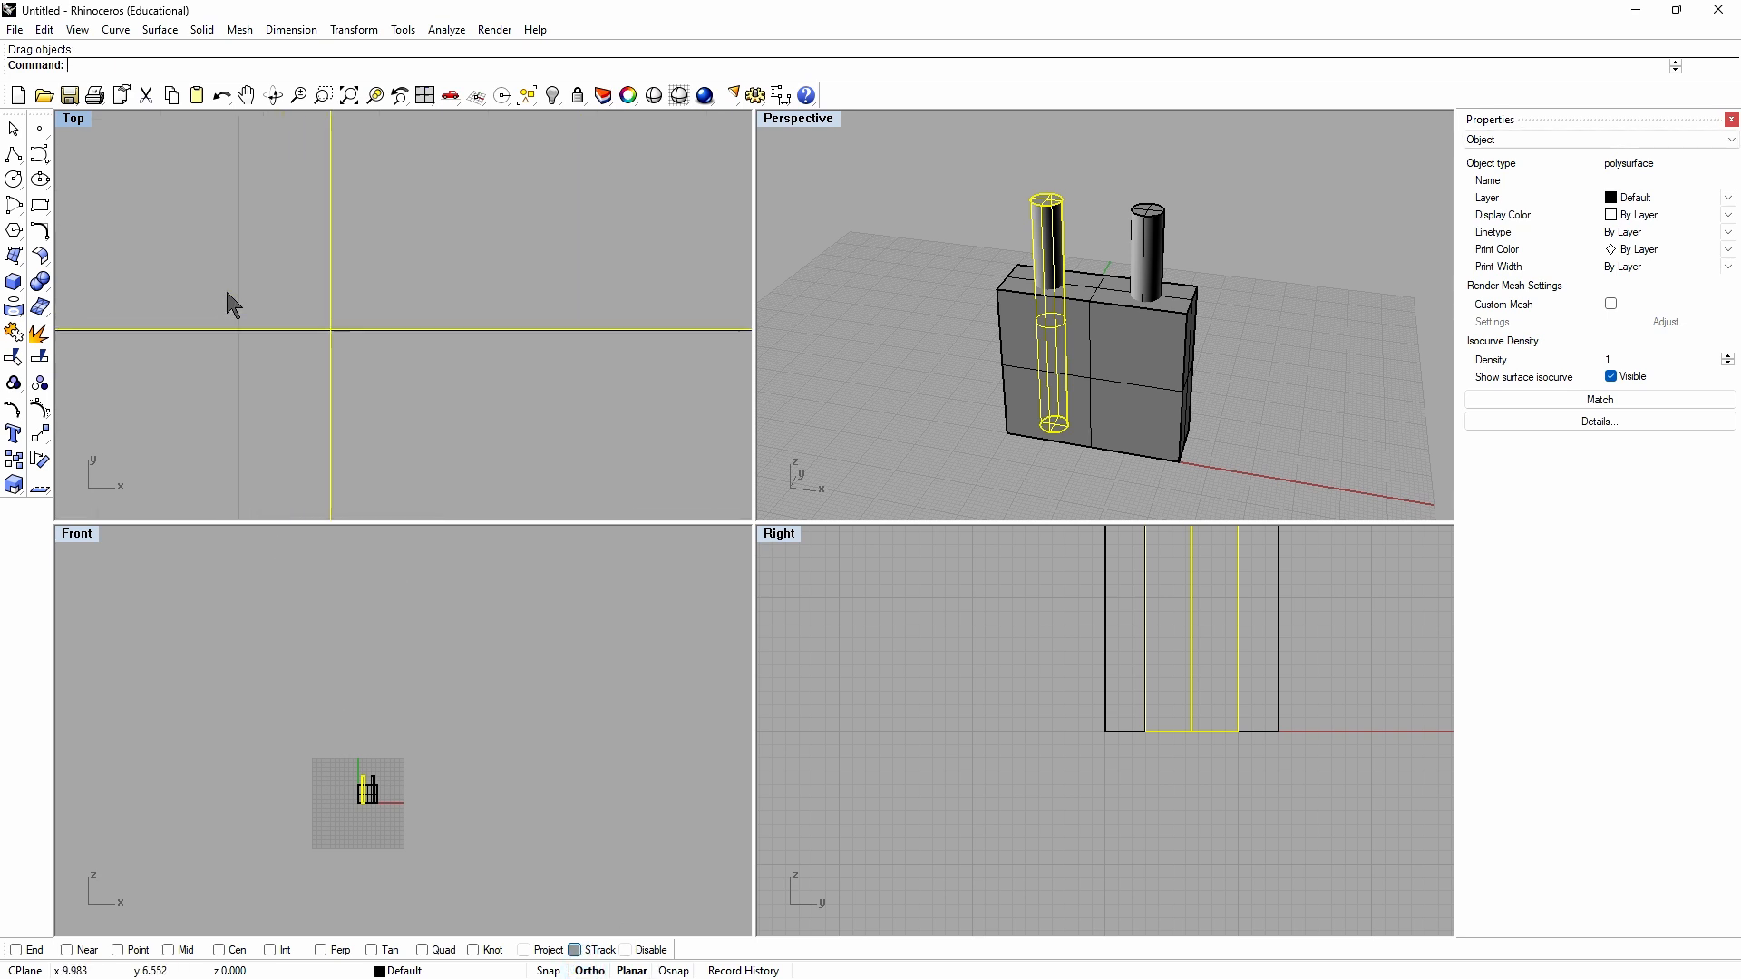
pyautogui.scroll(5, 337, 381)
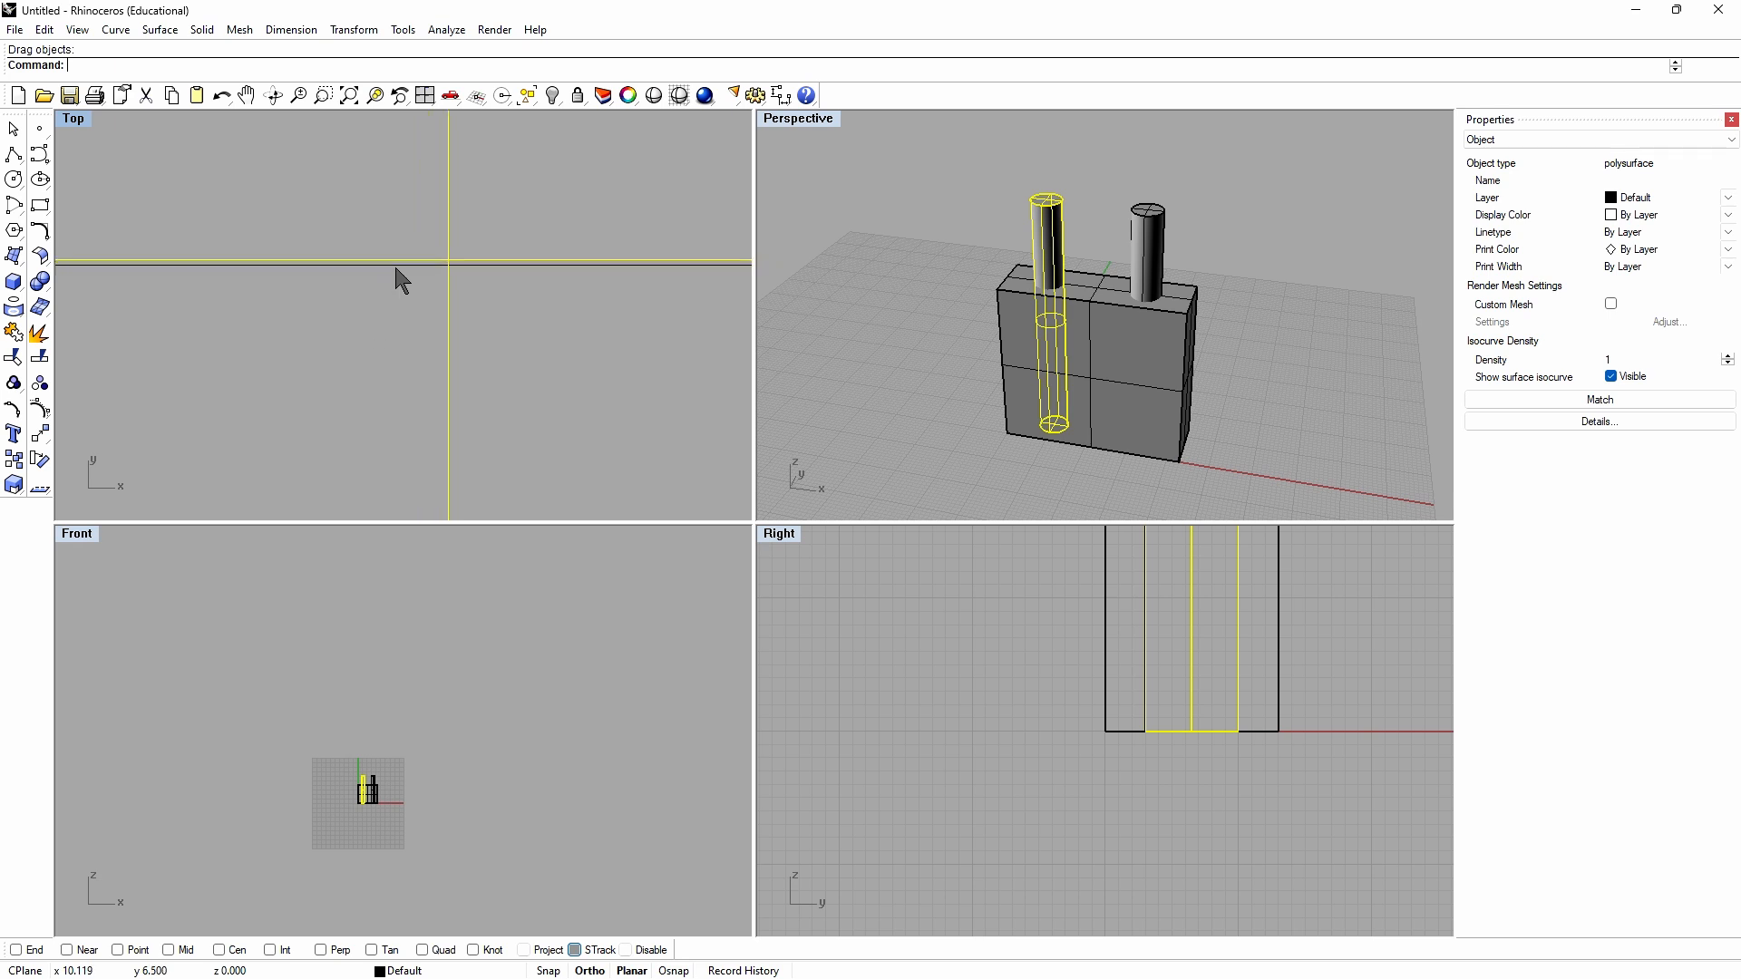
pyautogui.click(467, 286)
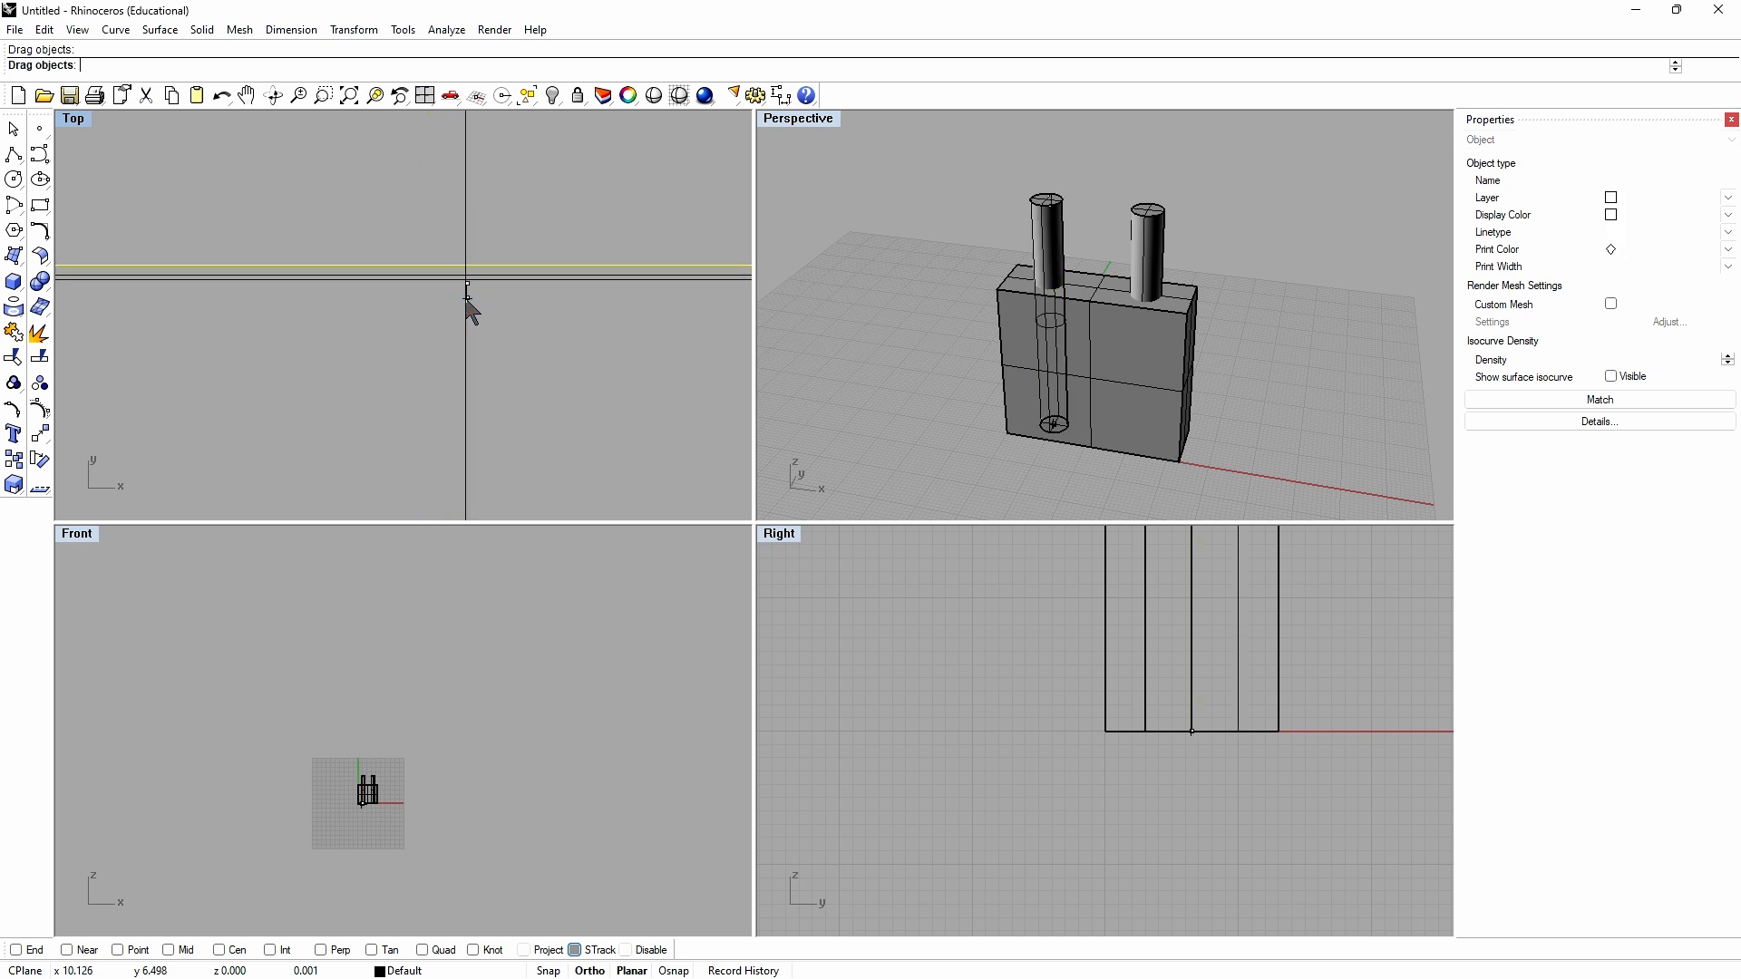
pyautogui.moveTo(467, 288); pyautogui.dragTo(389, 331)
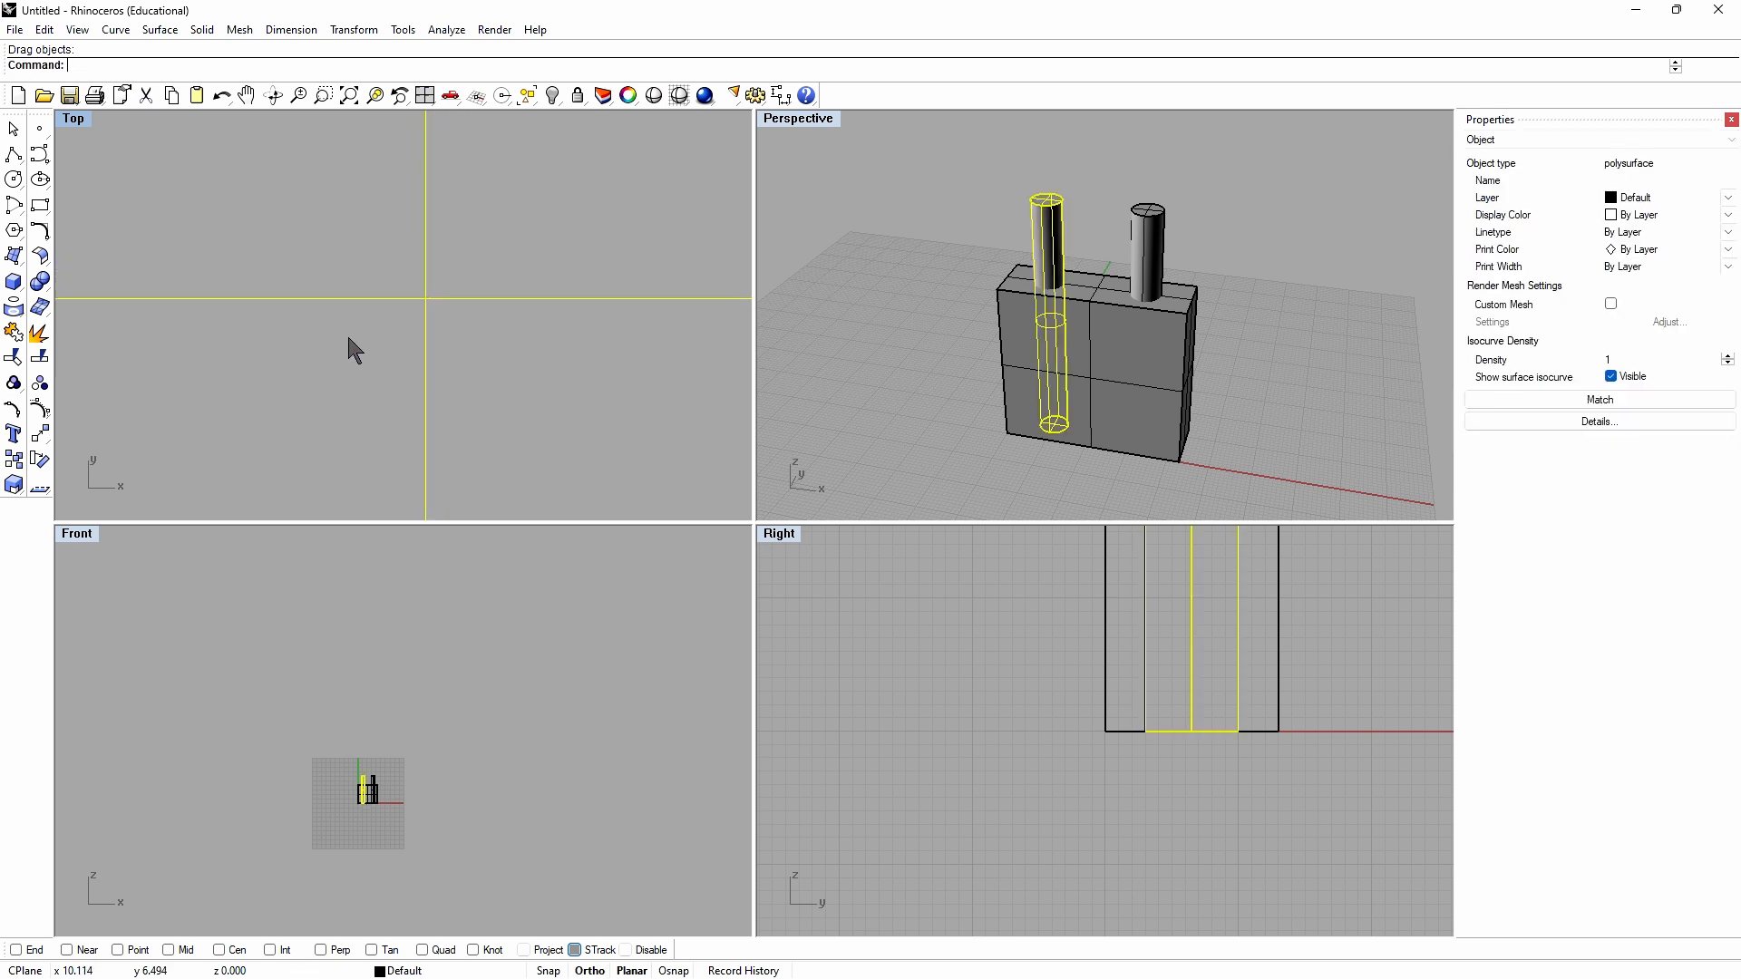
# Step: In the maximized Top view, align the right cylinder's centre with the box's midline at y 6.5
pyautogui.doubleClick(68, 127)
pyautogui.scroll(-5, 245, 478)
pyautogui.scroll(-3, 287, 576)
pyautogui.scroll(6, 1143, 638)
pyautogui.scroll(3, 644, 252)
pyautogui.scroll(2, 658, 281)
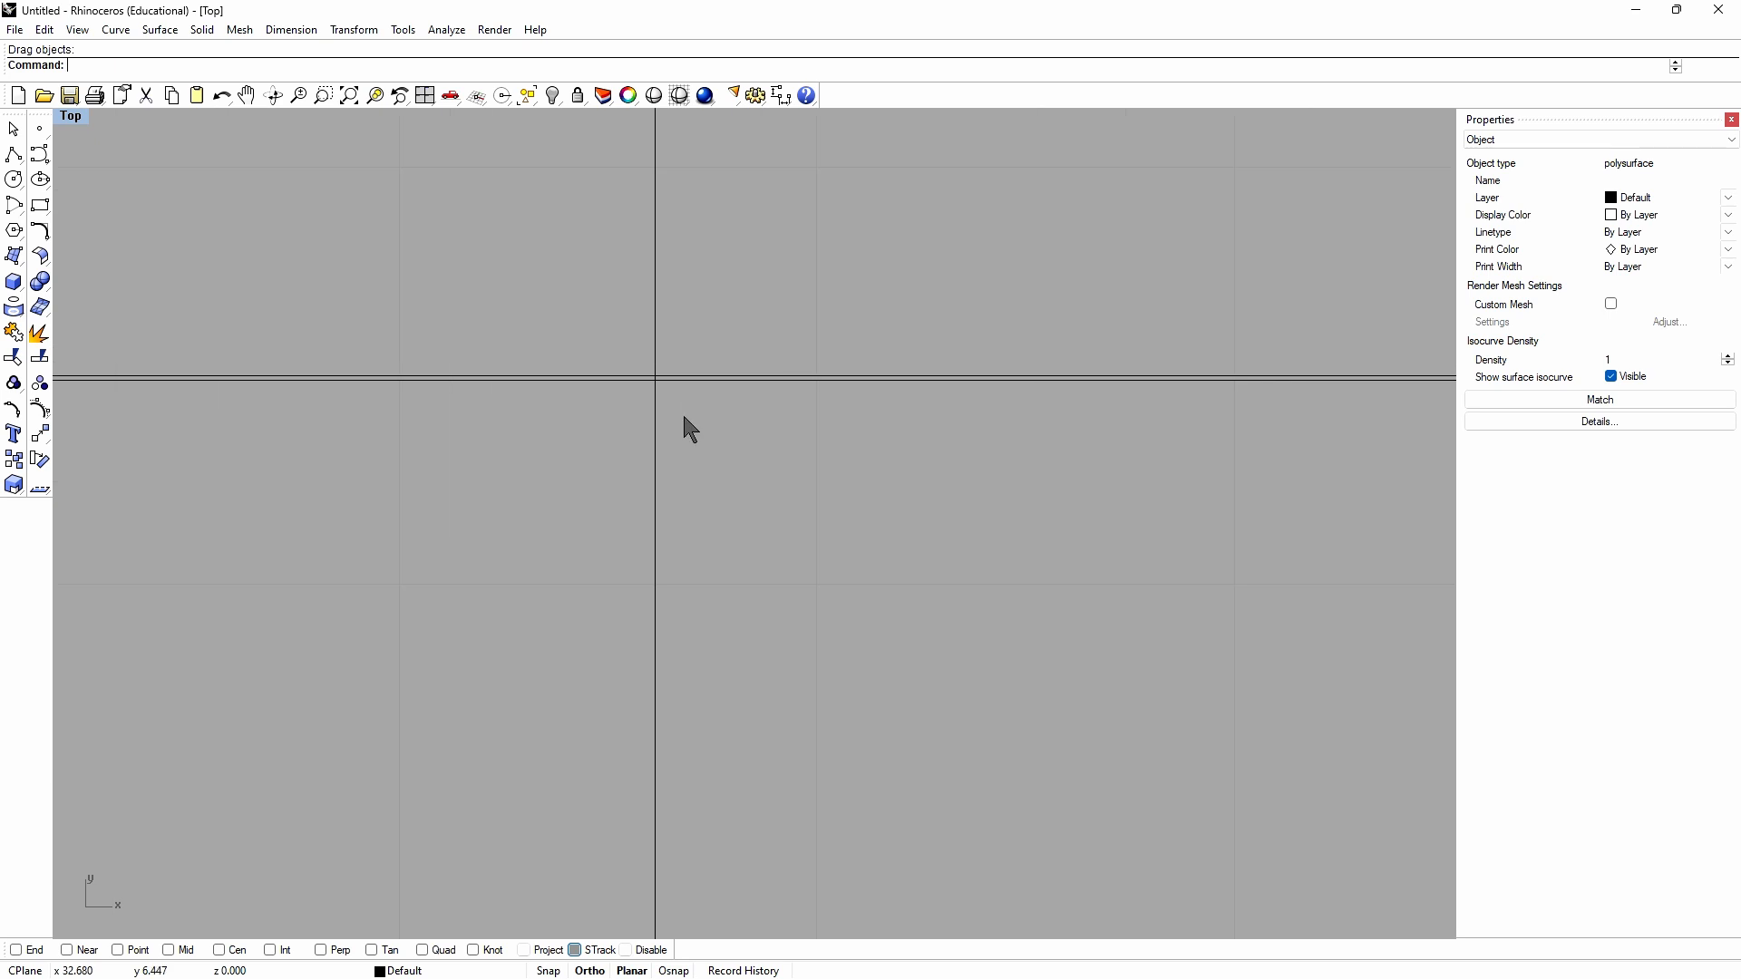
pyautogui.click(655, 464)
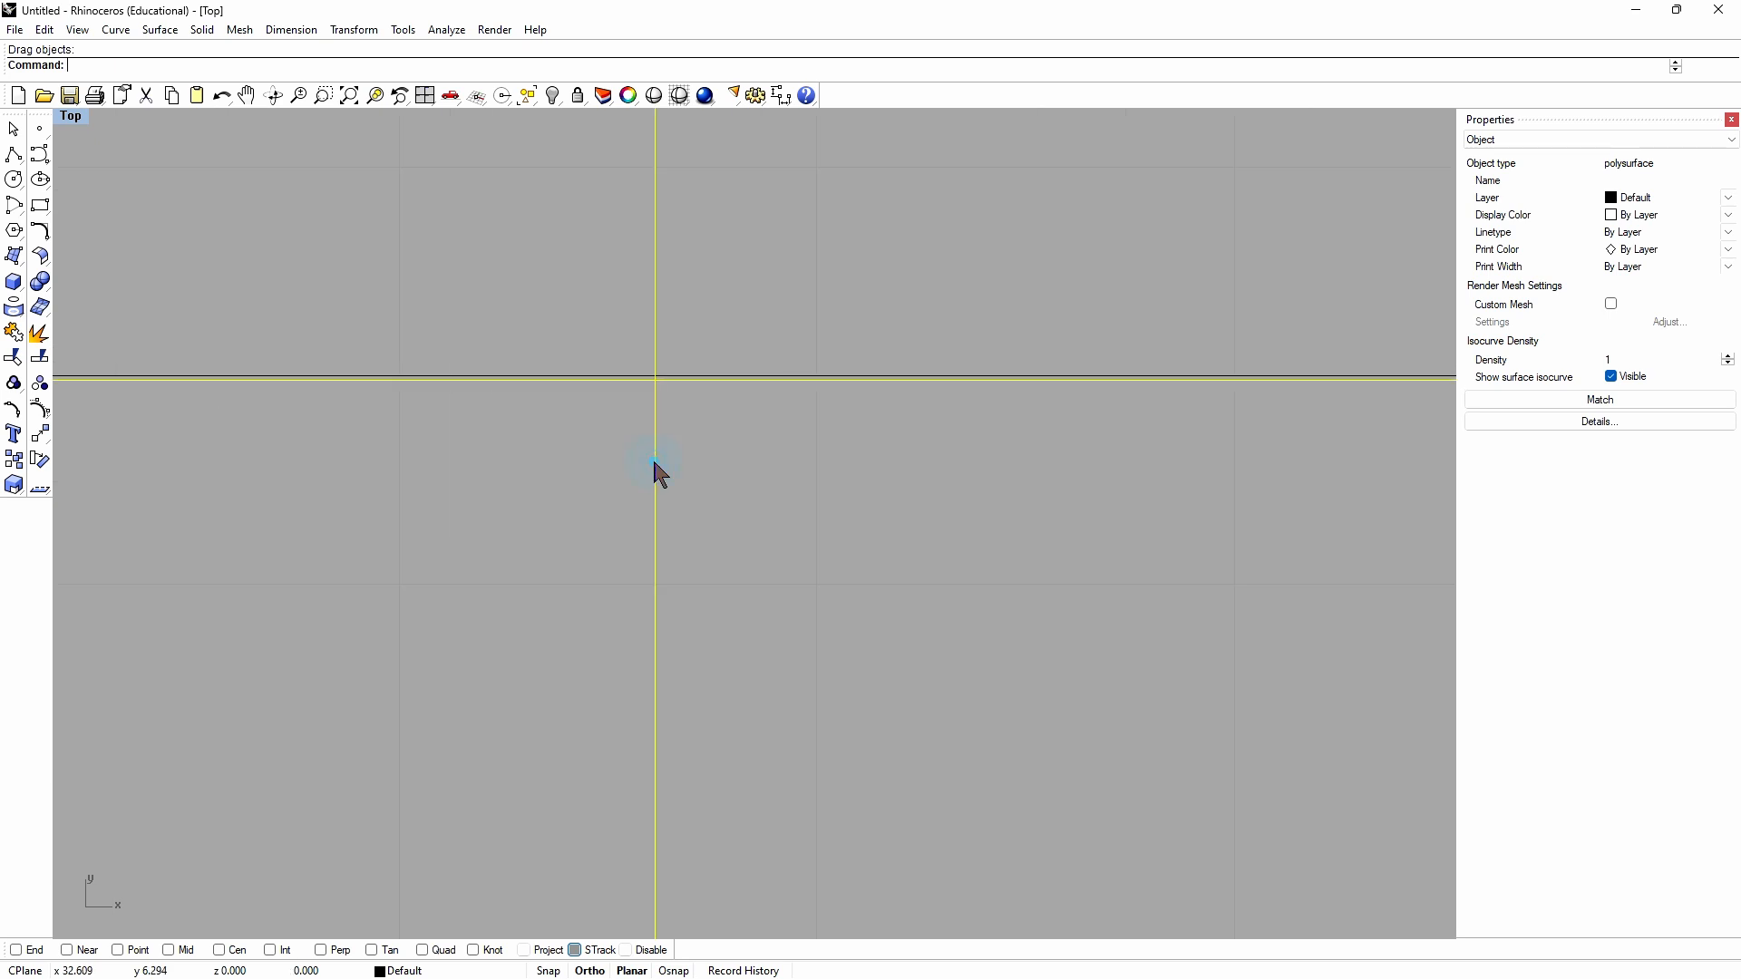
pyautogui.moveTo(654, 458); pyautogui.dragTo(653, 457)
pyautogui.scroll(15, 657, 361)
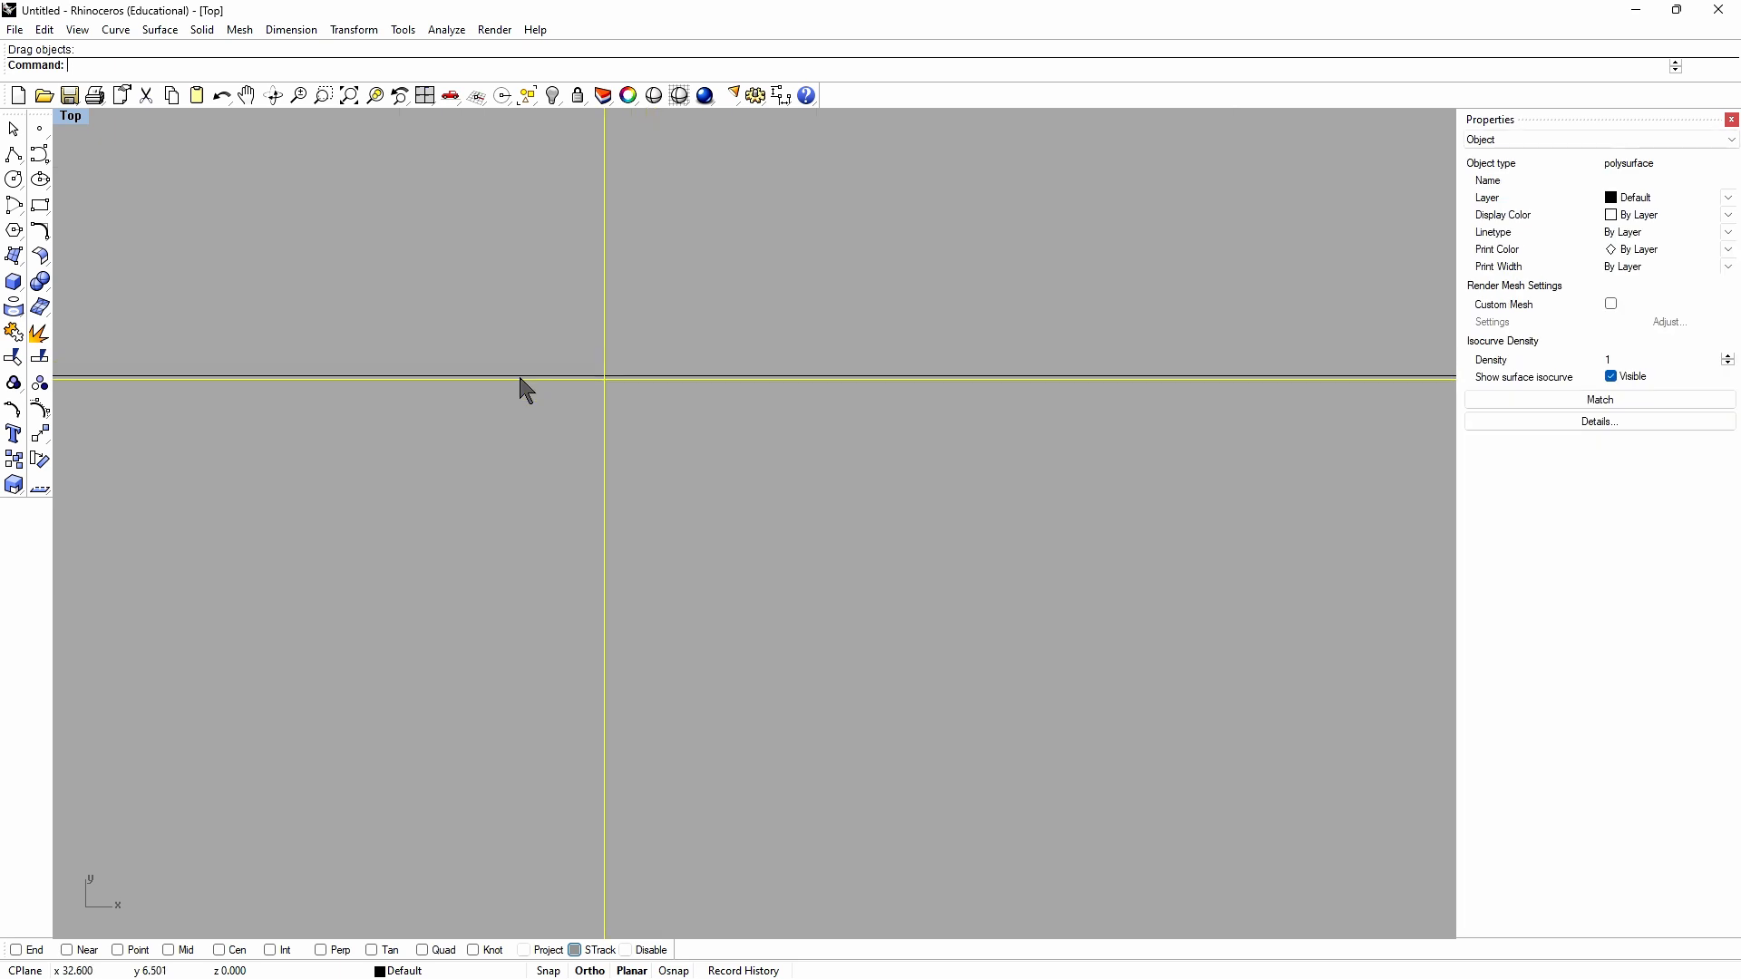
pyautogui.scroll(10, 563, 389)
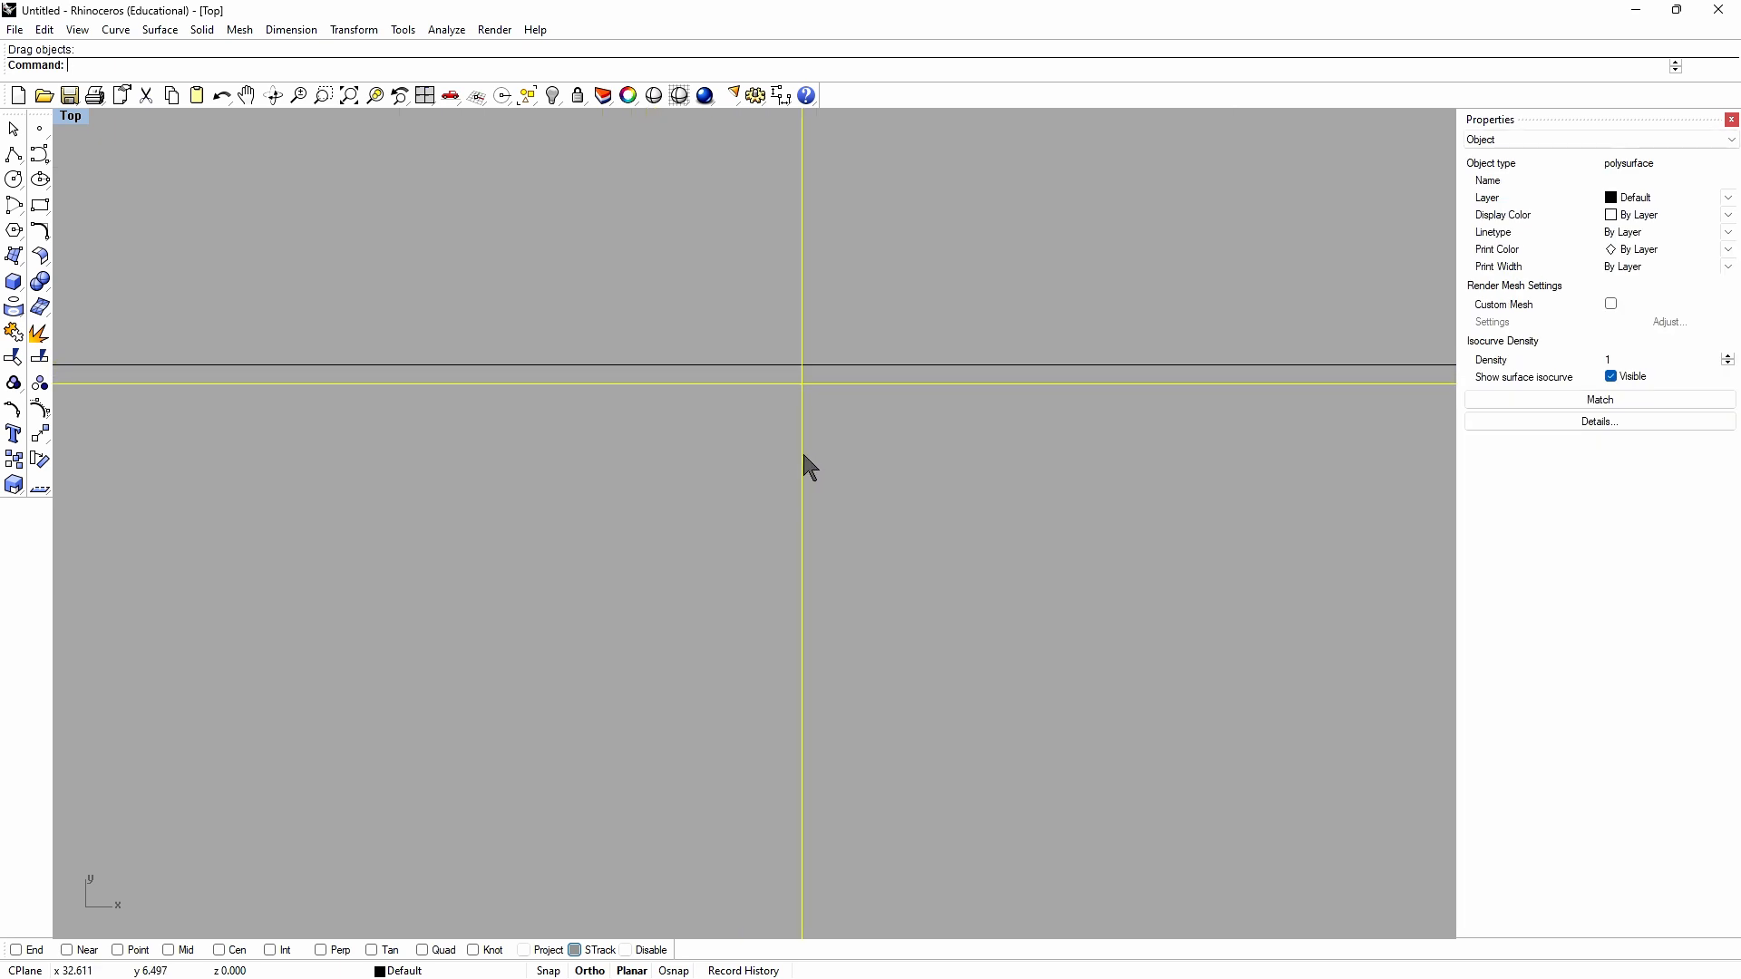
pyautogui.moveTo(801, 454)
pyautogui.mouseDown()
pyautogui.moveTo(801, 436)
pyautogui.moveTo(819, 449)
pyautogui.mouseUp()
pyautogui.scroll(-10, 821, 447)
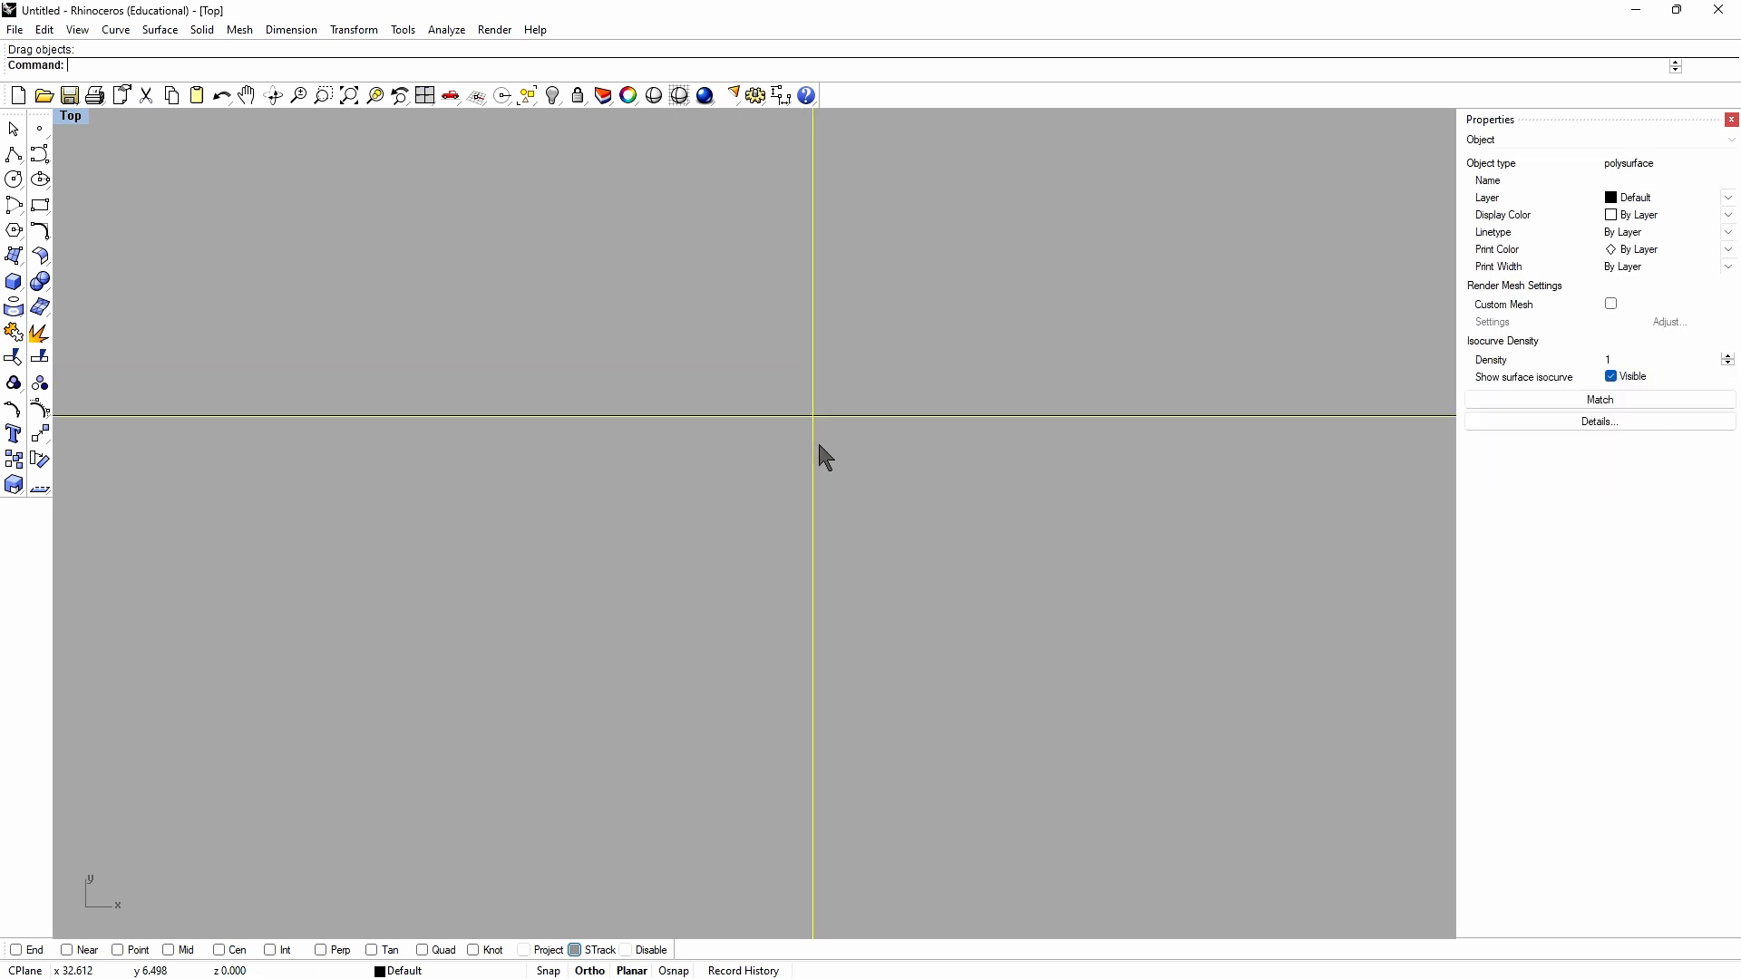
pyautogui.scroll(-8, 820, 448)
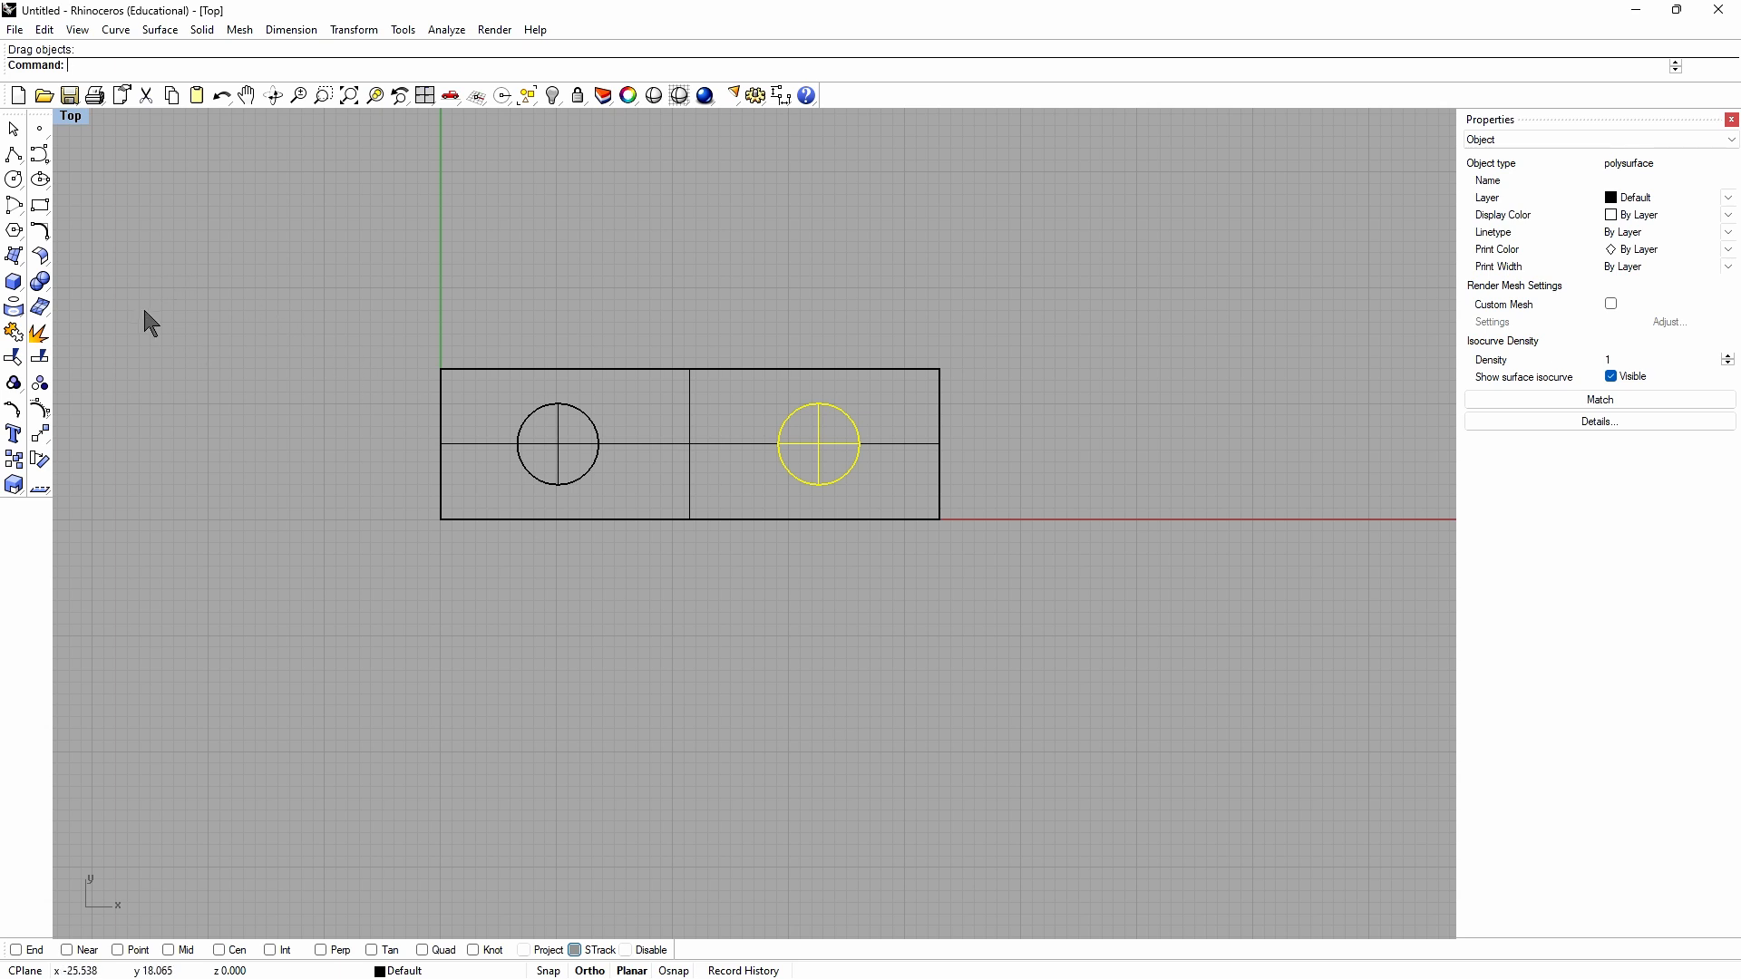
# Step: Move the left cylinder toward the box's left end and place a horizontal dimension of about 4.06 from its right edge, below the box
pyautogui.click(560, 467)
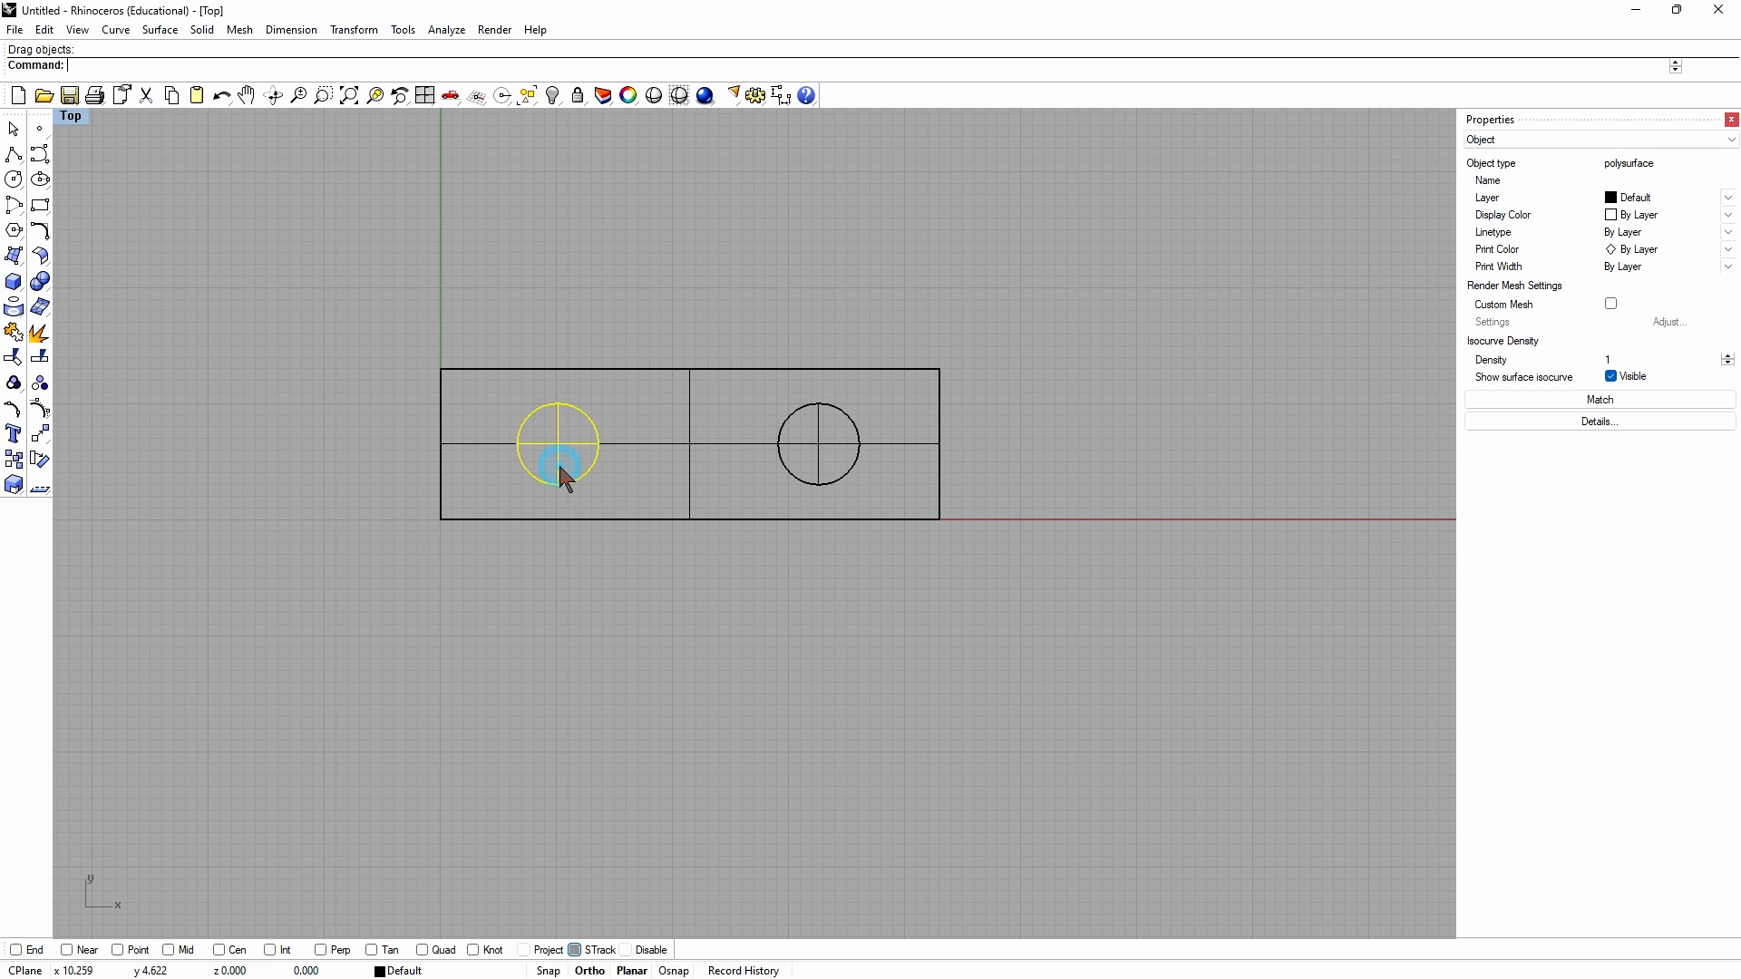
pyautogui.moveTo(555, 468); pyautogui.dragTo(519, 468)
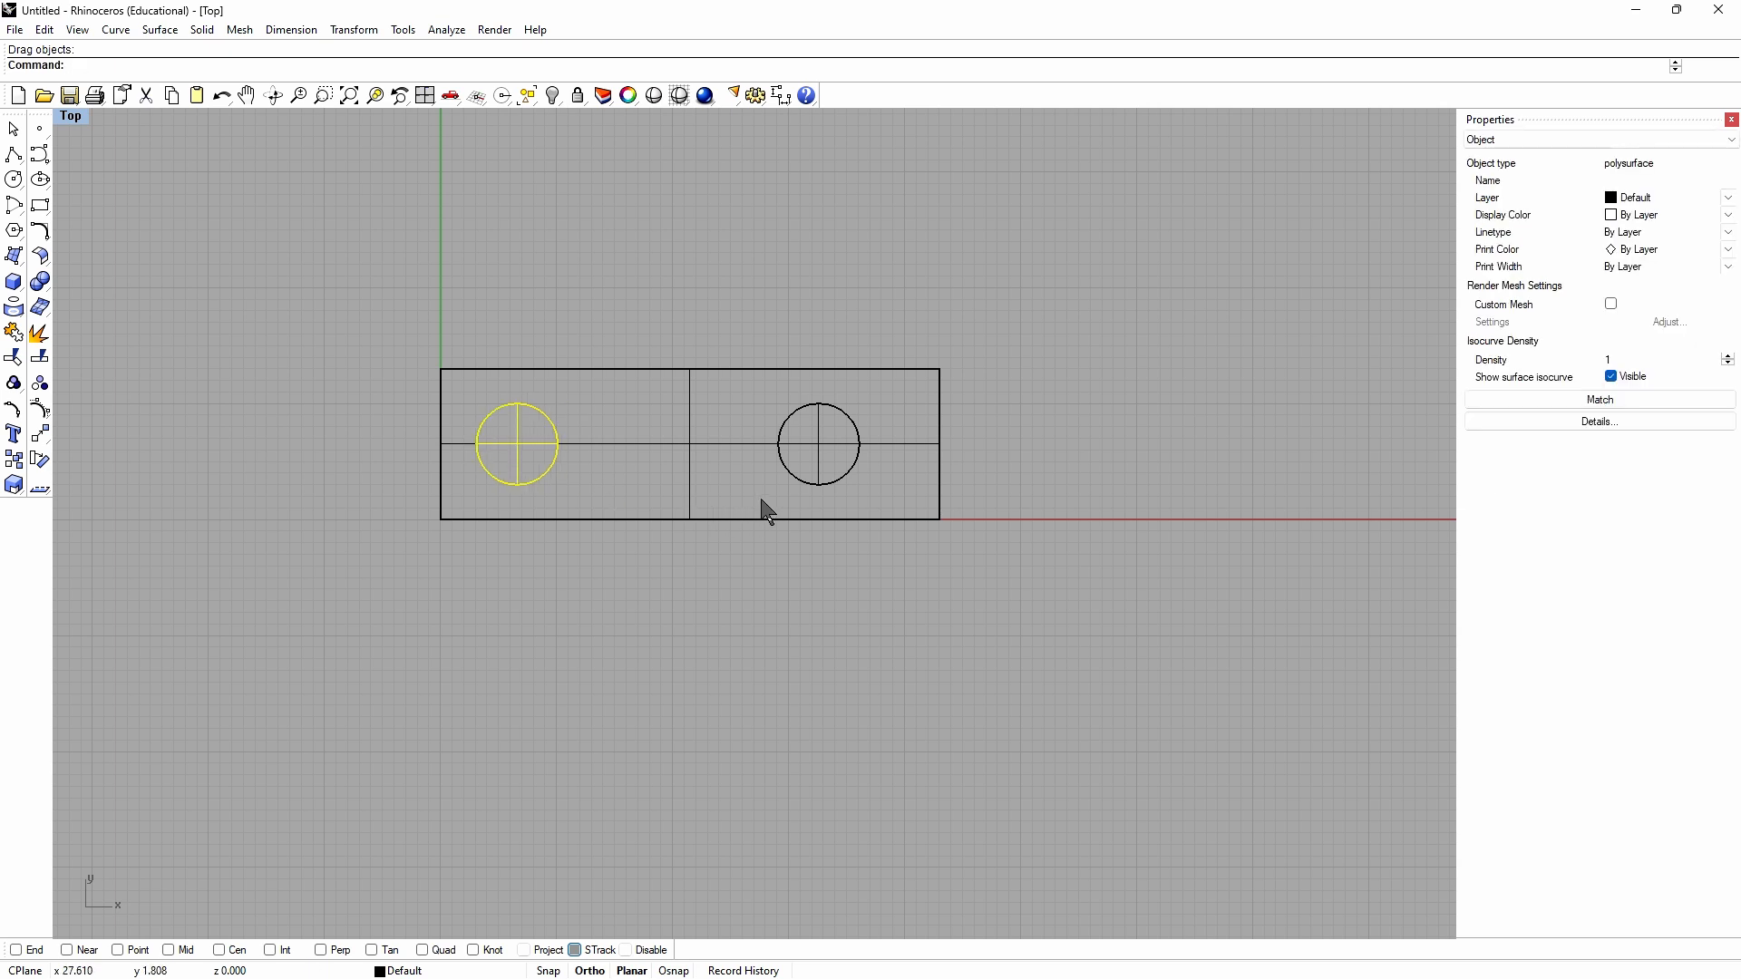
pyautogui.click(780, 96)
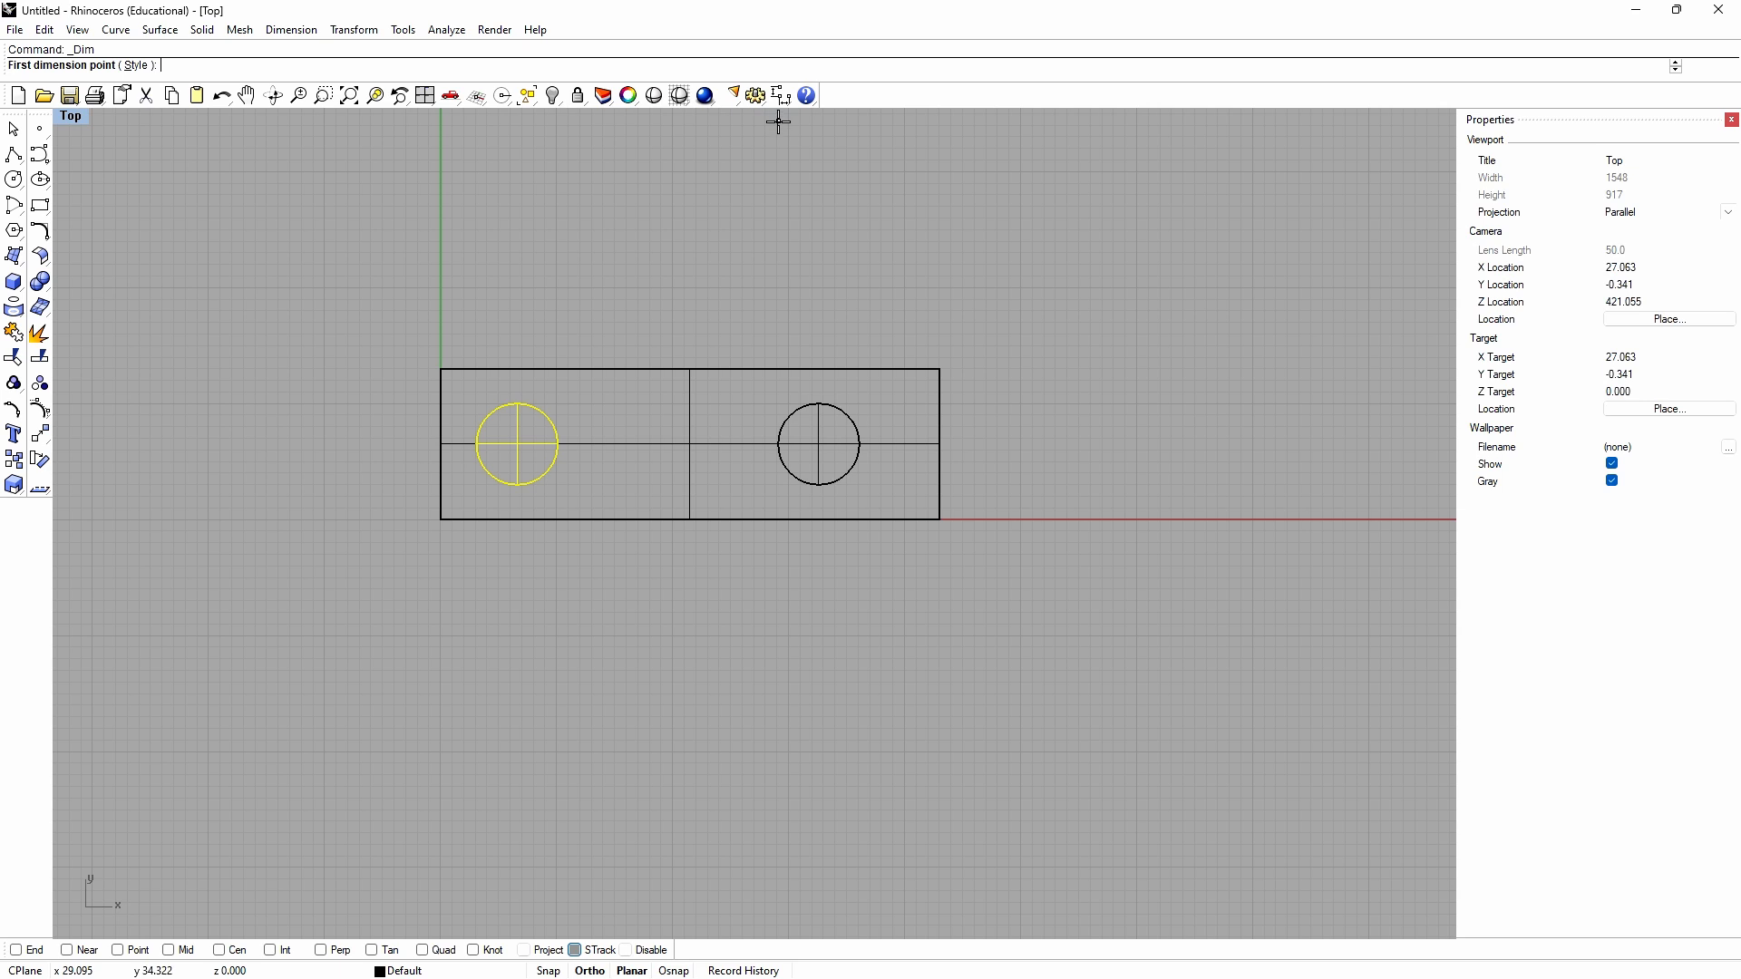
pyautogui.click(784, 100)
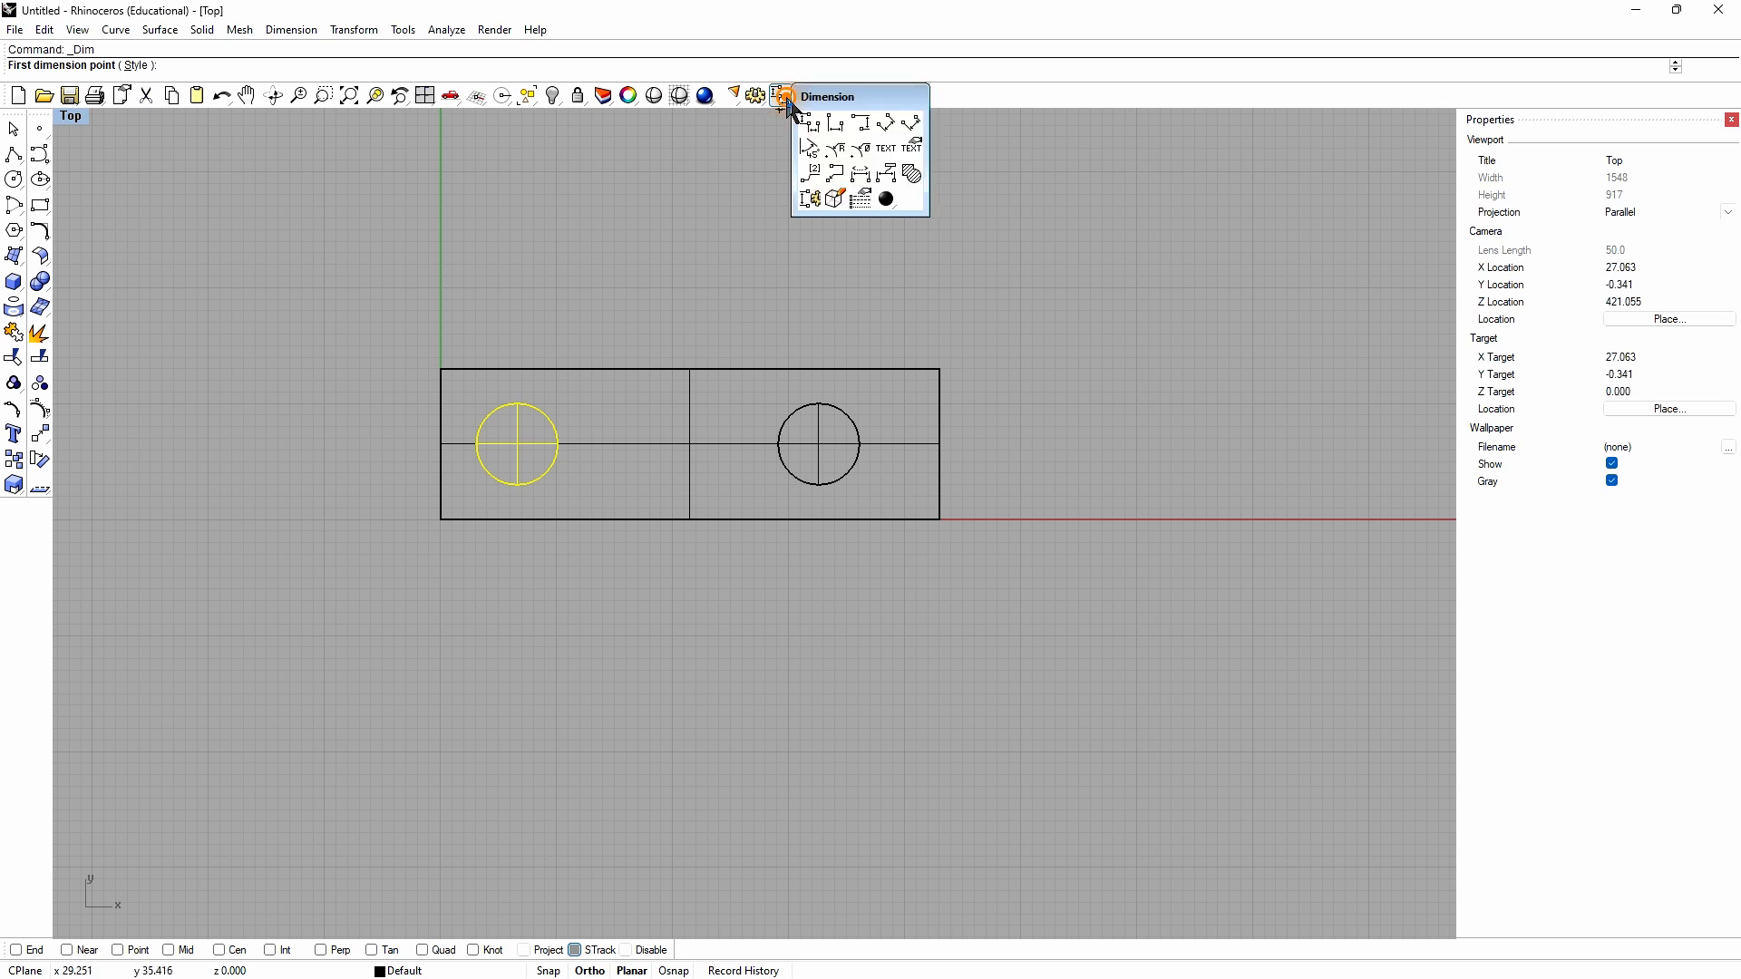
pyautogui.click(860, 125)
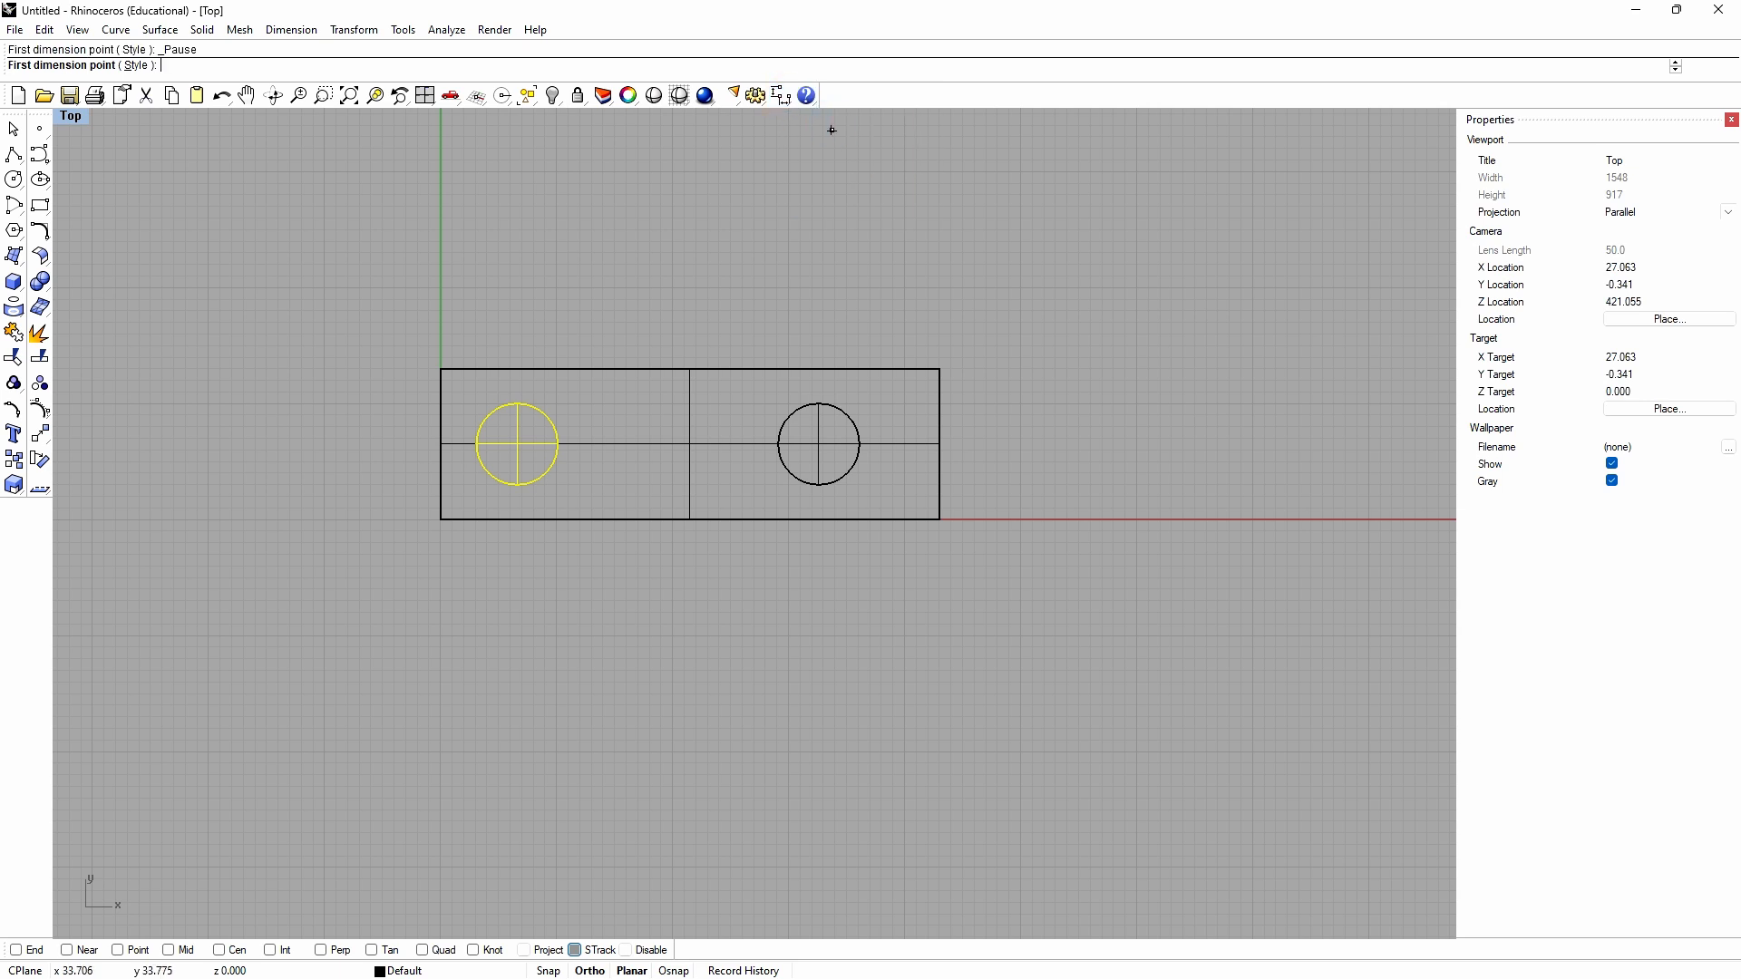
pyautogui.click(560, 444)
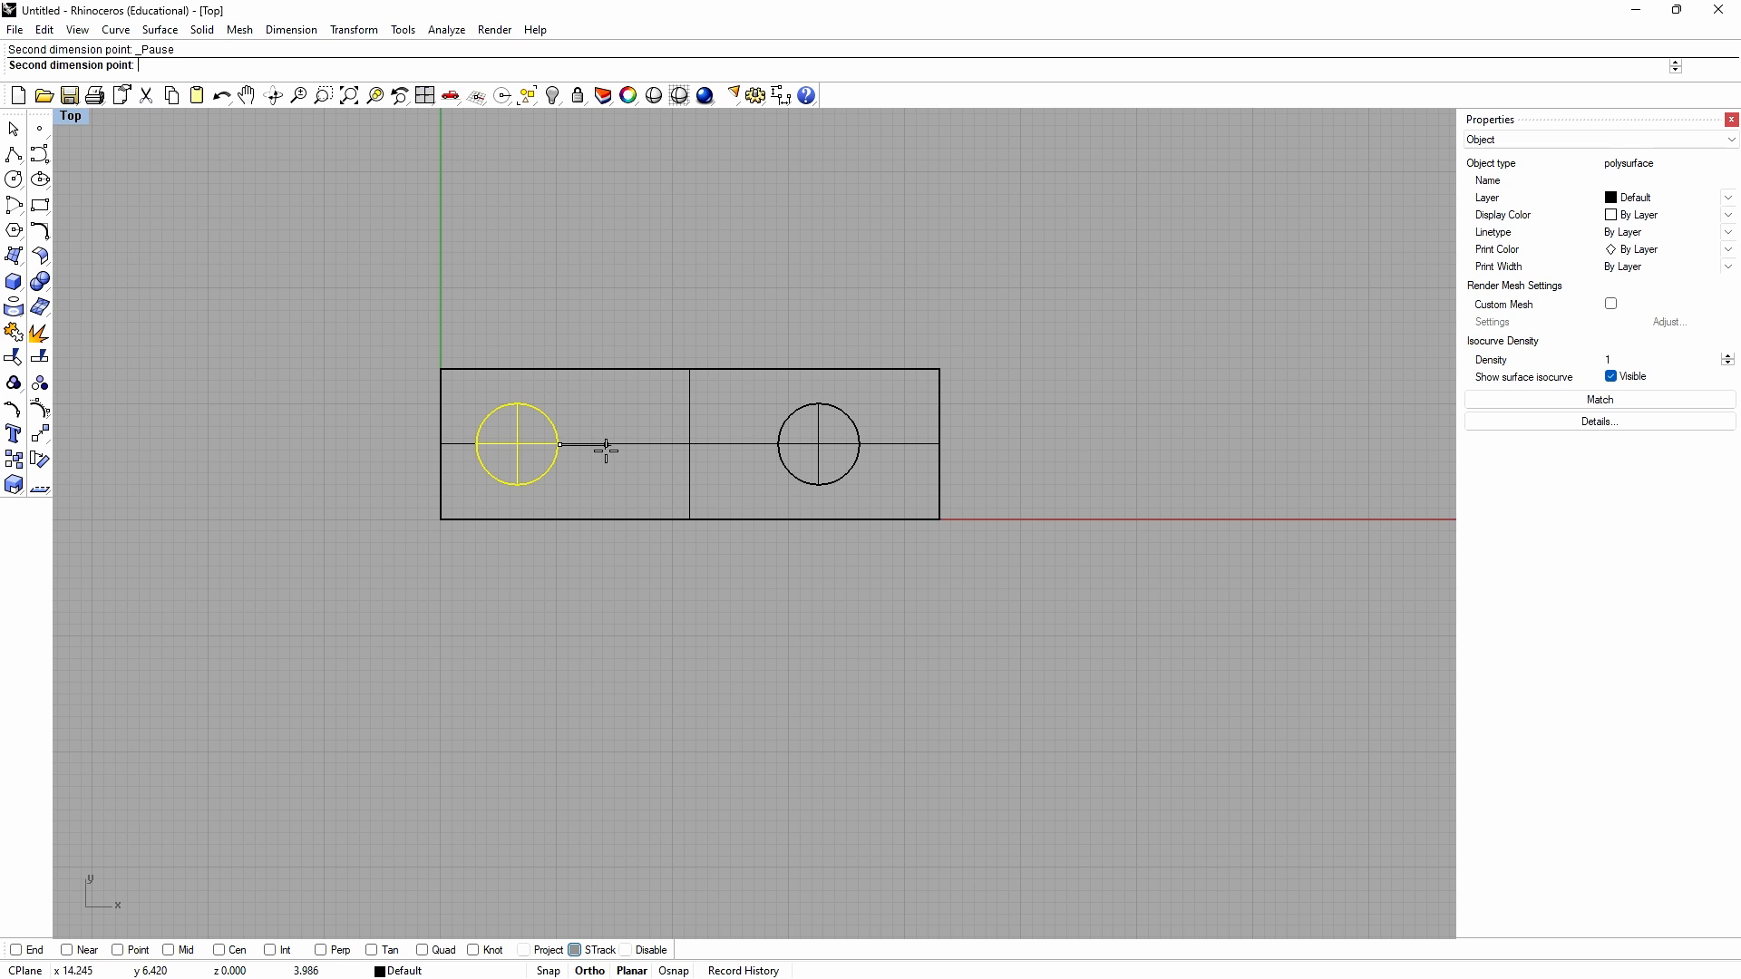
pyautogui.click(606, 448)
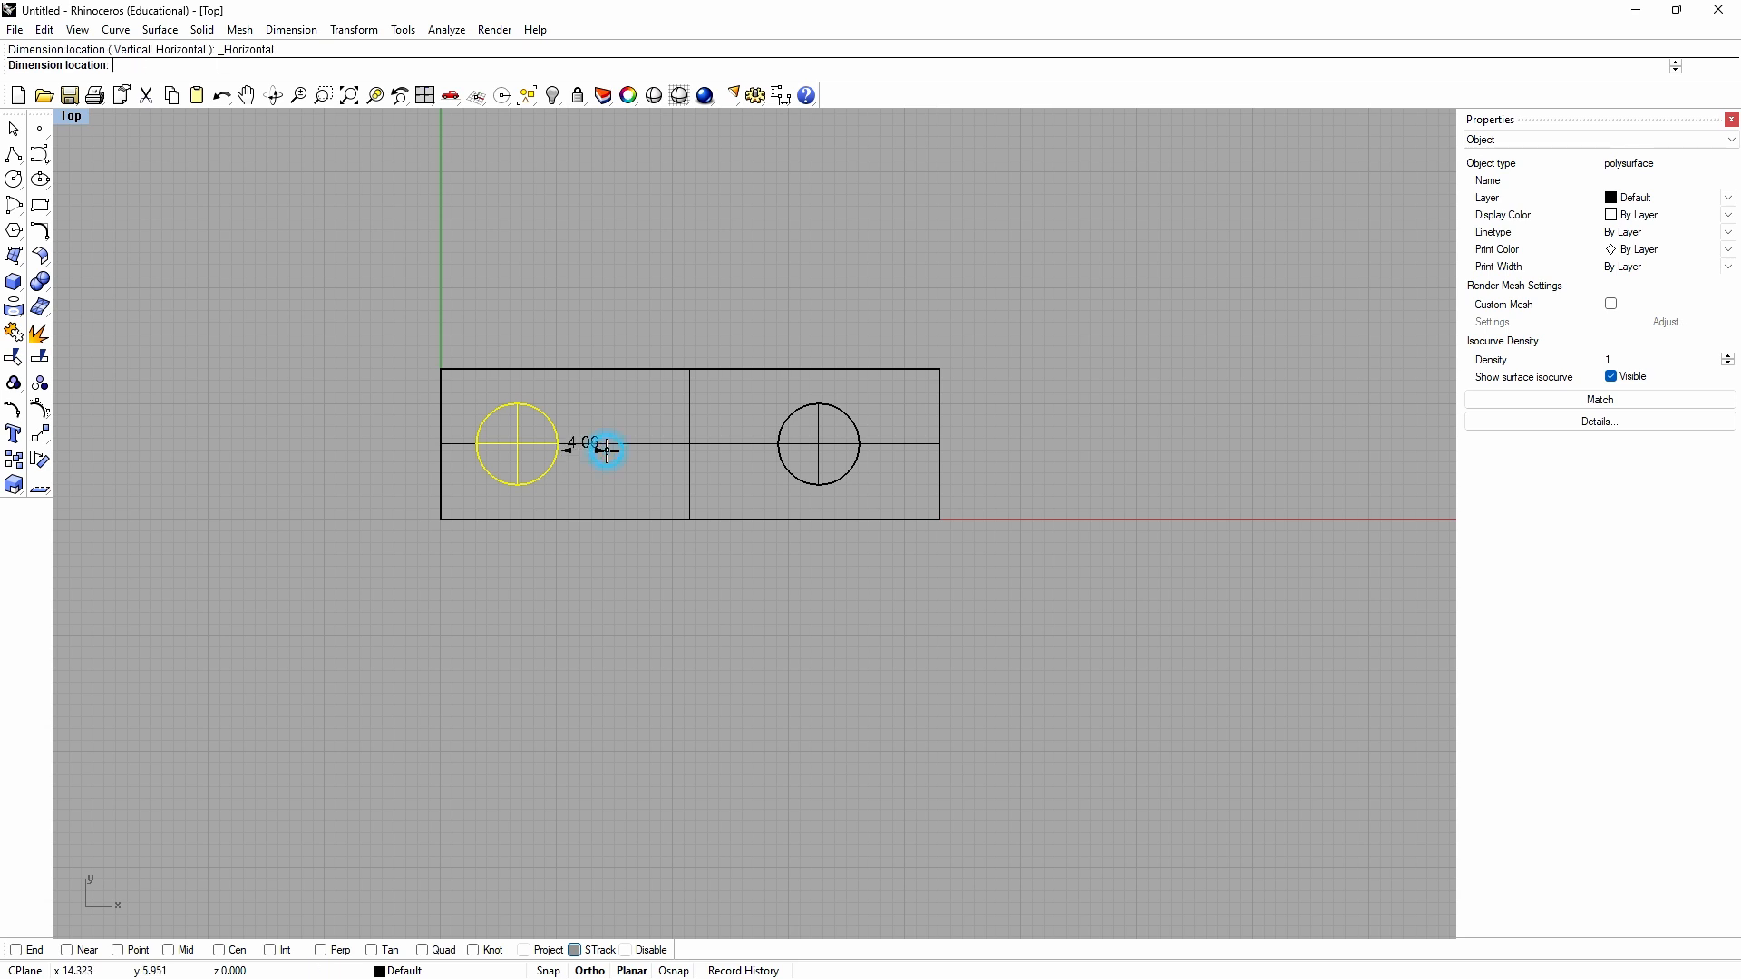
pyautogui.click(613, 703)
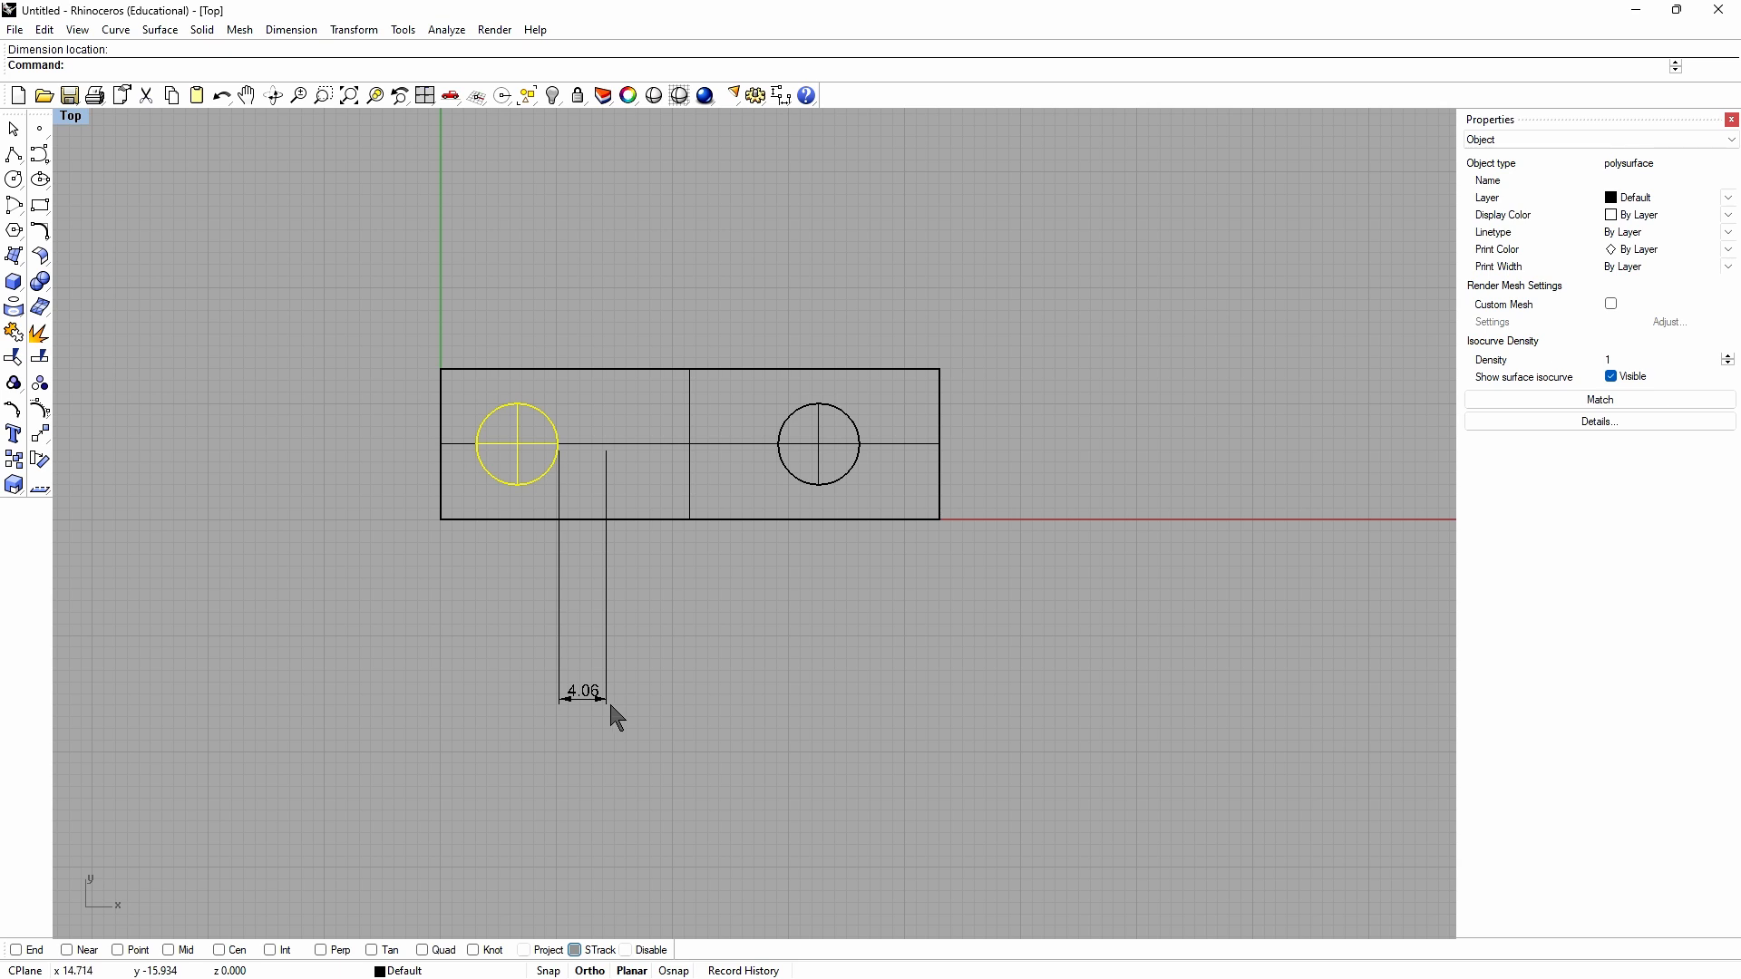
pyautogui.moveTo(595, 700); pyautogui.dragTo(597, 642)
# Step: Move the right cylinder along the midline until its left edge meets the dimension's second extension line
pyautogui.moveTo(836, 481); pyautogui.dragTo(666, 505)
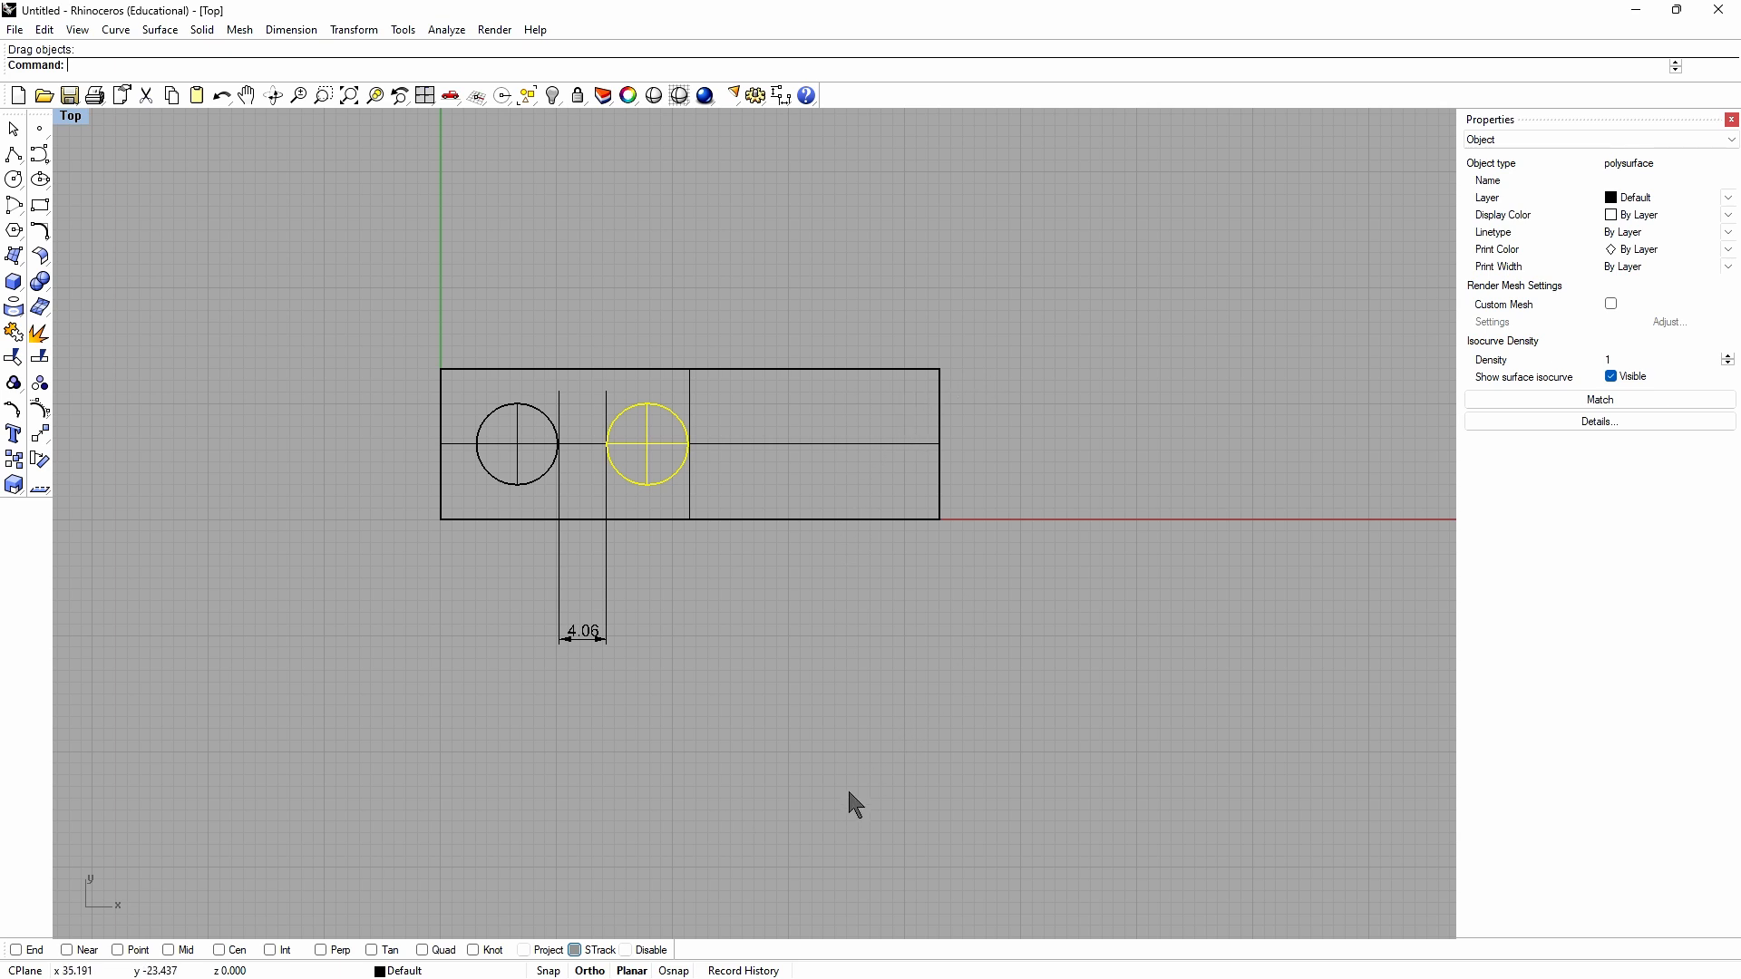
pyautogui.click(165, 435)
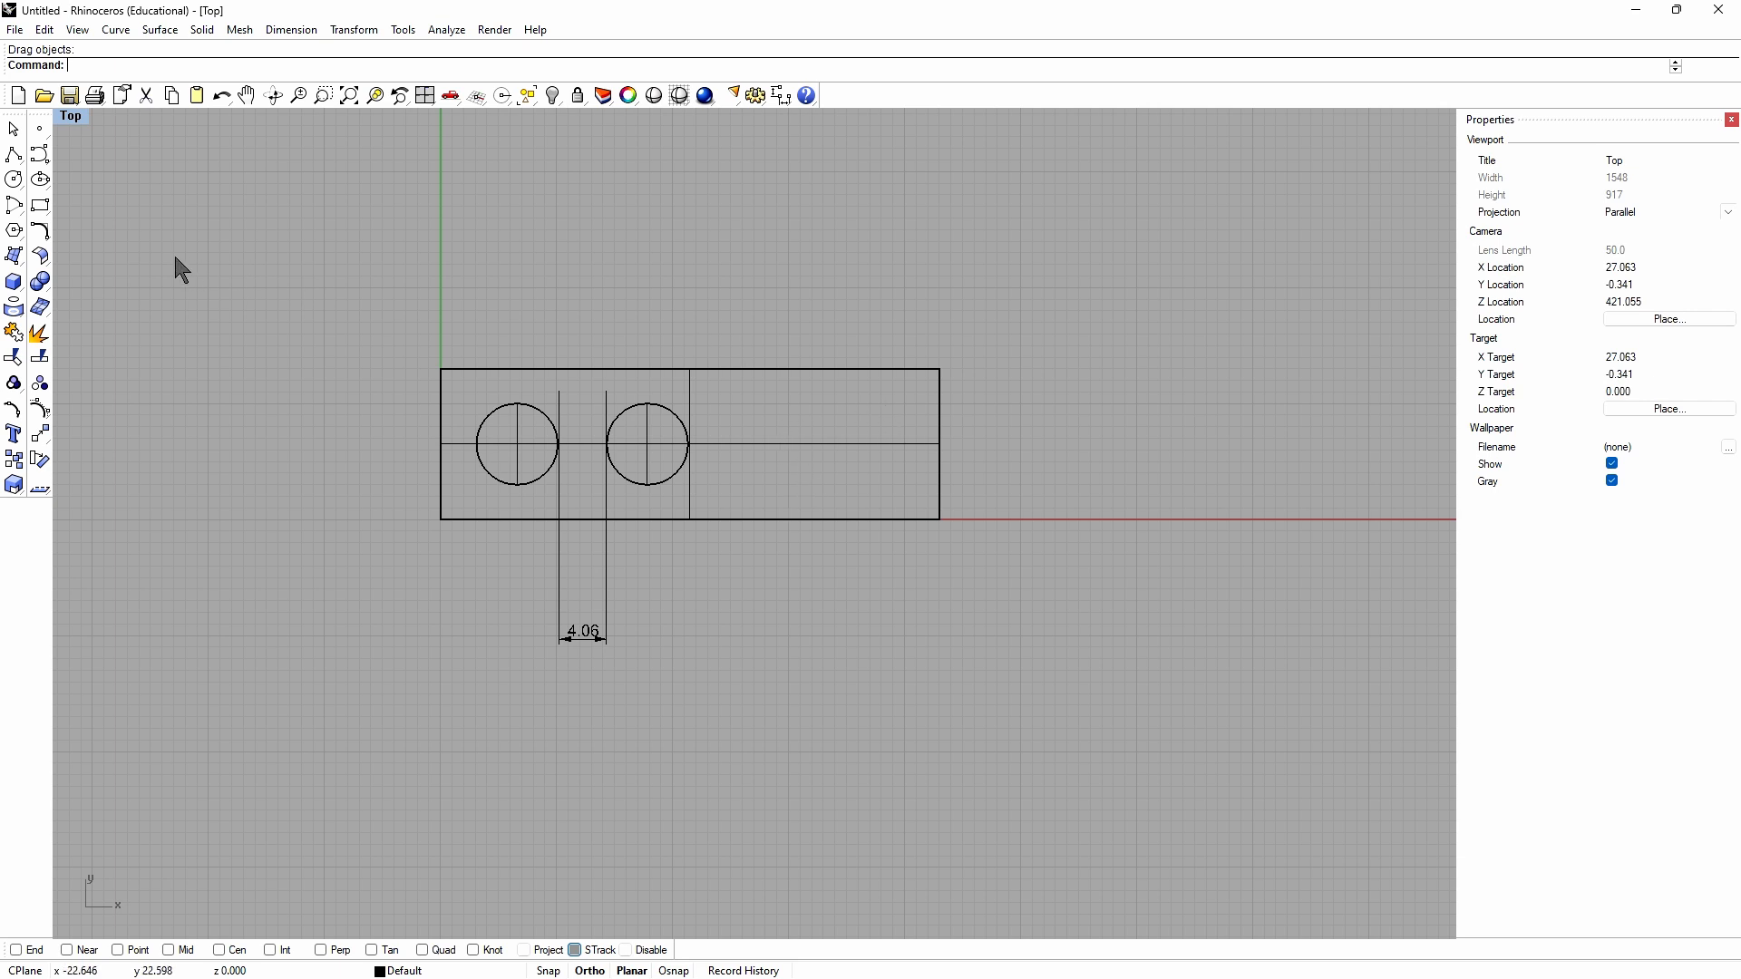
# Step: Draw a vertical line across the box's full depth at about x 34.5, extending past both long edges
pyautogui.click(14, 155)
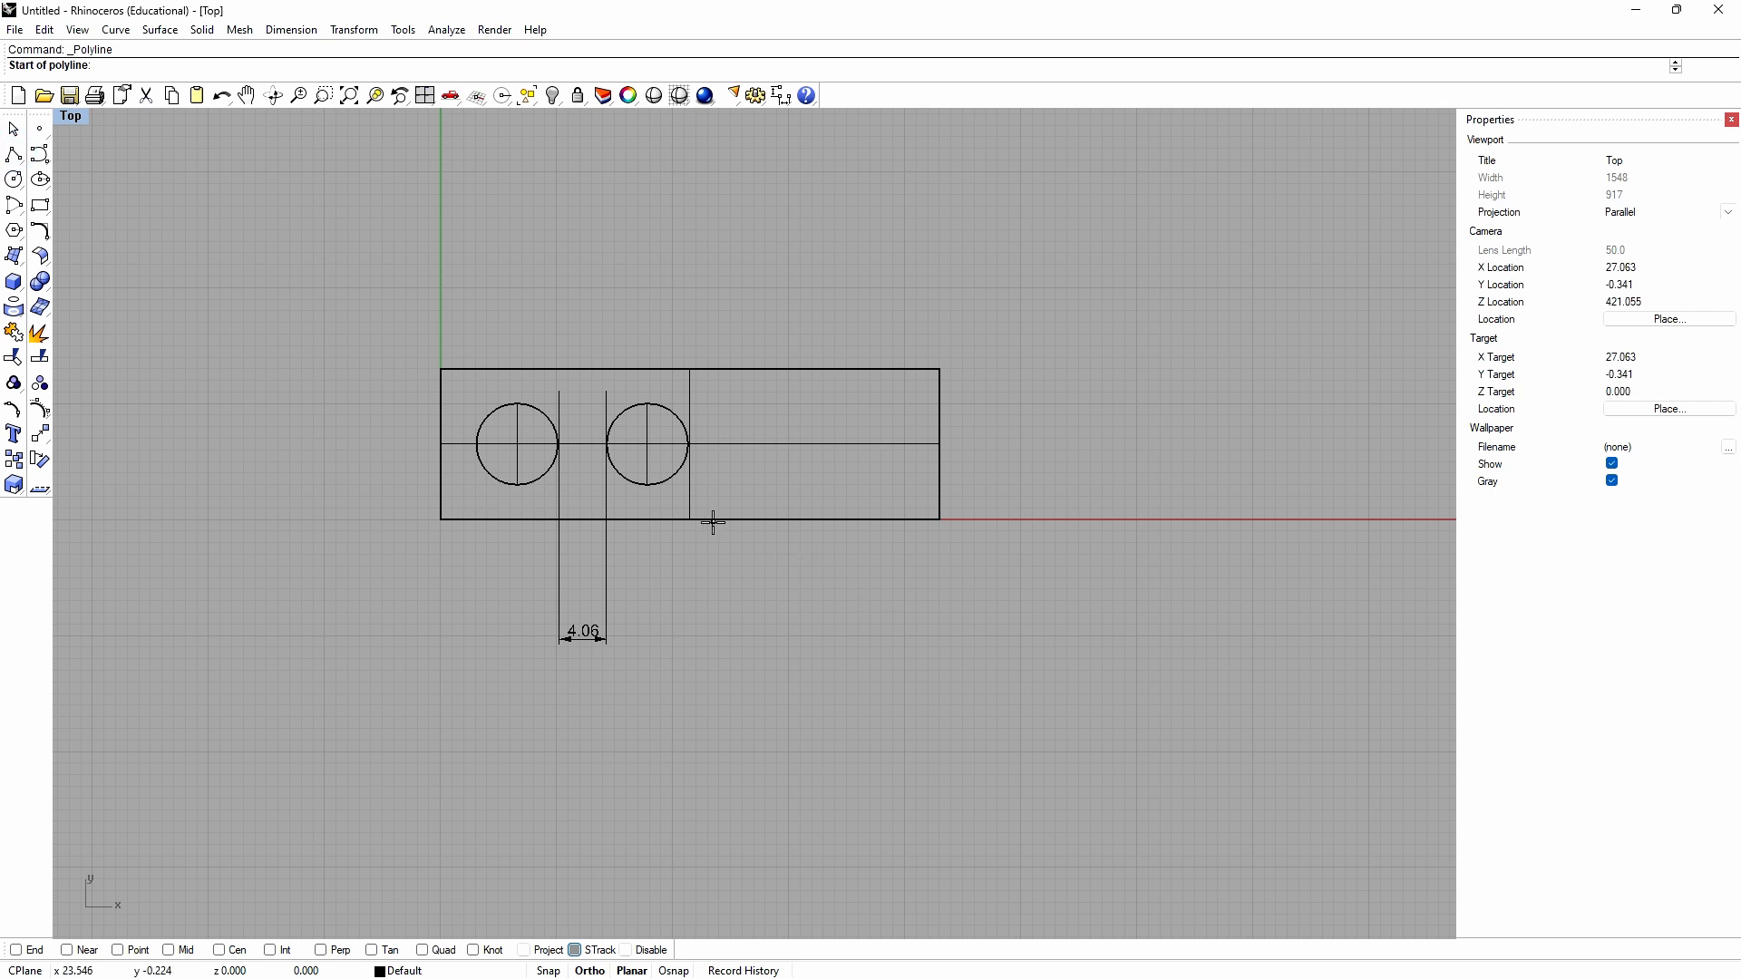
pyautogui.click(840, 534)
pyautogui.click(842, 301)
pyautogui.press('Return')
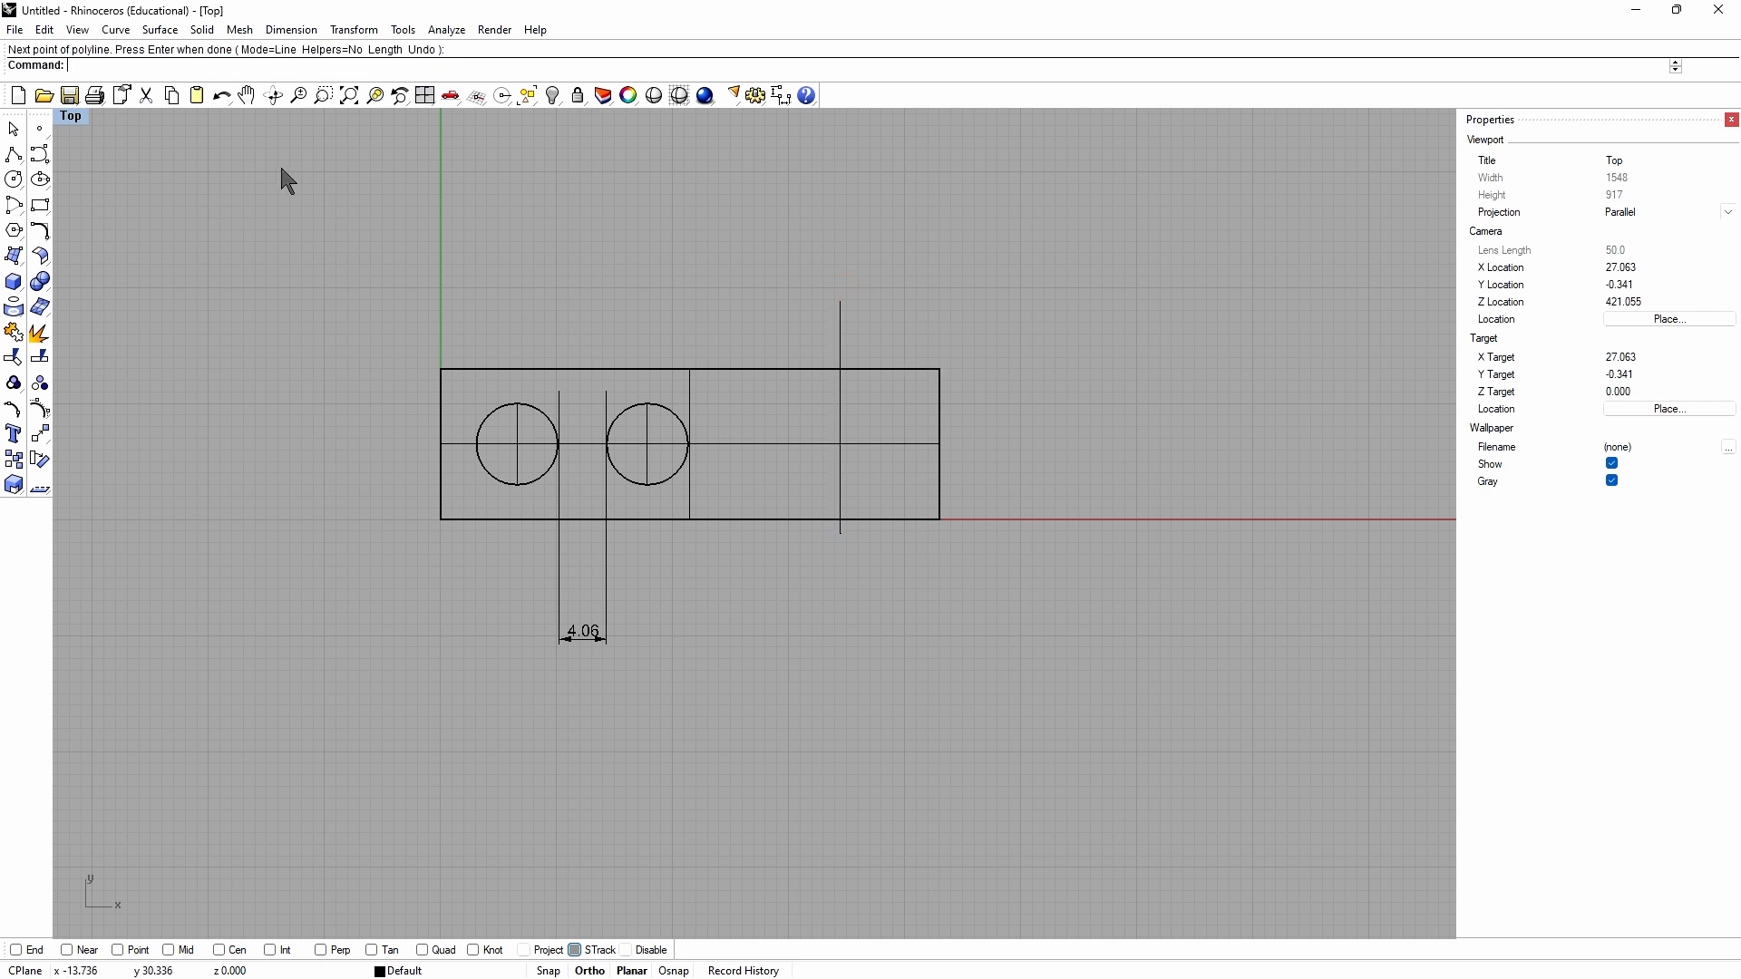
# Step: Wire Cut the box completely through along the vertical line, flipping the cut-away side to the right end with KeepAll set to Yes
pyautogui.click(205, 37)
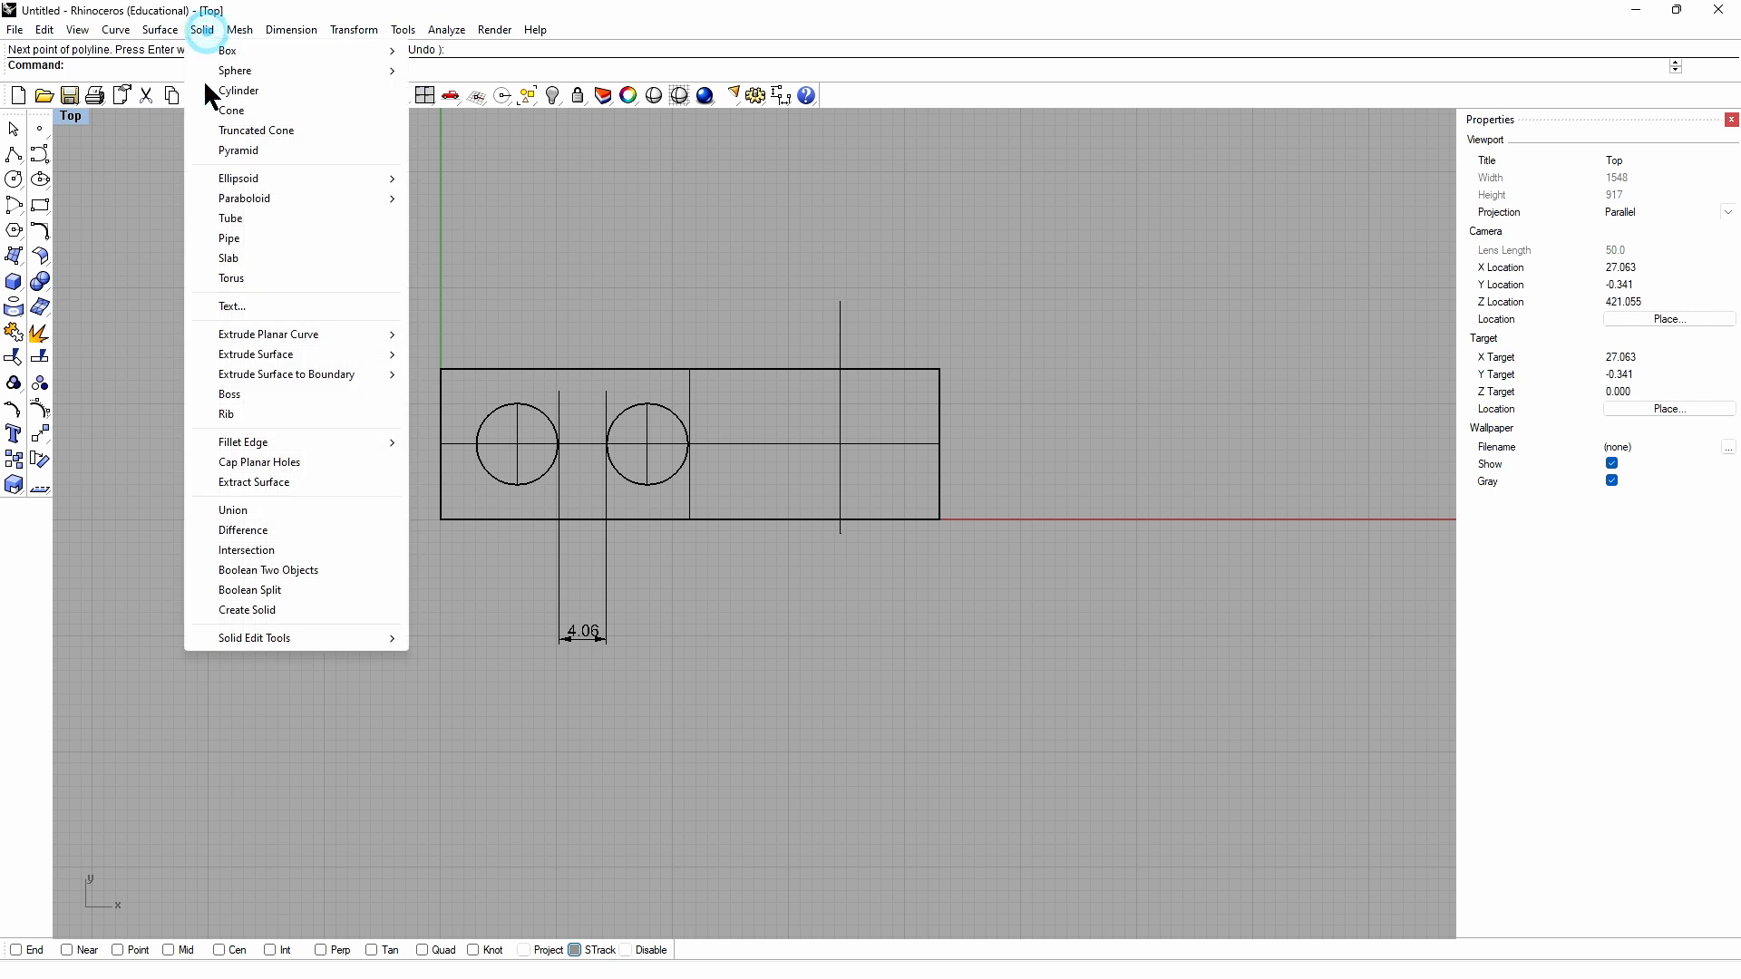
pyautogui.moveTo(322, 638)
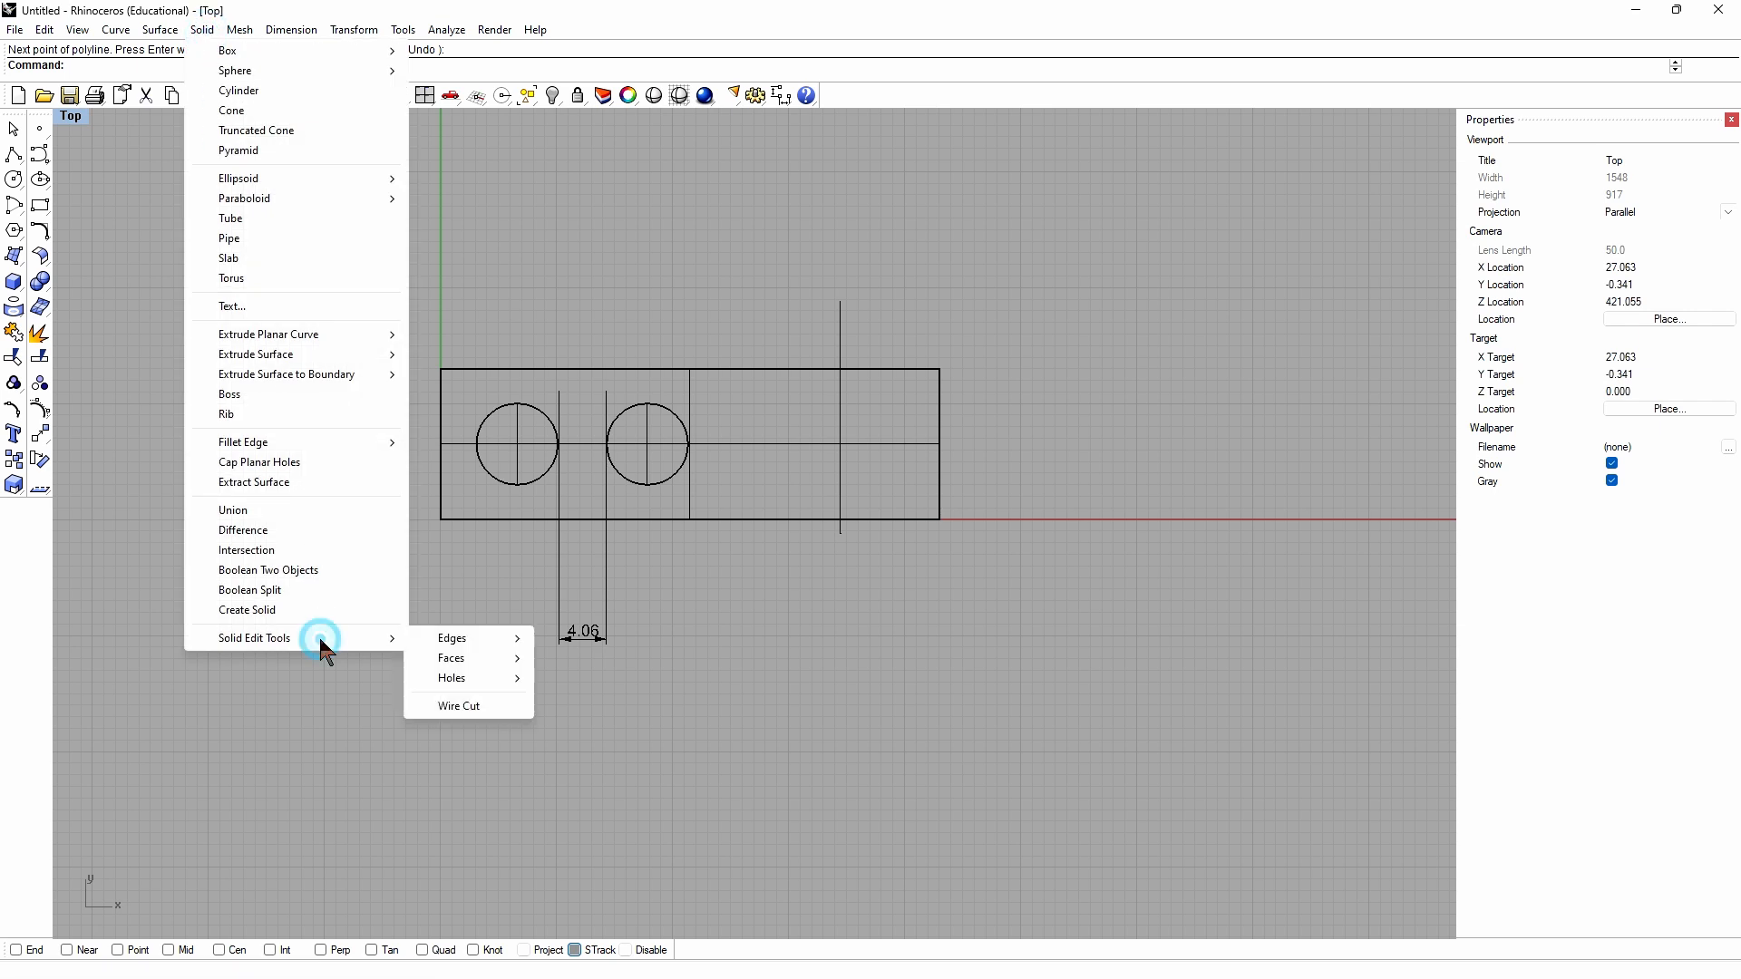
pyautogui.click(463, 707)
pyautogui.click(839, 338)
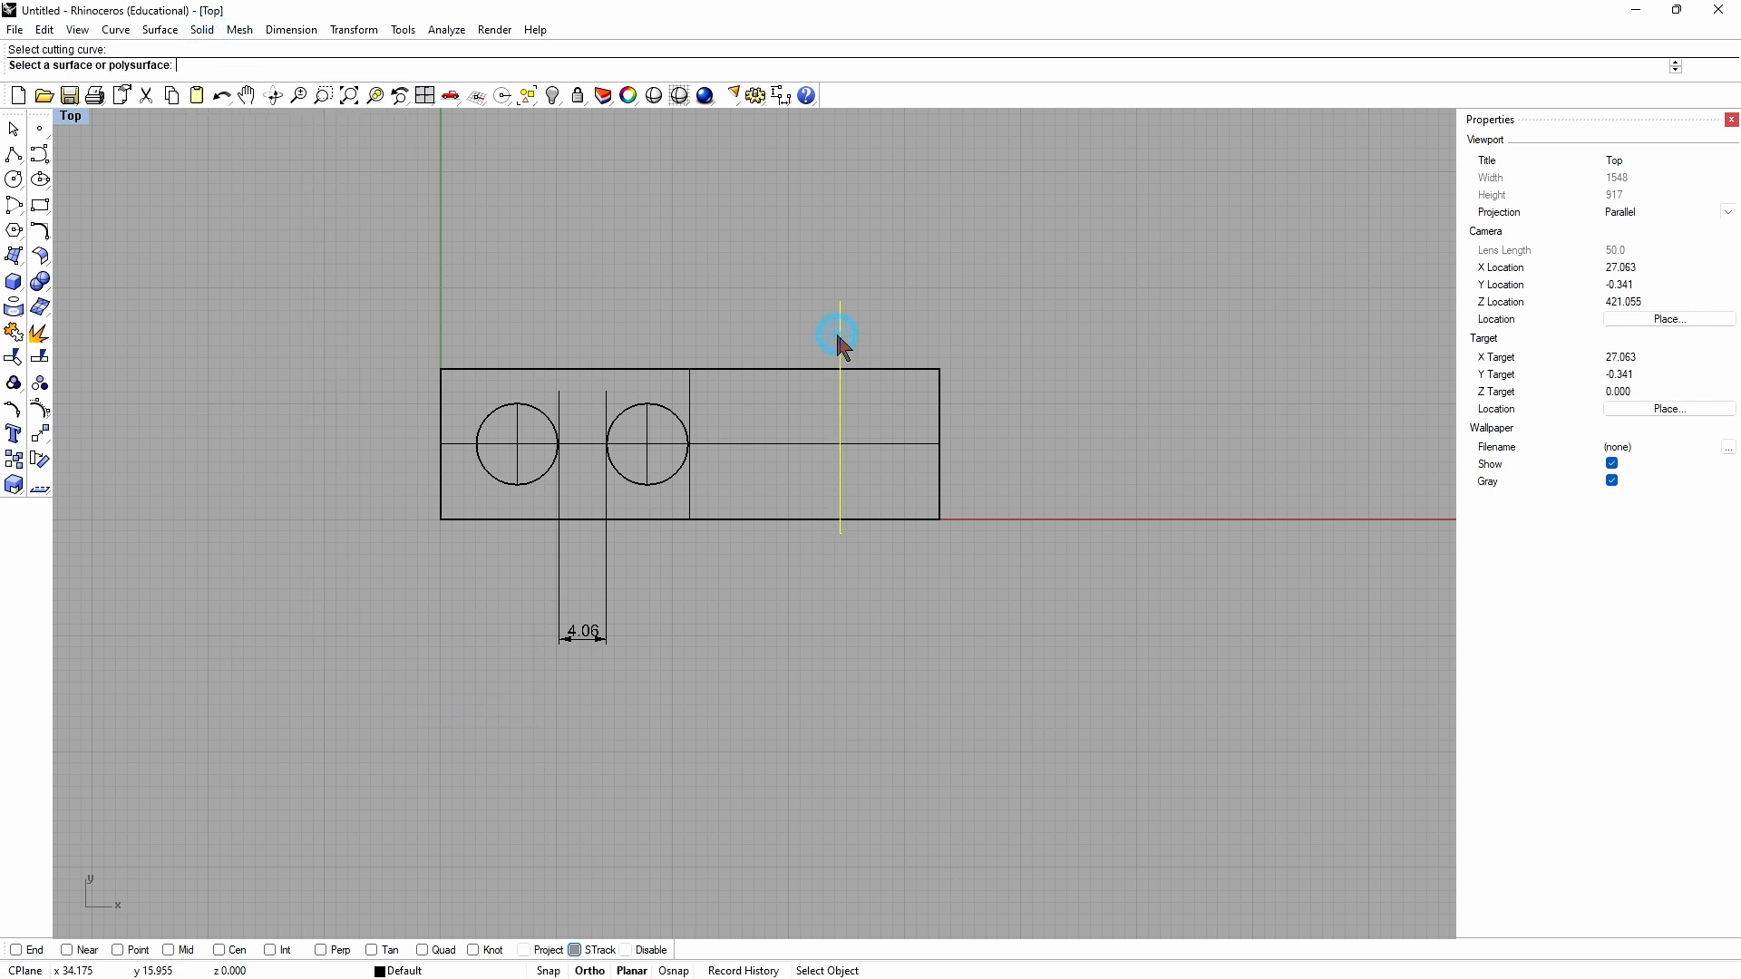
pyautogui.click(888, 370)
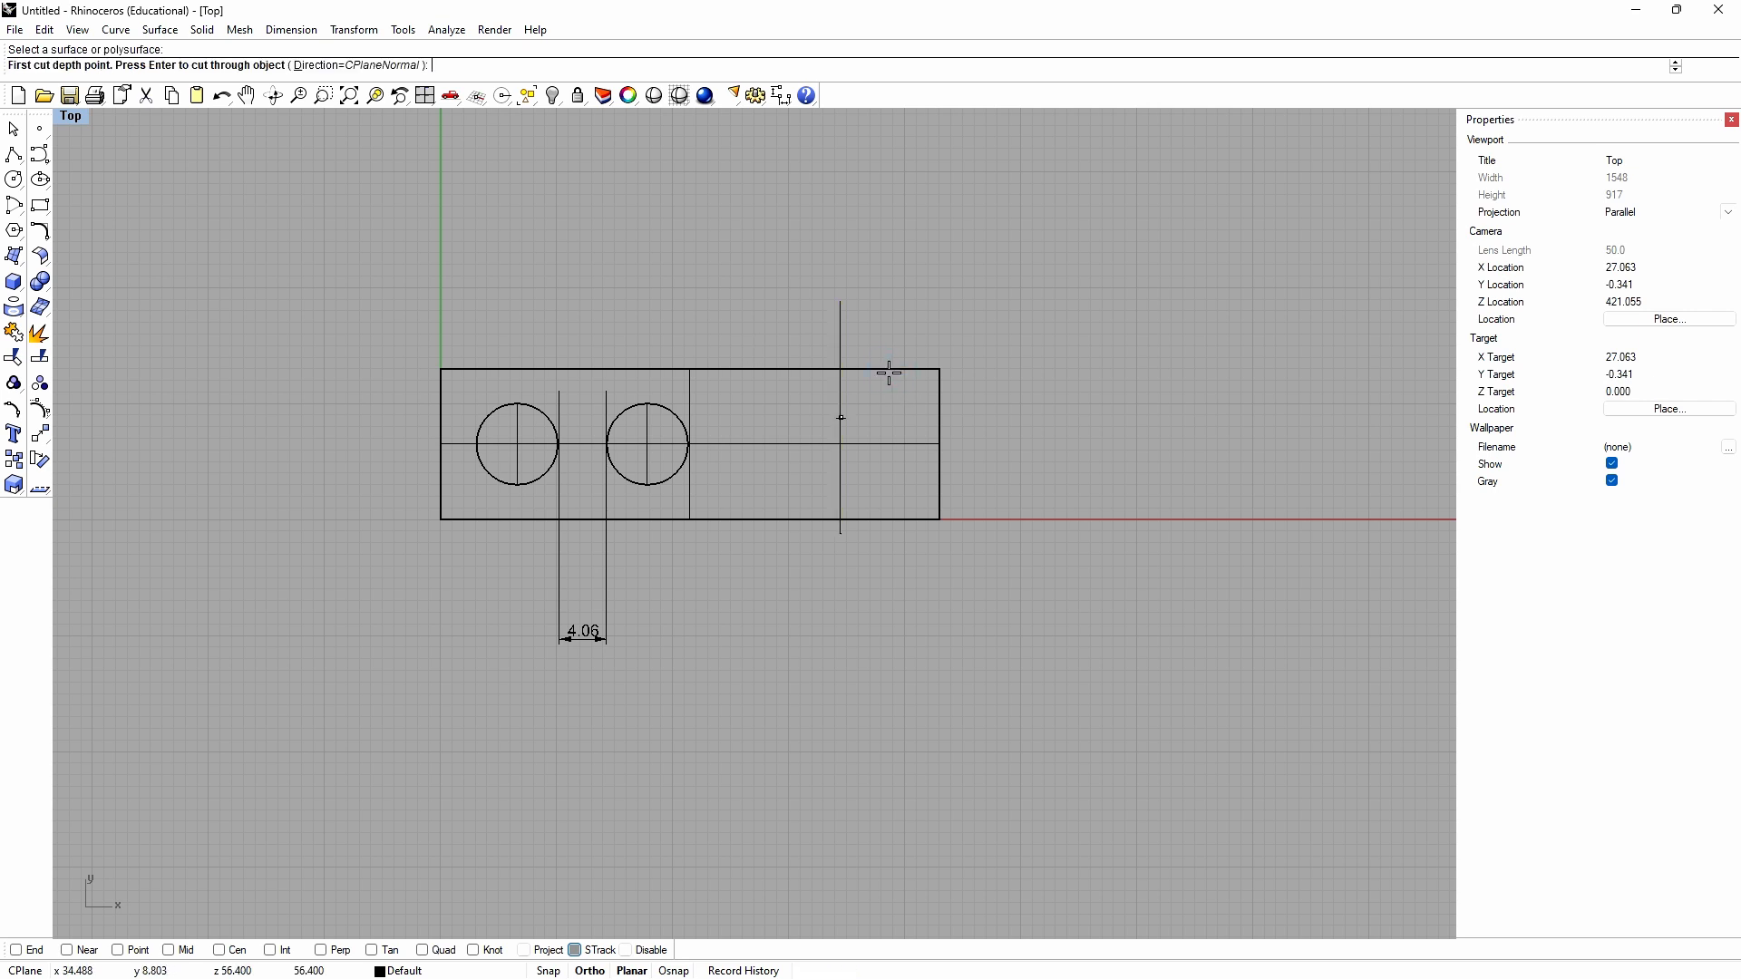
pyautogui.press('Return')
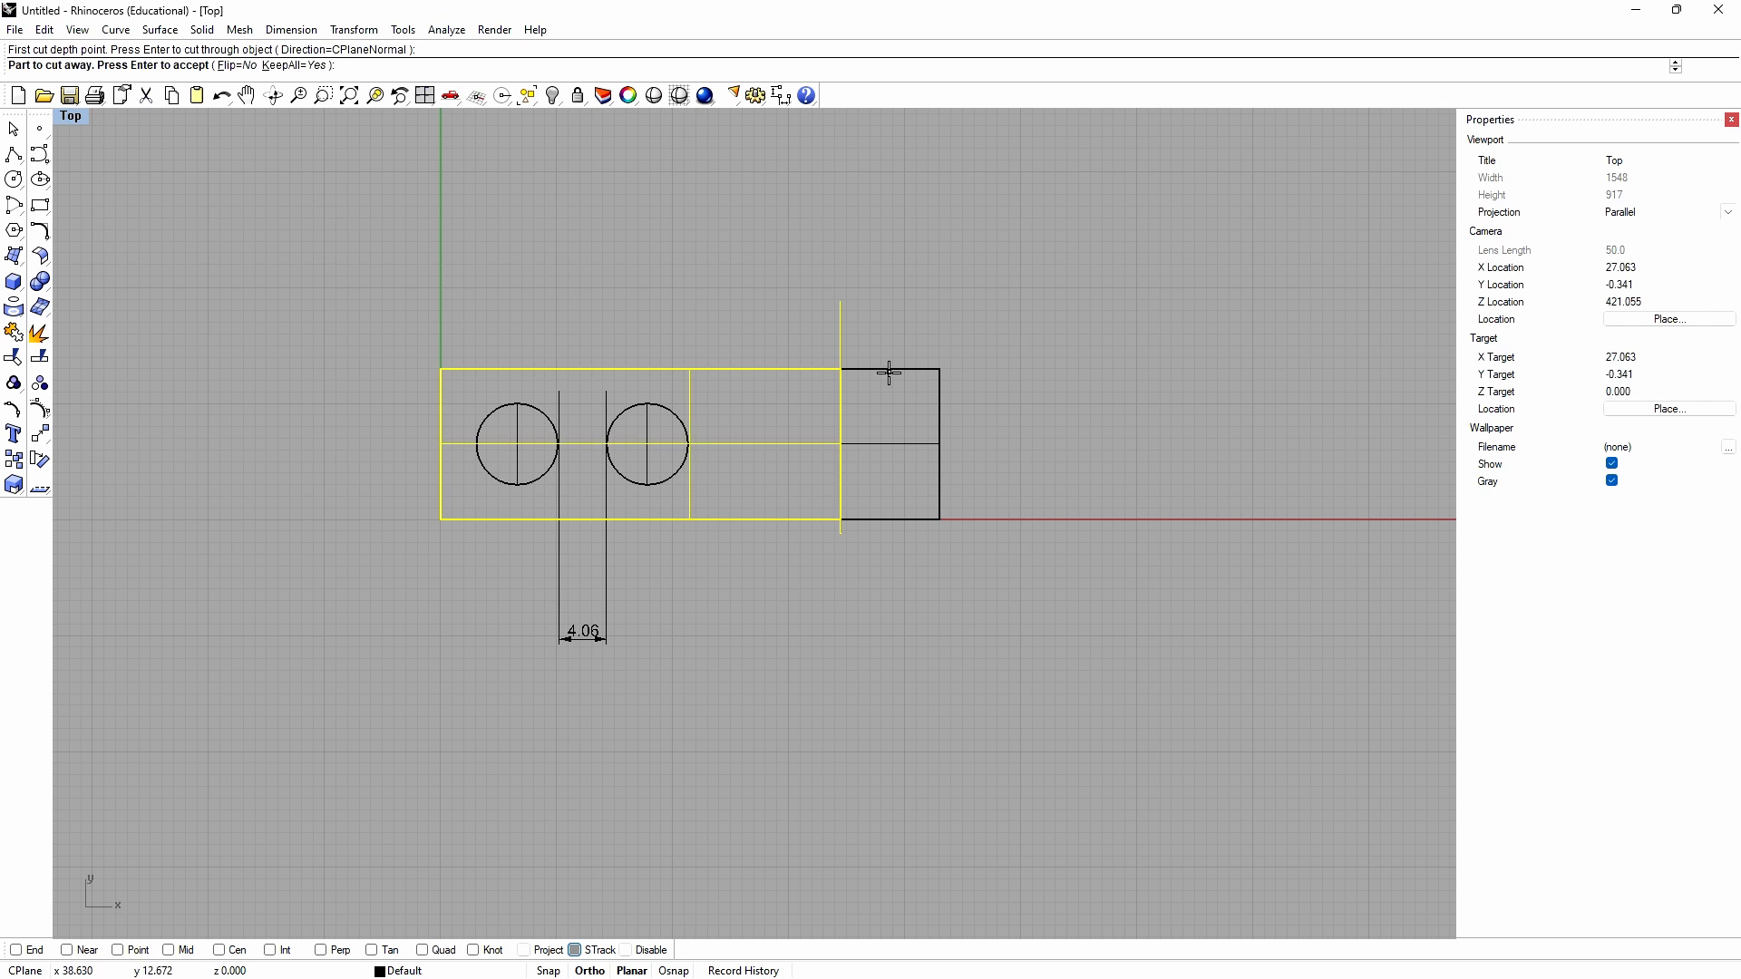
pyautogui.press('Return')
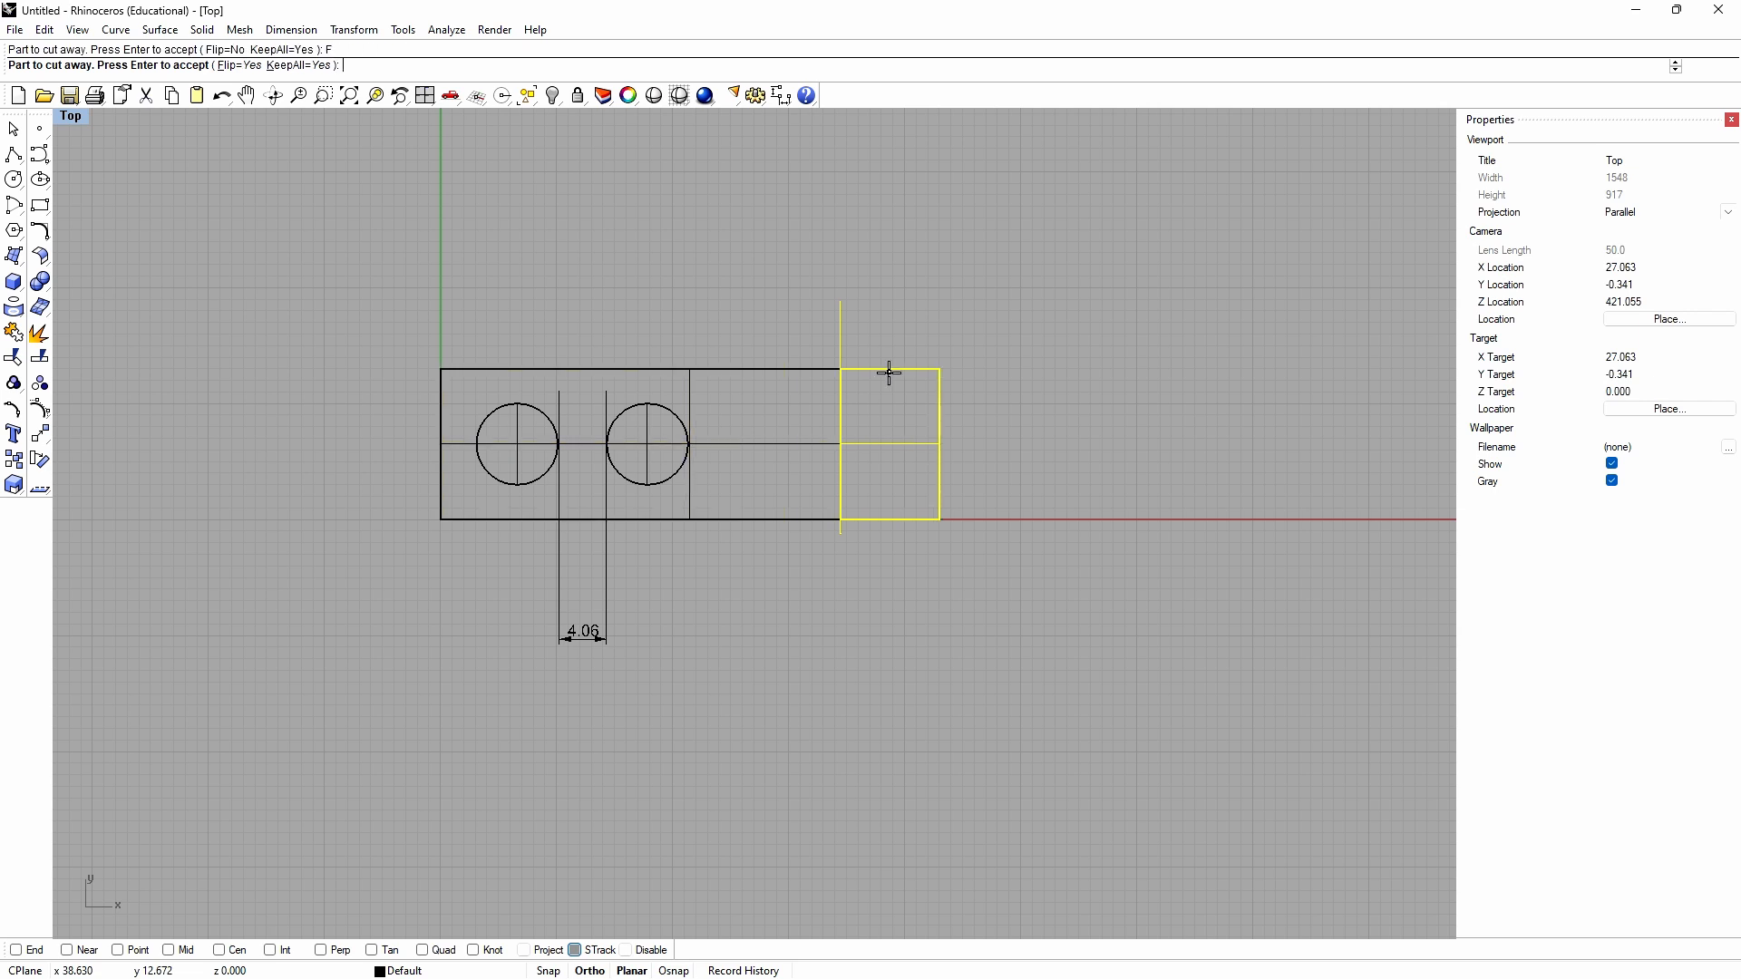
pyautogui.press('Return')
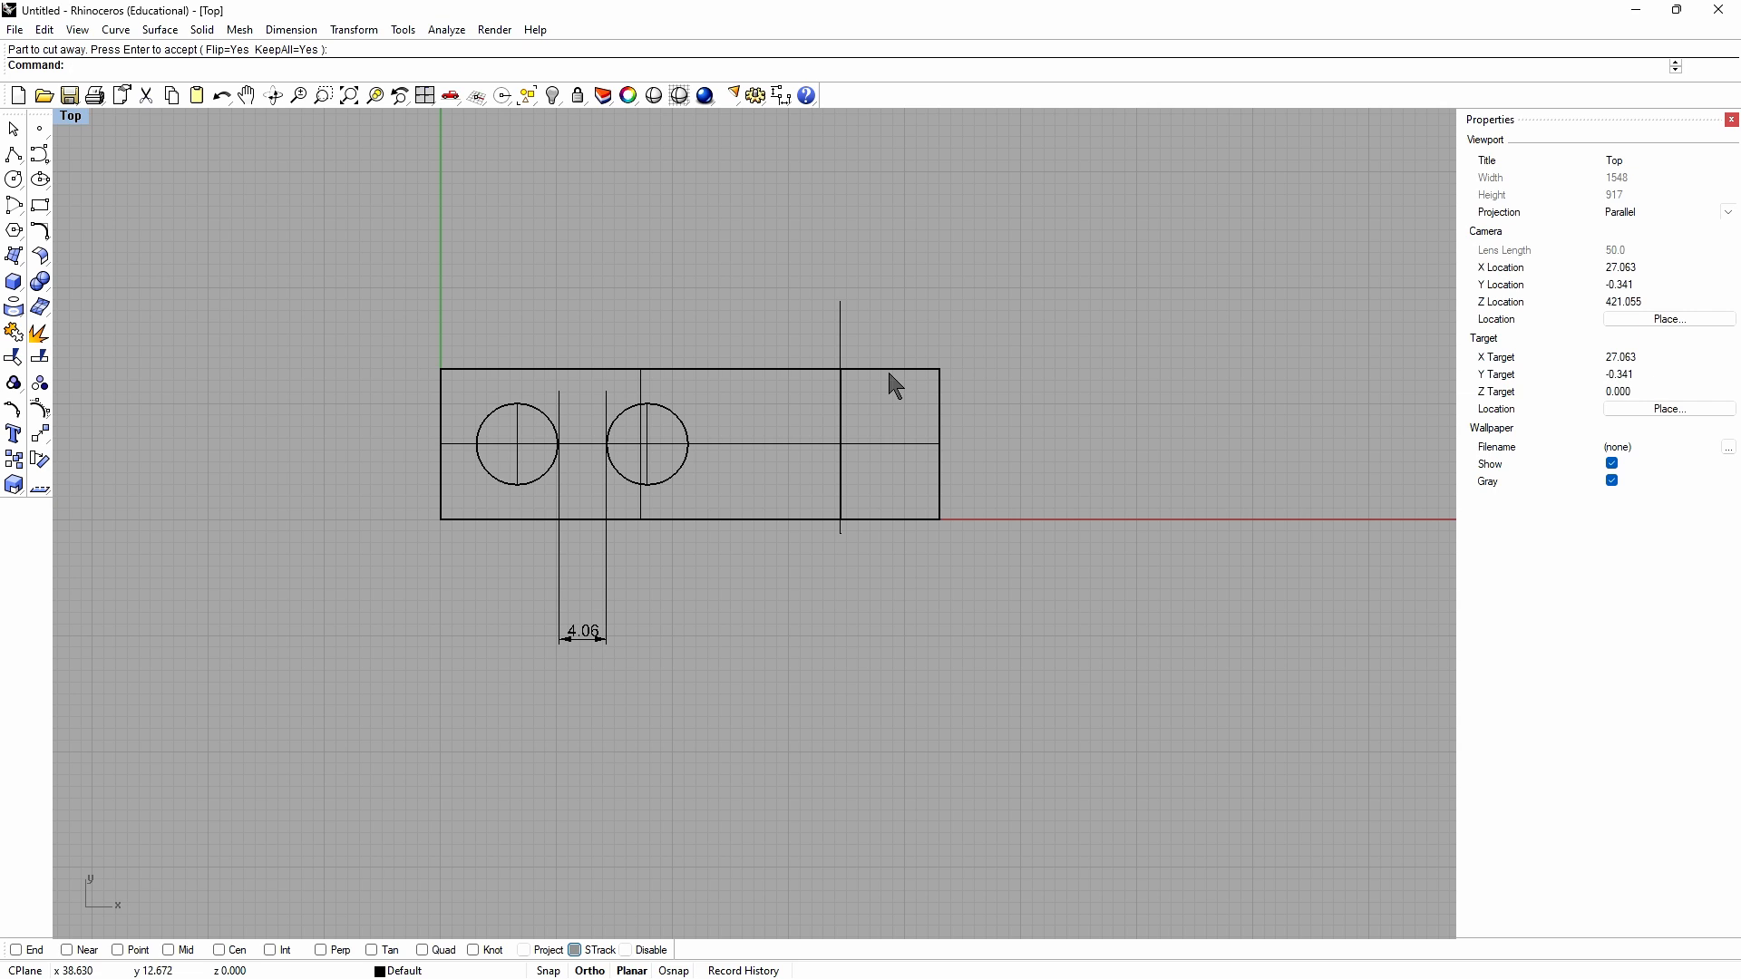
# Step: Delete the cut-off right piece of the box and the cutting line
pyautogui.click(890, 372)
pyautogui.press('Delete')
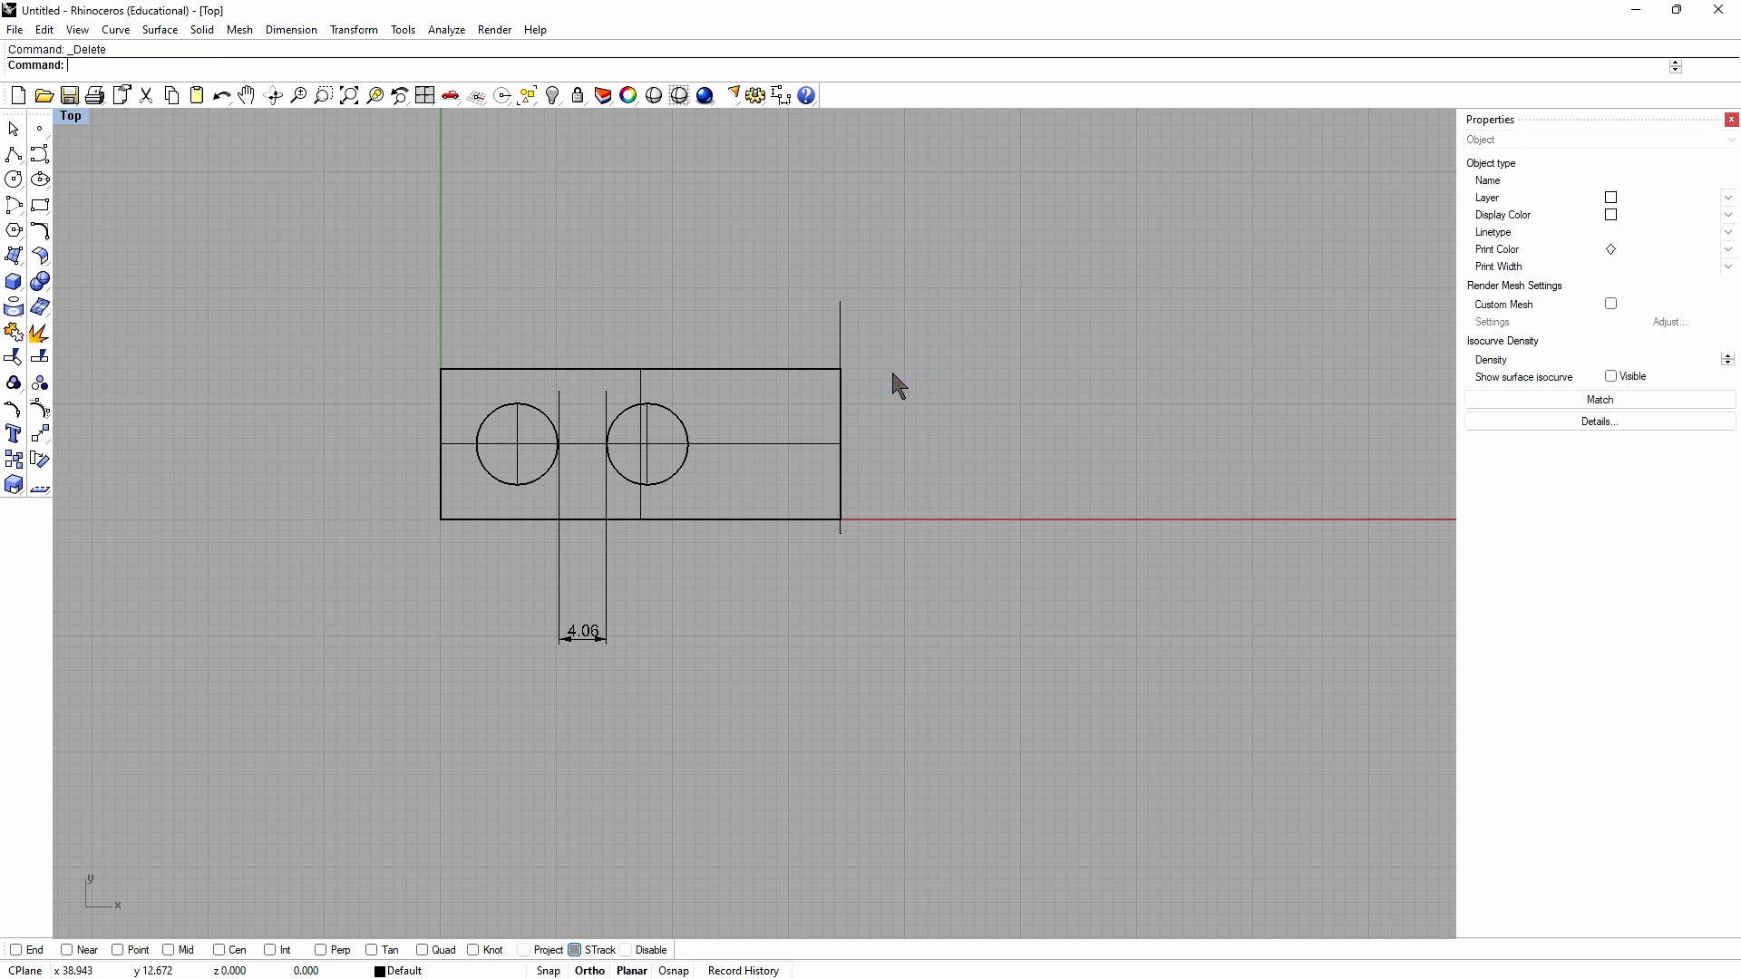
pyautogui.click(839, 357)
pyautogui.press('Delete')
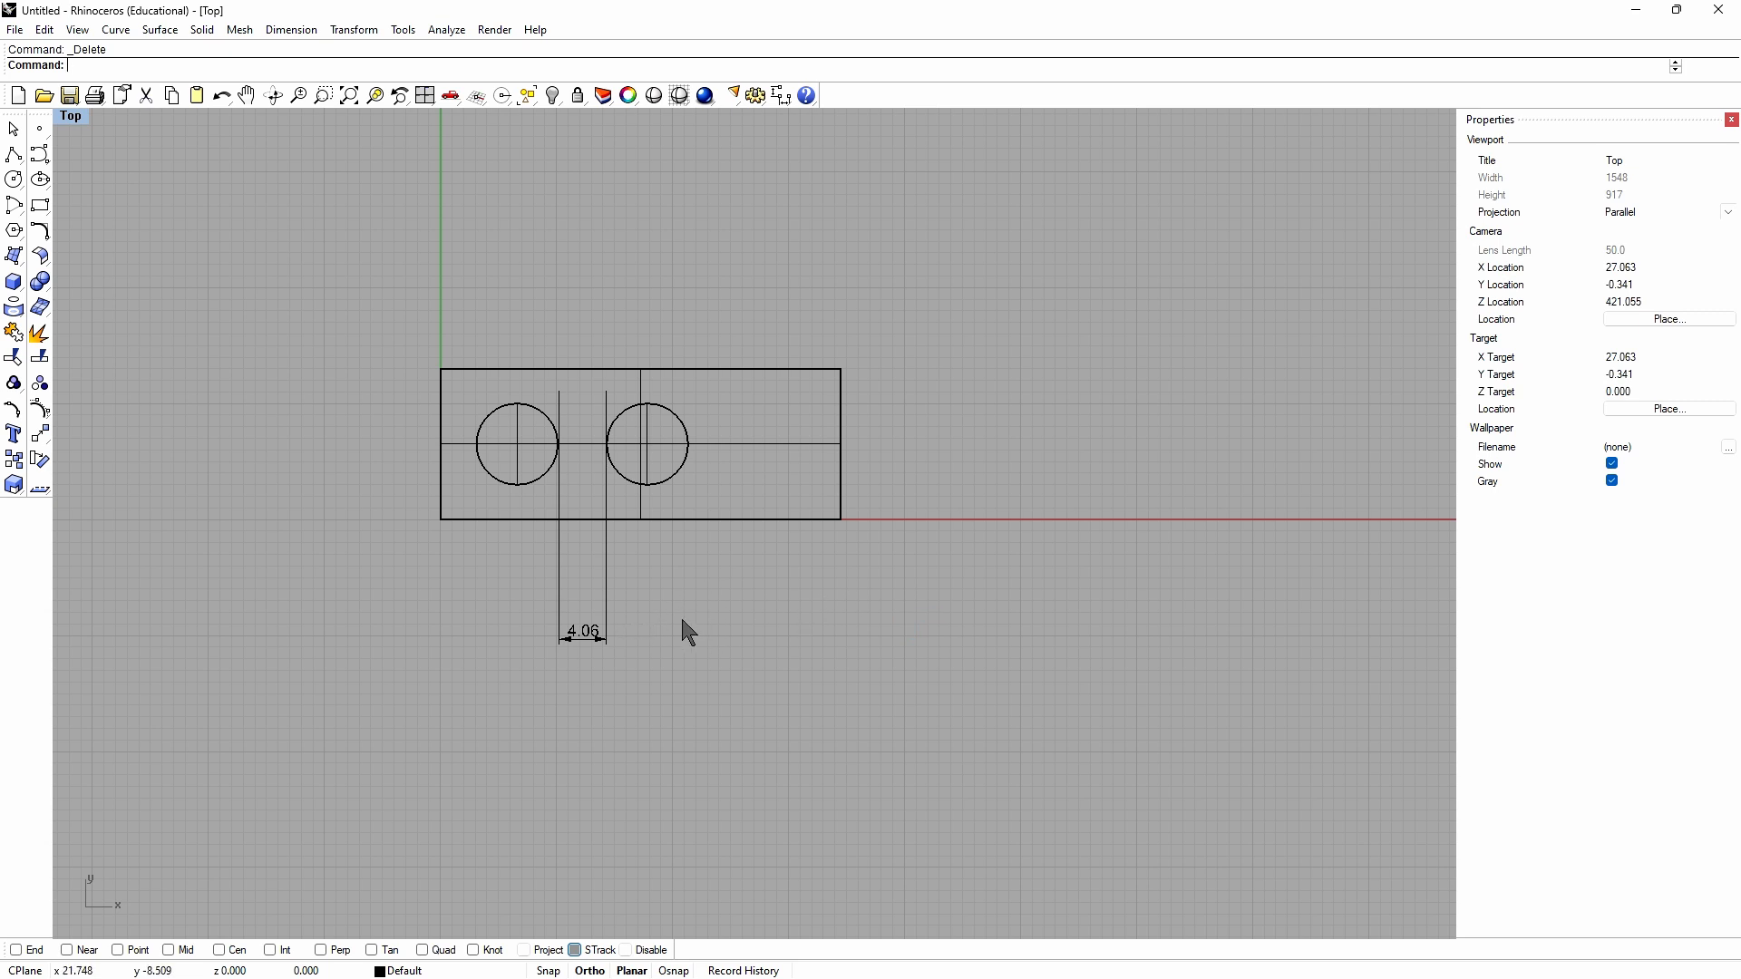
# Step: Delete the dimension between the cylinders and restore the four-viewport layout
pyautogui.click(606, 600)
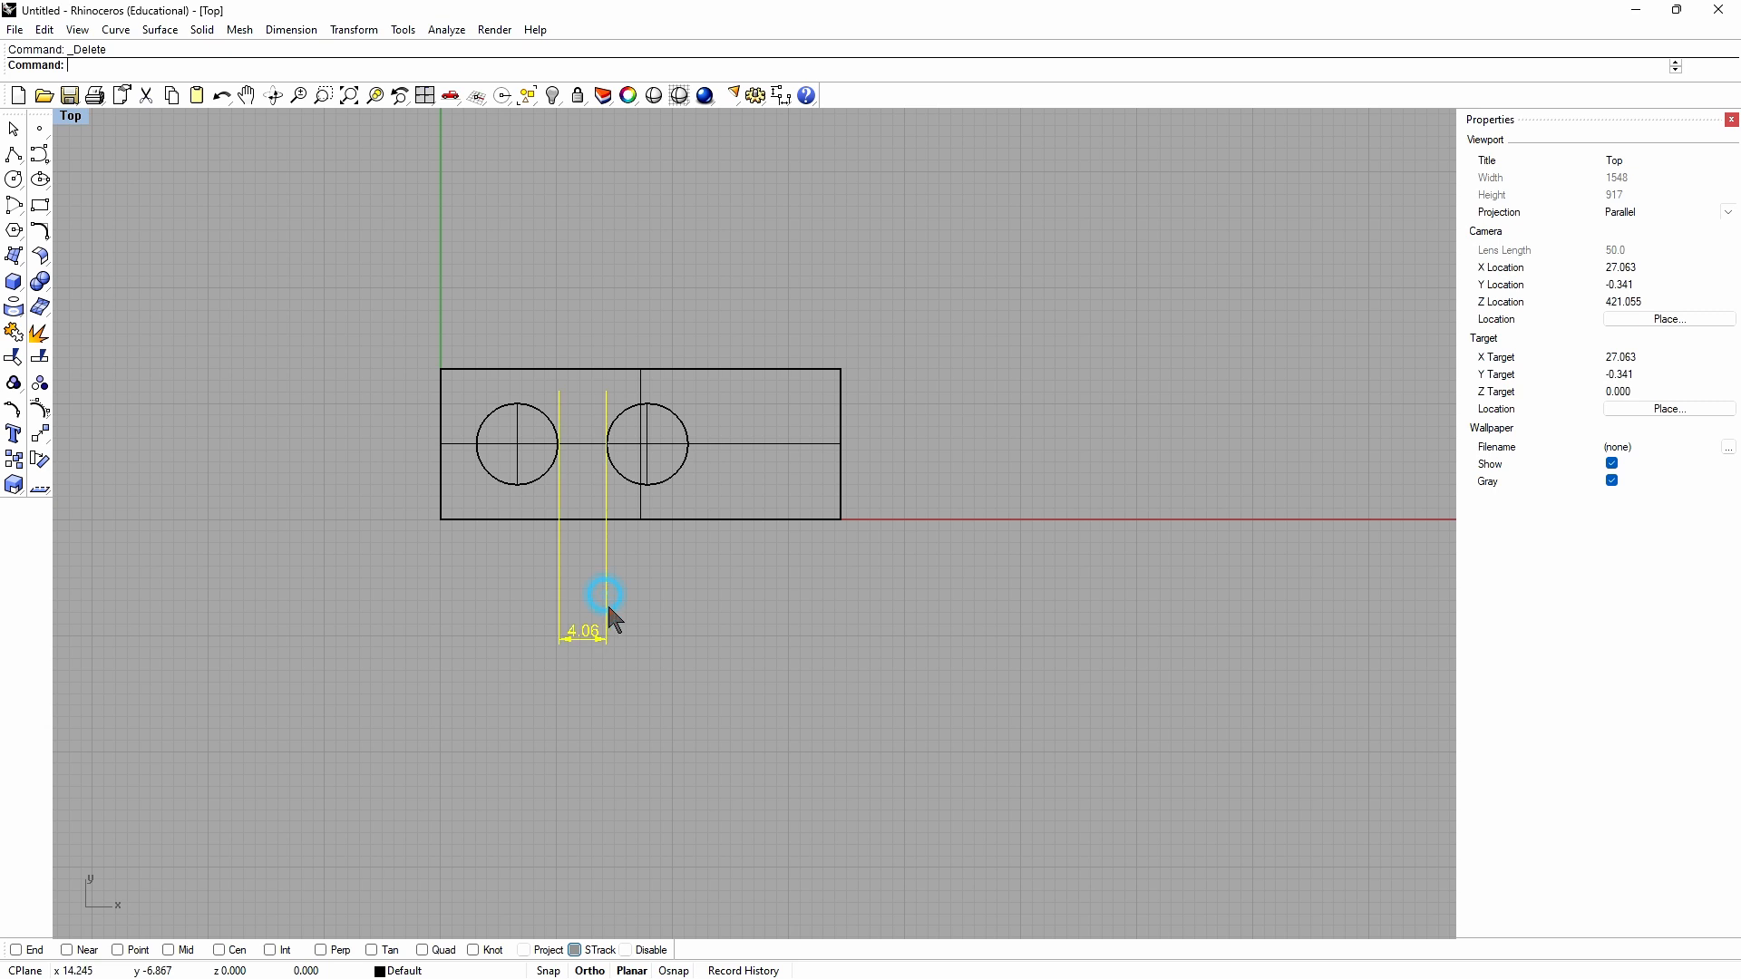
pyautogui.press('Delete')
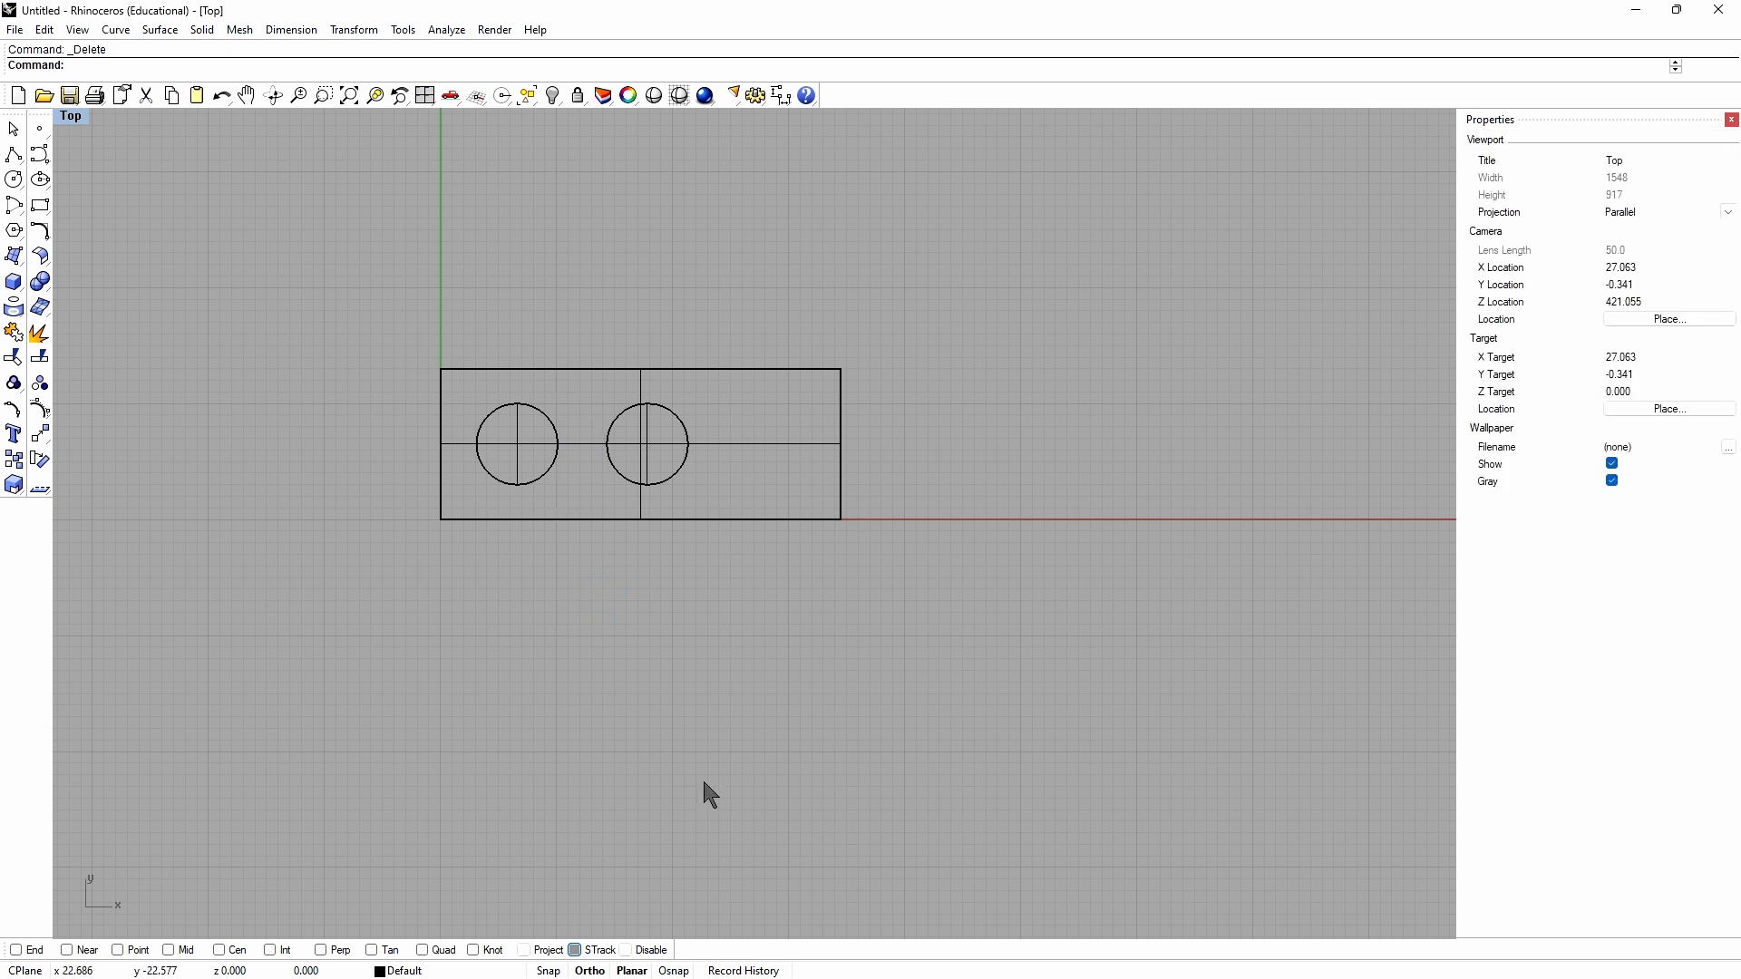
pyautogui.doubleClick(69, 120)
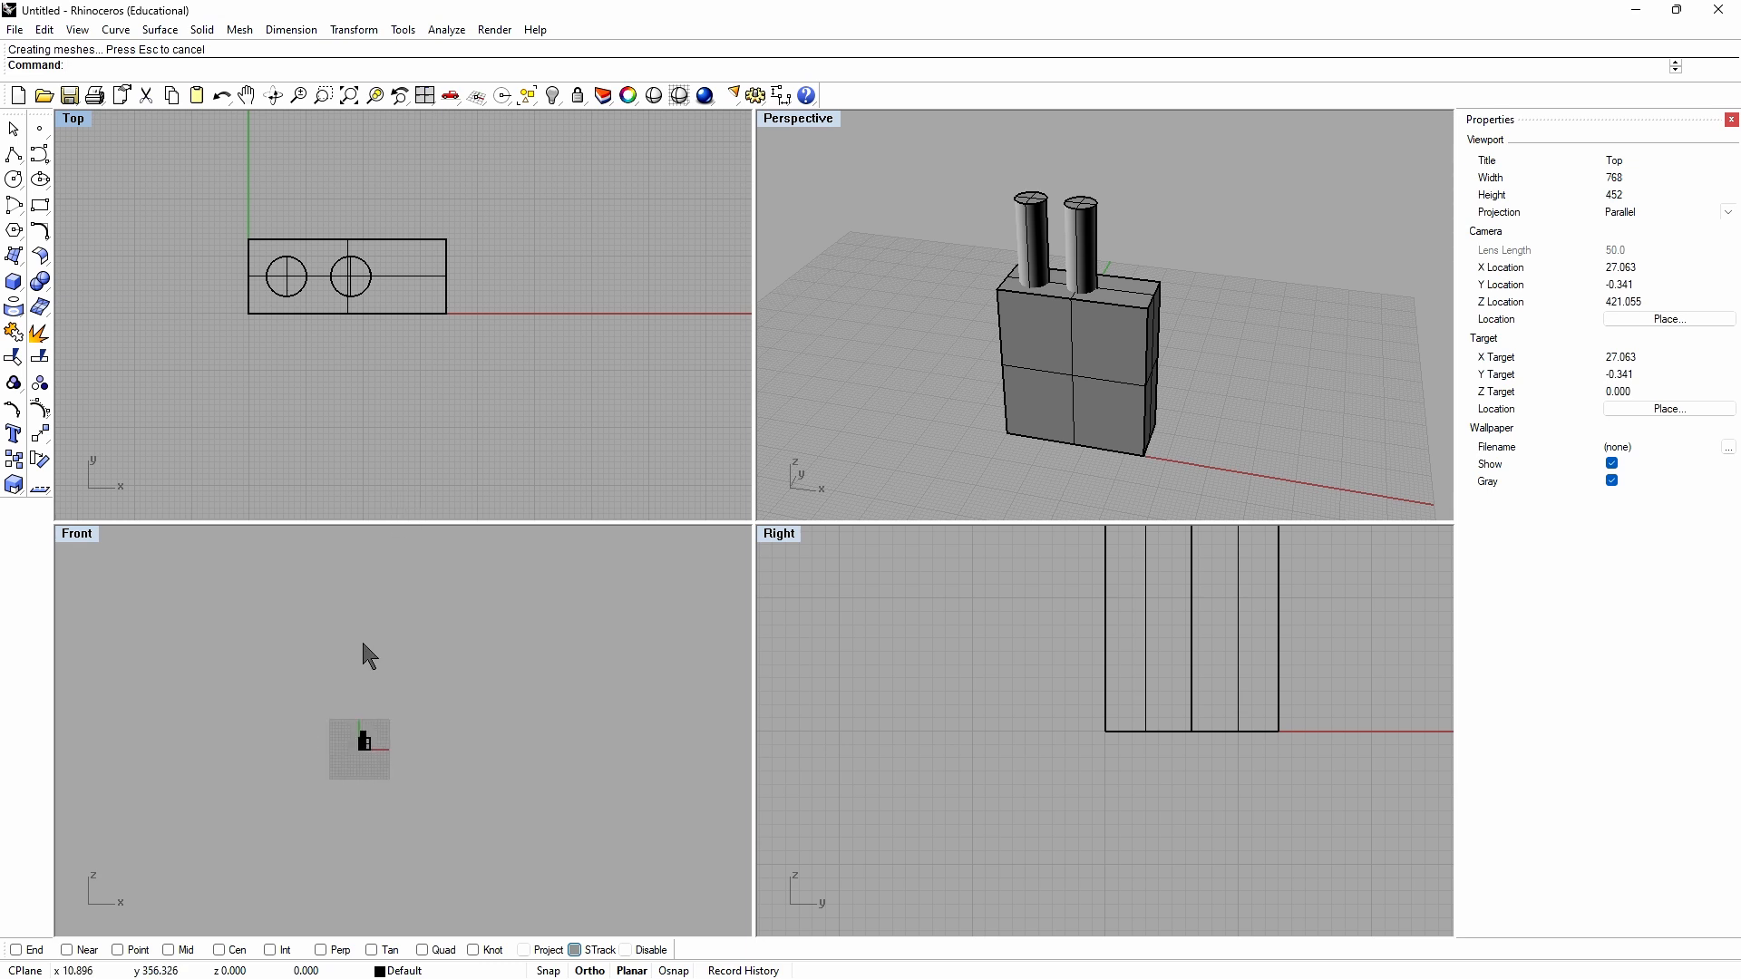
pyautogui.scroll(5, 336, 771)
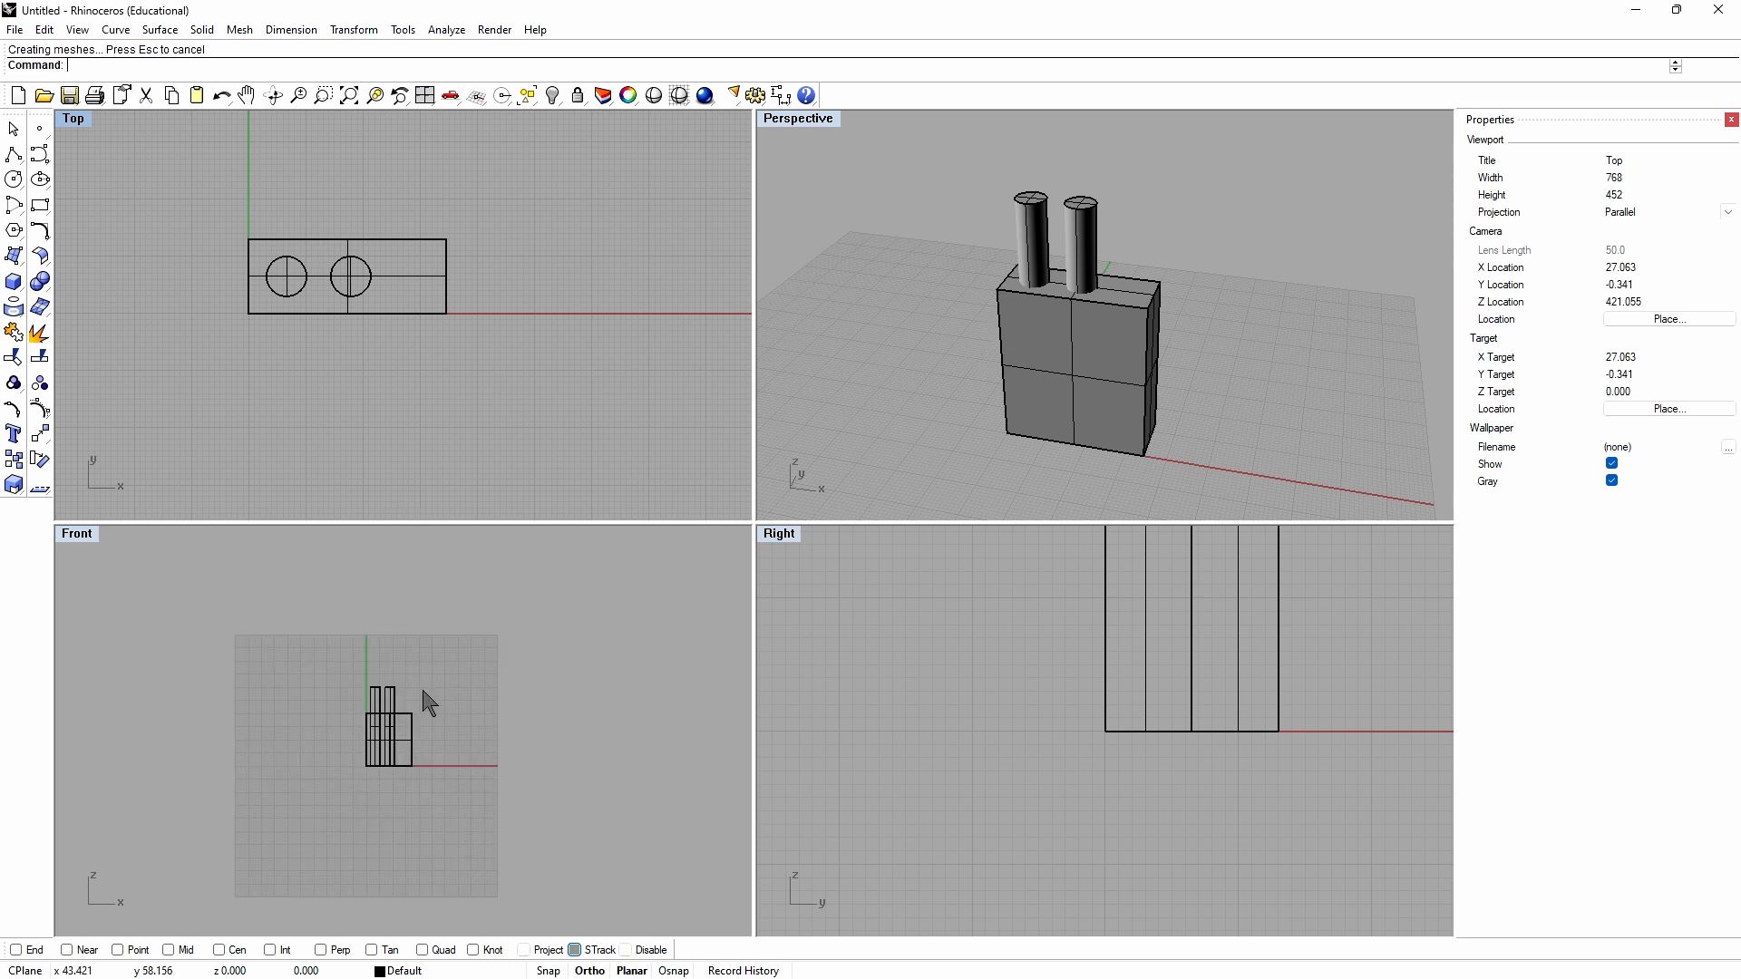
# Step: Move both cylinders down together in the Front view so they extend slightly below the block's base and still rise above its top
pyautogui.doubleClick(90, 538)
pyautogui.moveTo(566, 373); pyautogui.dragTo(753, 513)
pyautogui.click(669, 456)
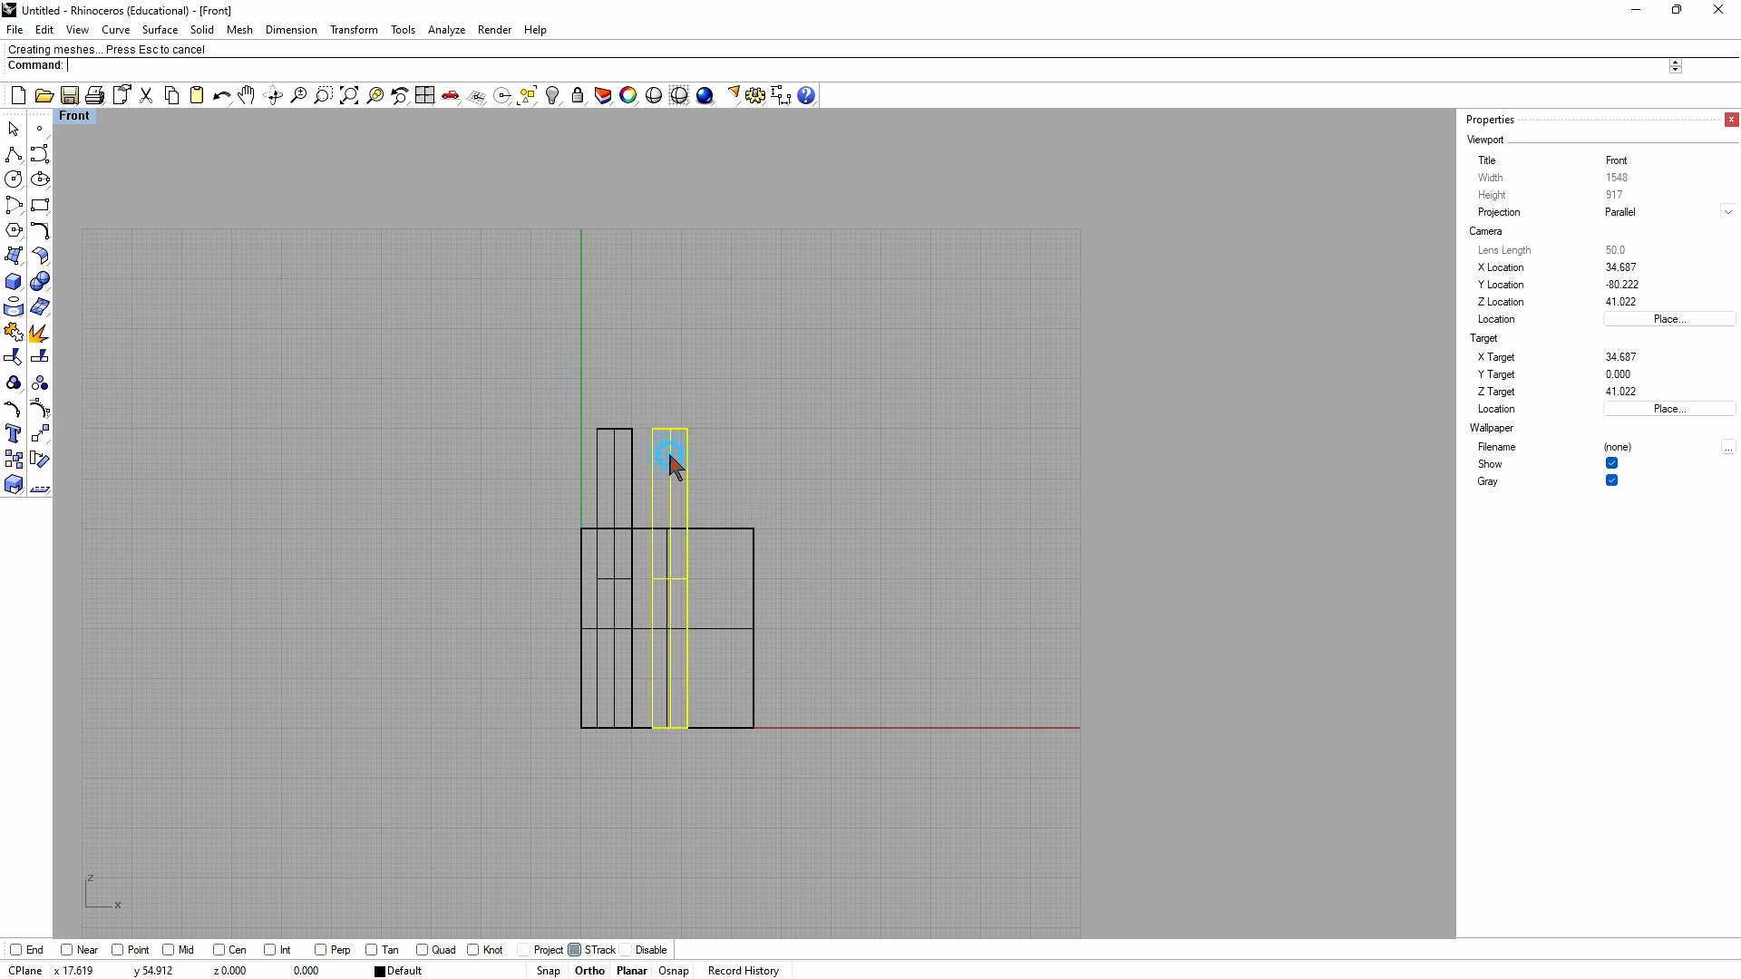
pyautogui.keyDown('shift'); pyautogui.click(614, 464); pyautogui.keyUp('shift')
pyautogui.moveTo(616, 465); pyautogui.dragTo(614, 491)
pyautogui.click(512, 589)
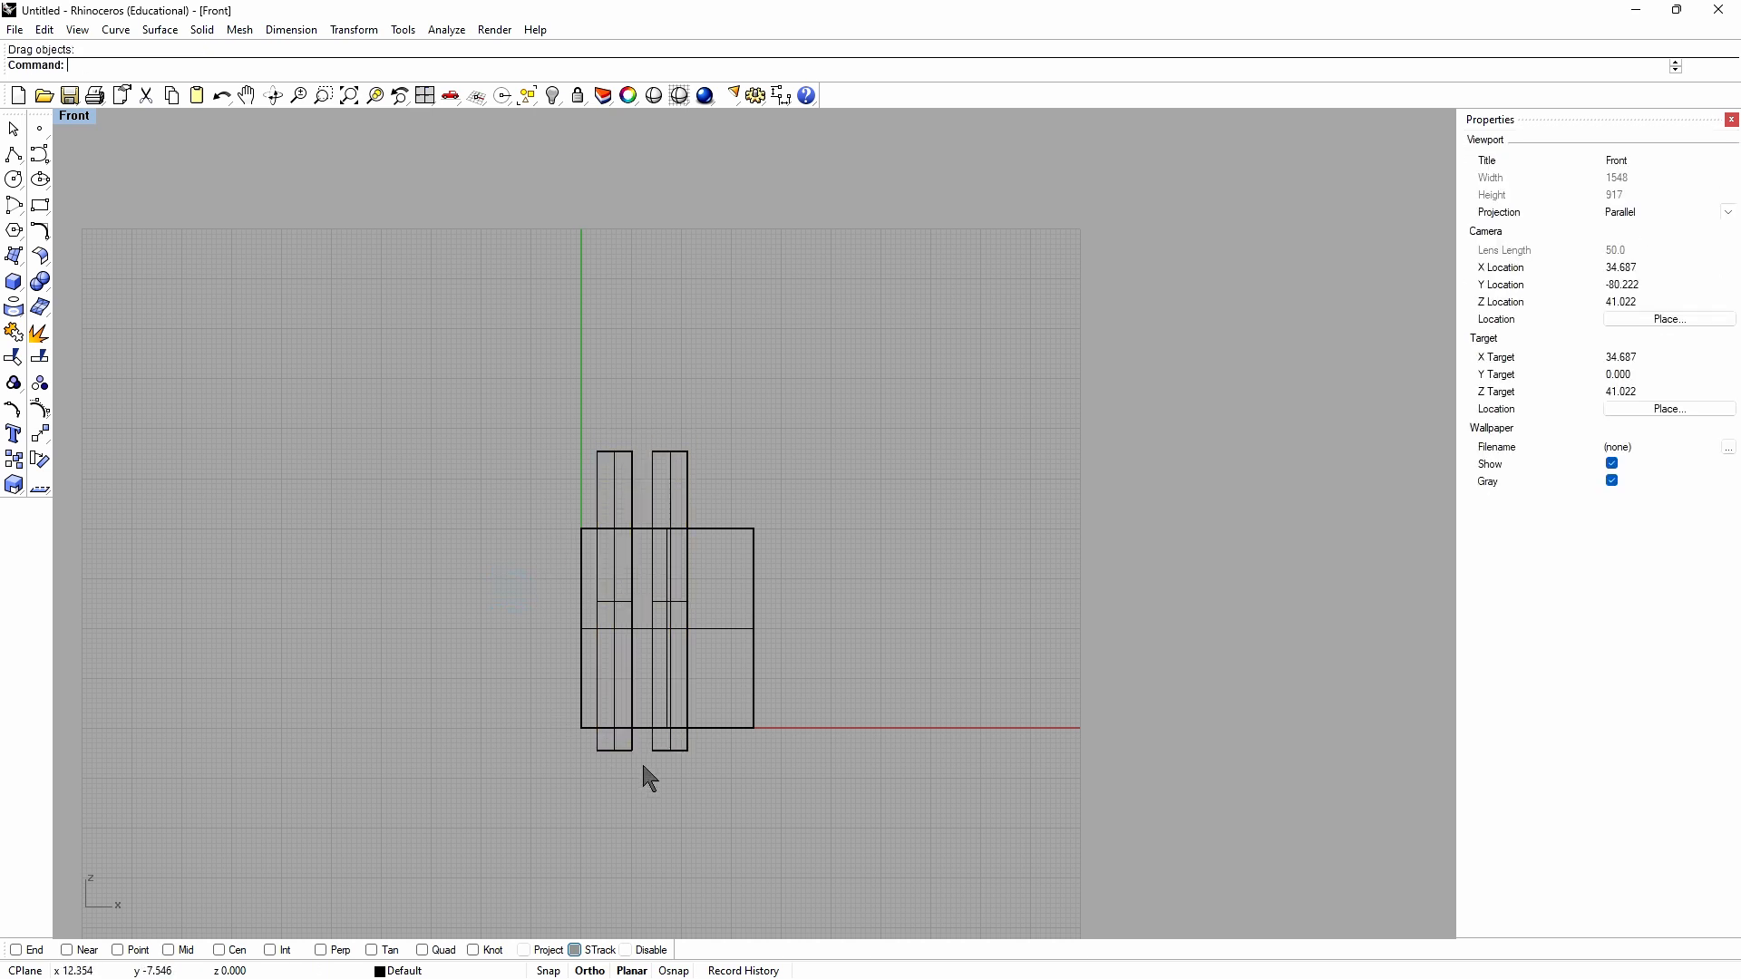
# Step: Lower the left cylinder about 19 mm so its top end sits inside the block, just below the top face
pyautogui.click(517, 806)
pyautogui.moveTo(615, 600); pyautogui.dragTo(616, 697)
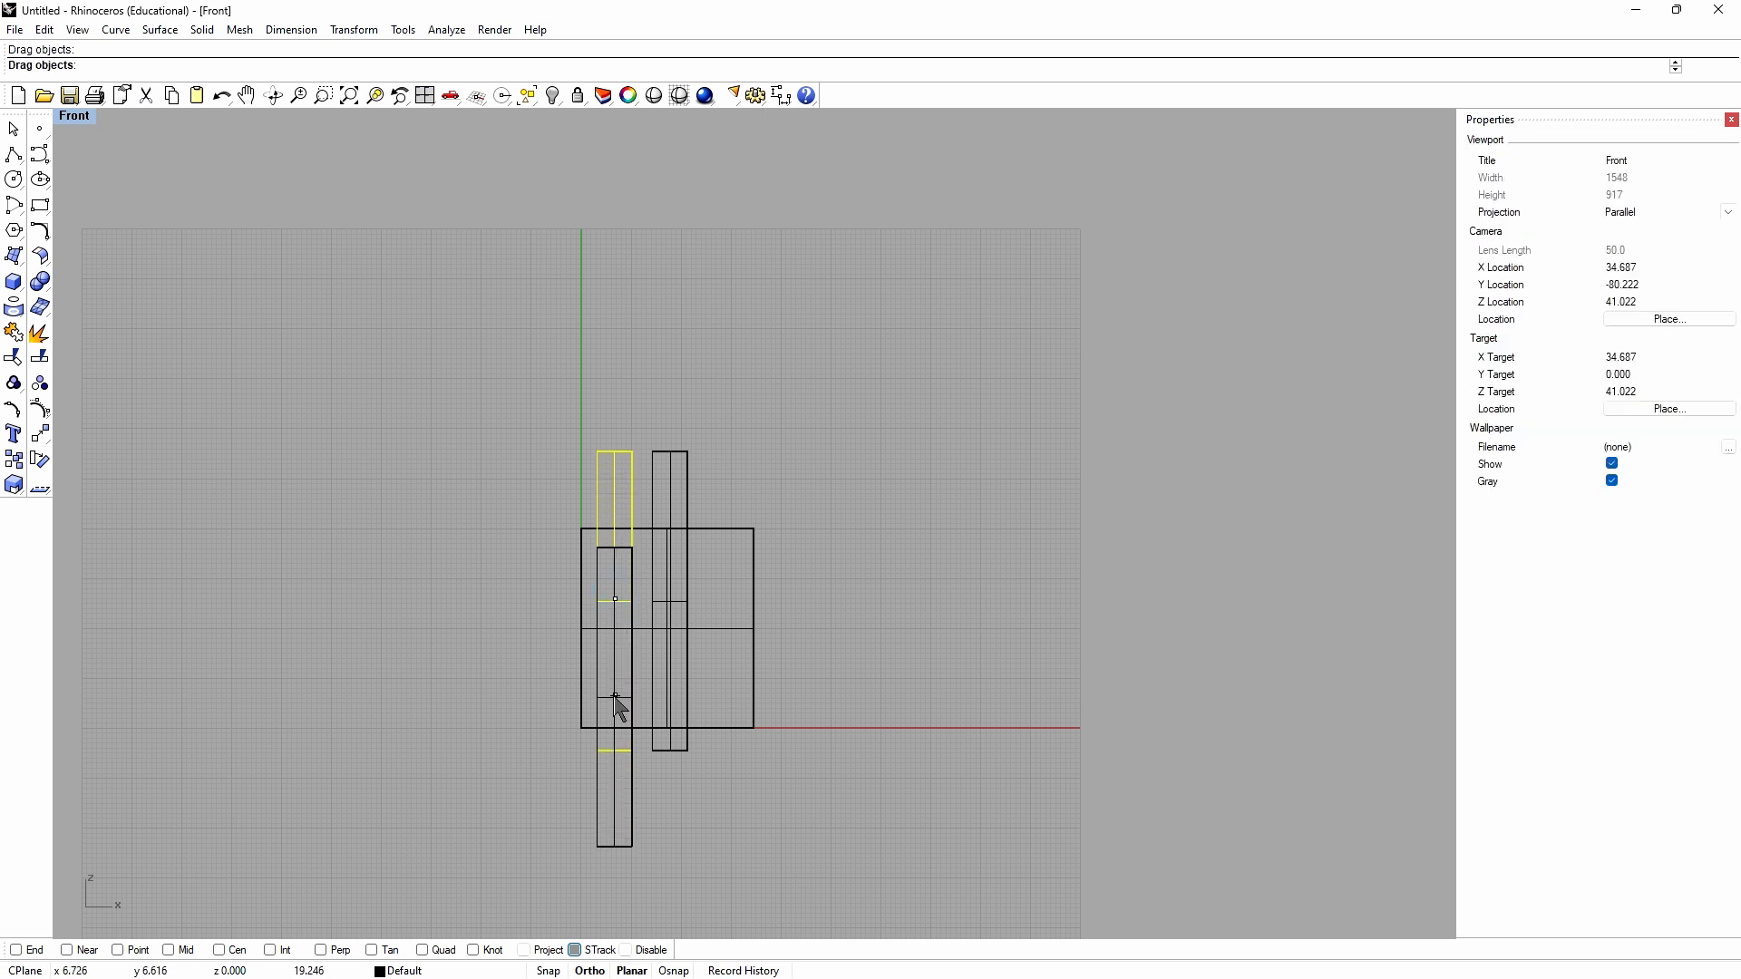
pyautogui.moveTo(616, 697); pyautogui.dragTo(615, 699)
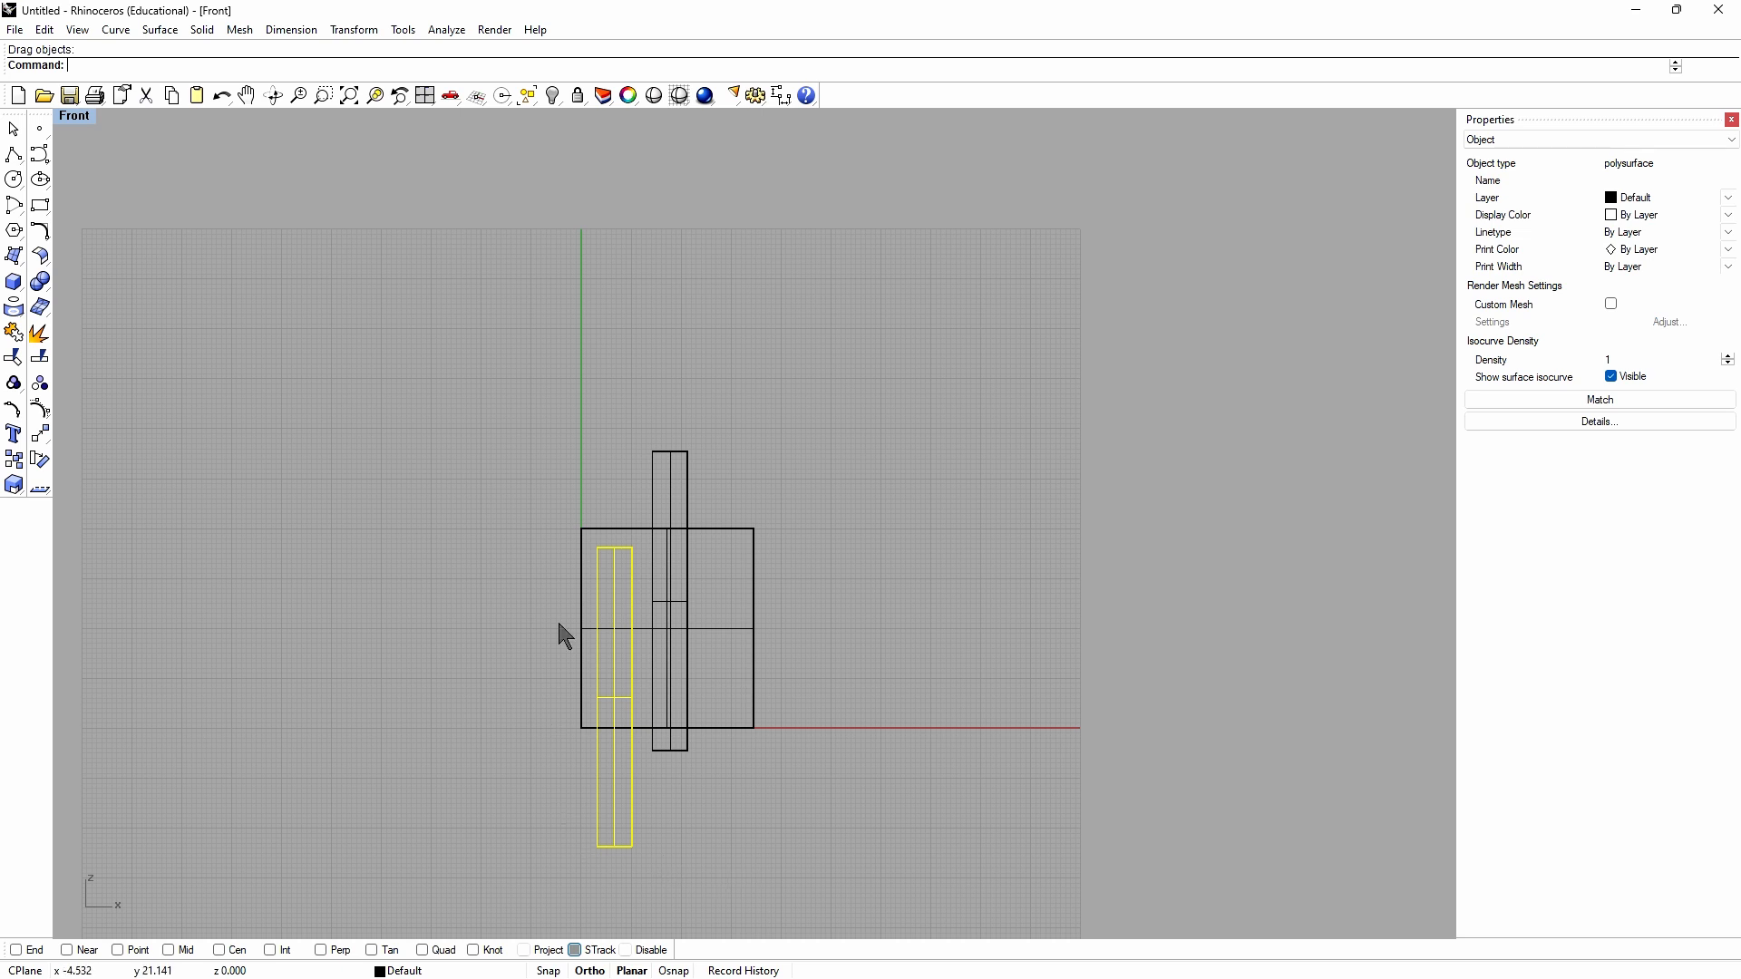
pyautogui.click(420, 441)
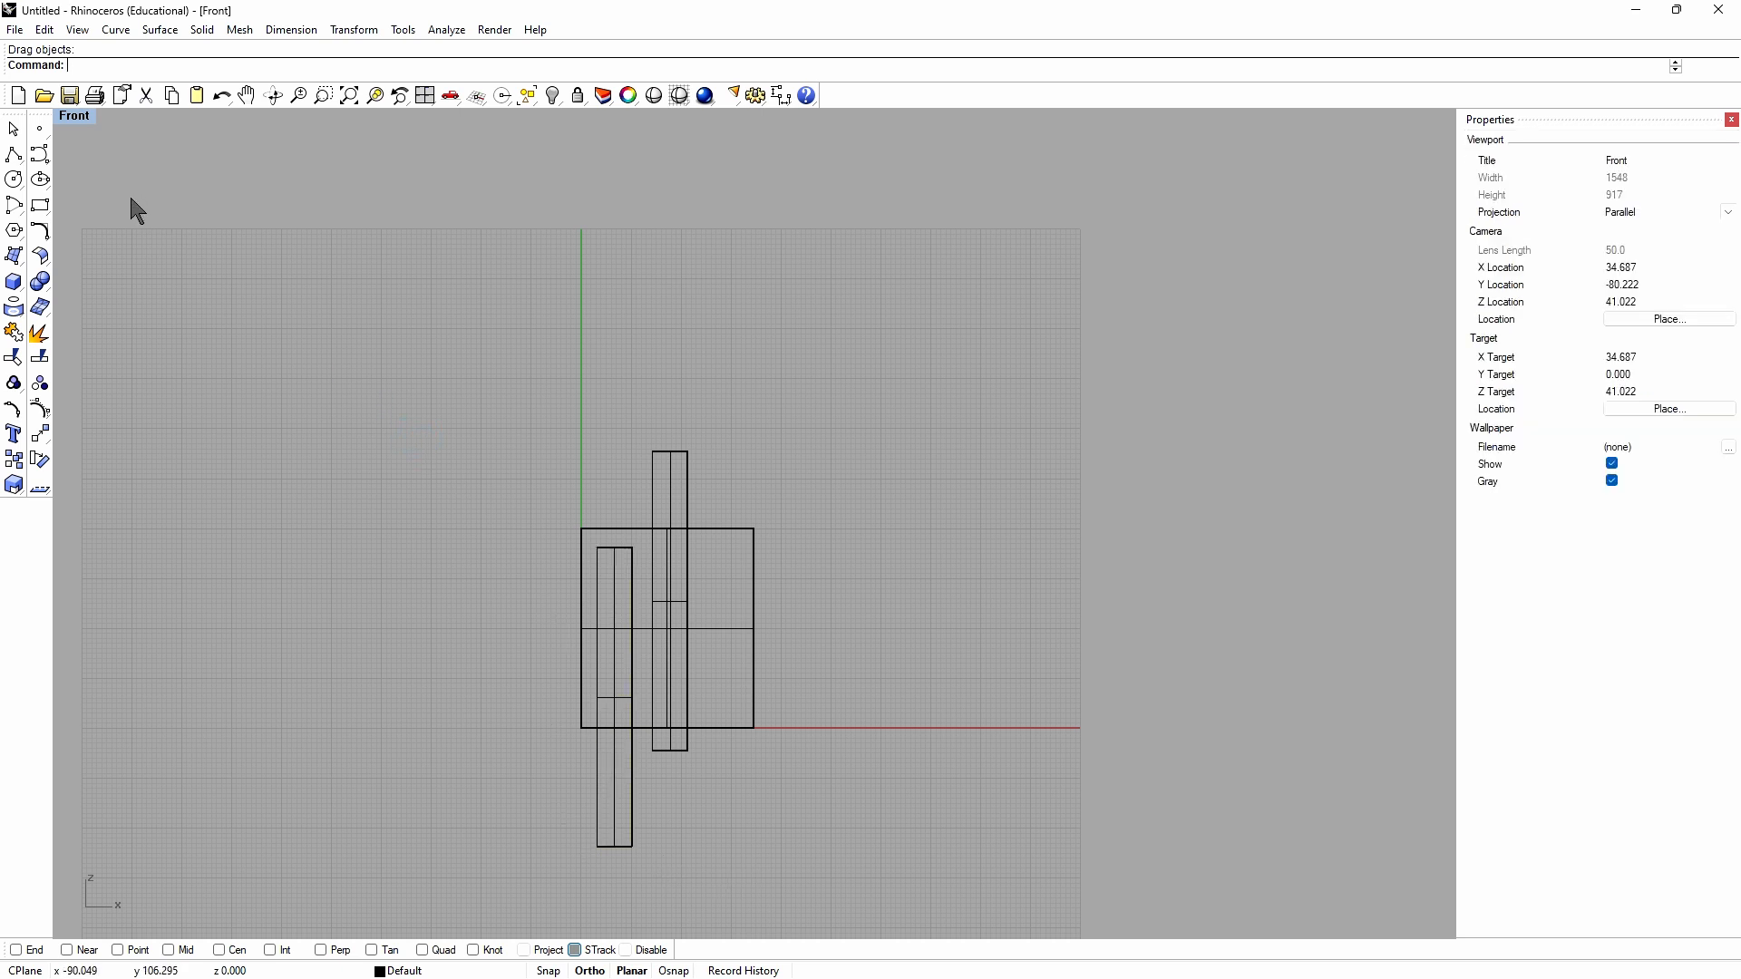
# Step: Subtract both cylinders from the block with Boolean Difference, and view the resulting holes in the four-viewport layout
pyautogui.click(203, 30)
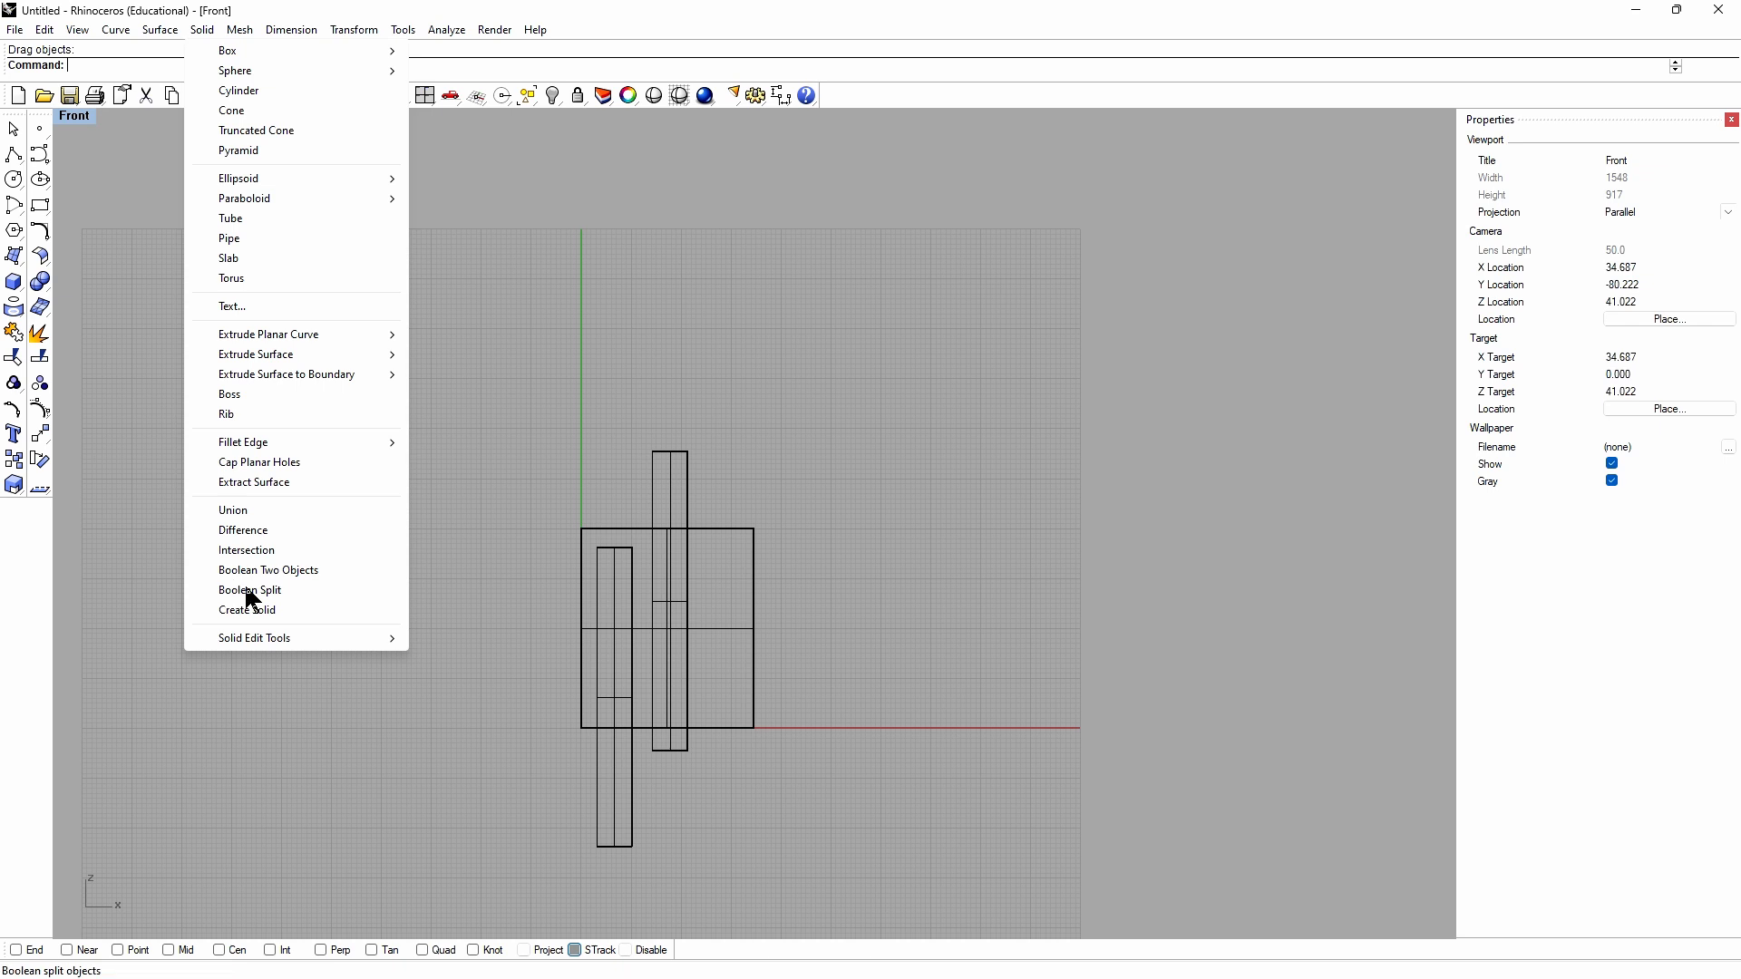
pyautogui.click(241, 531)
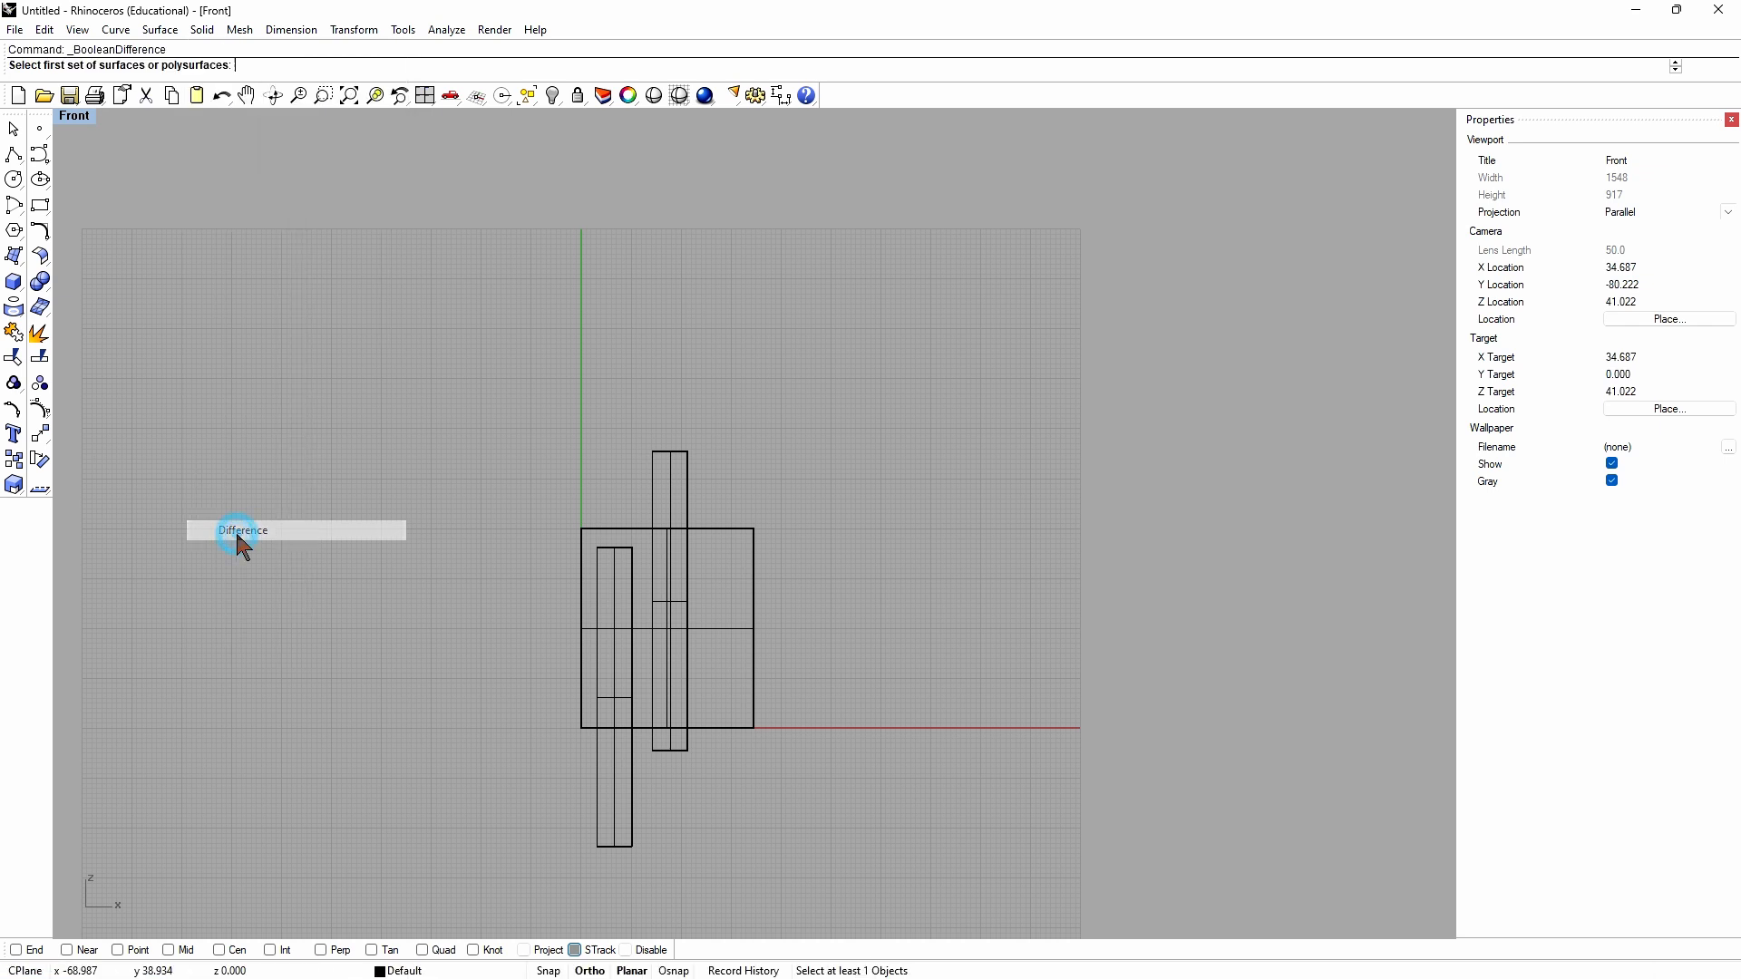
pyautogui.click(709, 729)
pyautogui.press('Return')
pyautogui.click(613, 834)
pyautogui.click(668, 742)
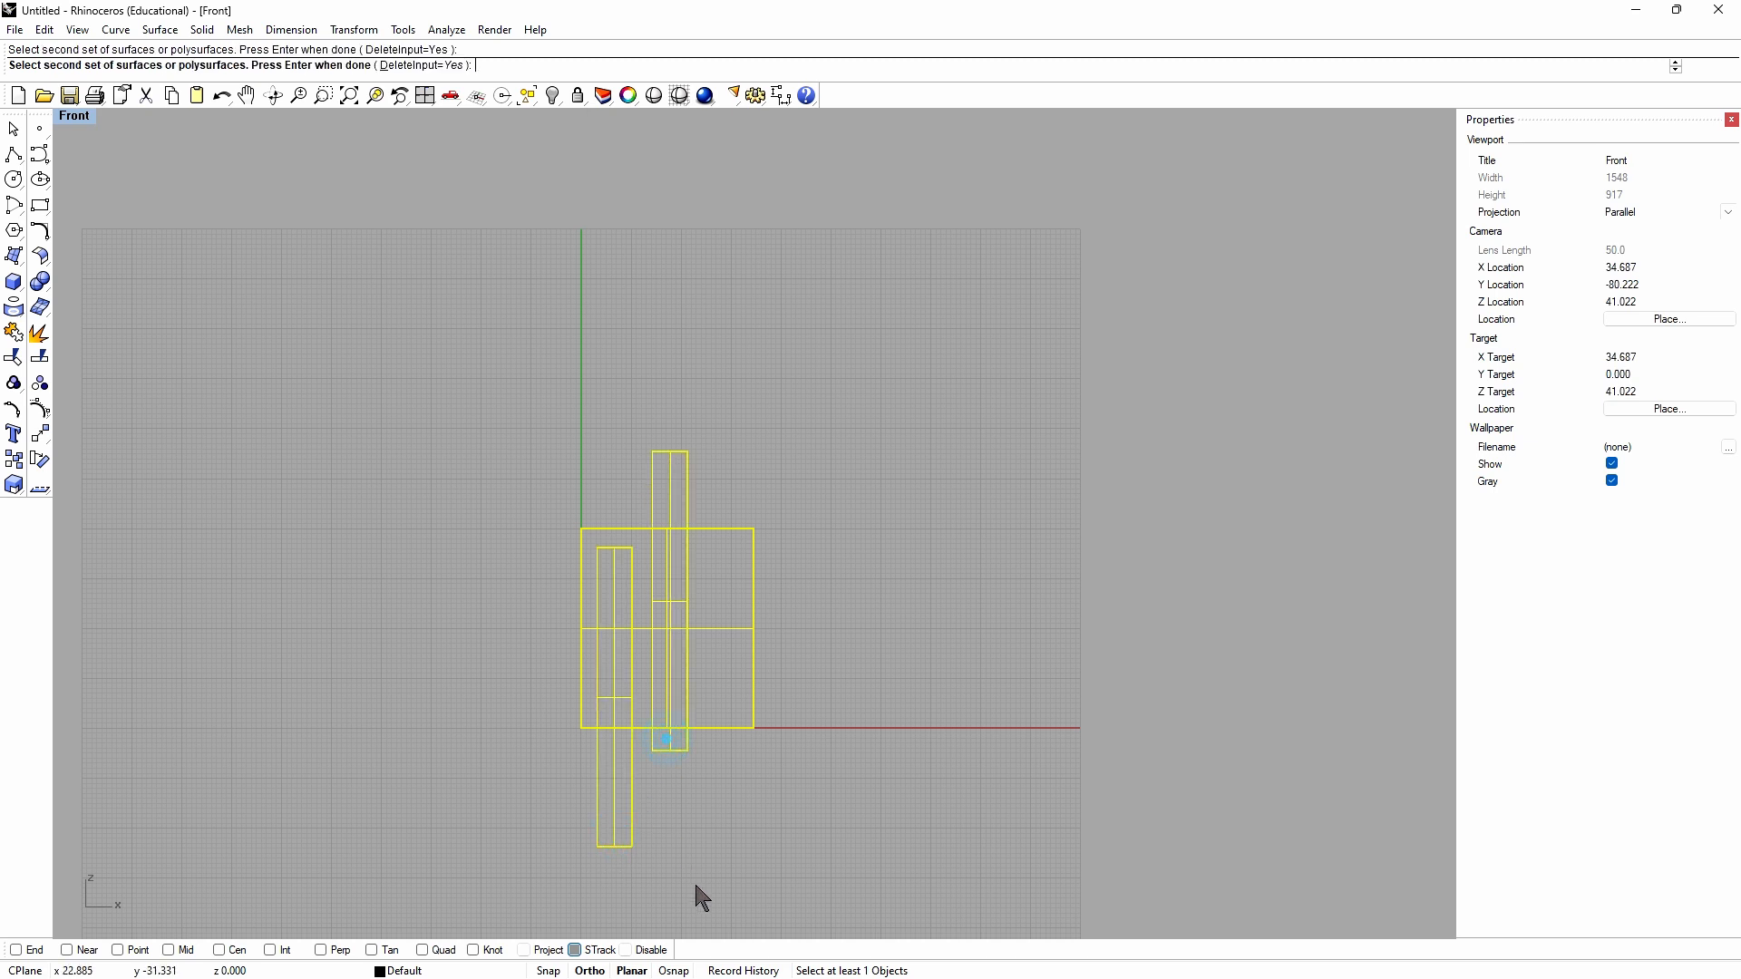
pyautogui.press('Return')
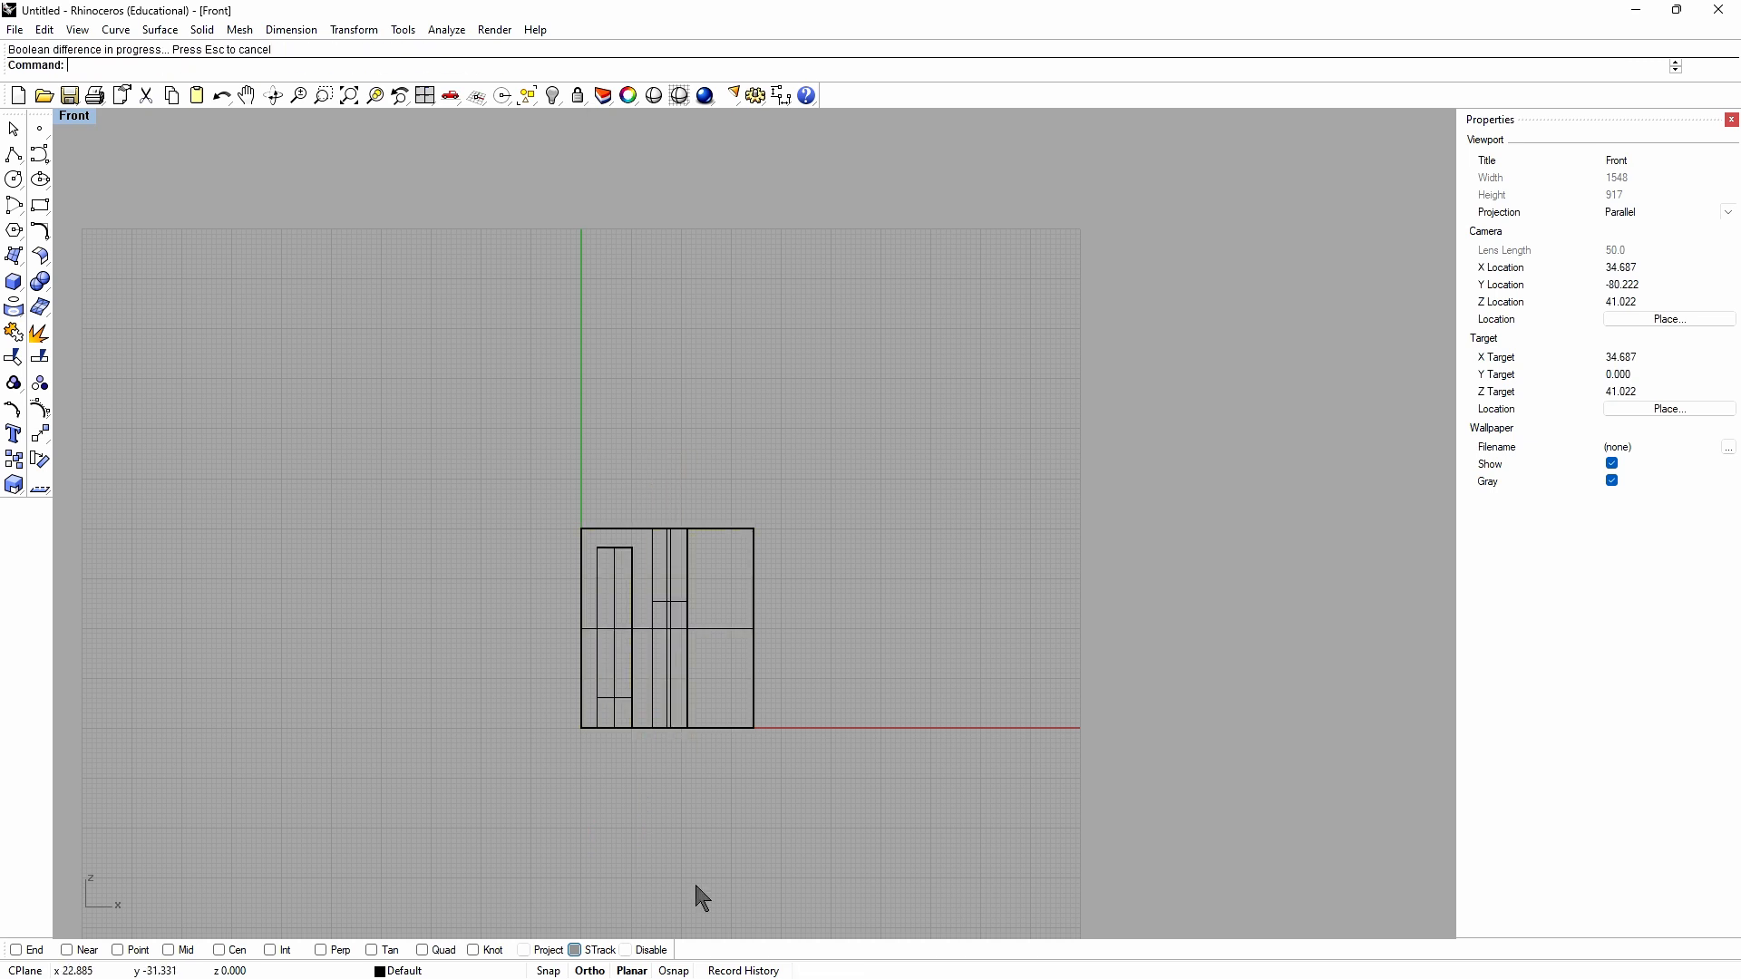
pyautogui.doubleClick(74, 116)
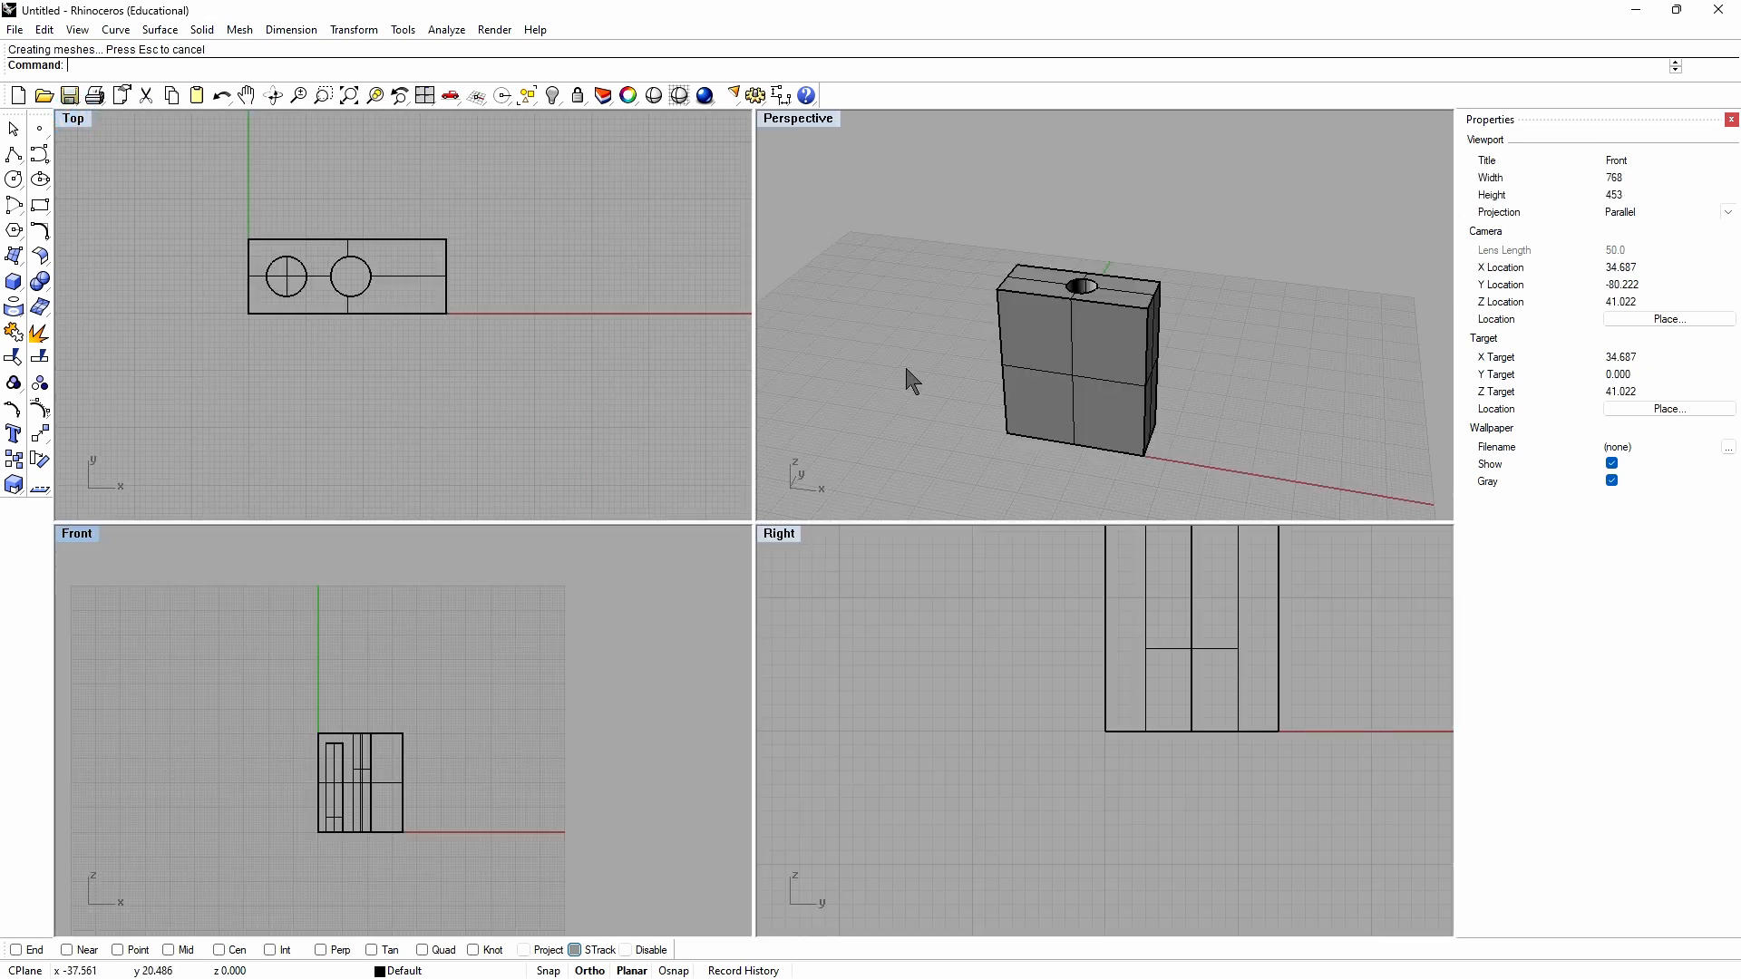
pyautogui.moveTo(925, 342); pyautogui.dragTo(968, 400, button='right')
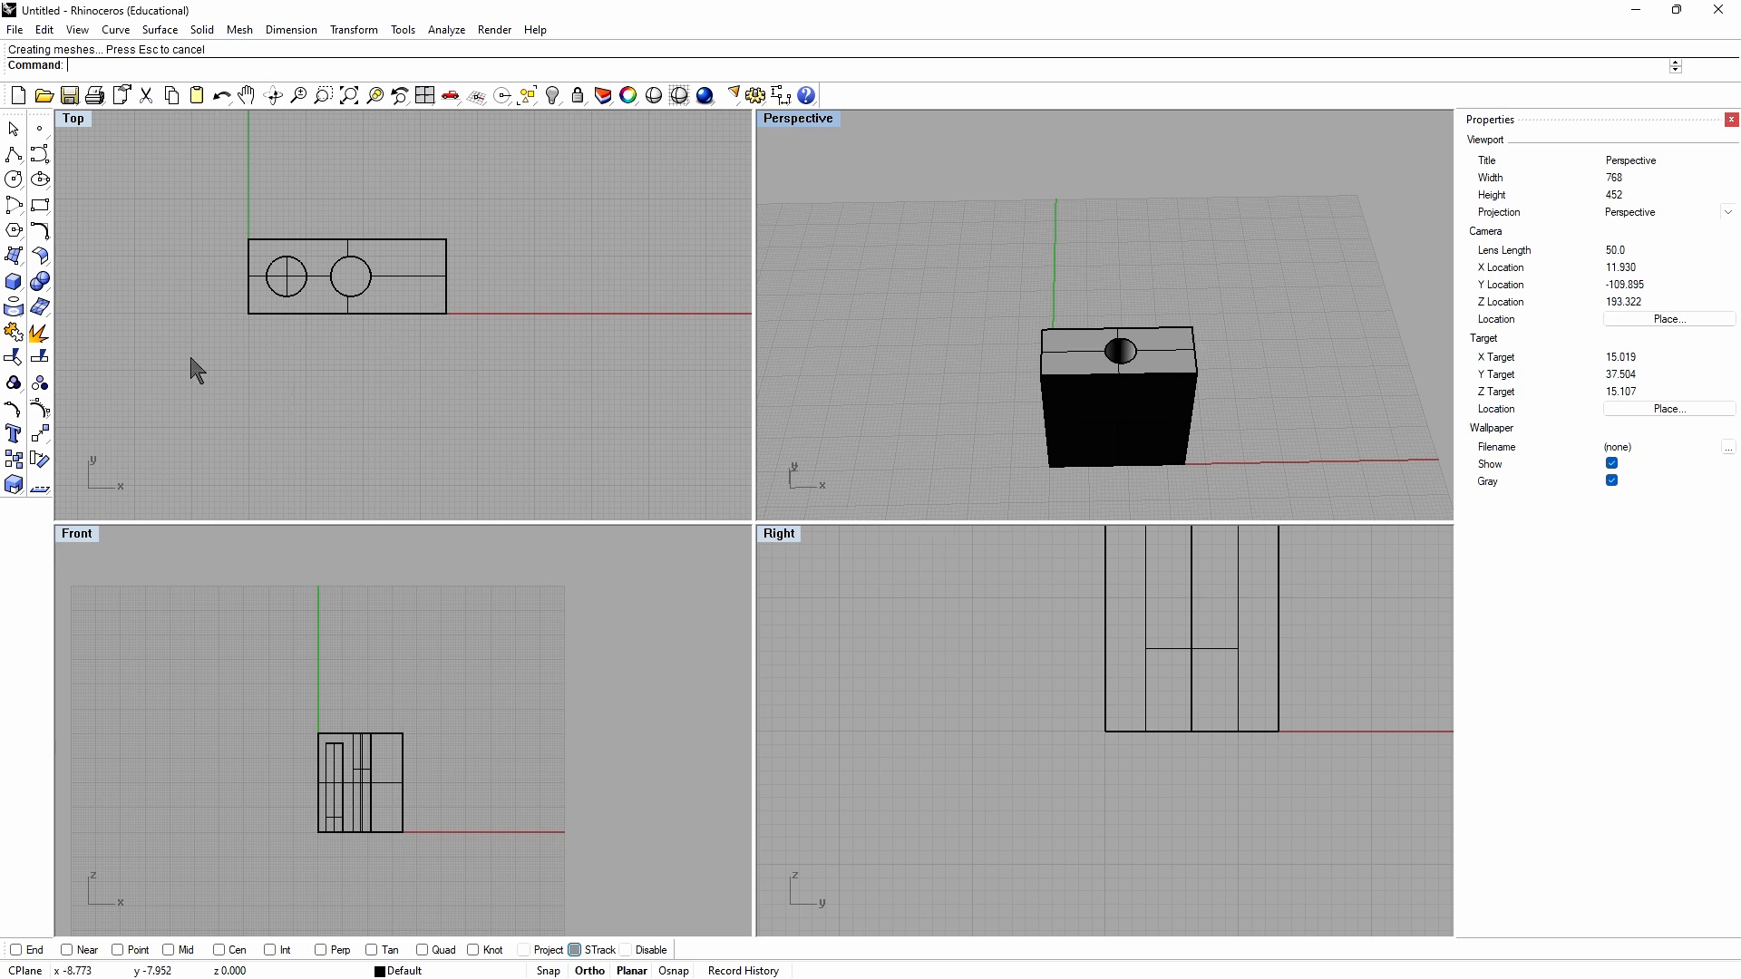
# Step: Draw a thin box about 78 mm tall from inside the right hole past the block's right end, and lower it through the block's base
pyautogui.click(13, 282)
pyautogui.scroll(4, 398, 272)
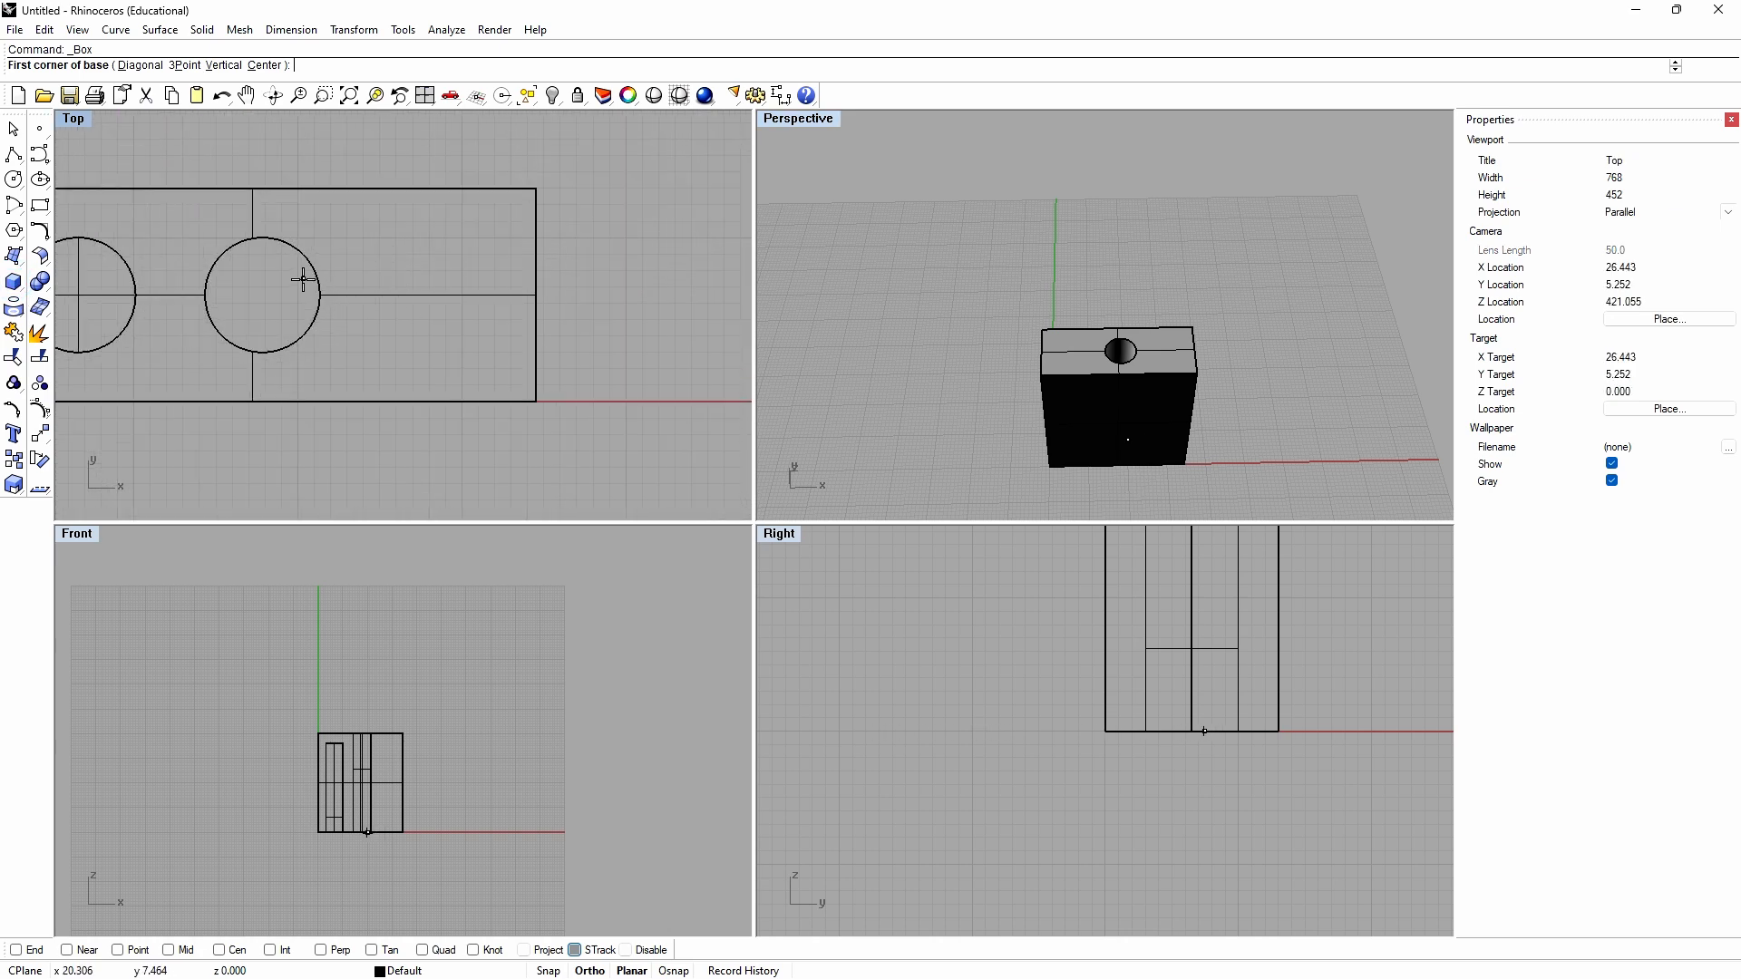
pyautogui.click(306, 276)
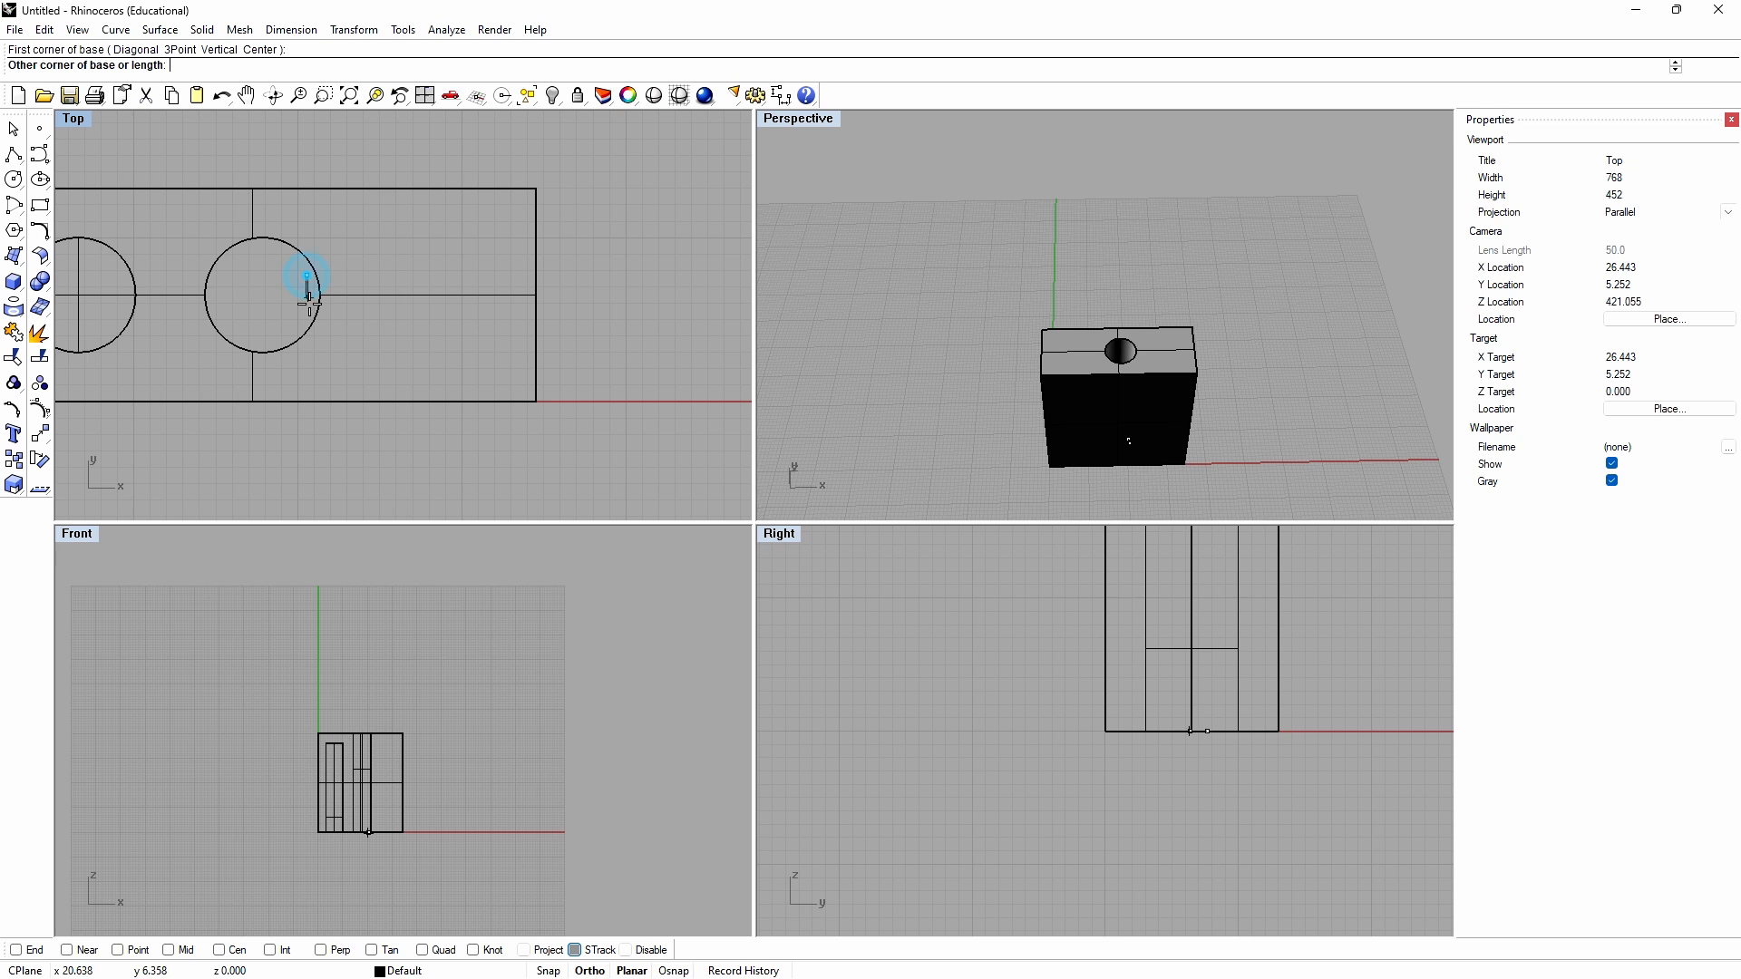
pyautogui.click(585, 320)
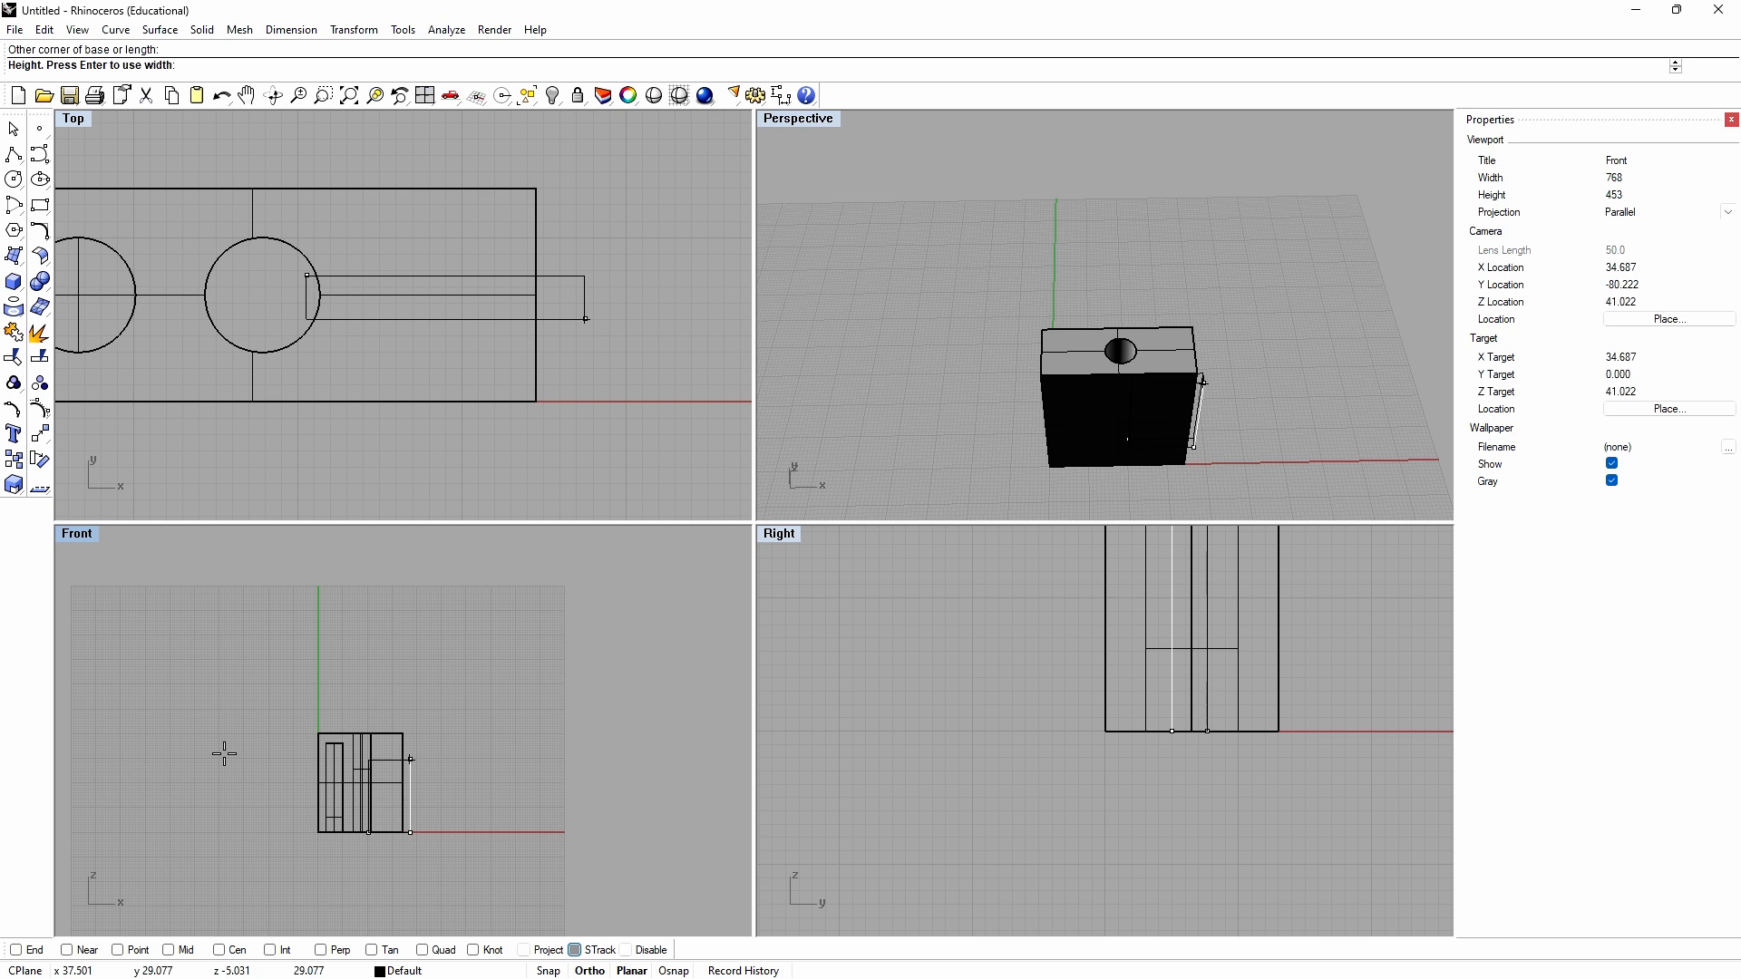
pyautogui.click(393, 646)
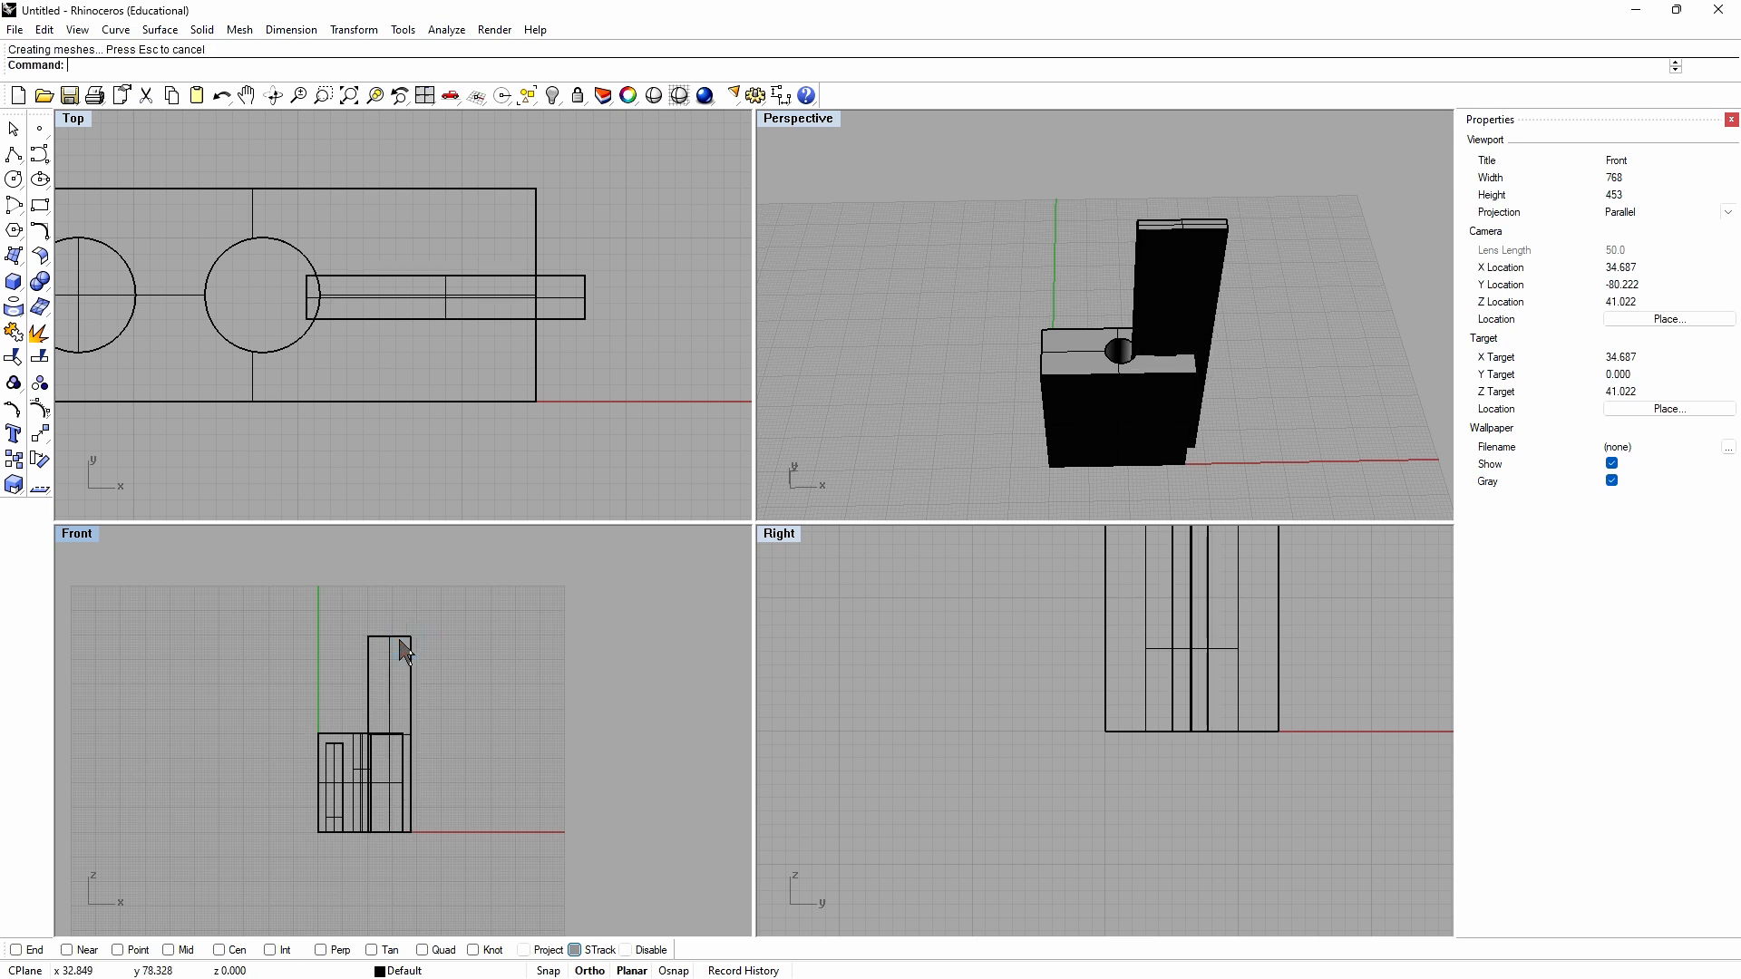
pyautogui.moveTo(393, 646); pyautogui.dragTo(392, 666)
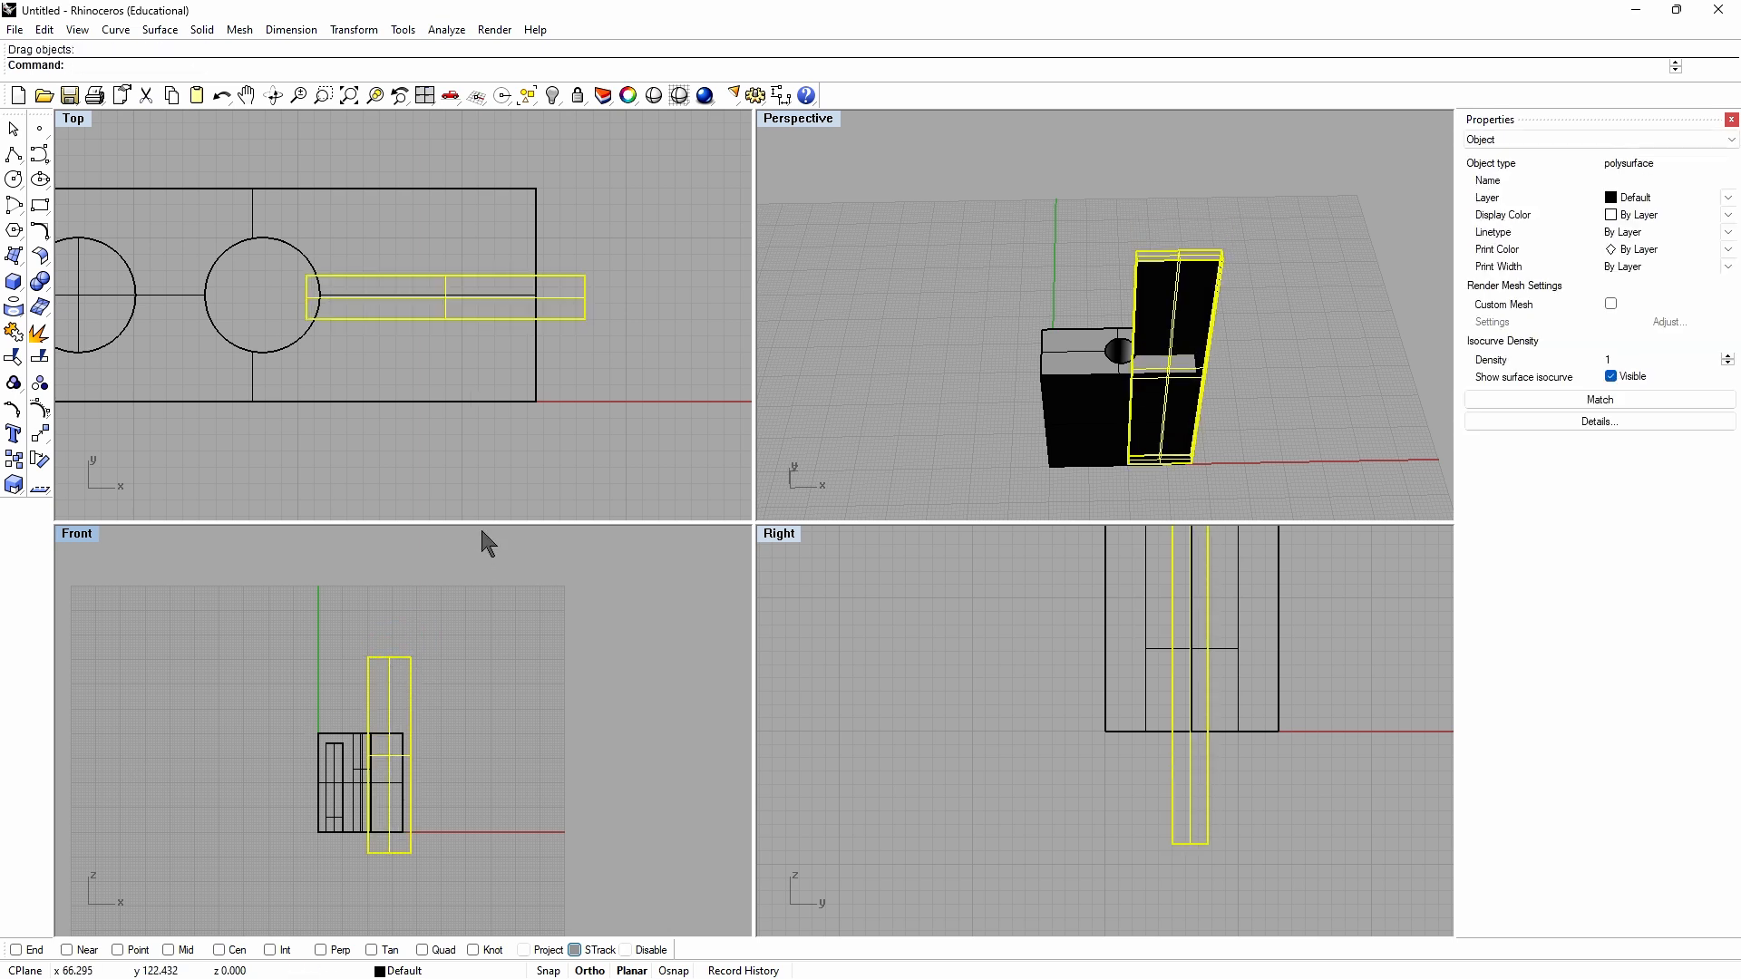
pyautogui.click(487, 497)
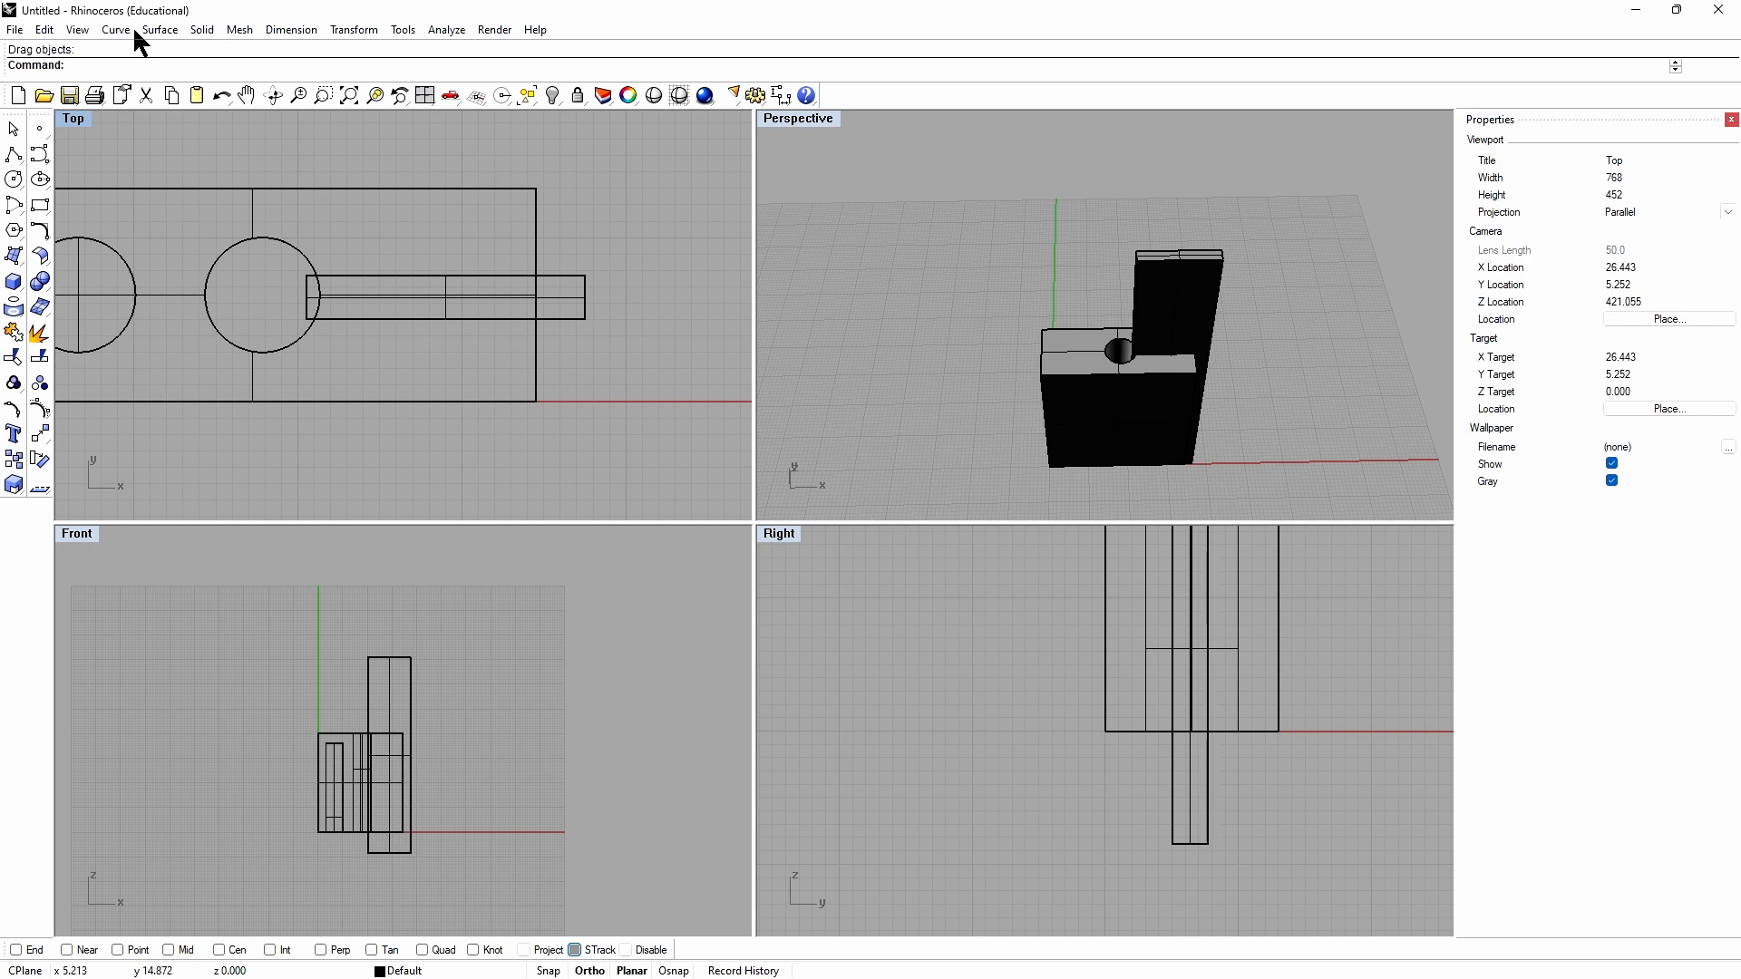
# Step: Try to cut a slot from the right hole through the block's end by subtracting the thin box with Boolean Difference
pyautogui.click(42, 30)
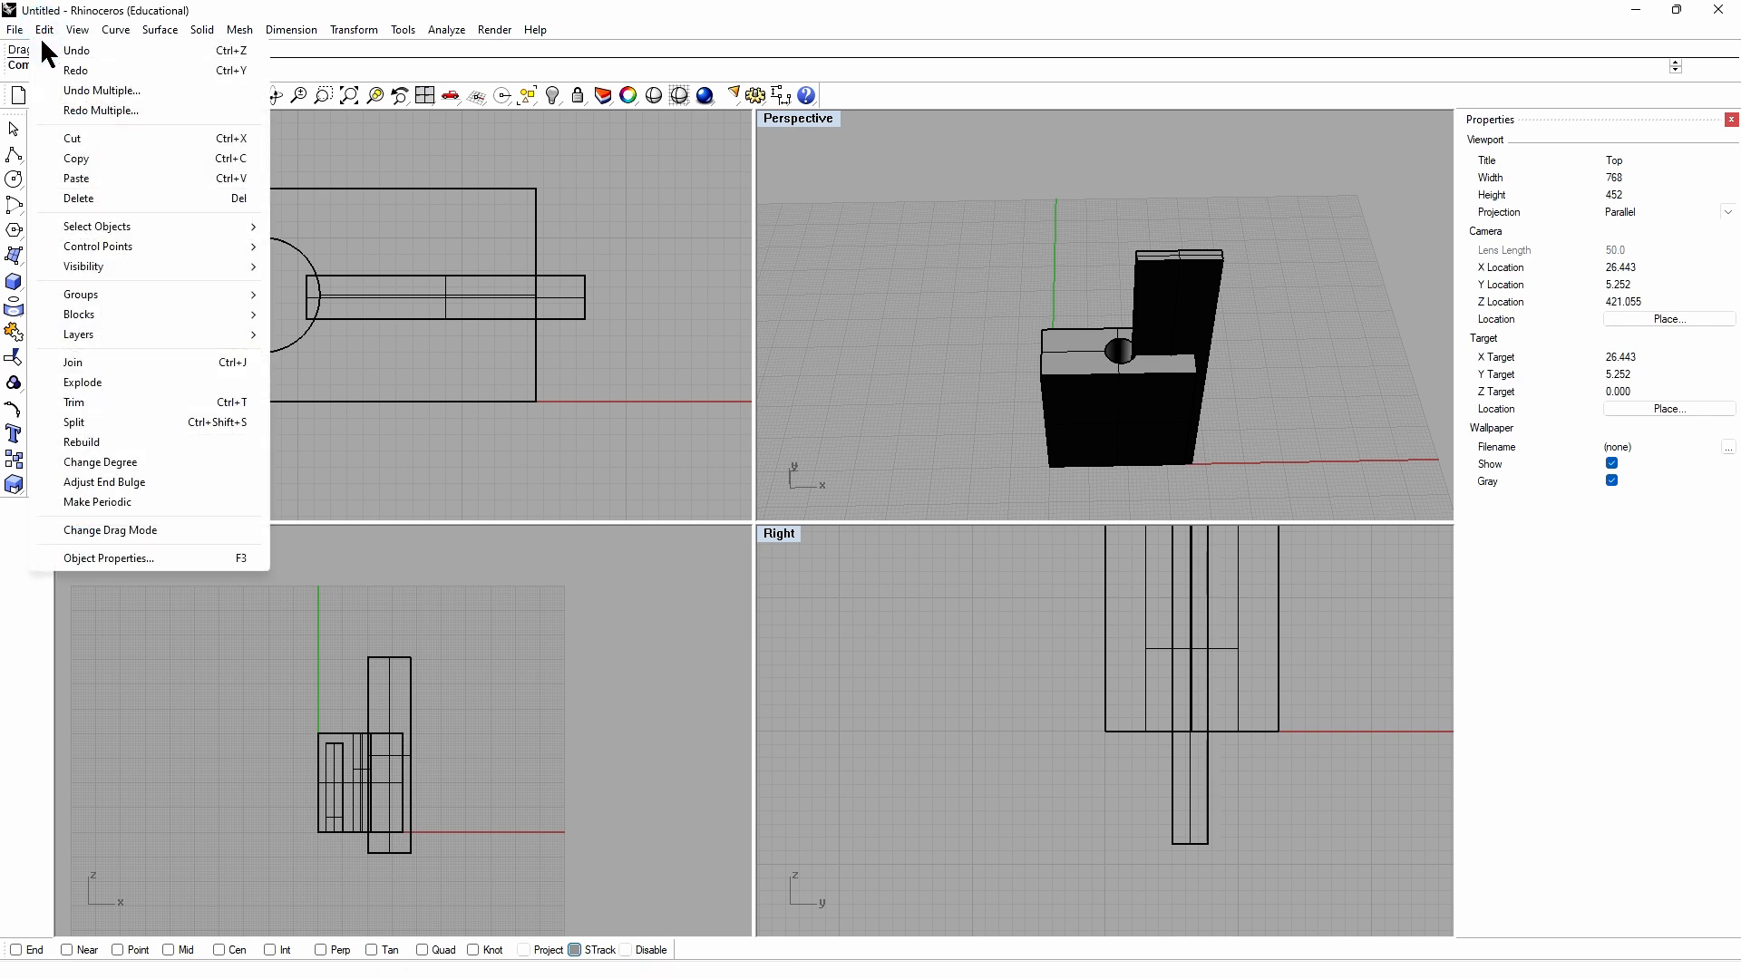
pyautogui.moveTo(209, 30)
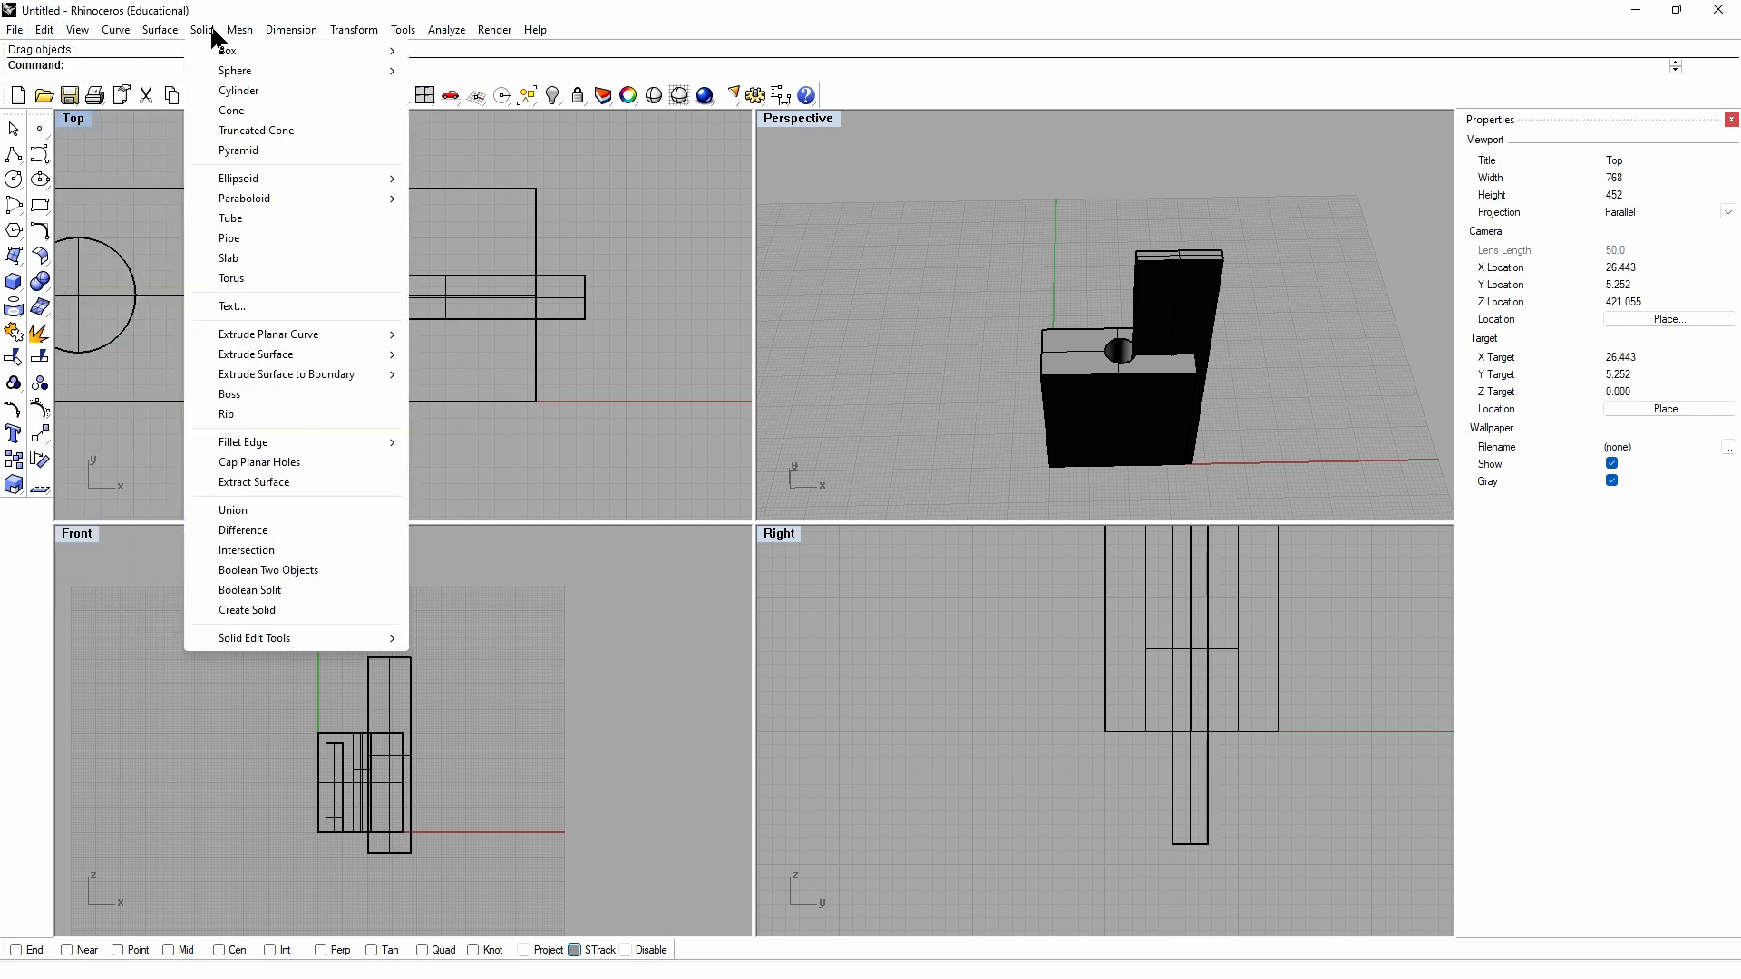
pyautogui.click(238, 530)
pyautogui.click(535, 399)
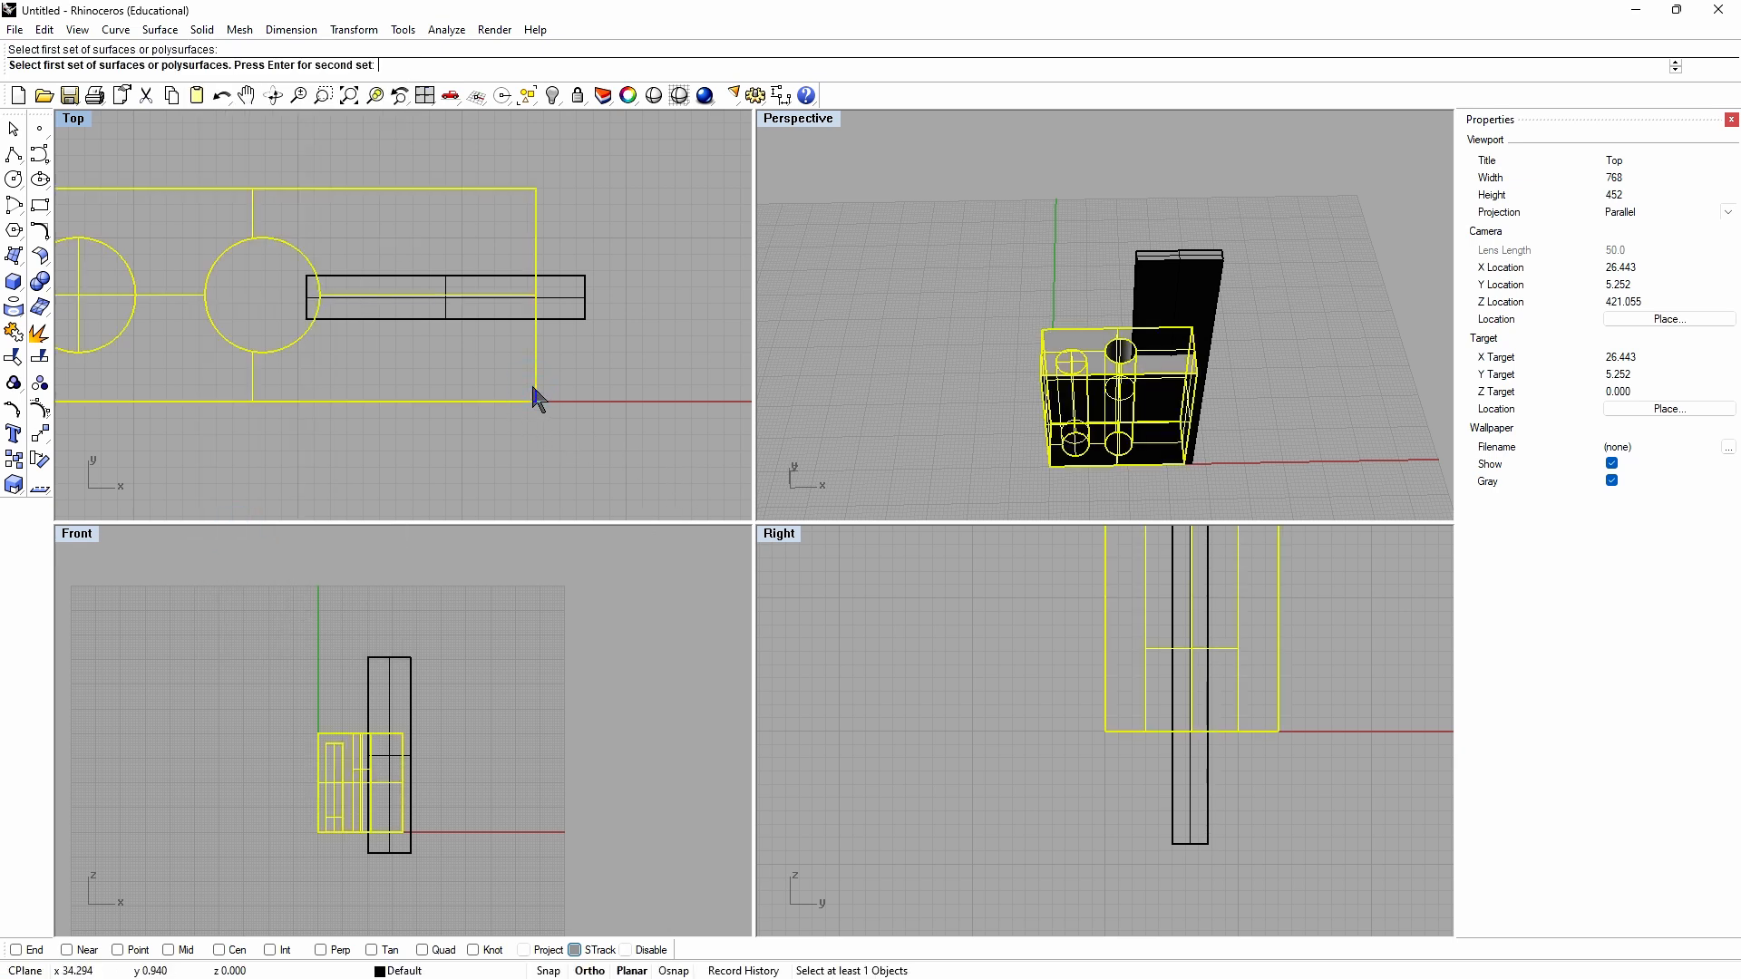
pyautogui.press('Return')
pyautogui.click(555, 312)
pyautogui.press('Return')
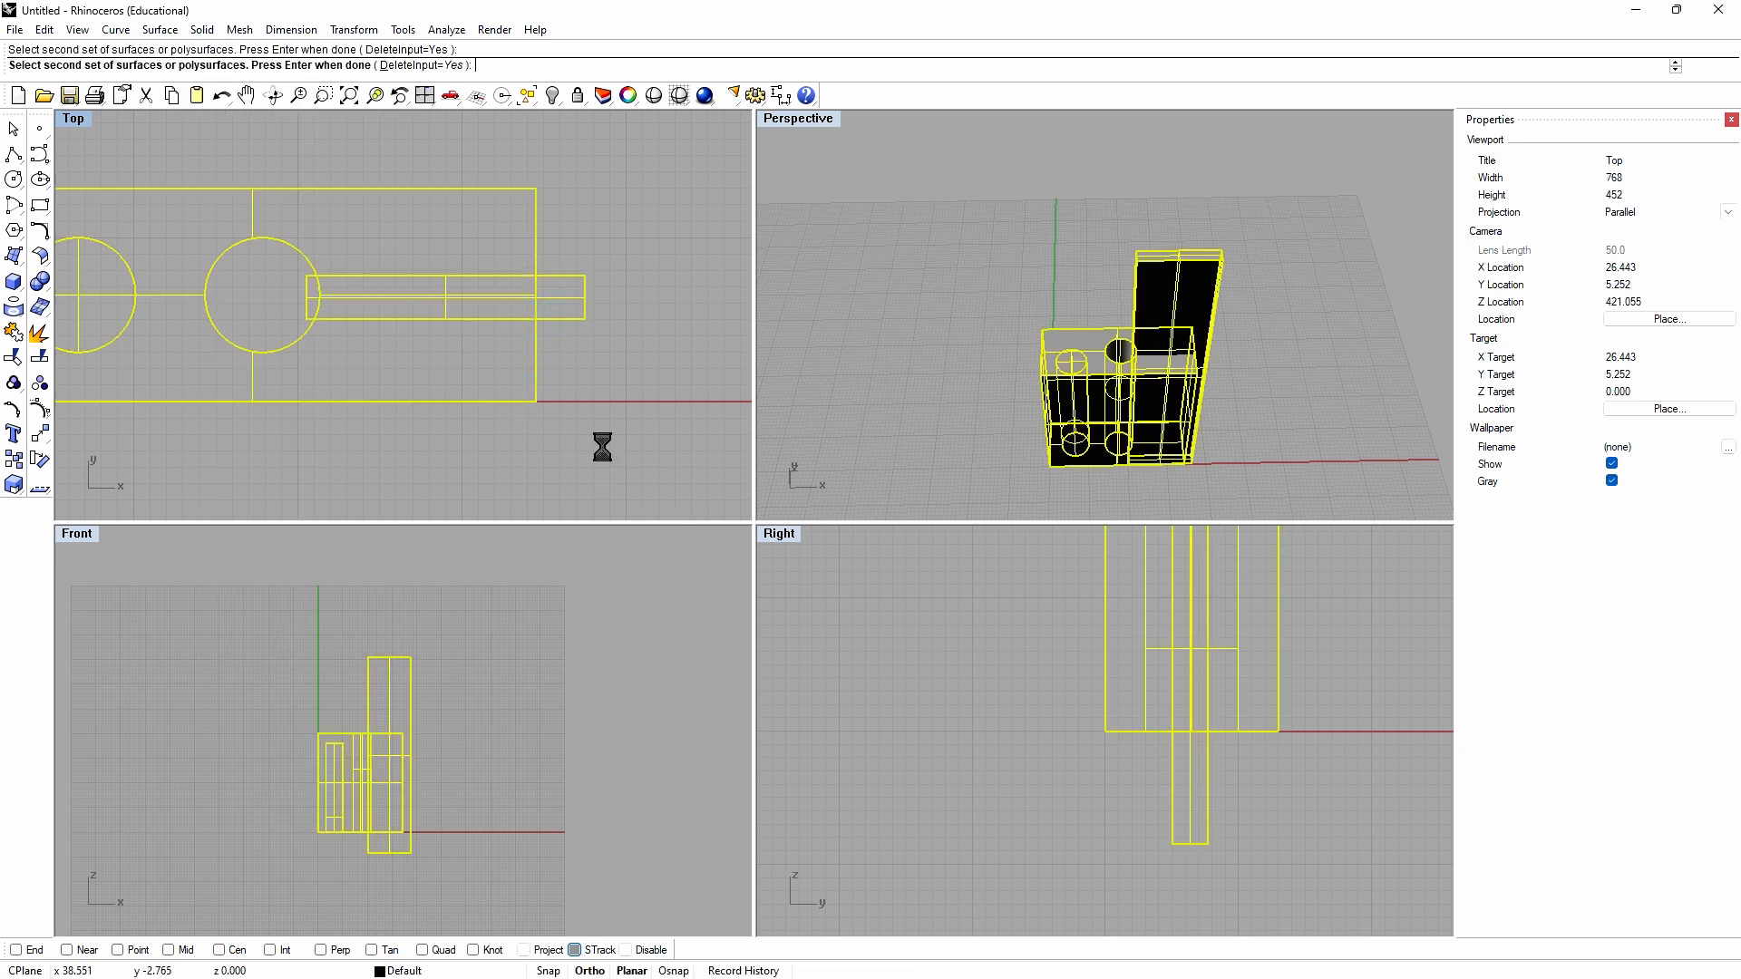
pyautogui.moveTo(910, 373); pyautogui.dragTo(929, 470, button='right')
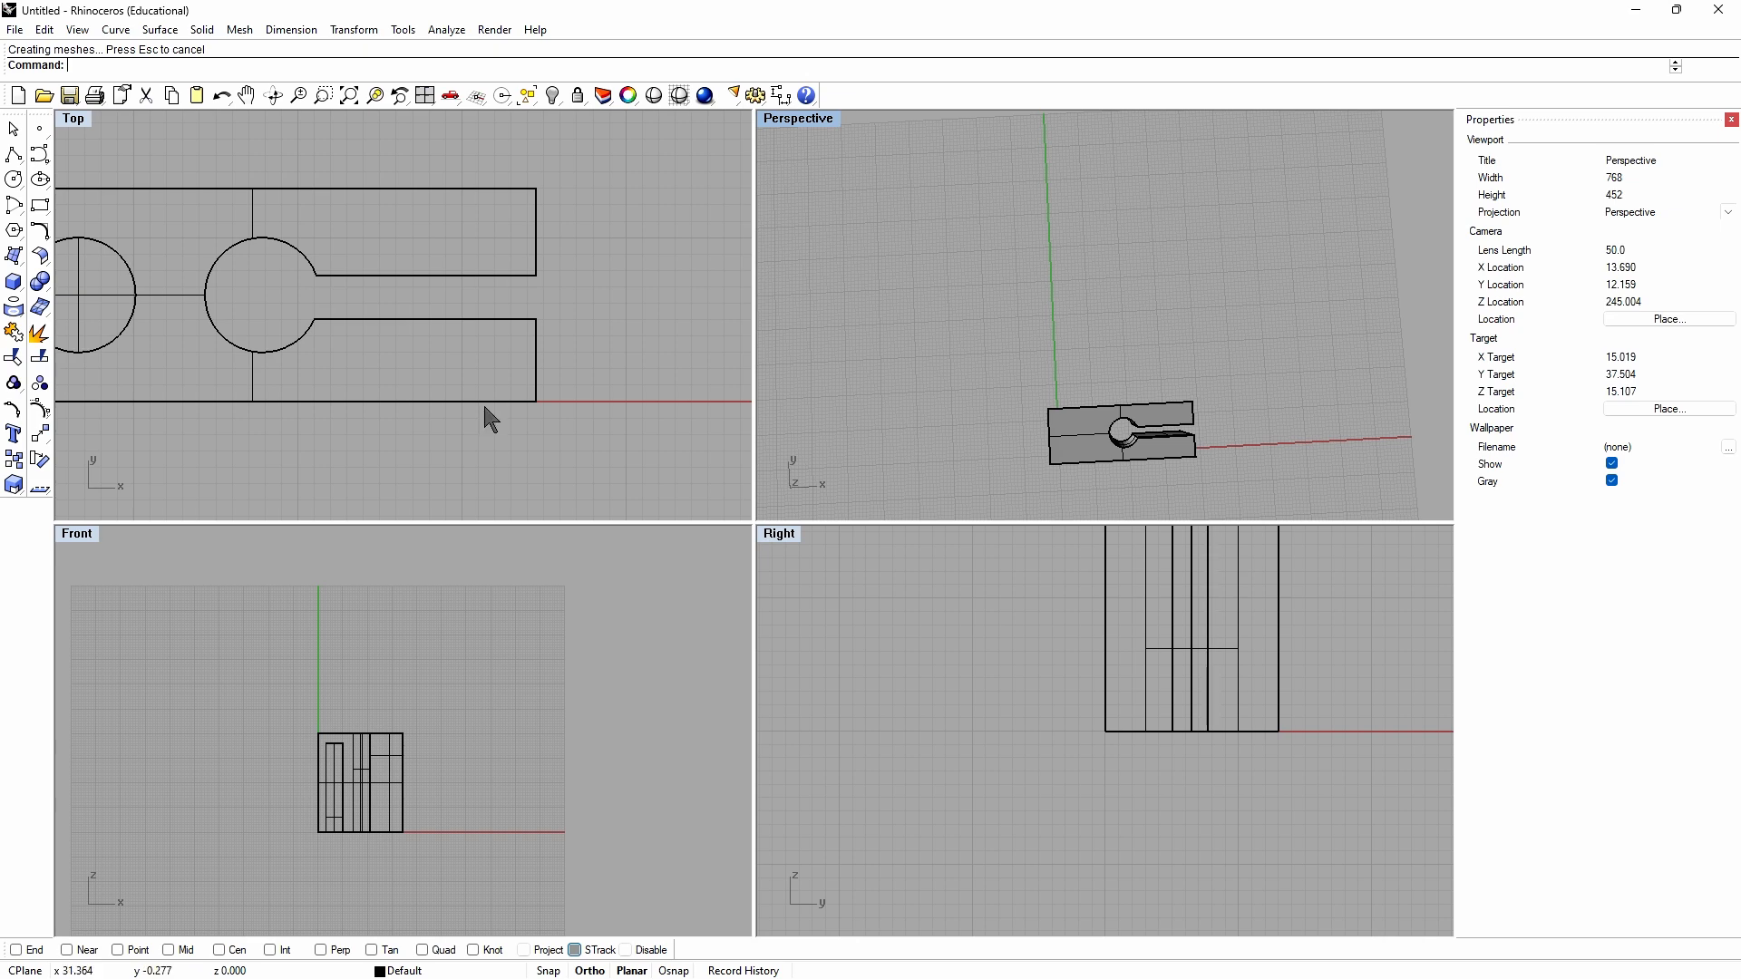
pyautogui.scroll(-4, 508, 431)
pyautogui.scroll(2, 442, 477)
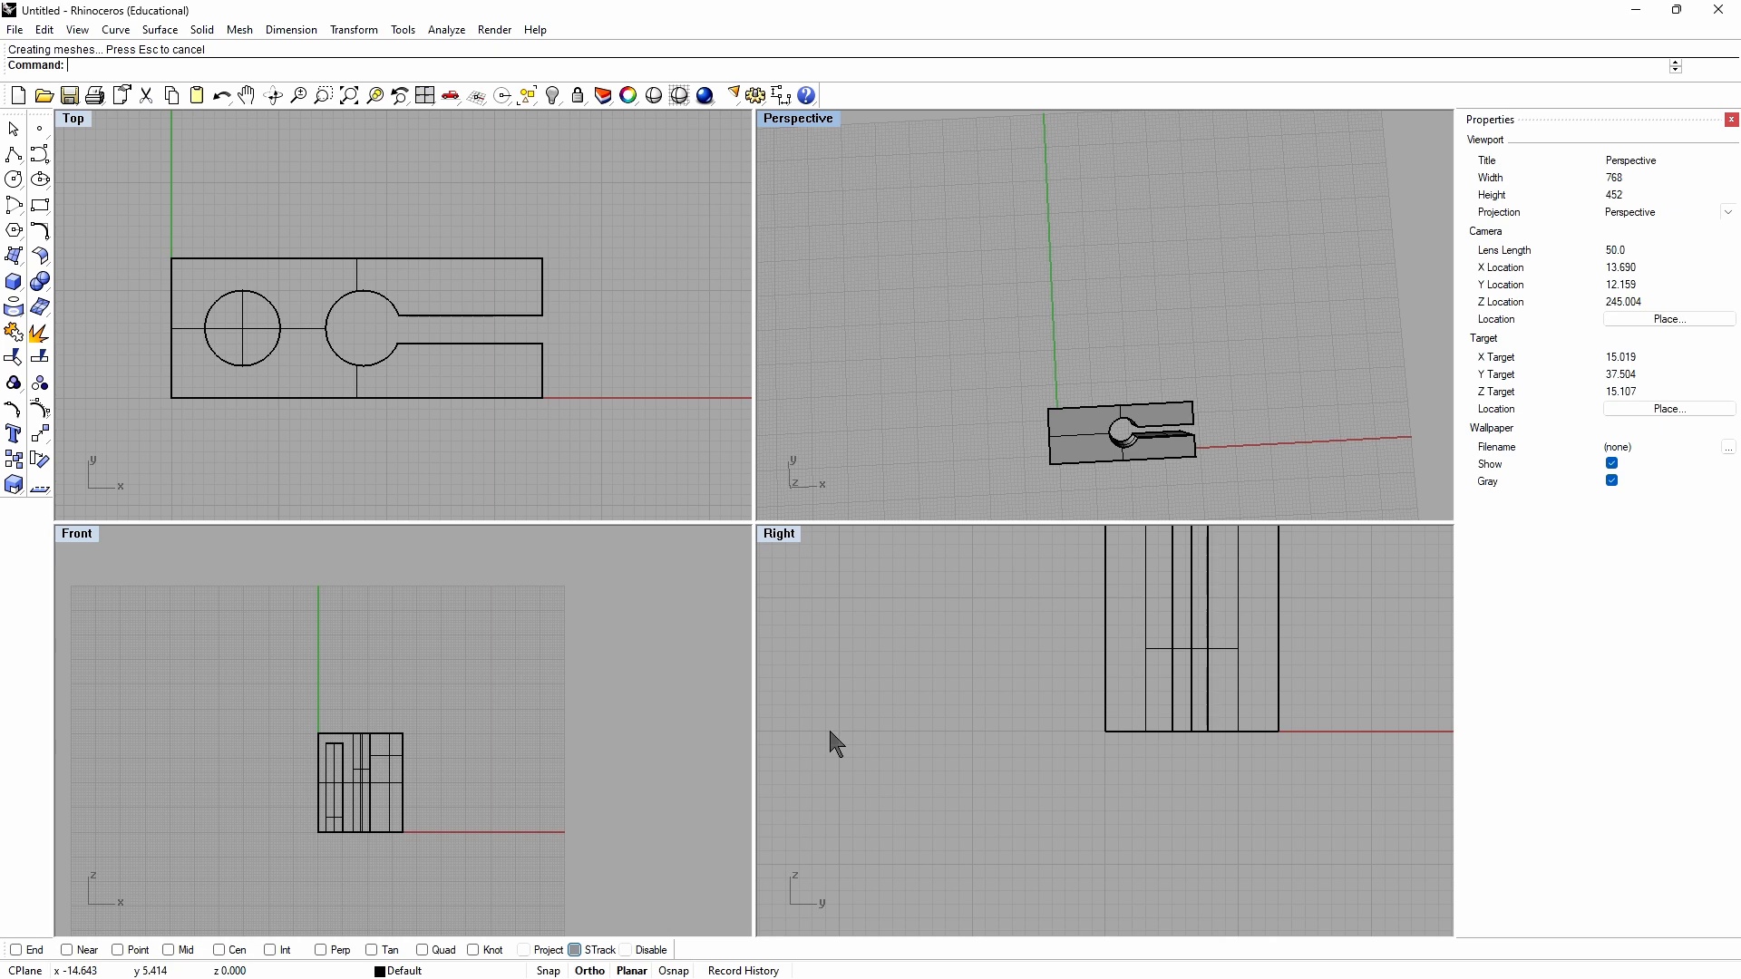
pyautogui.scroll(5, 360, 824)
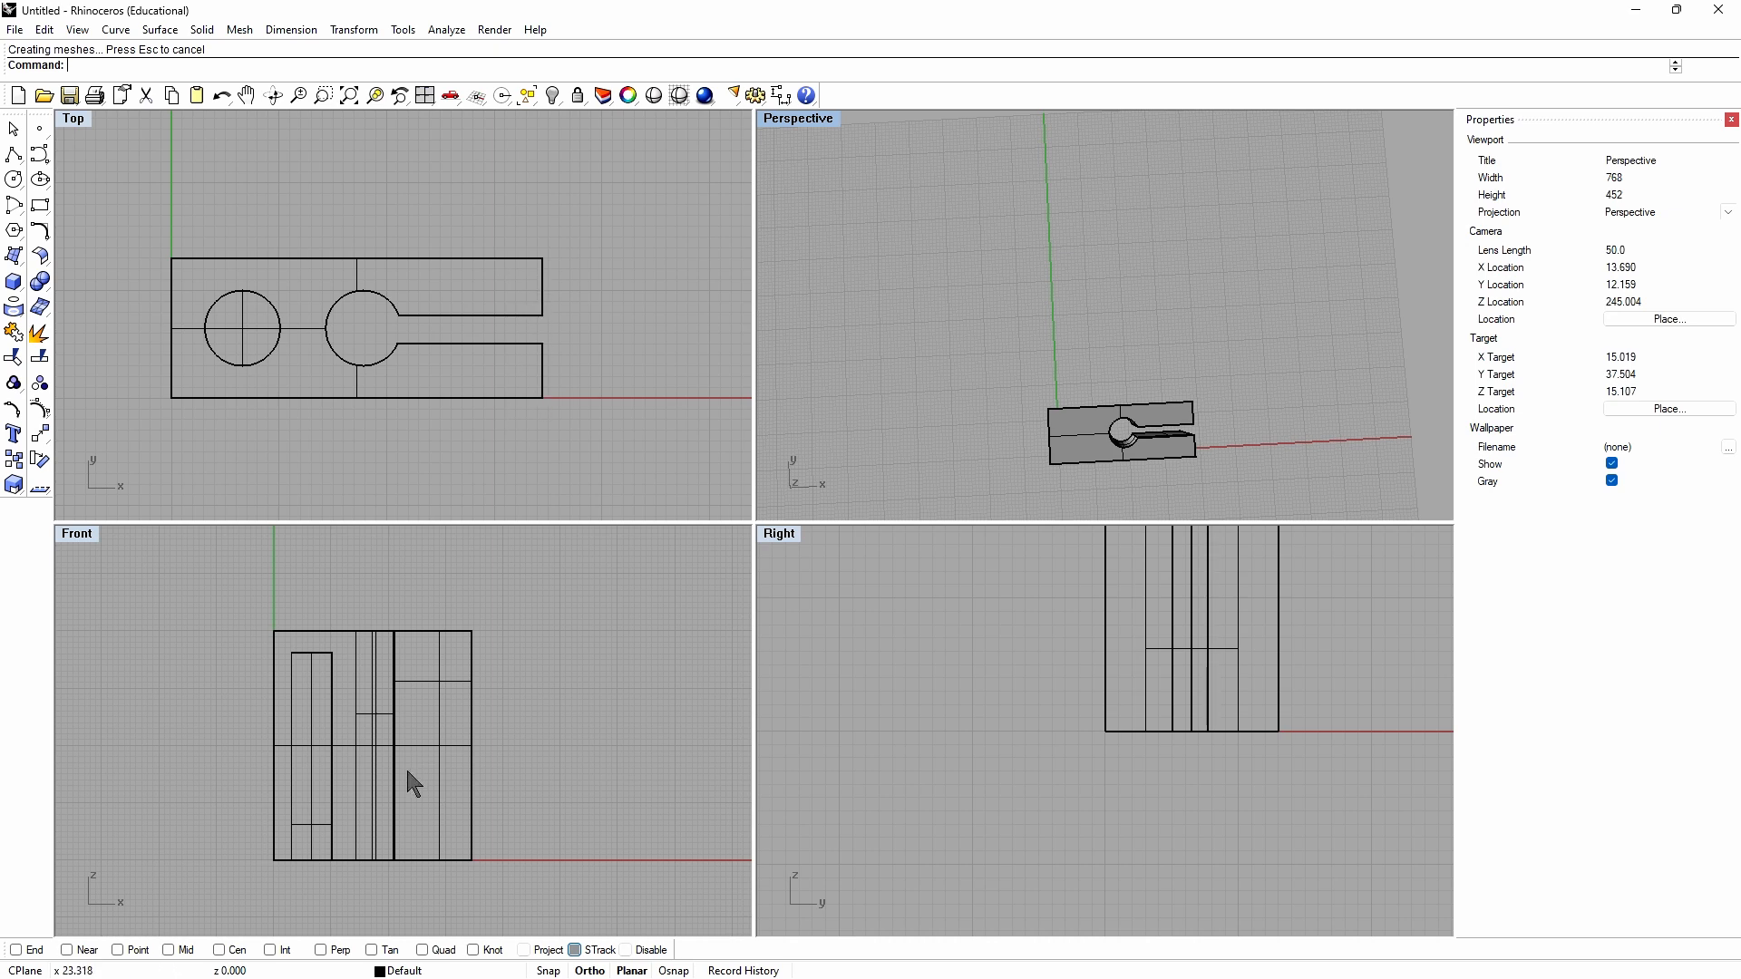
pyautogui.scroll(3, 335, 796)
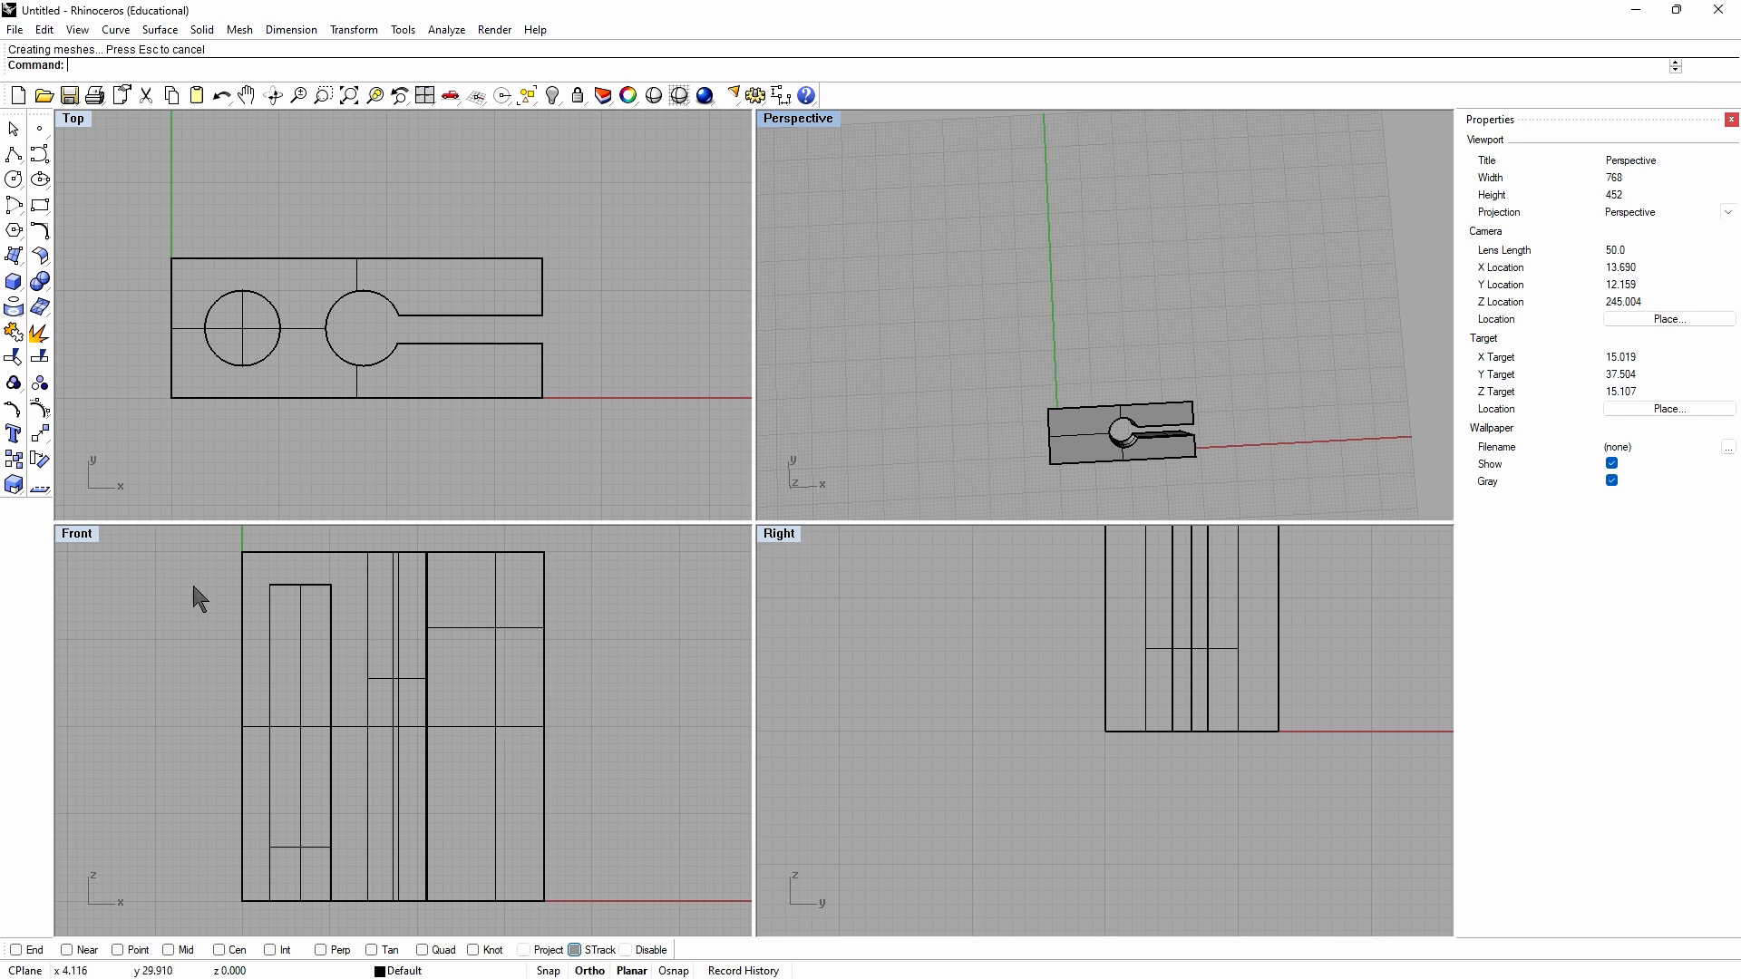
pyautogui.click(15, 287)
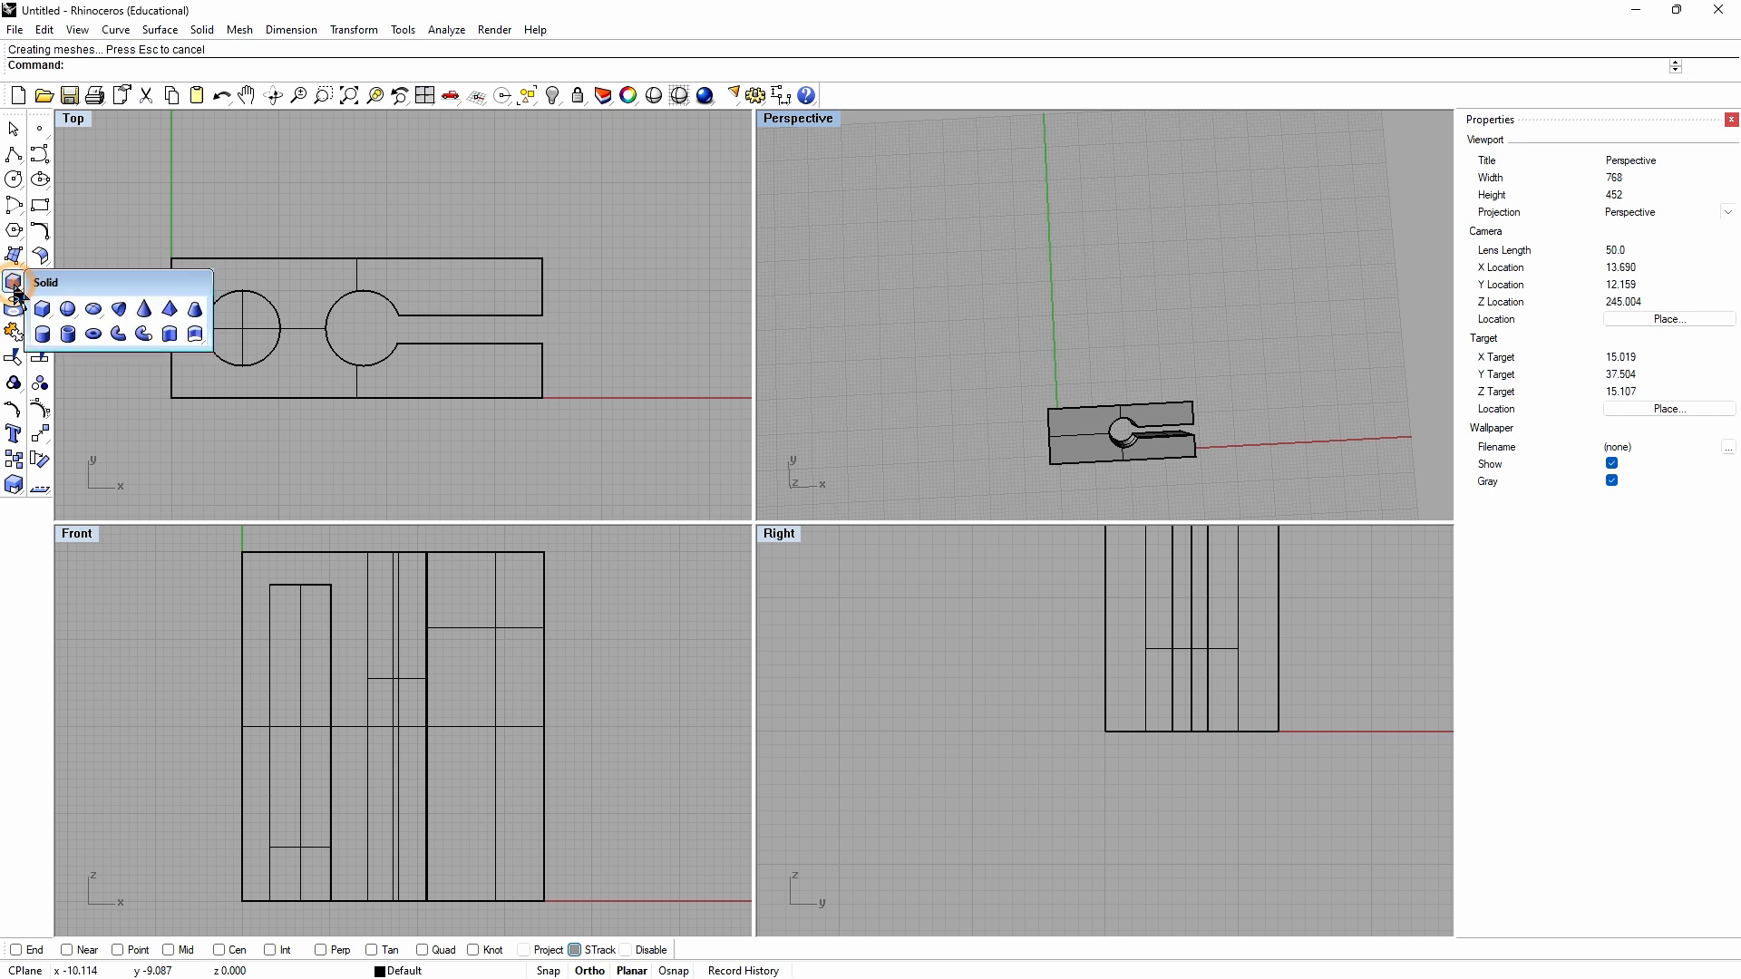
pyautogui.click(42, 334)
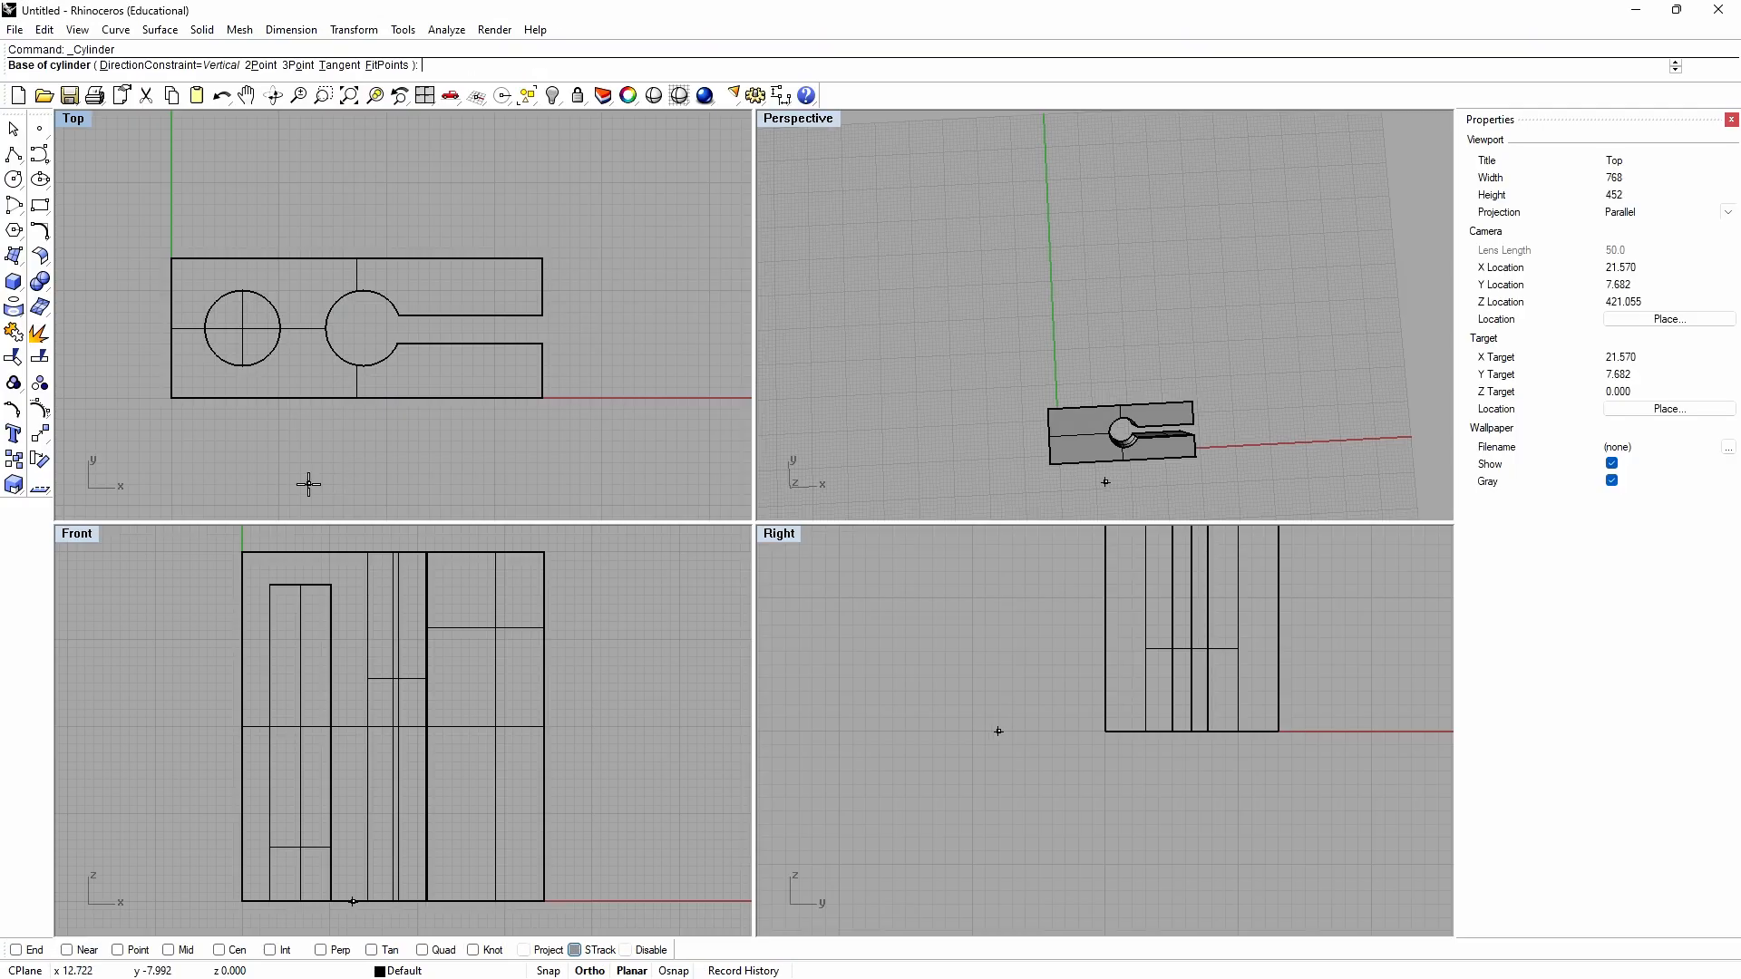
pyautogui.scroll(5, 498, 291)
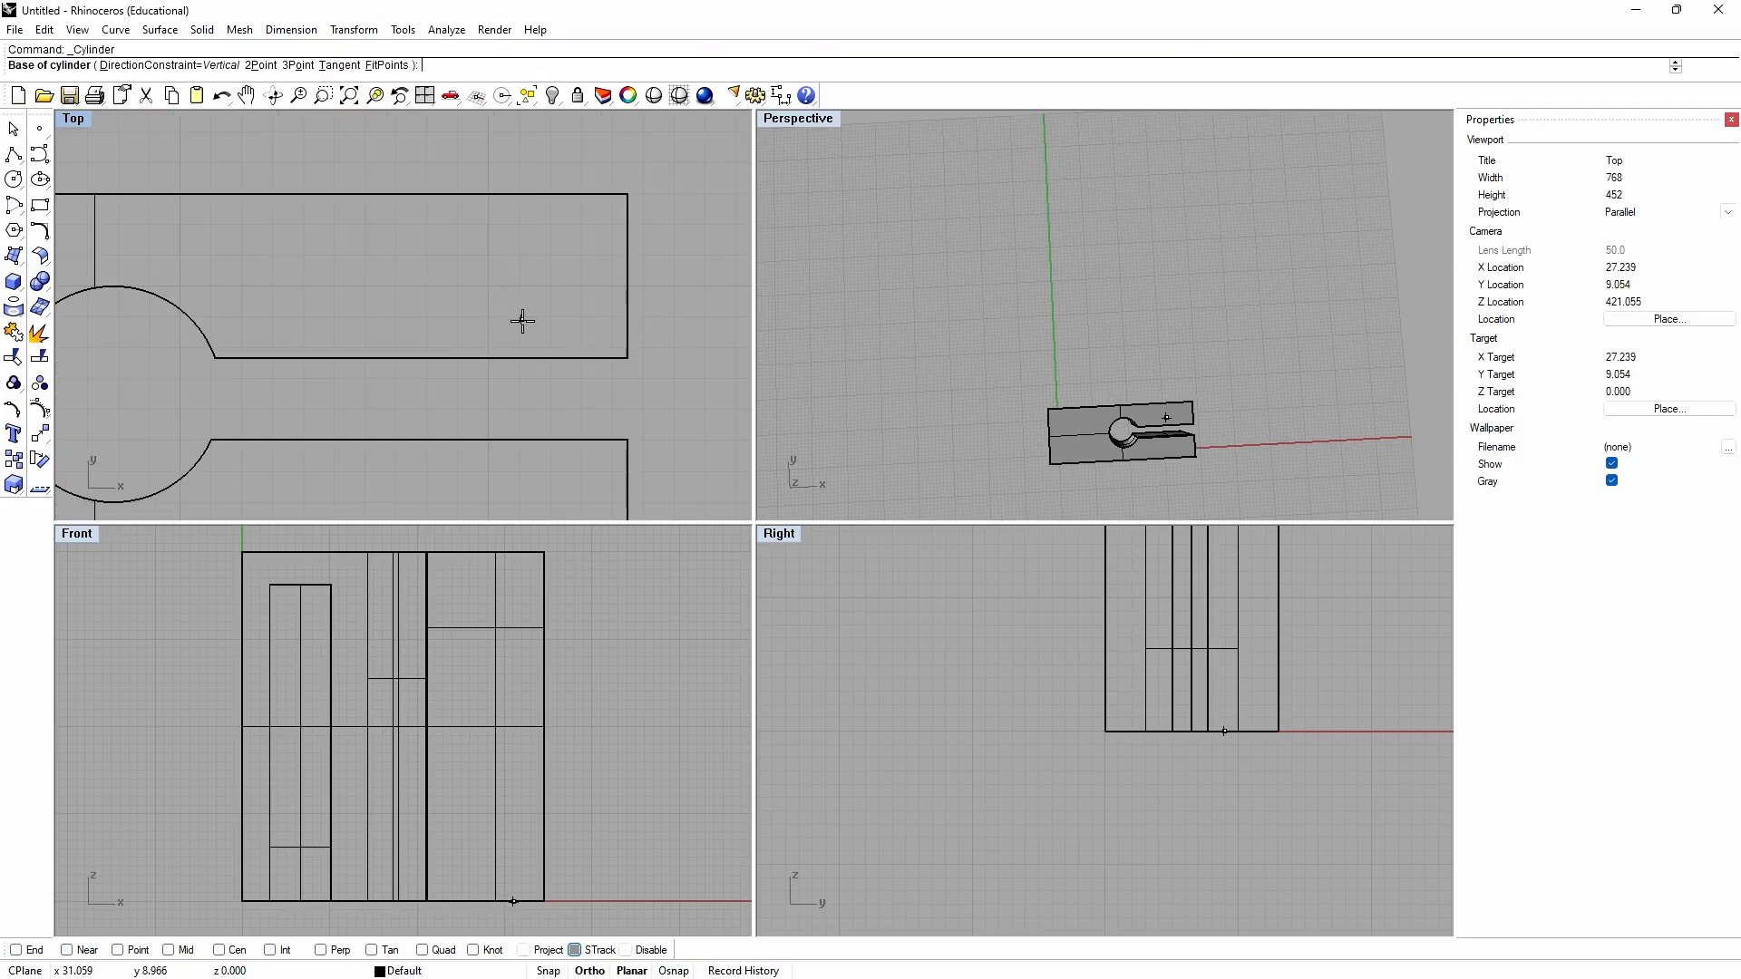
pyautogui.click(791, 119)
# Step: Dimension the thickness of the block's upper arm beside the slot in the Top view, placing the dimension just past the right end
pyautogui.click(782, 96)
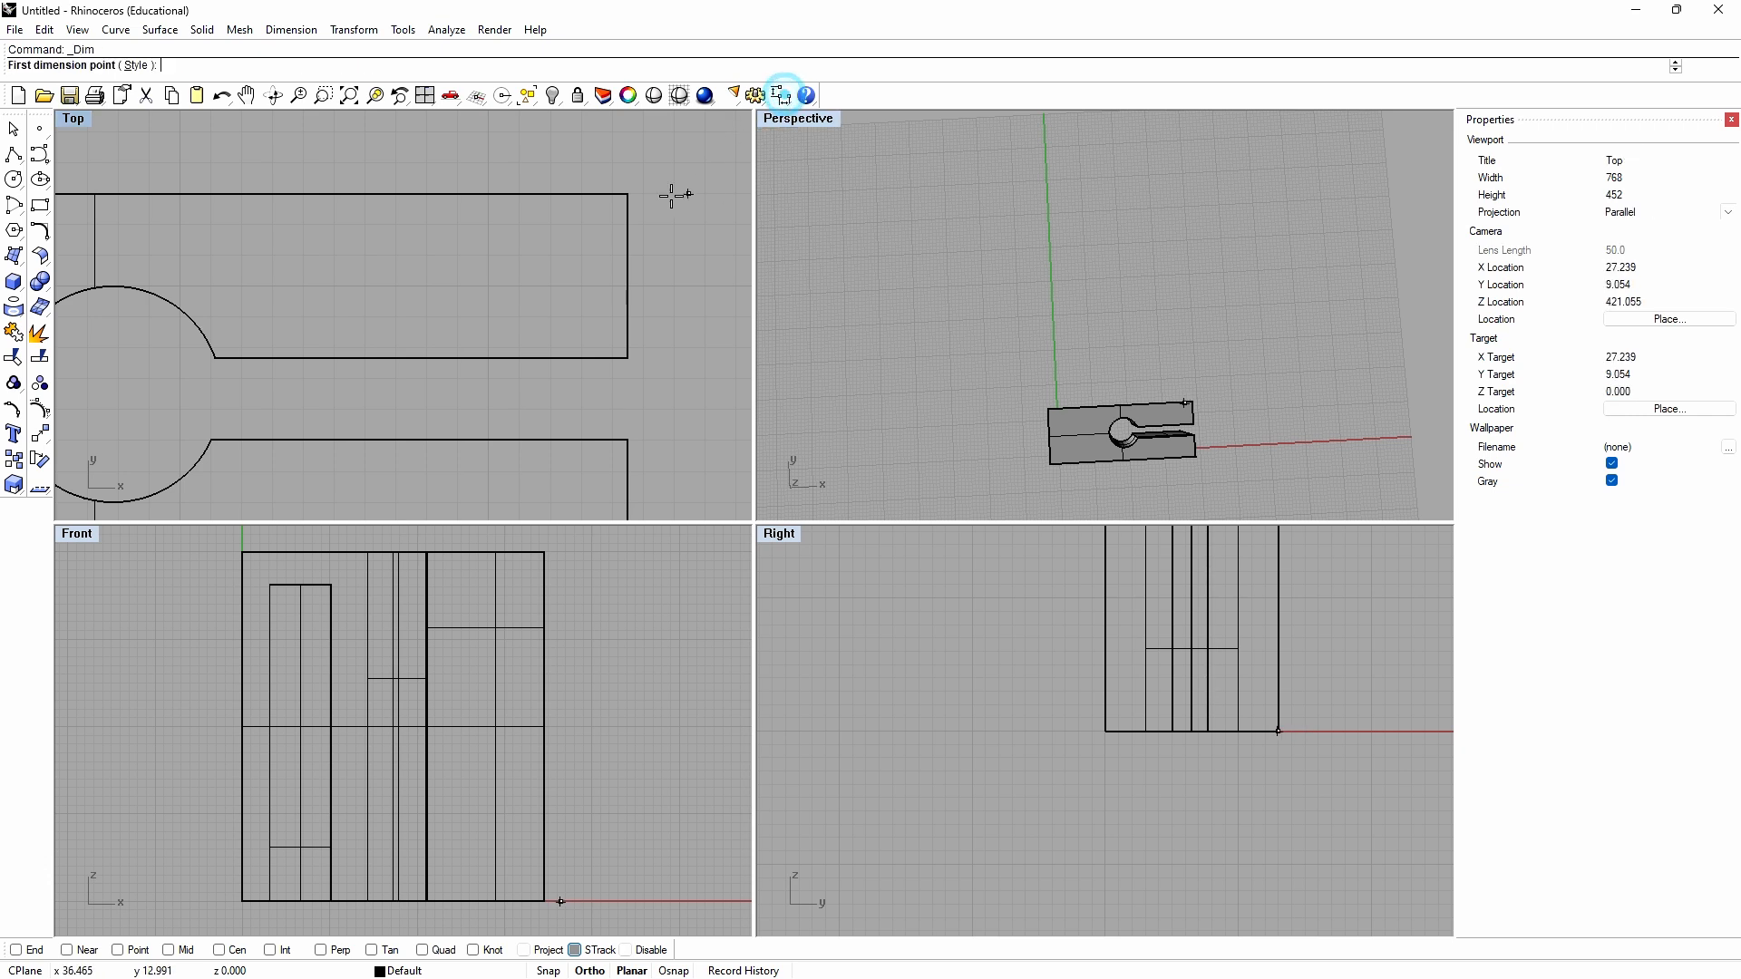
pyautogui.click(481, 194)
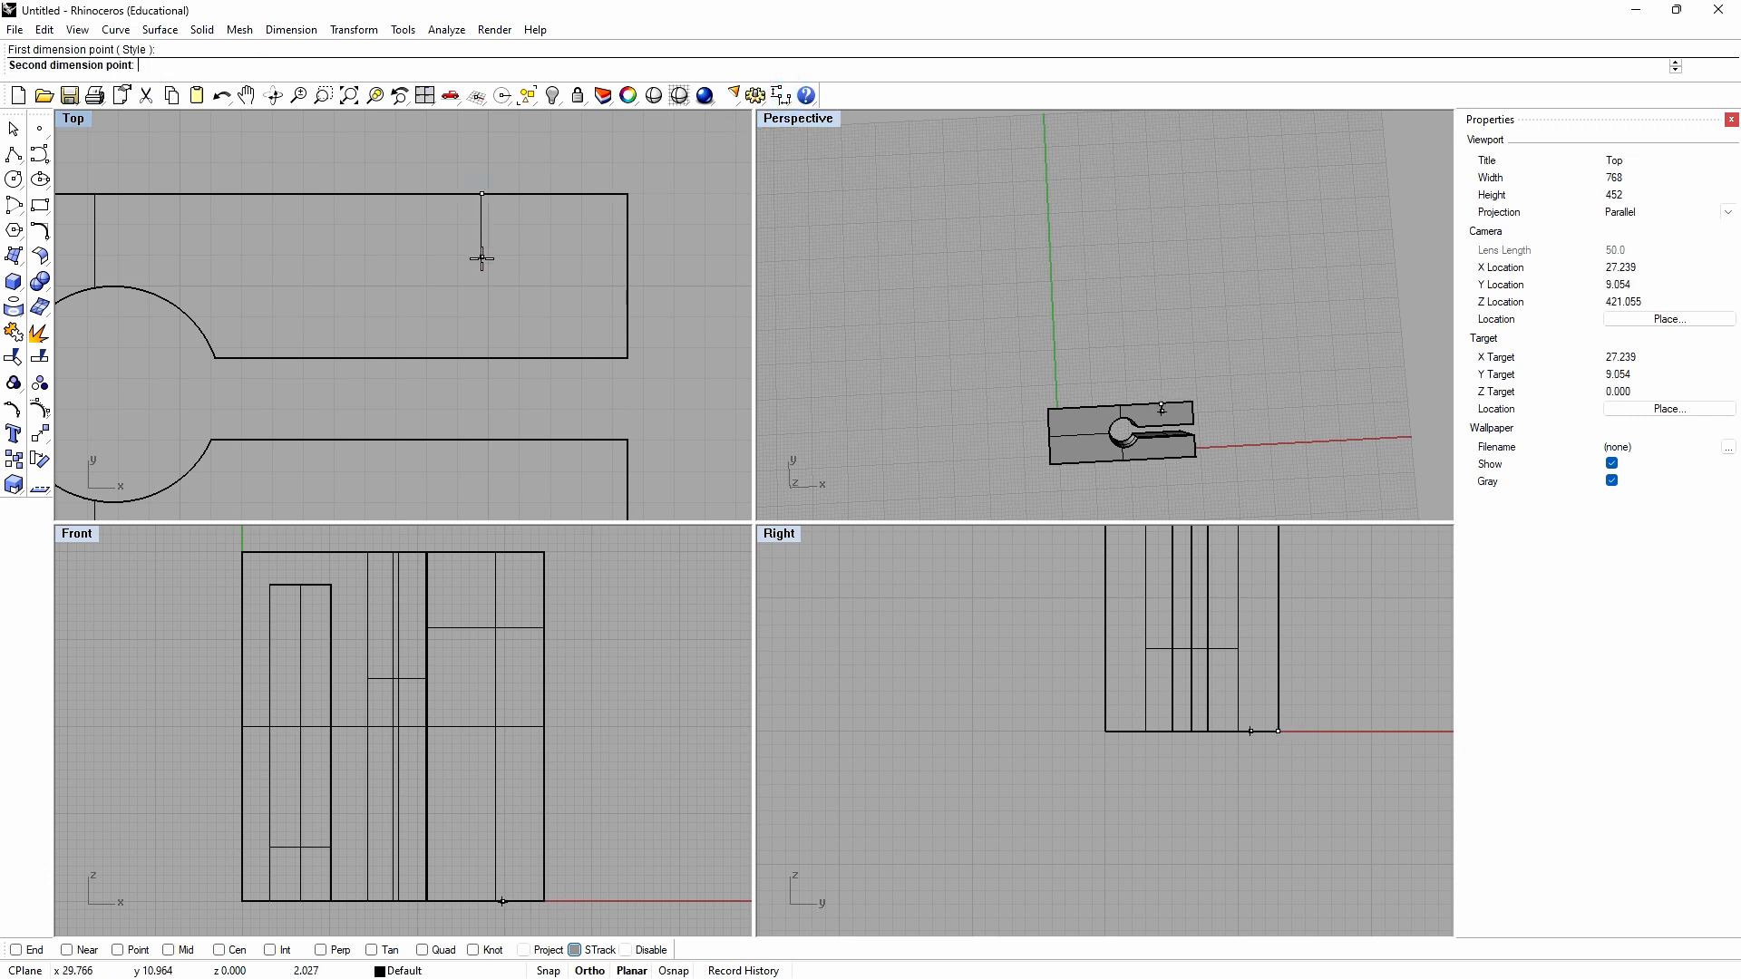
pyautogui.click(481, 358)
pyautogui.click(664, 365)
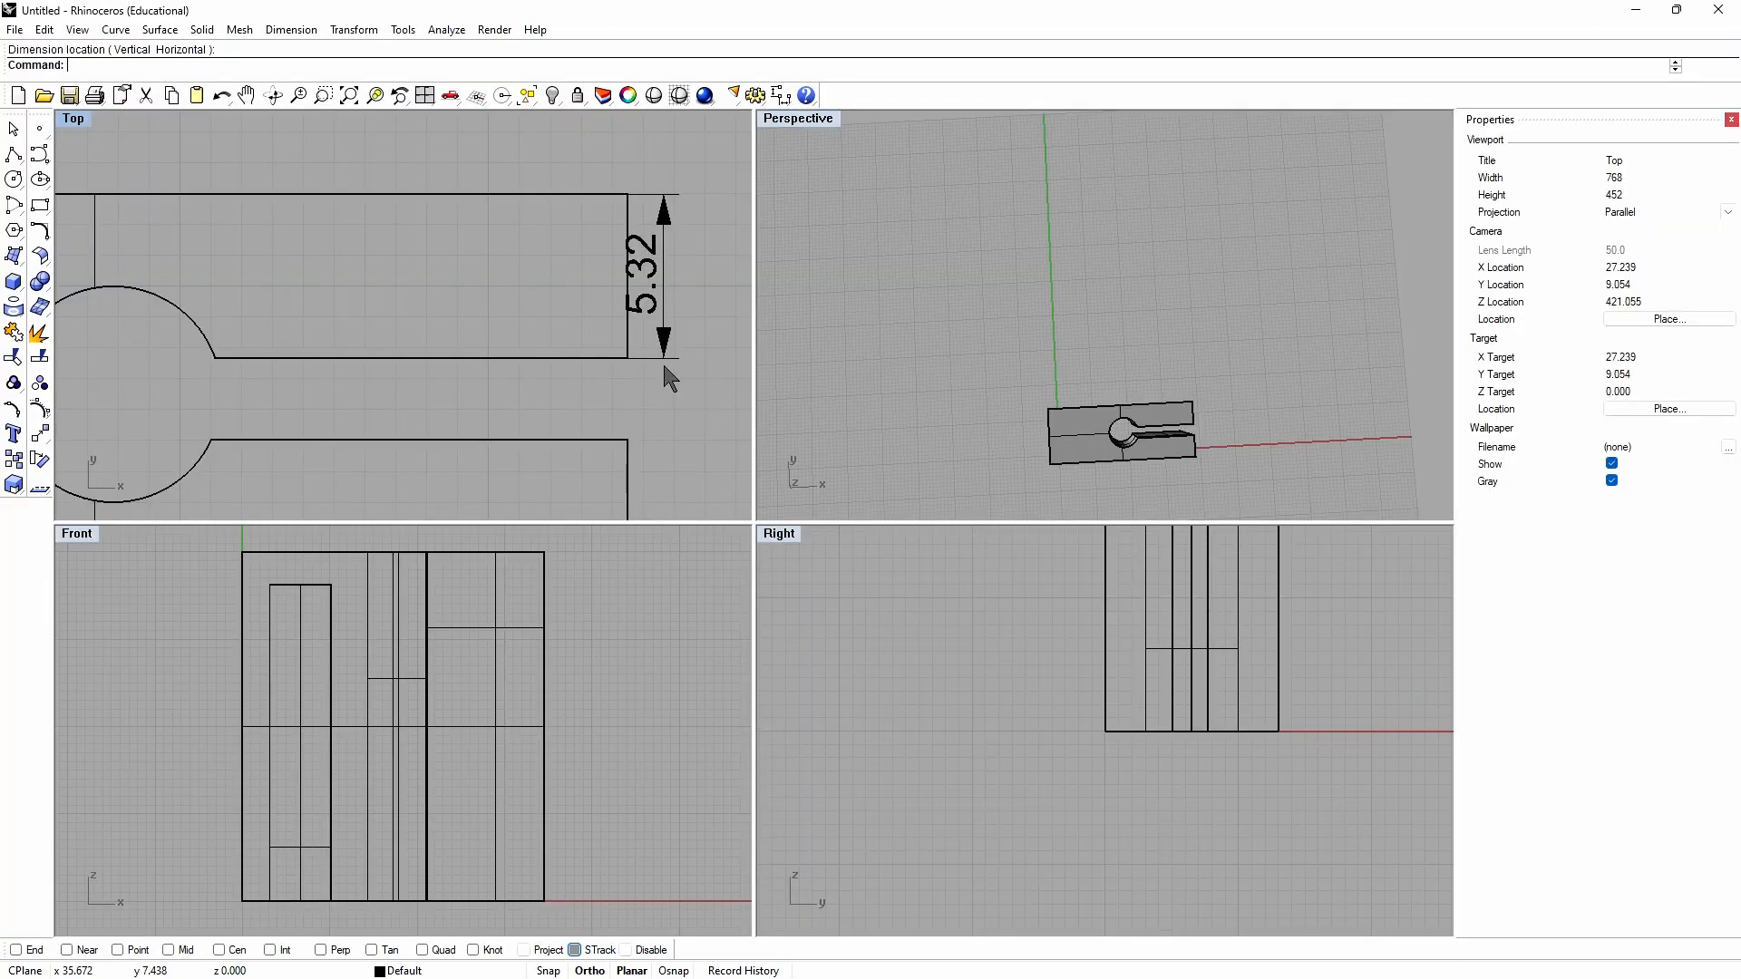
pyautogui.scroll(-5, 671, 379)
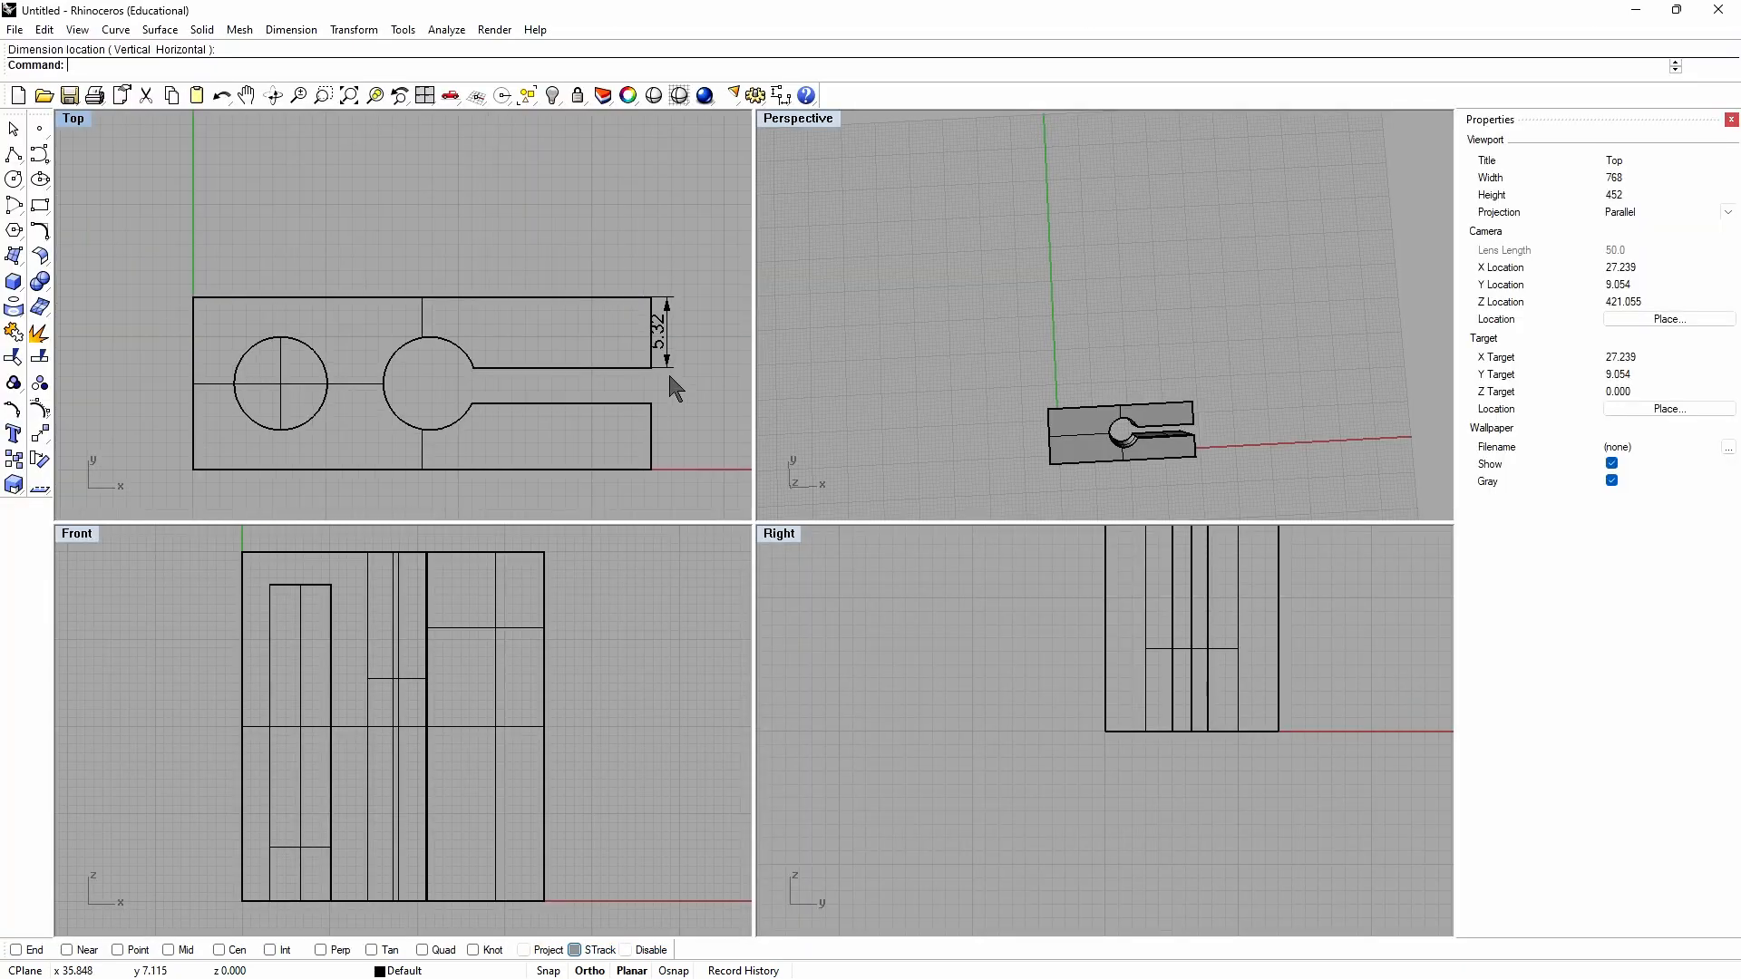
# Step: Undo the arm thickness dimension and the Boolean Difference that cut the slot
pyautogui.click(43, 31)
pyautogui.click(66, 50)
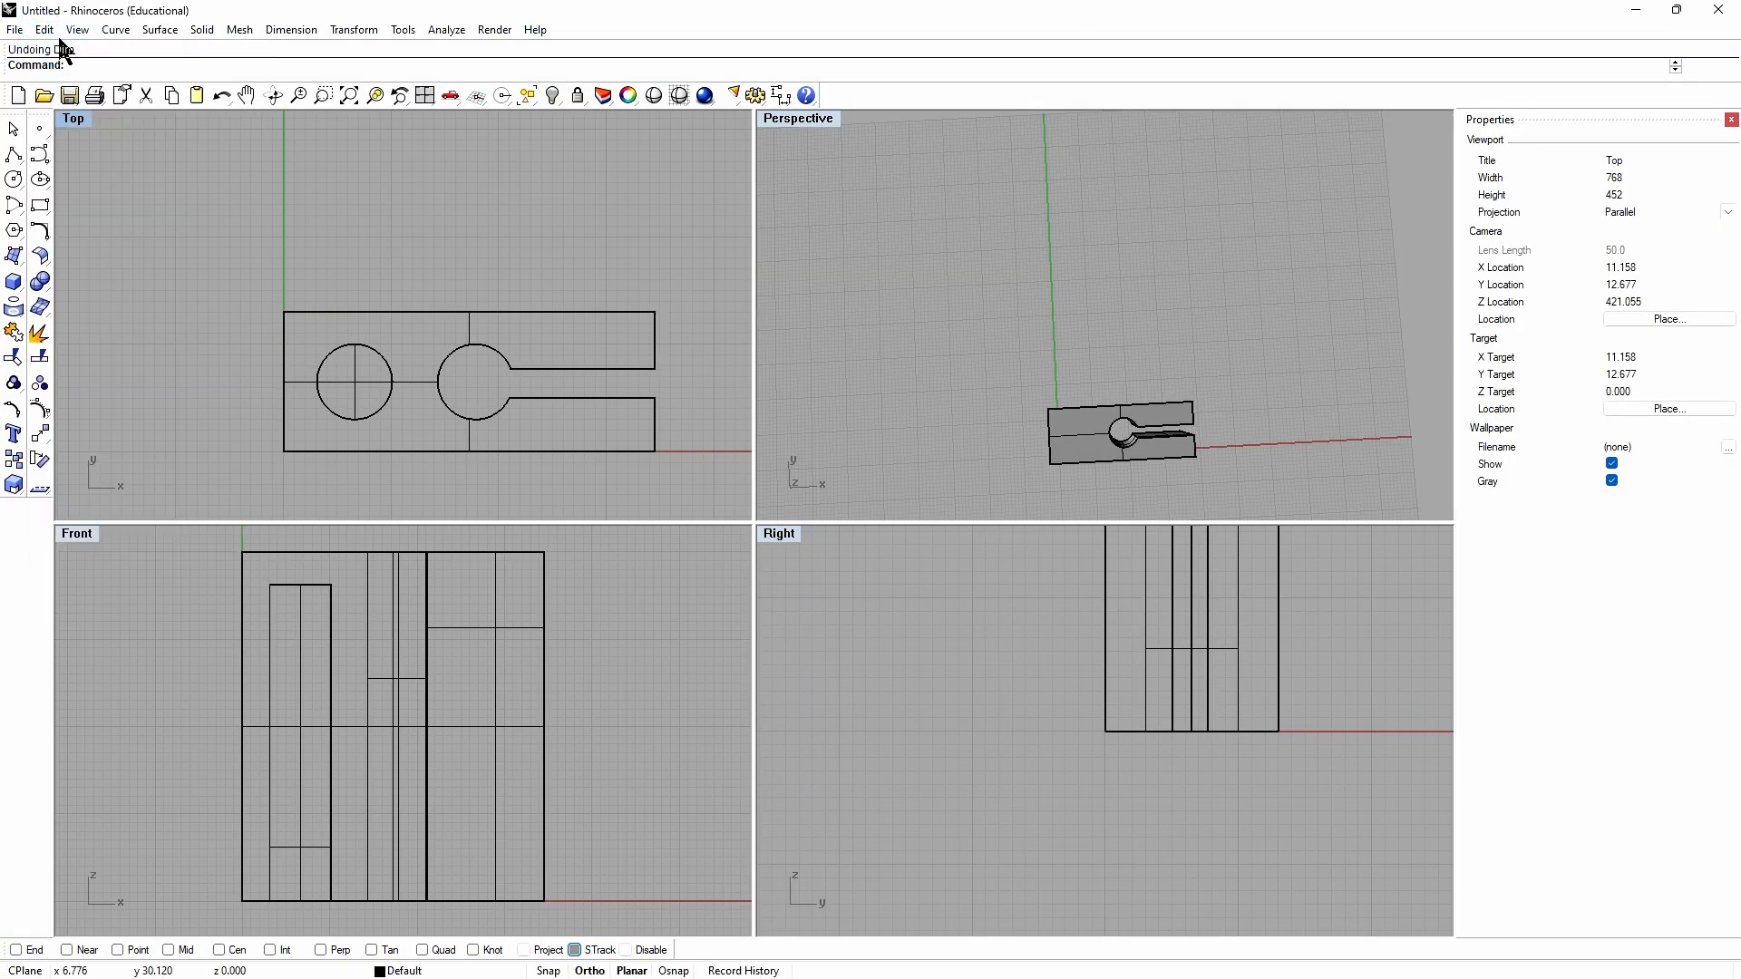
pyautogui.click(44, 30)
pyautogui.click(54, 47)
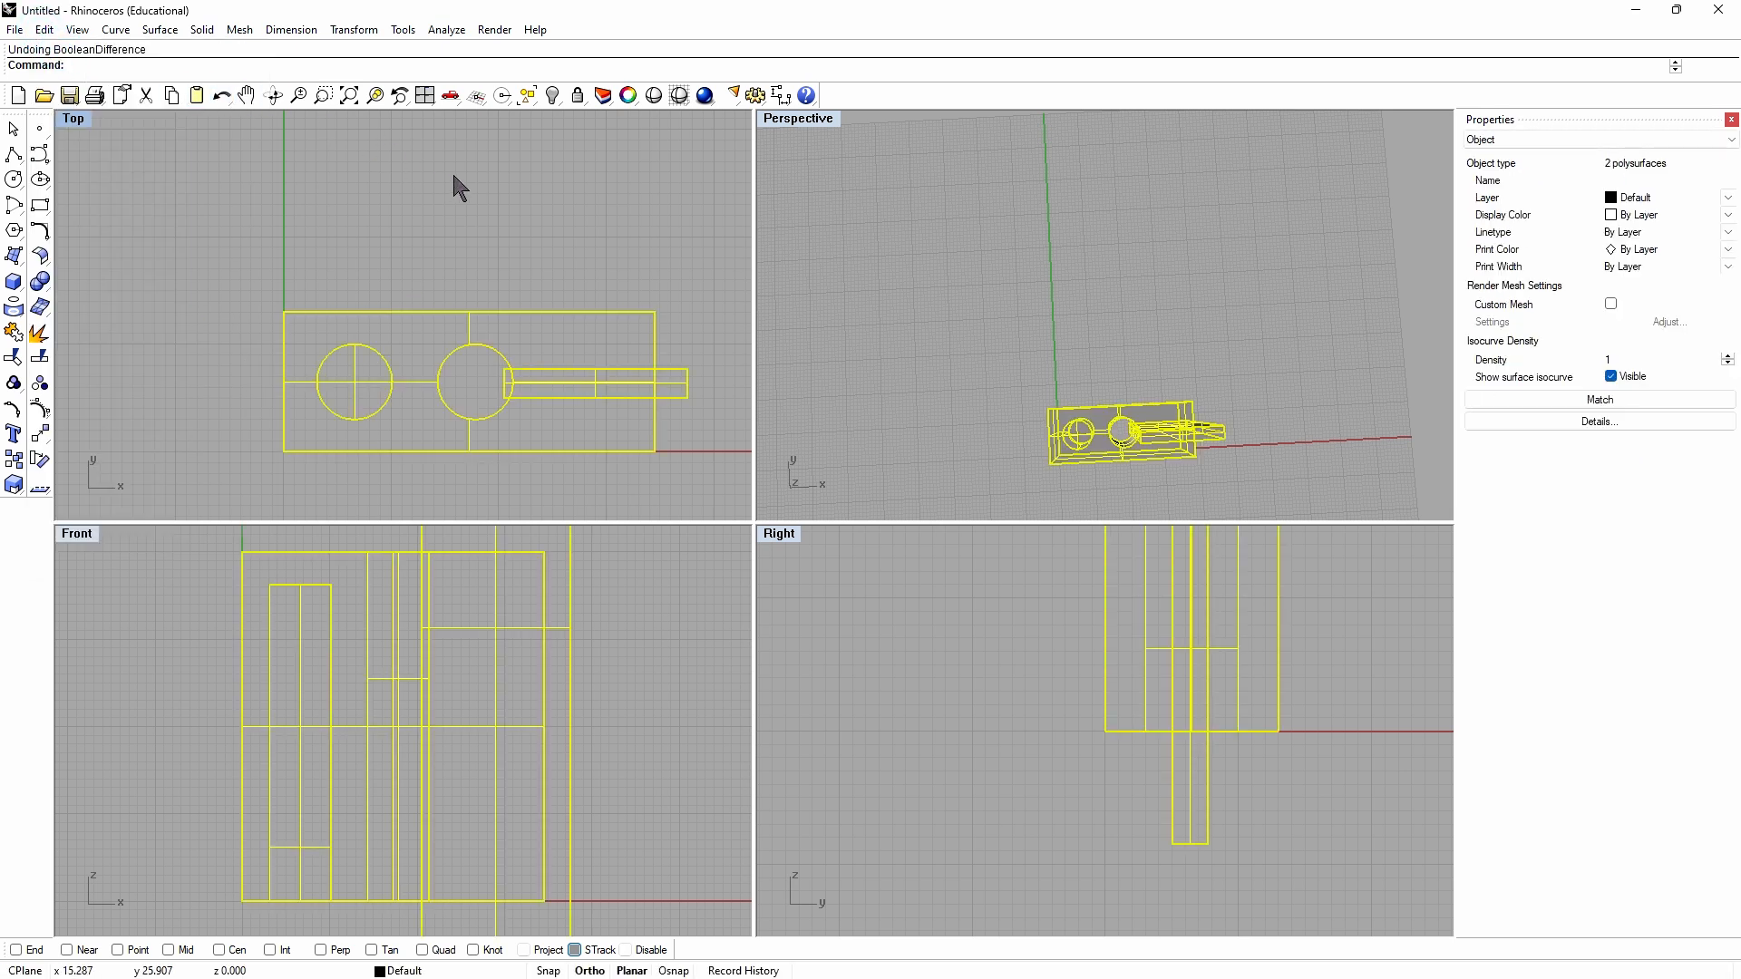
# Step: Try moving the thin box toward the block's lower edge in the Top view and dimension the gap to the block's upper edge
pyautogui.click(677, 385)
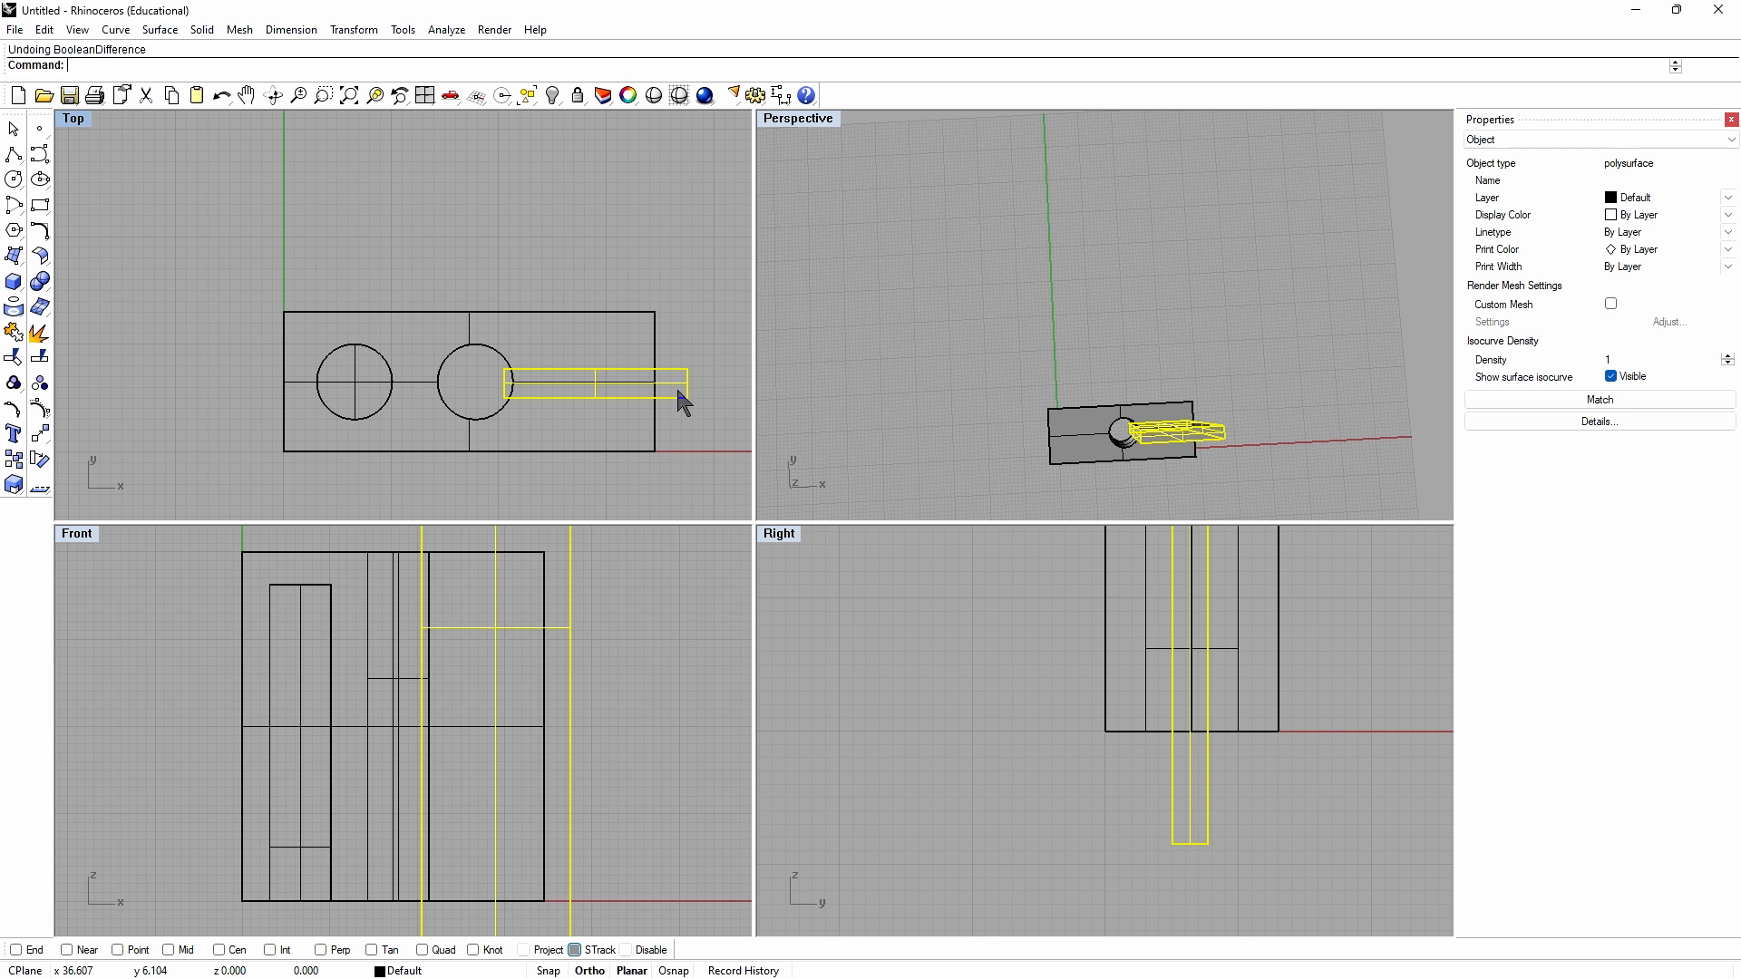
pyautogui.moveTo(683, 405); pyautogui.dragTo(685, 424)
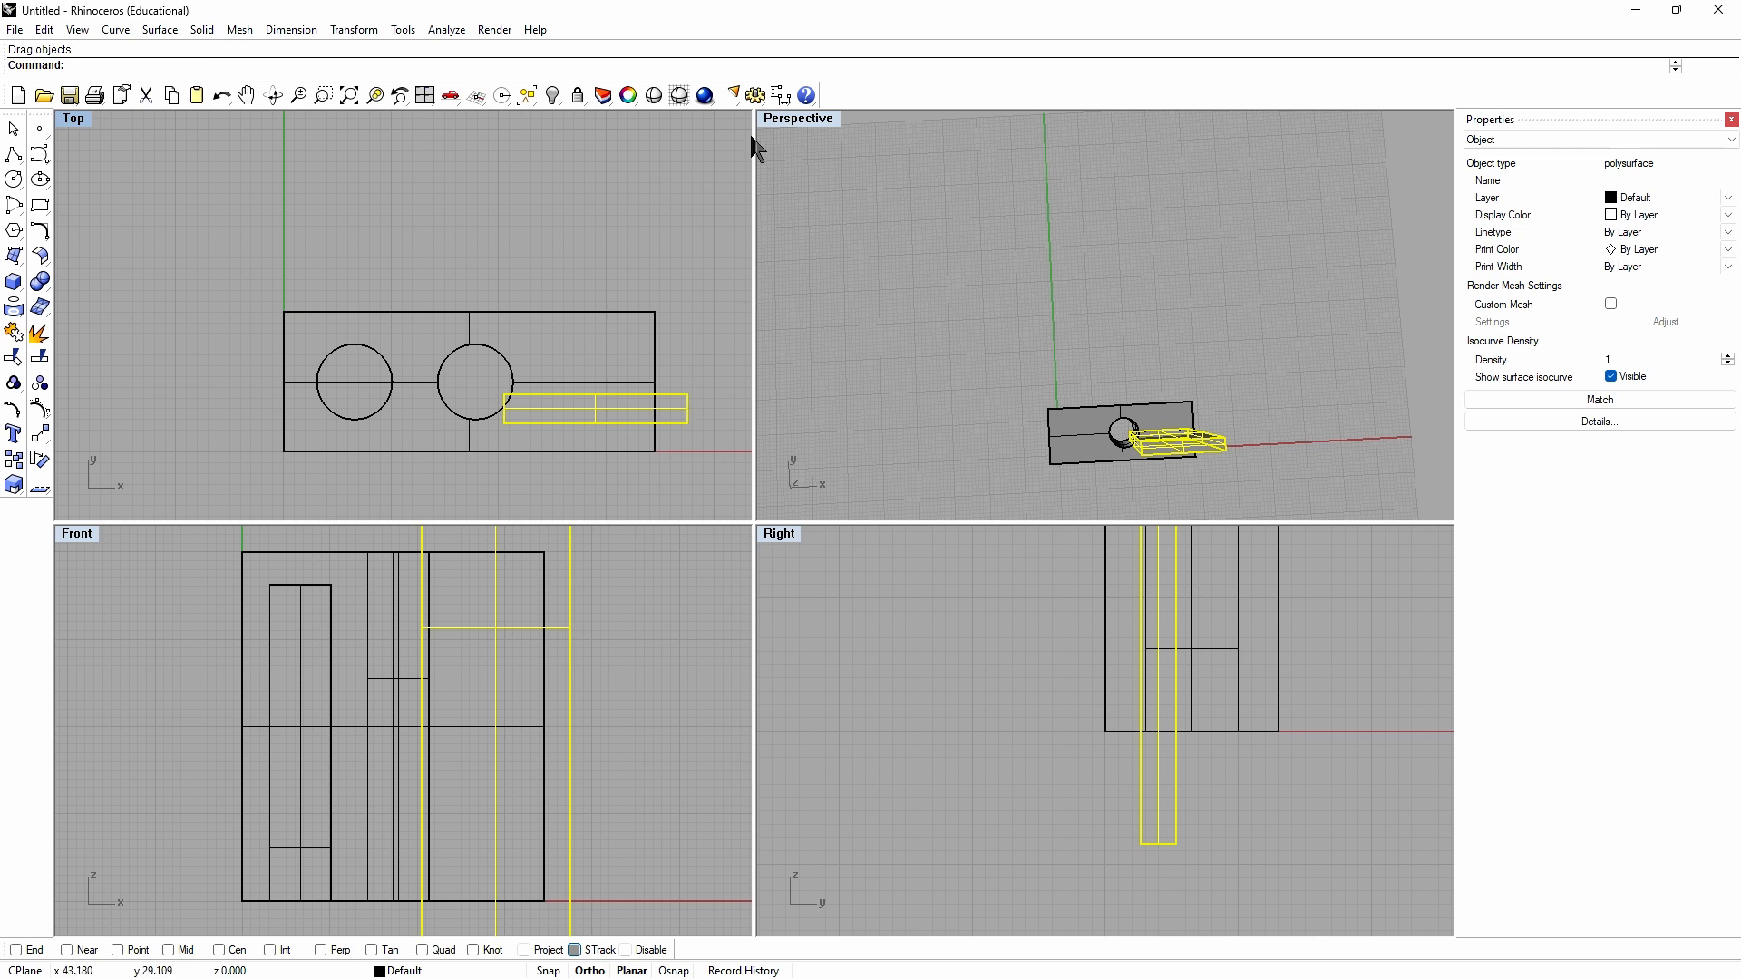
pyautogui.click(781, 95)
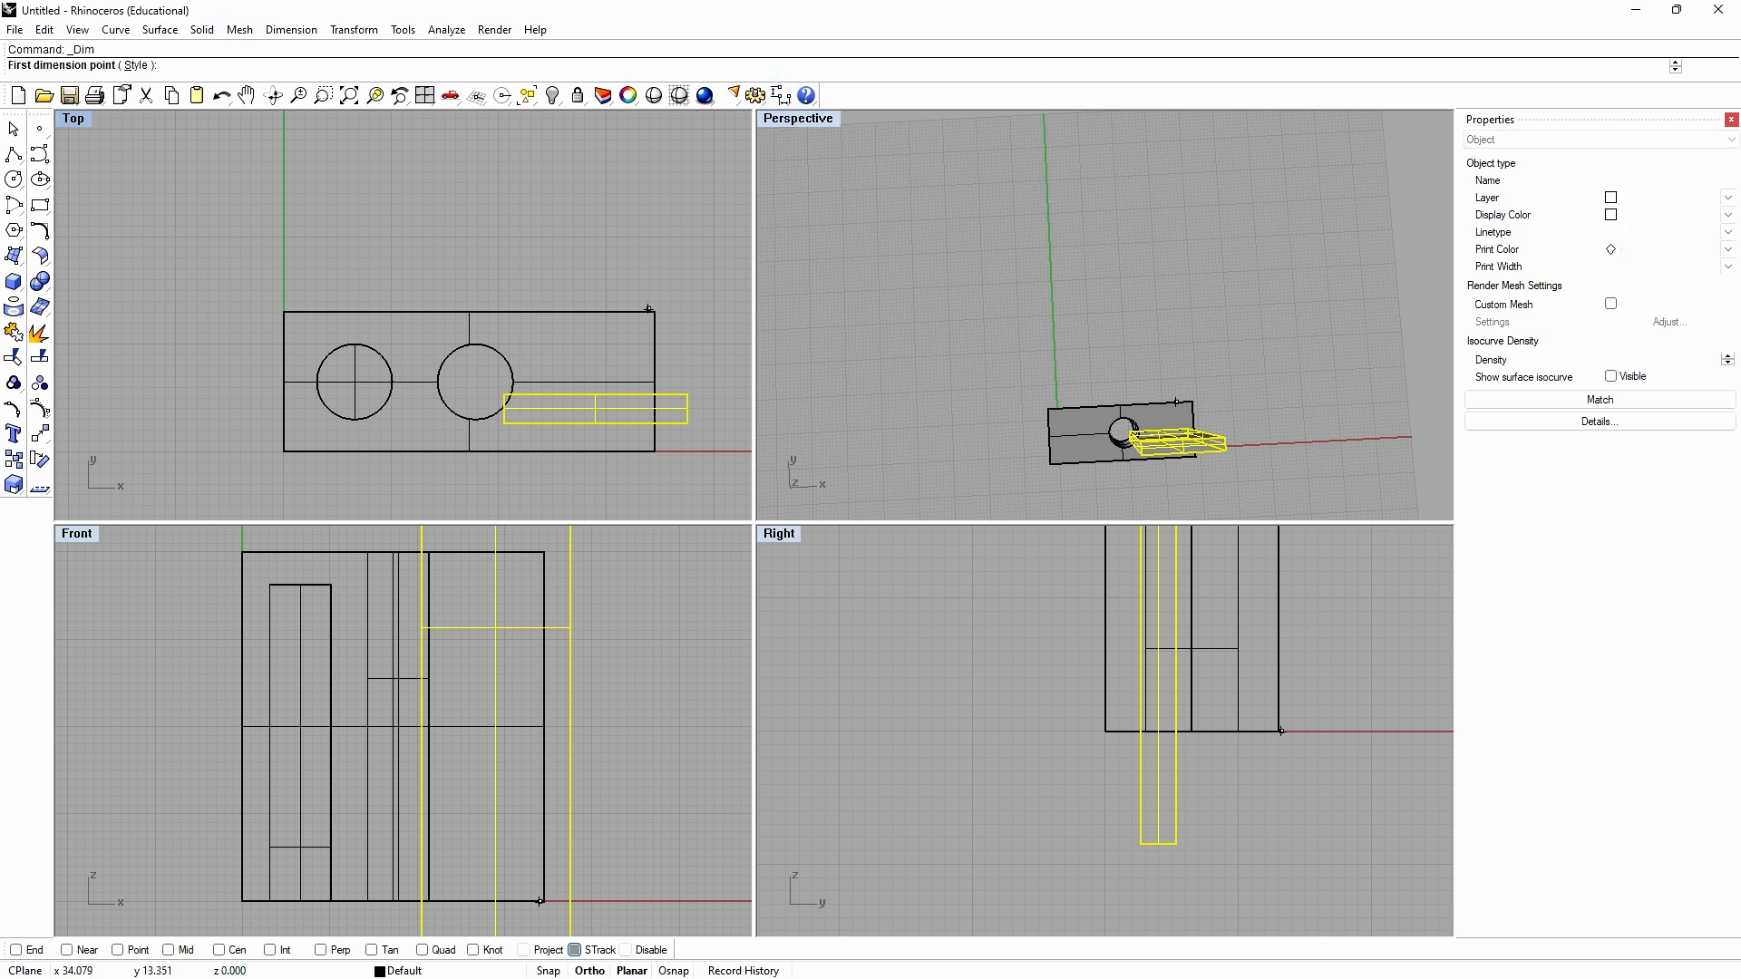
pyautogui.click(600, 392)
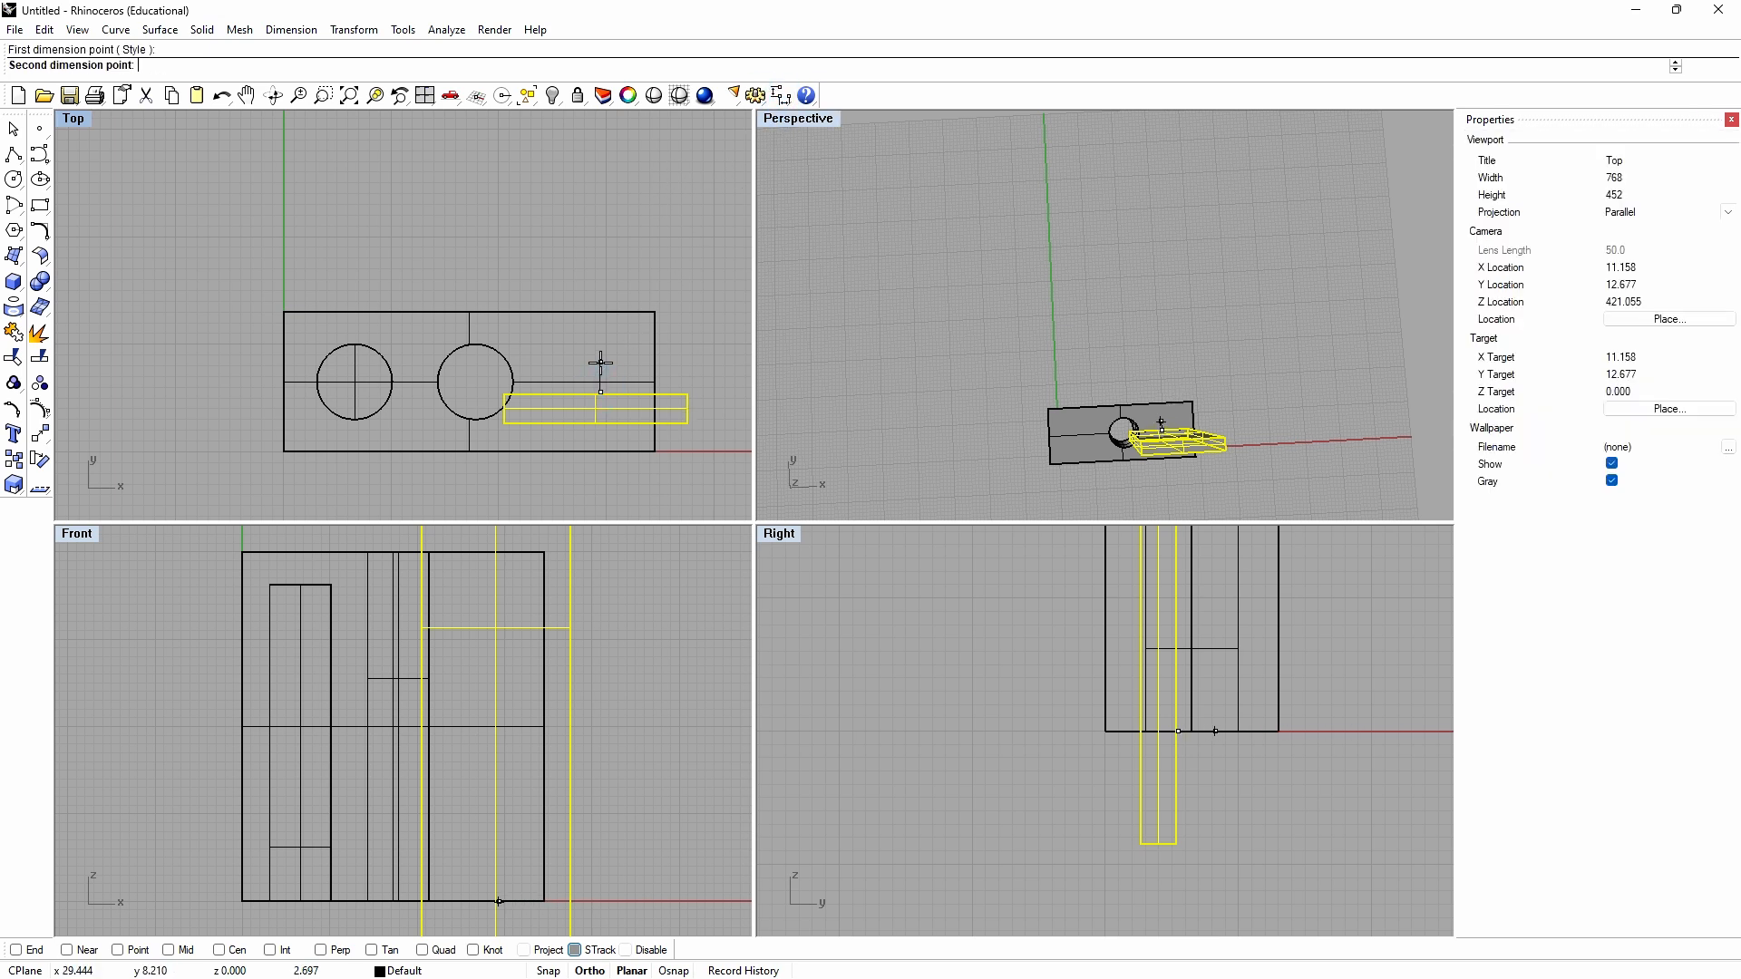
pyautogui.click(603, 311)
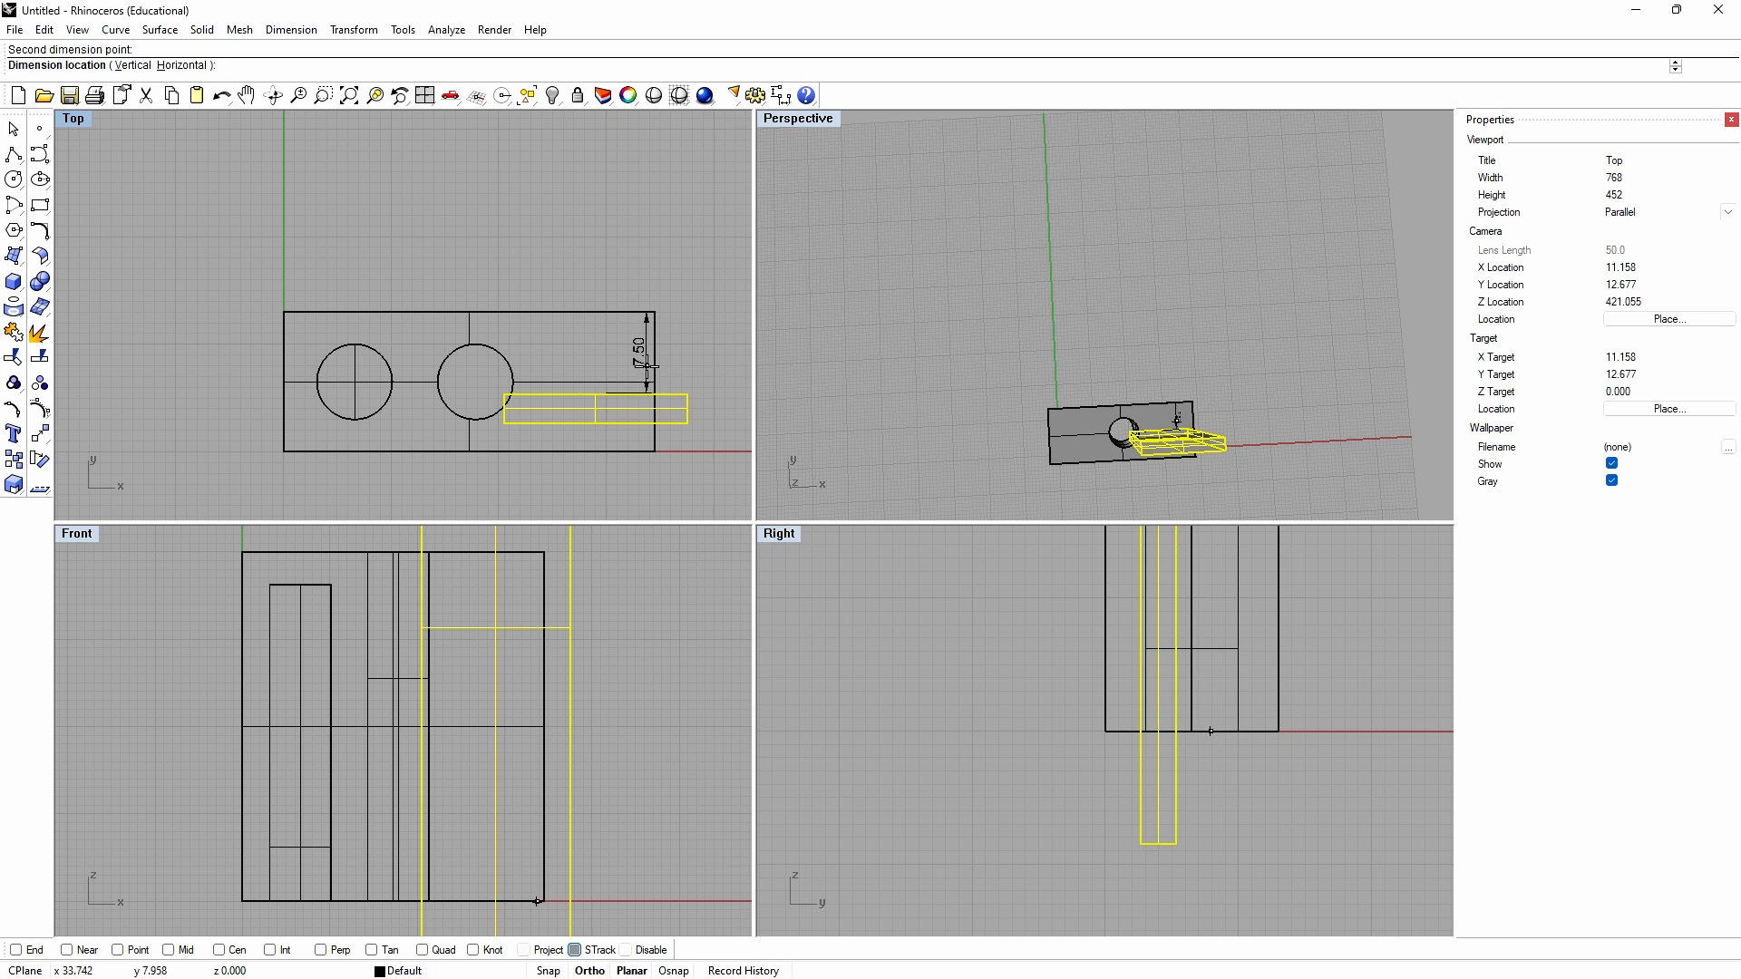
pyautogui.click(589, 371)
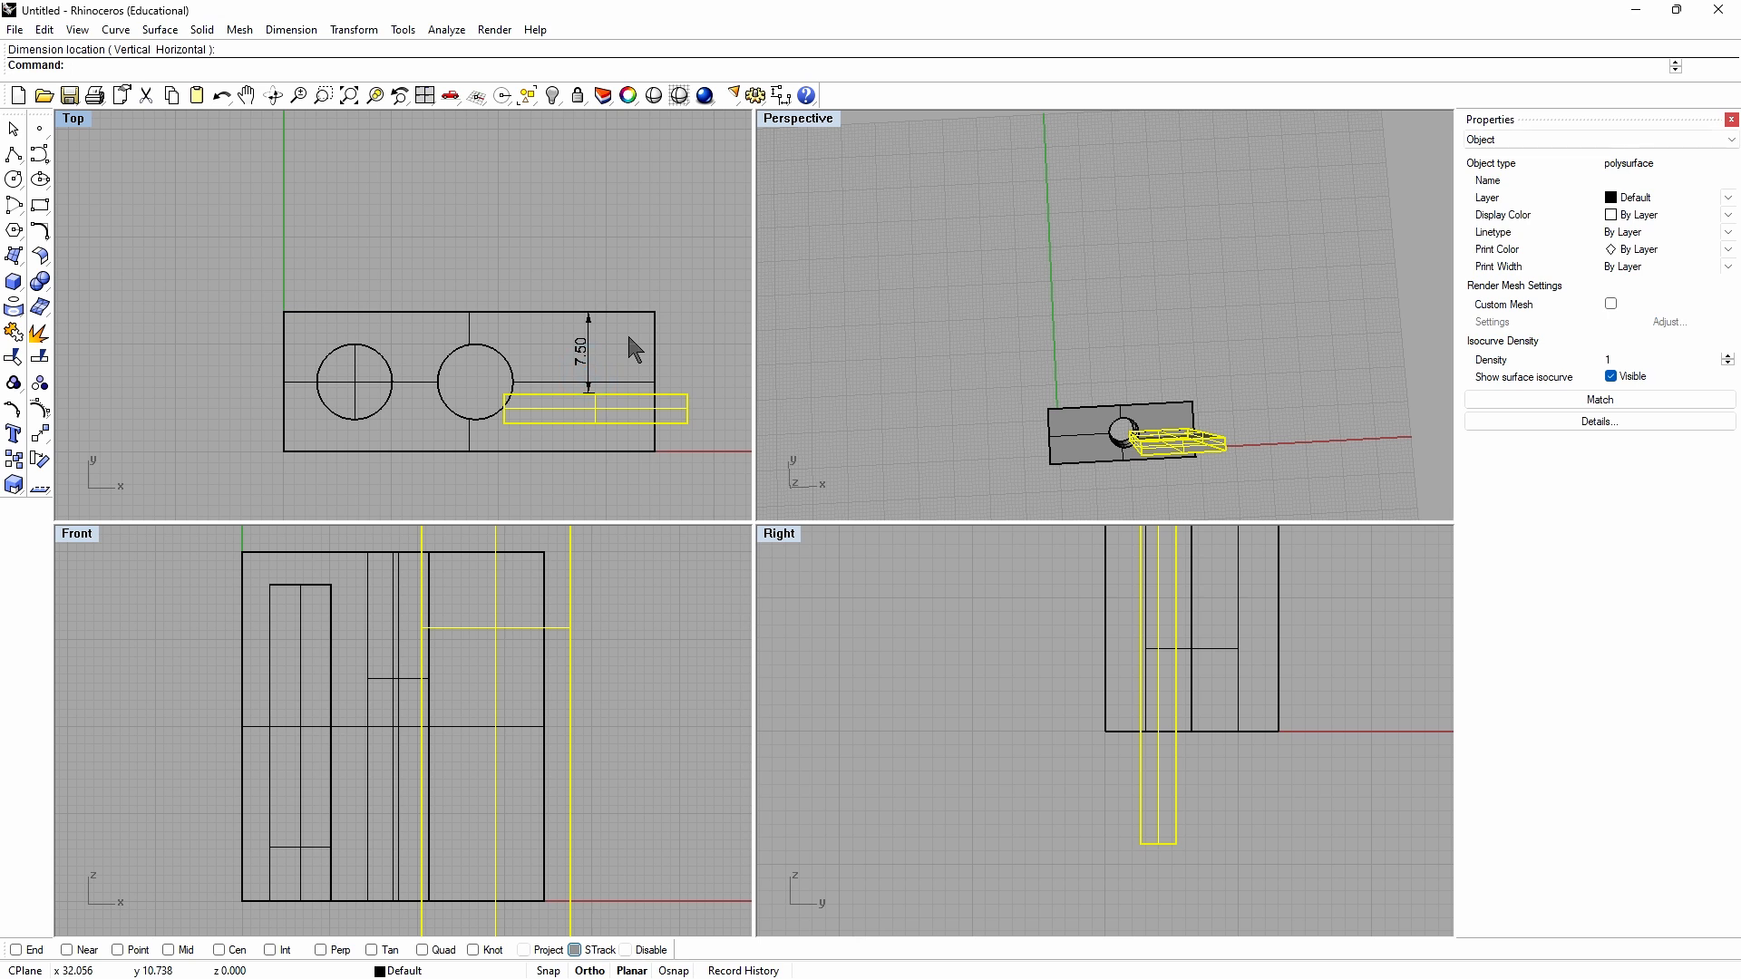
pyautogui.click(566, 265)
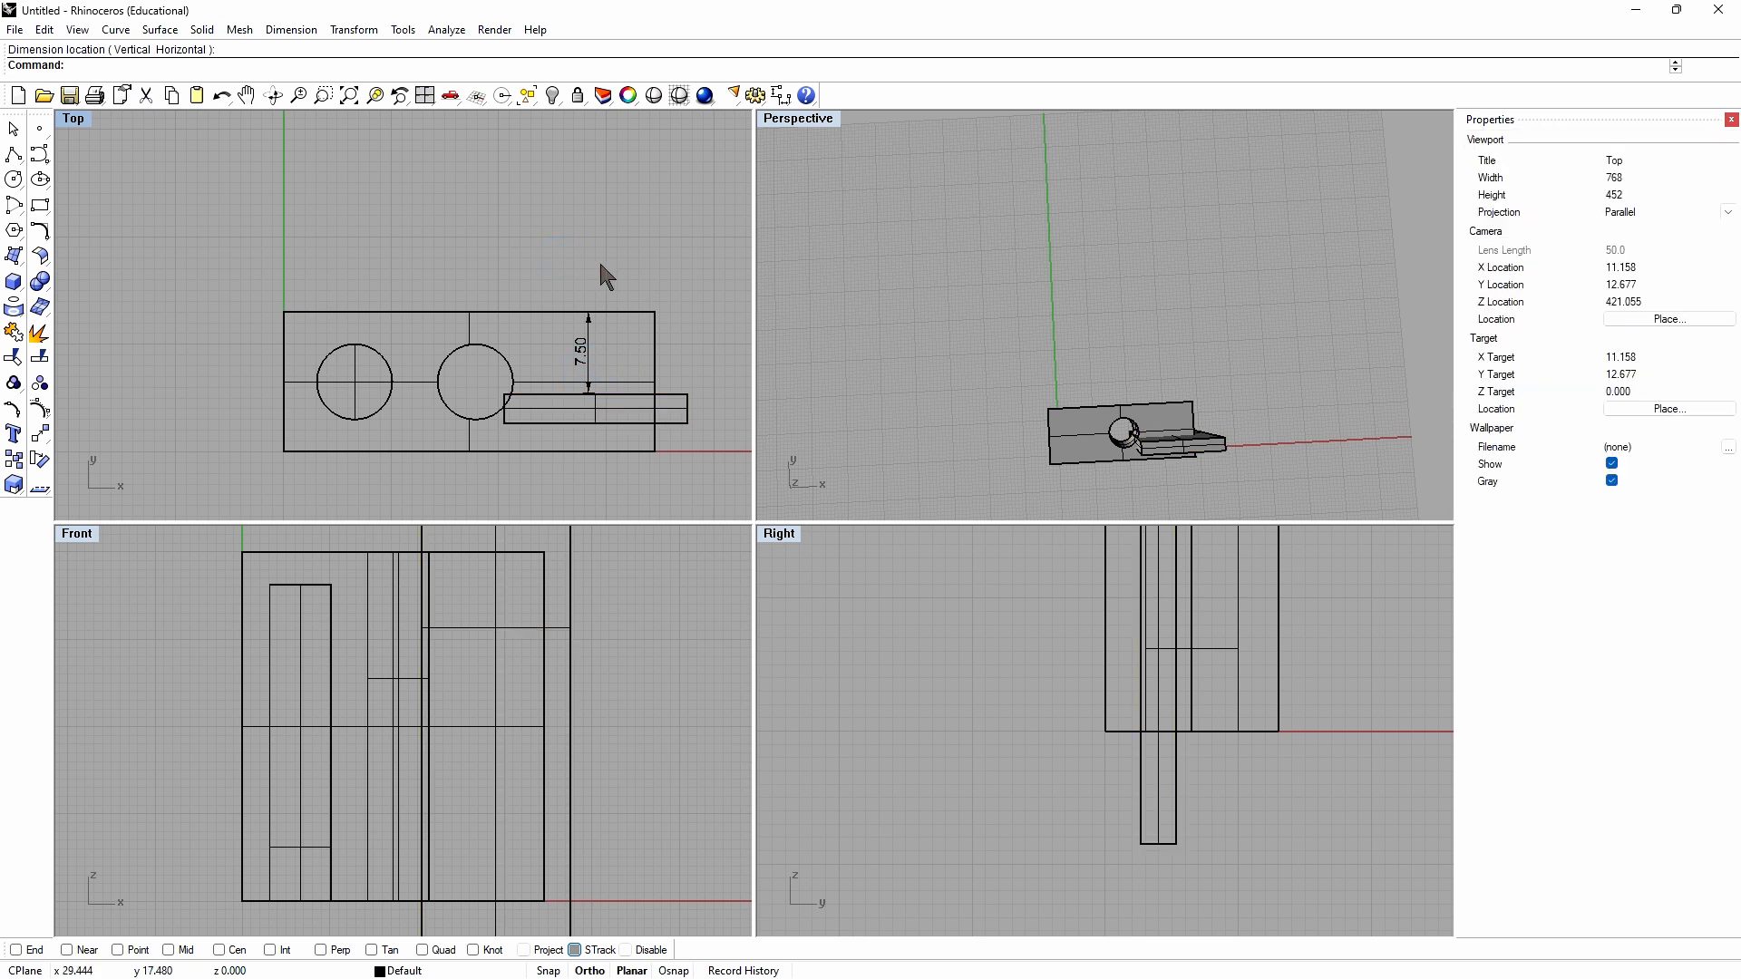
# Step: Undo the gap dimension and the thin box's last move
pyautogui.click(44, 29)
pyautogui.click(54, 49)
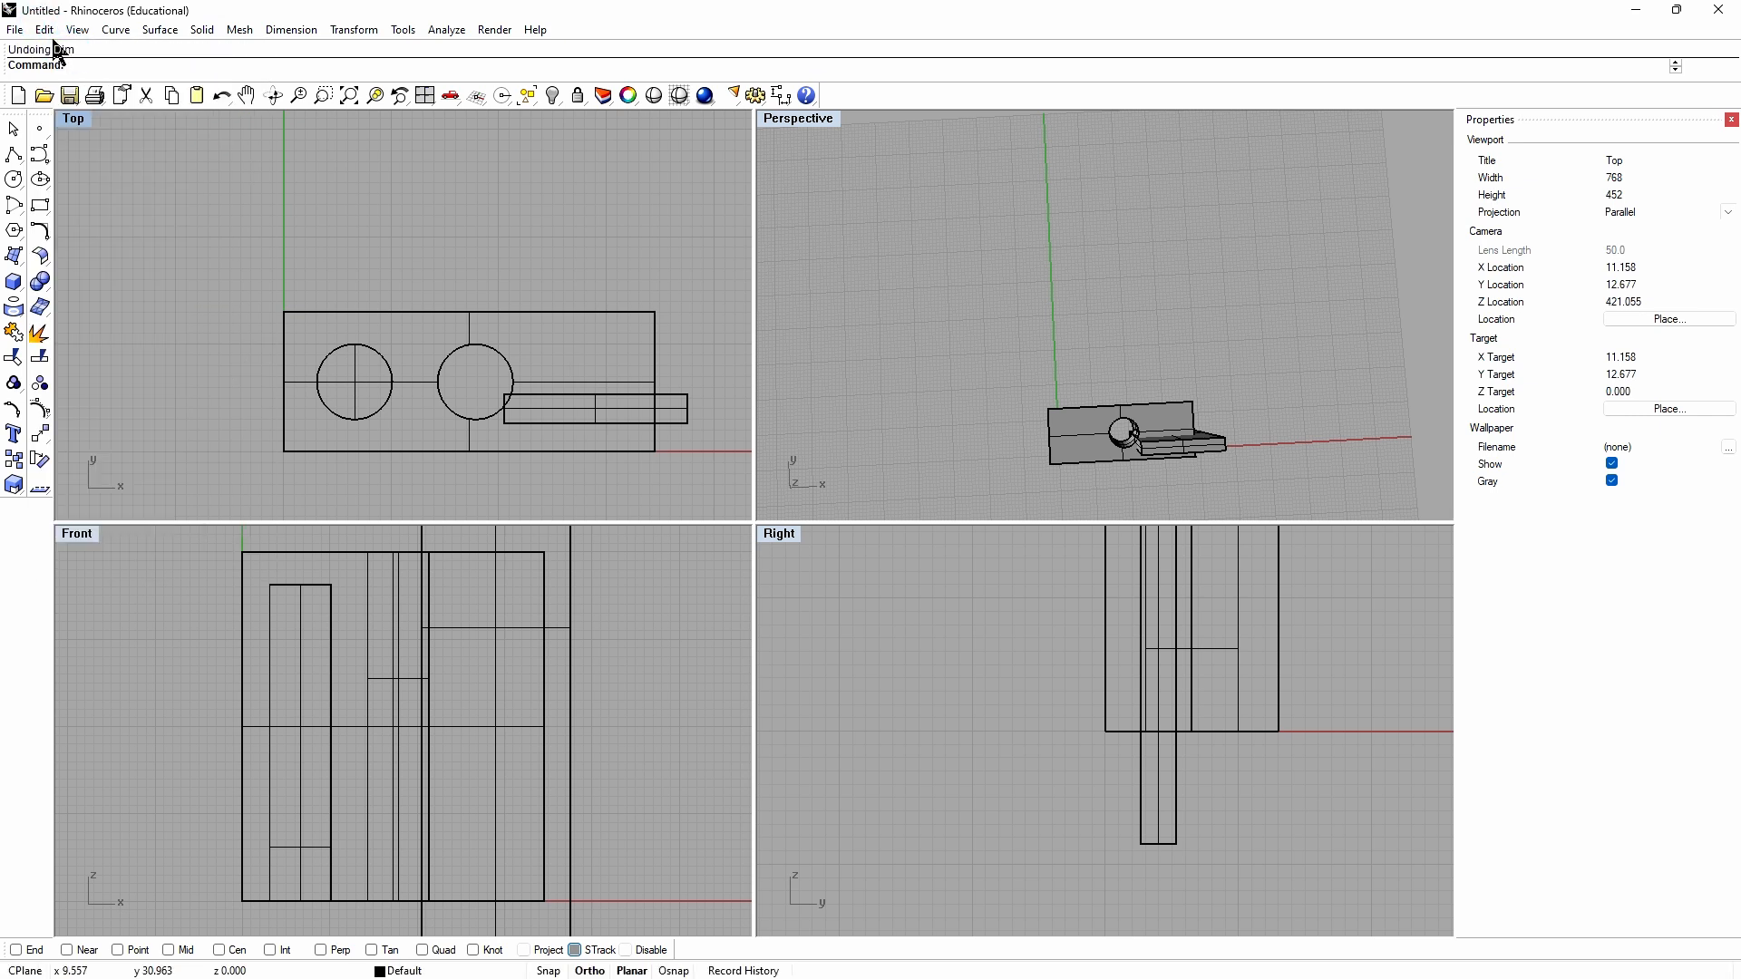
pyautogui.click(44, 29)
pyautogui.click(56, 49)
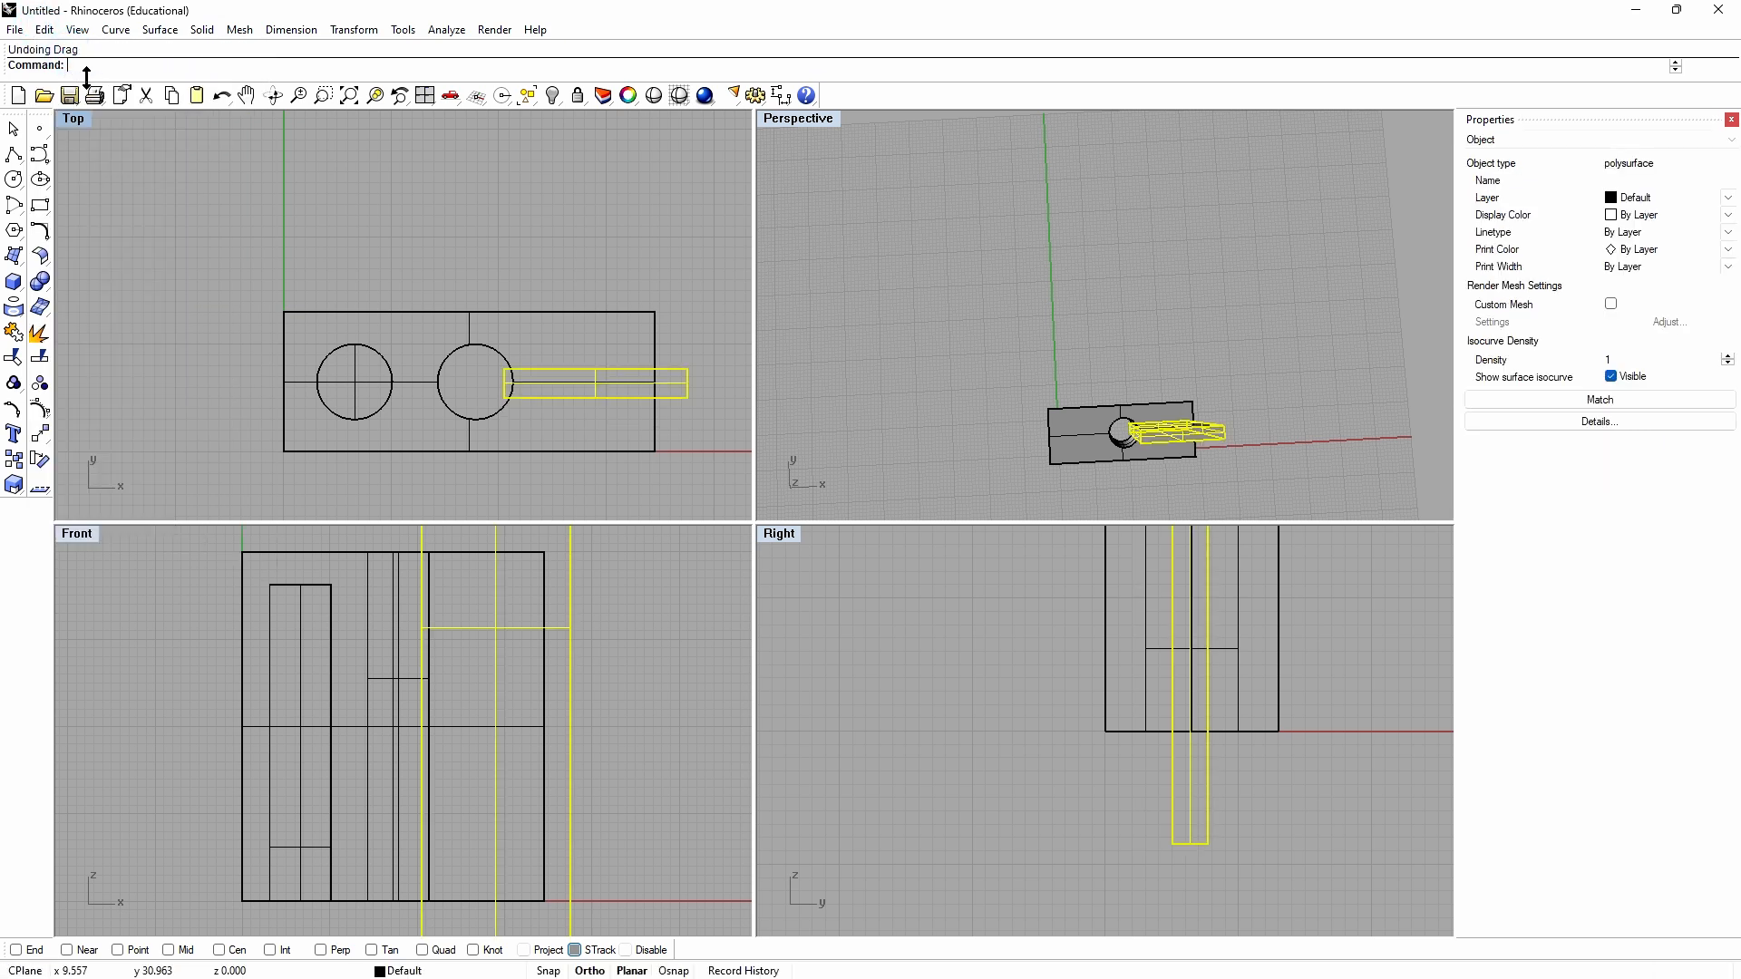
pyautogui.click(514, 209)
pyautogui.click(13, 281)
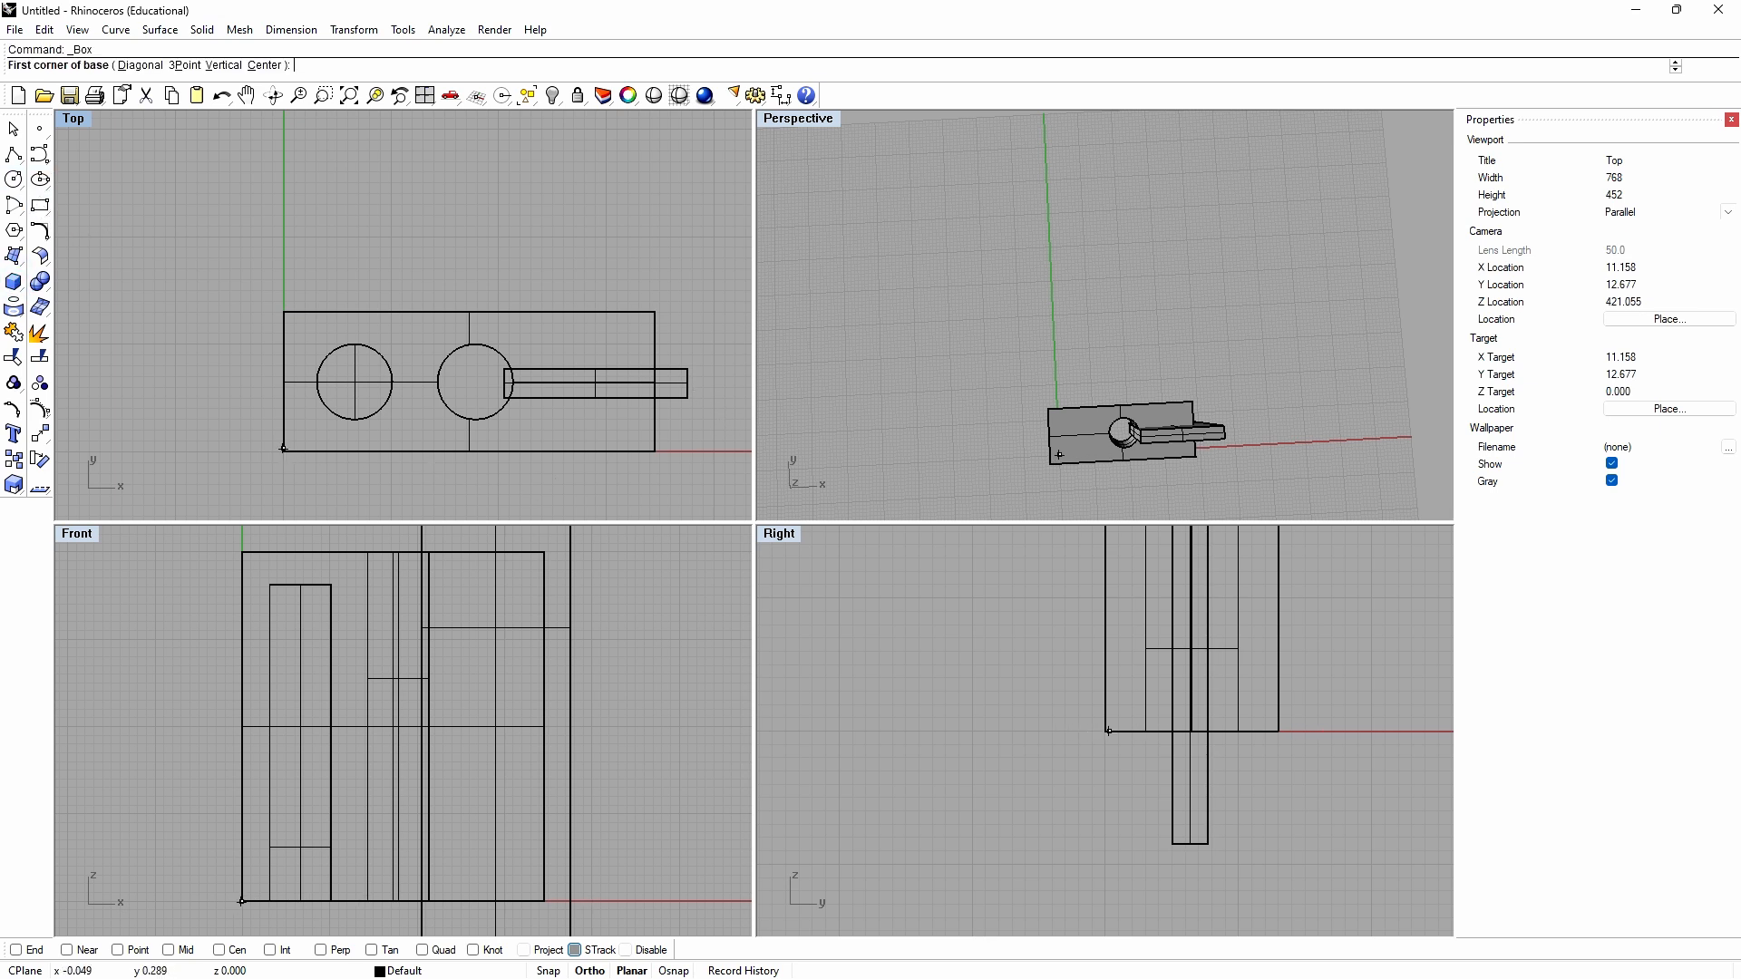
pyautogui.click(779, 95)
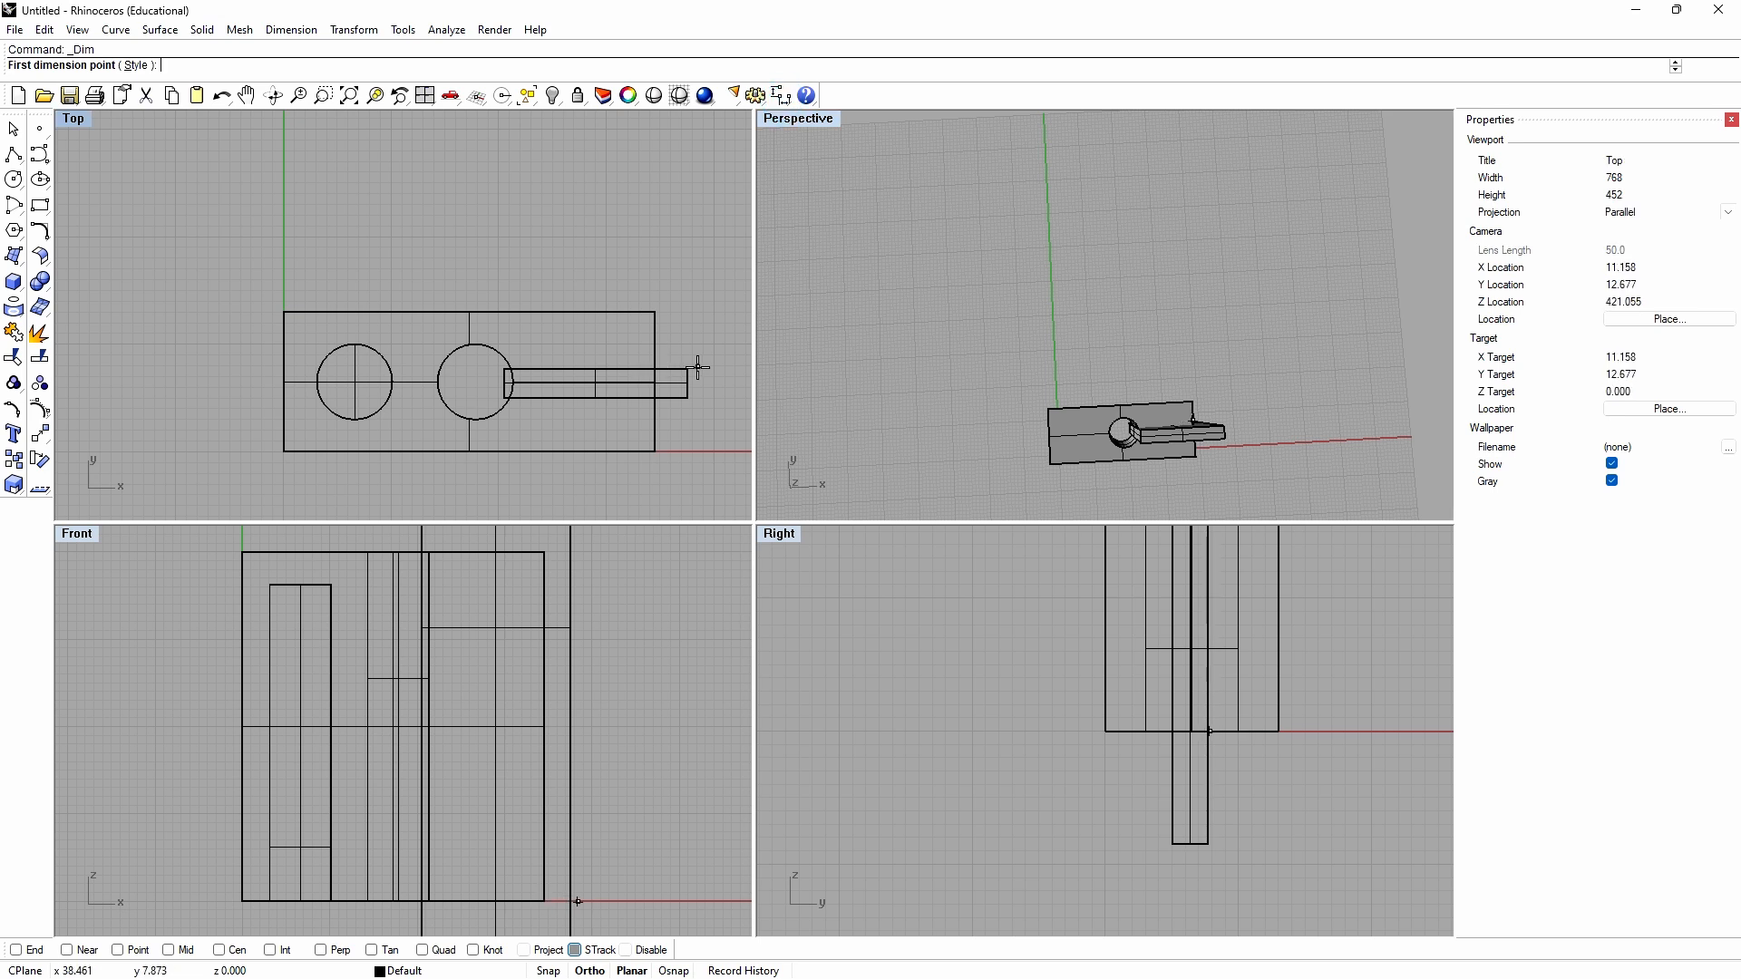
pyautogui.press('Escape')
# Step: Lower the thin box about 1 mm in the Top view and place a vertical dimension of about 10.4 mm from its upper edge past the block
pyautogui.moveTo(680, 385)
pyautogui.mouseDown()
pyautogui.moveTo(682, 416)
pyautogui.moveTo(676, 389)
pyautogui.mouseUp()
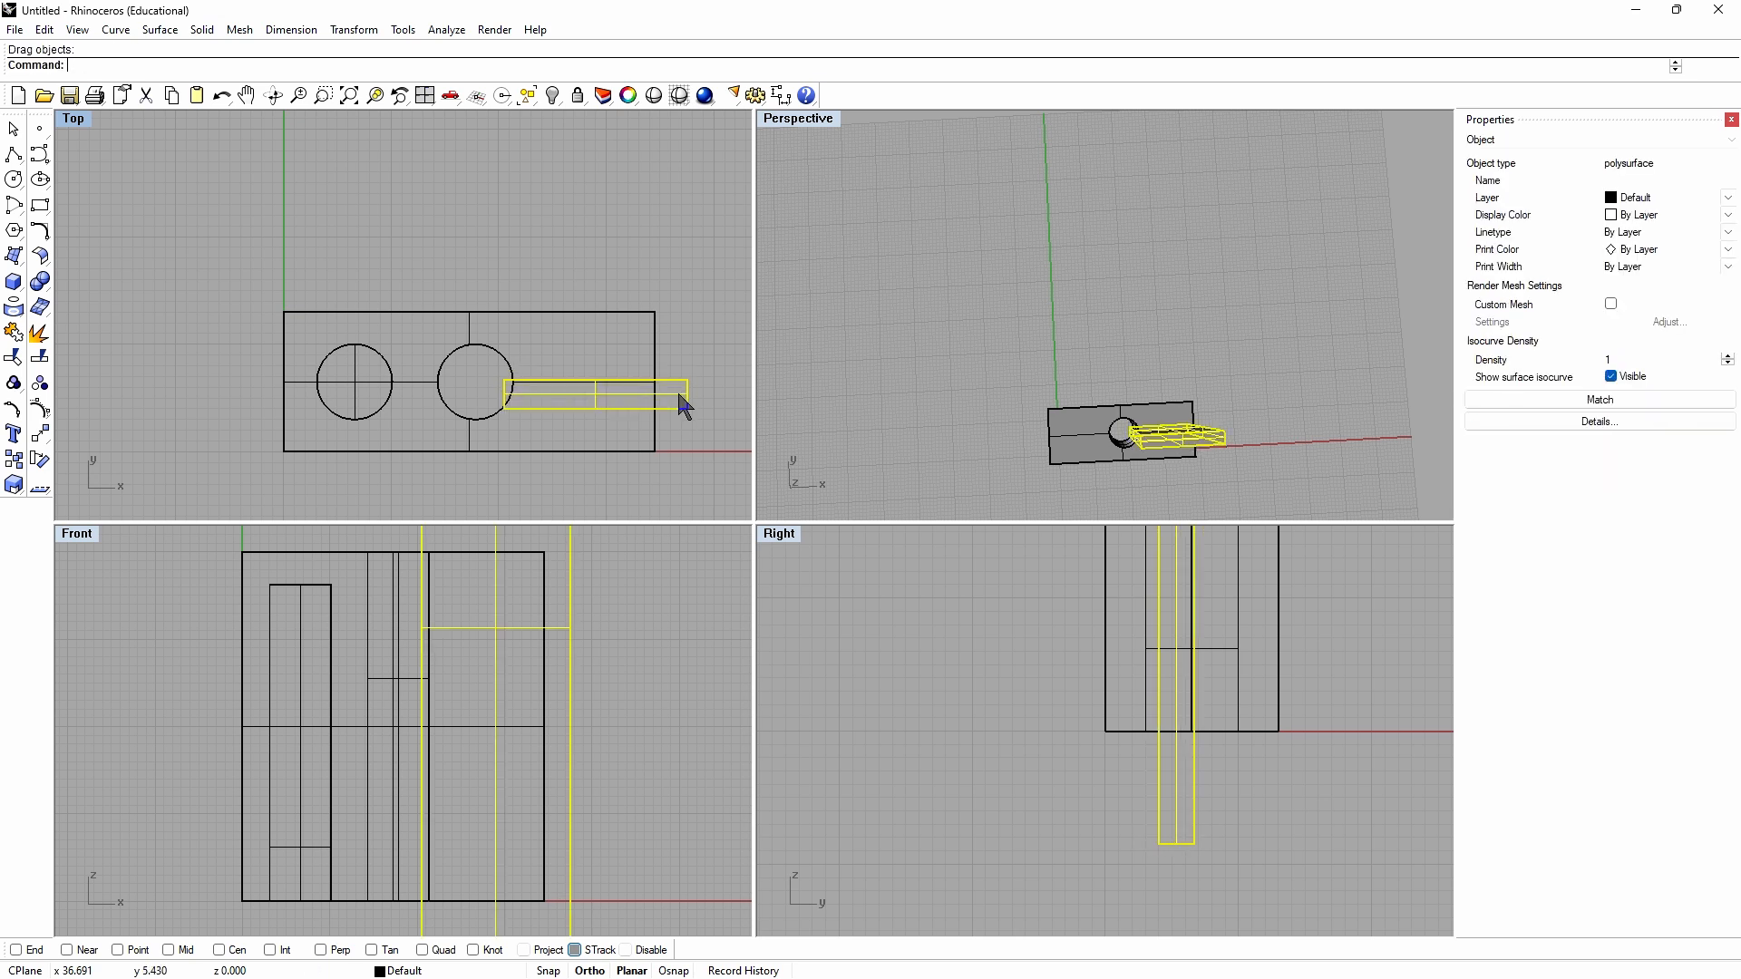
pyautogui.click(689, 257)
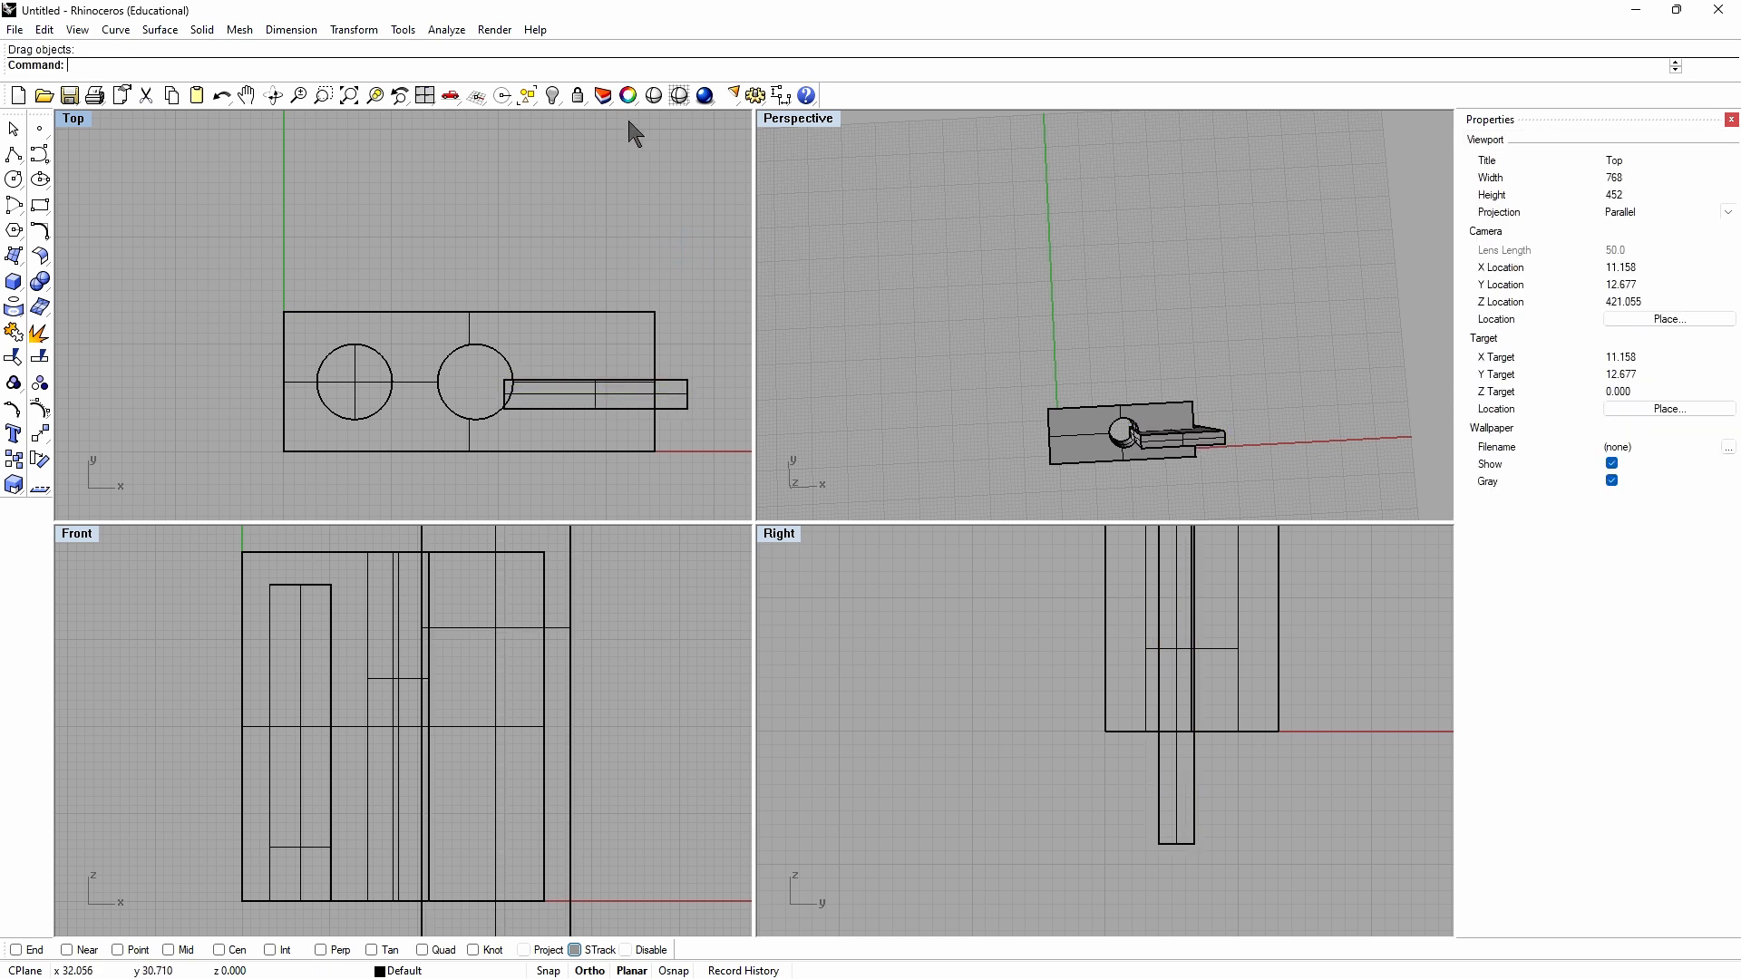
pyautogui.click(781, 95)
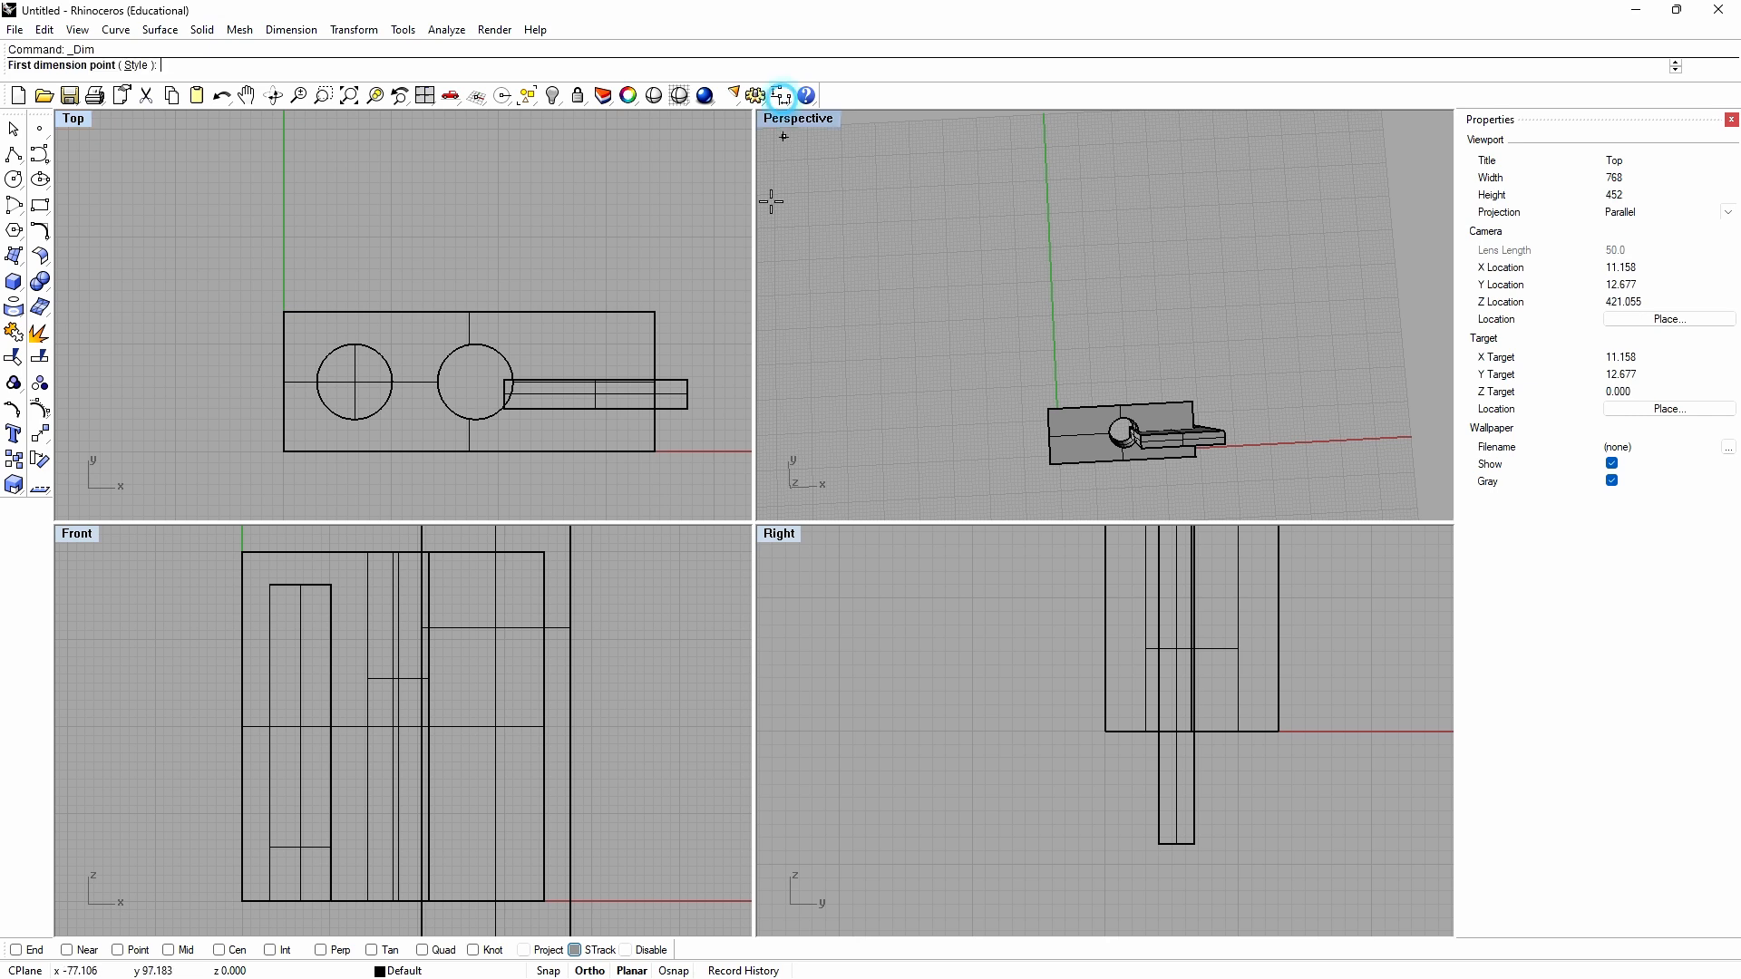
pyautogui.click(596, 377)
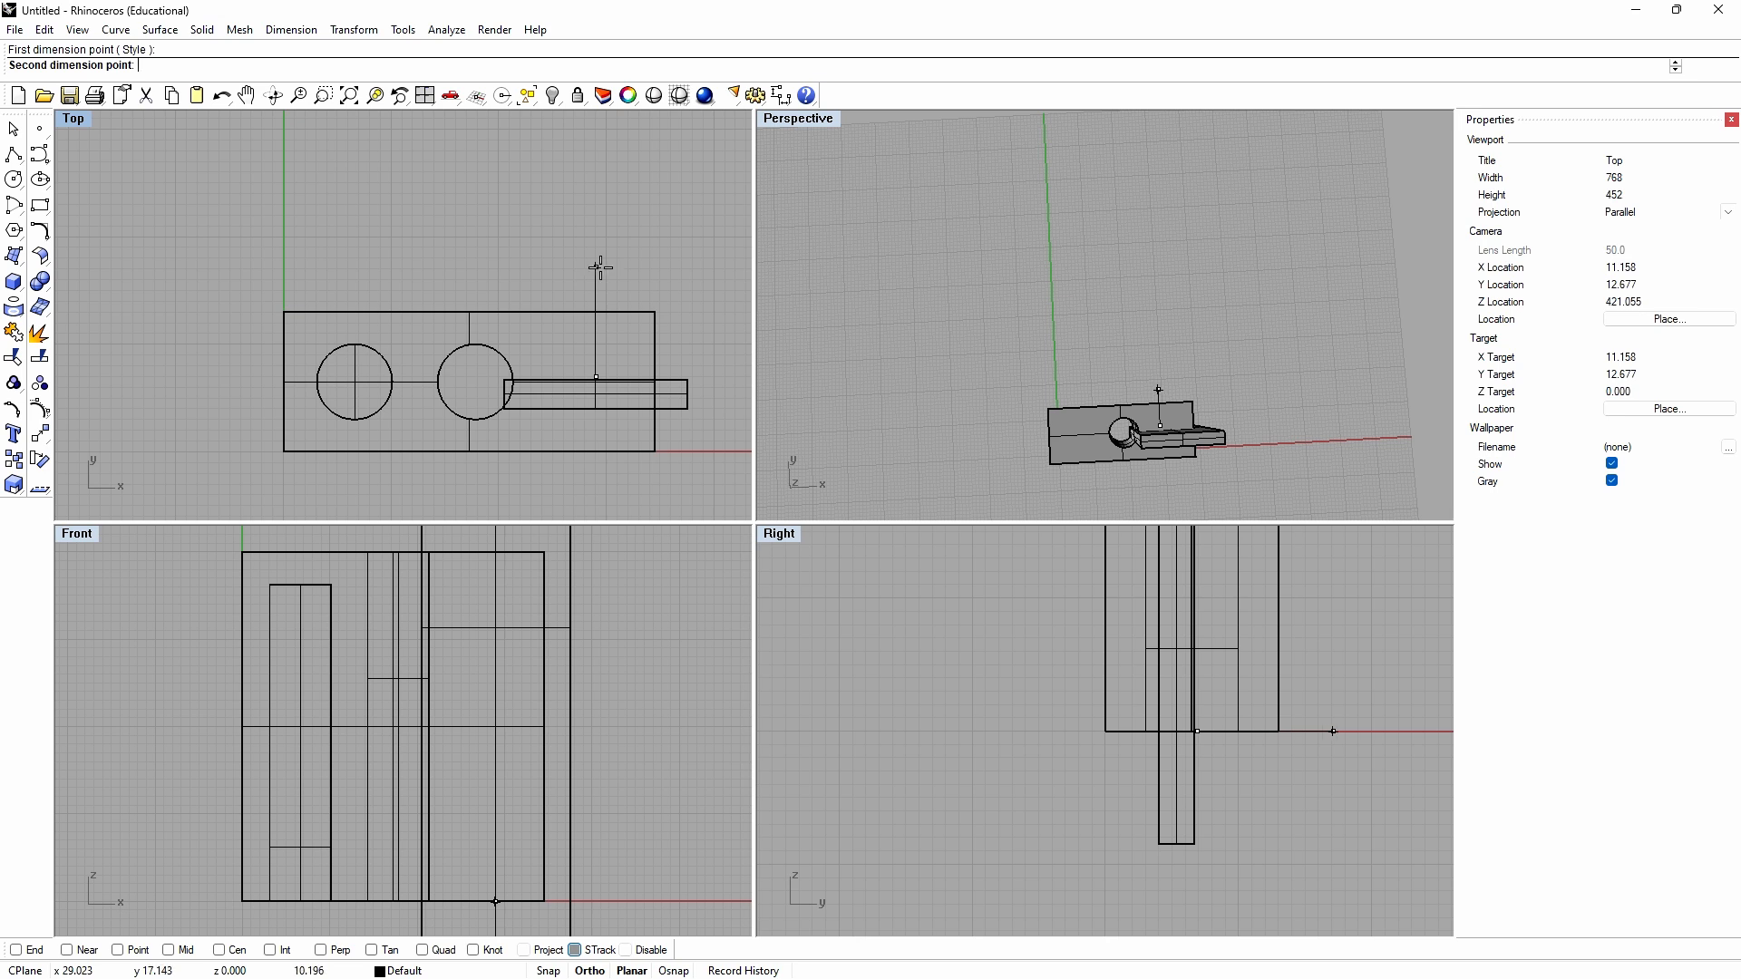
pyautogui.click(599, 265)
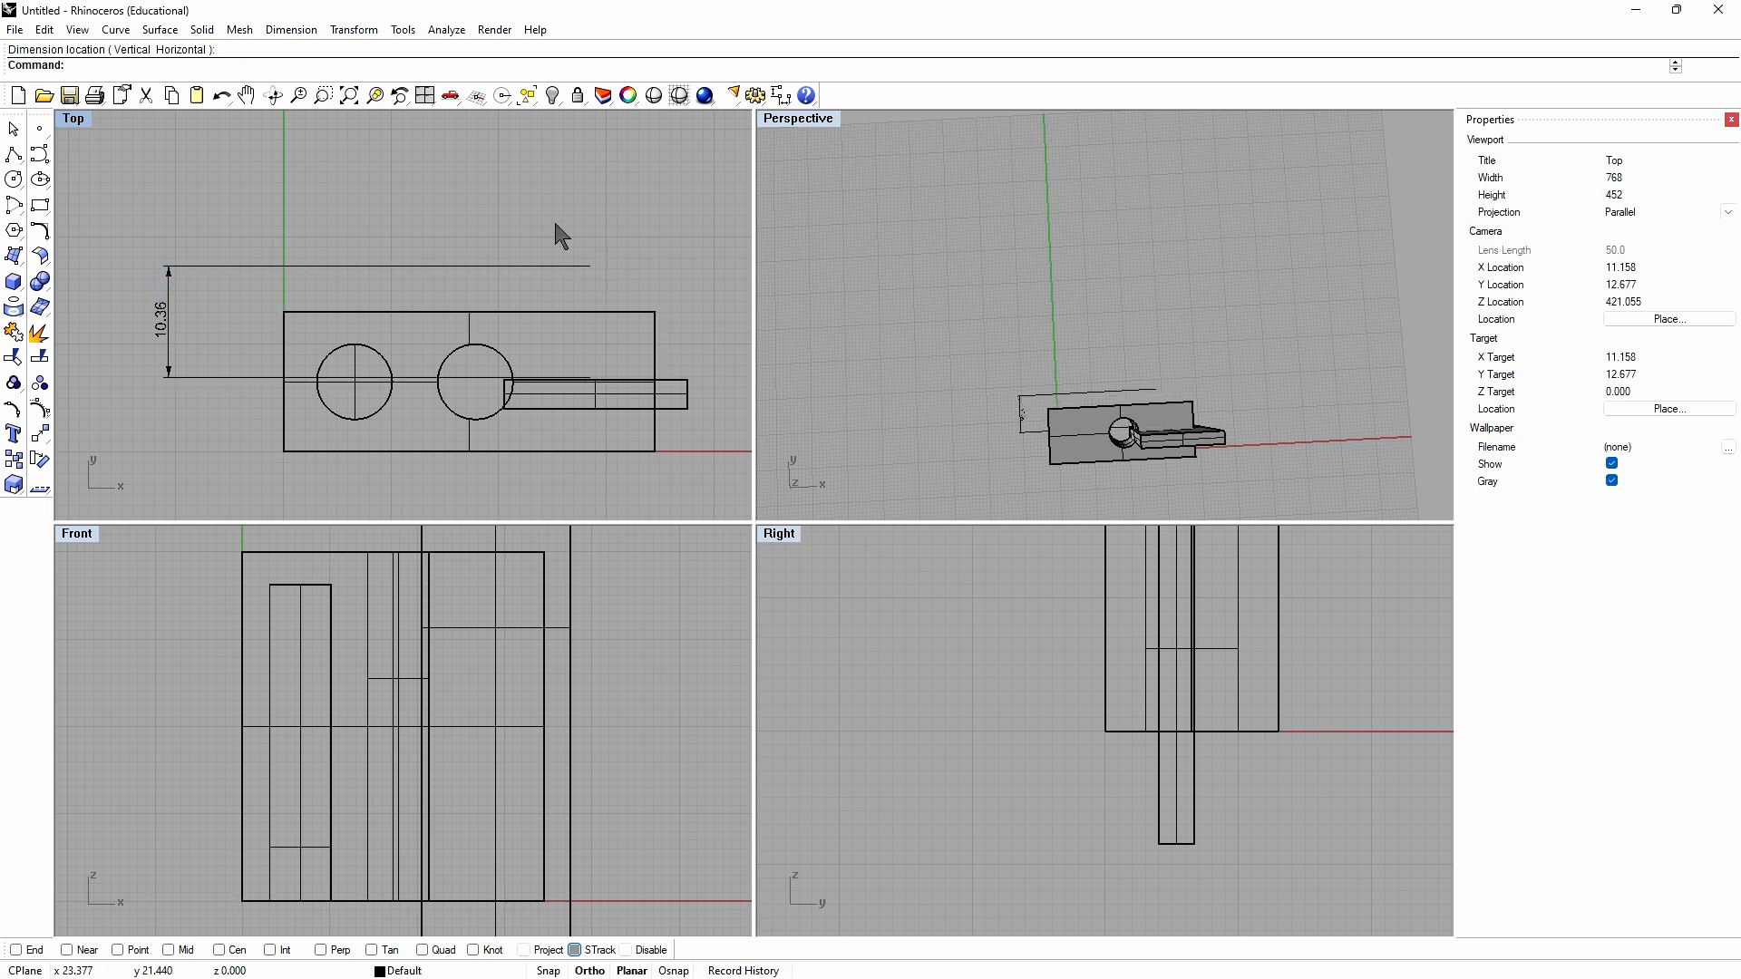
# Step: Draw a full-length box along the block's upper edge in the Top view, reaching the dimension's upper line, about 4.4 mm deep and 40 mm high
pyautogui.click(15, 285)
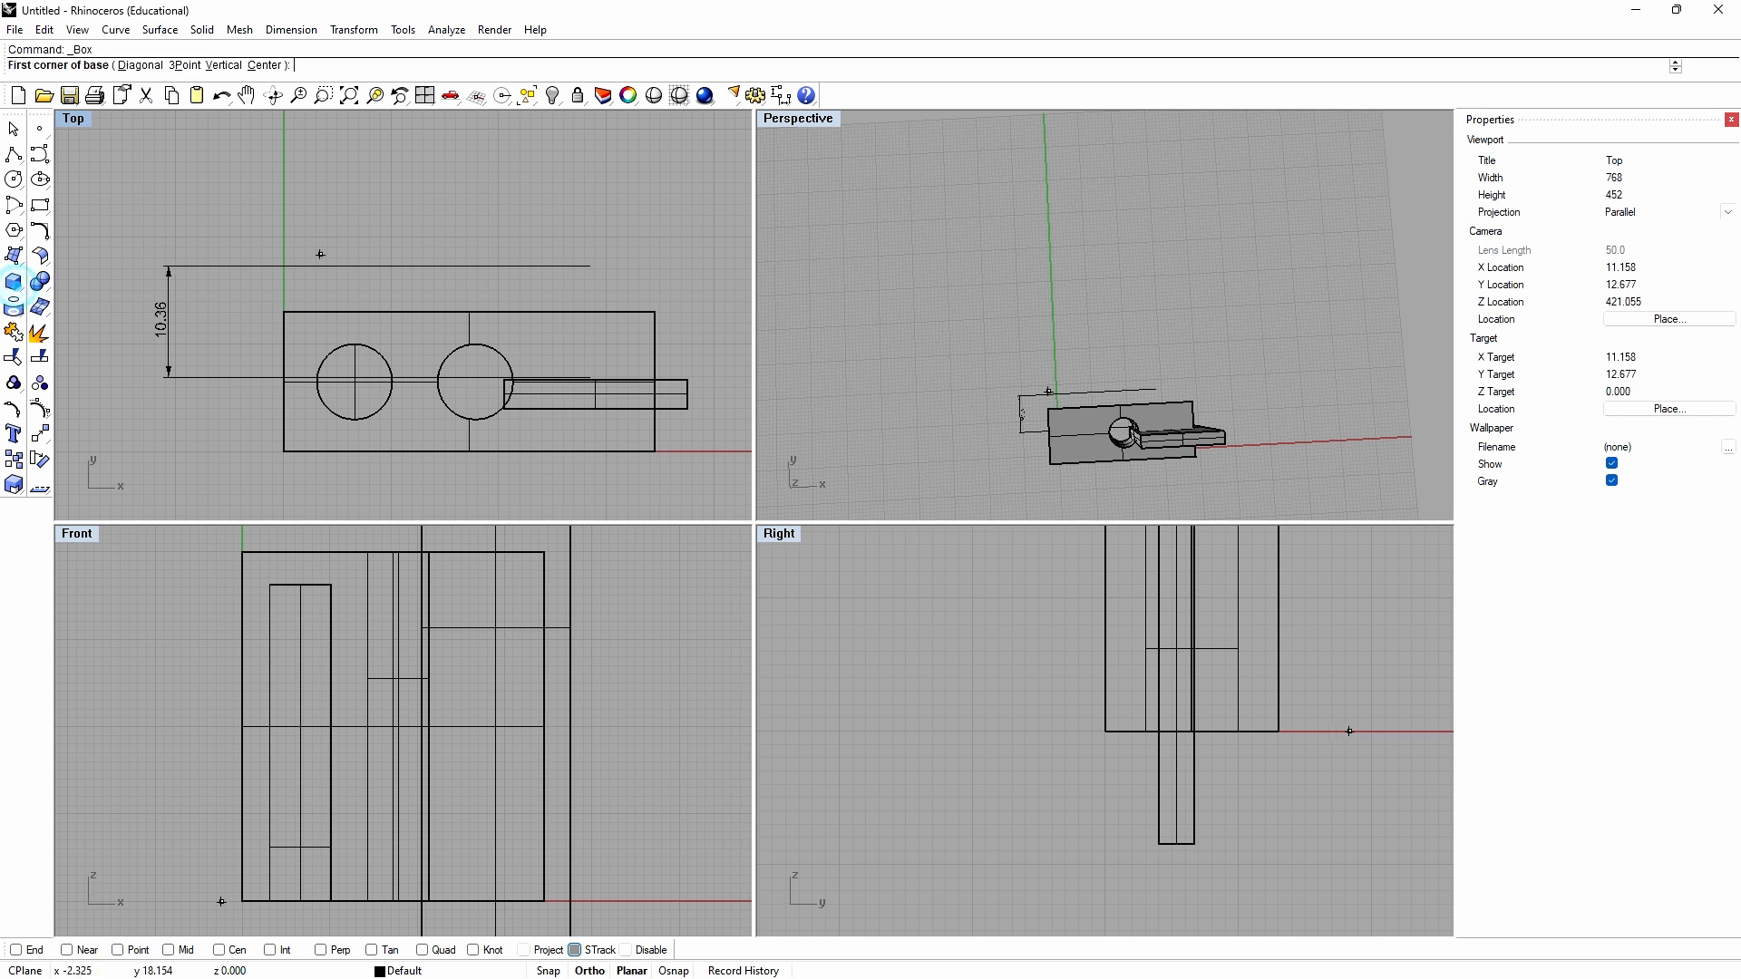
pyautogui.click(284, 311)
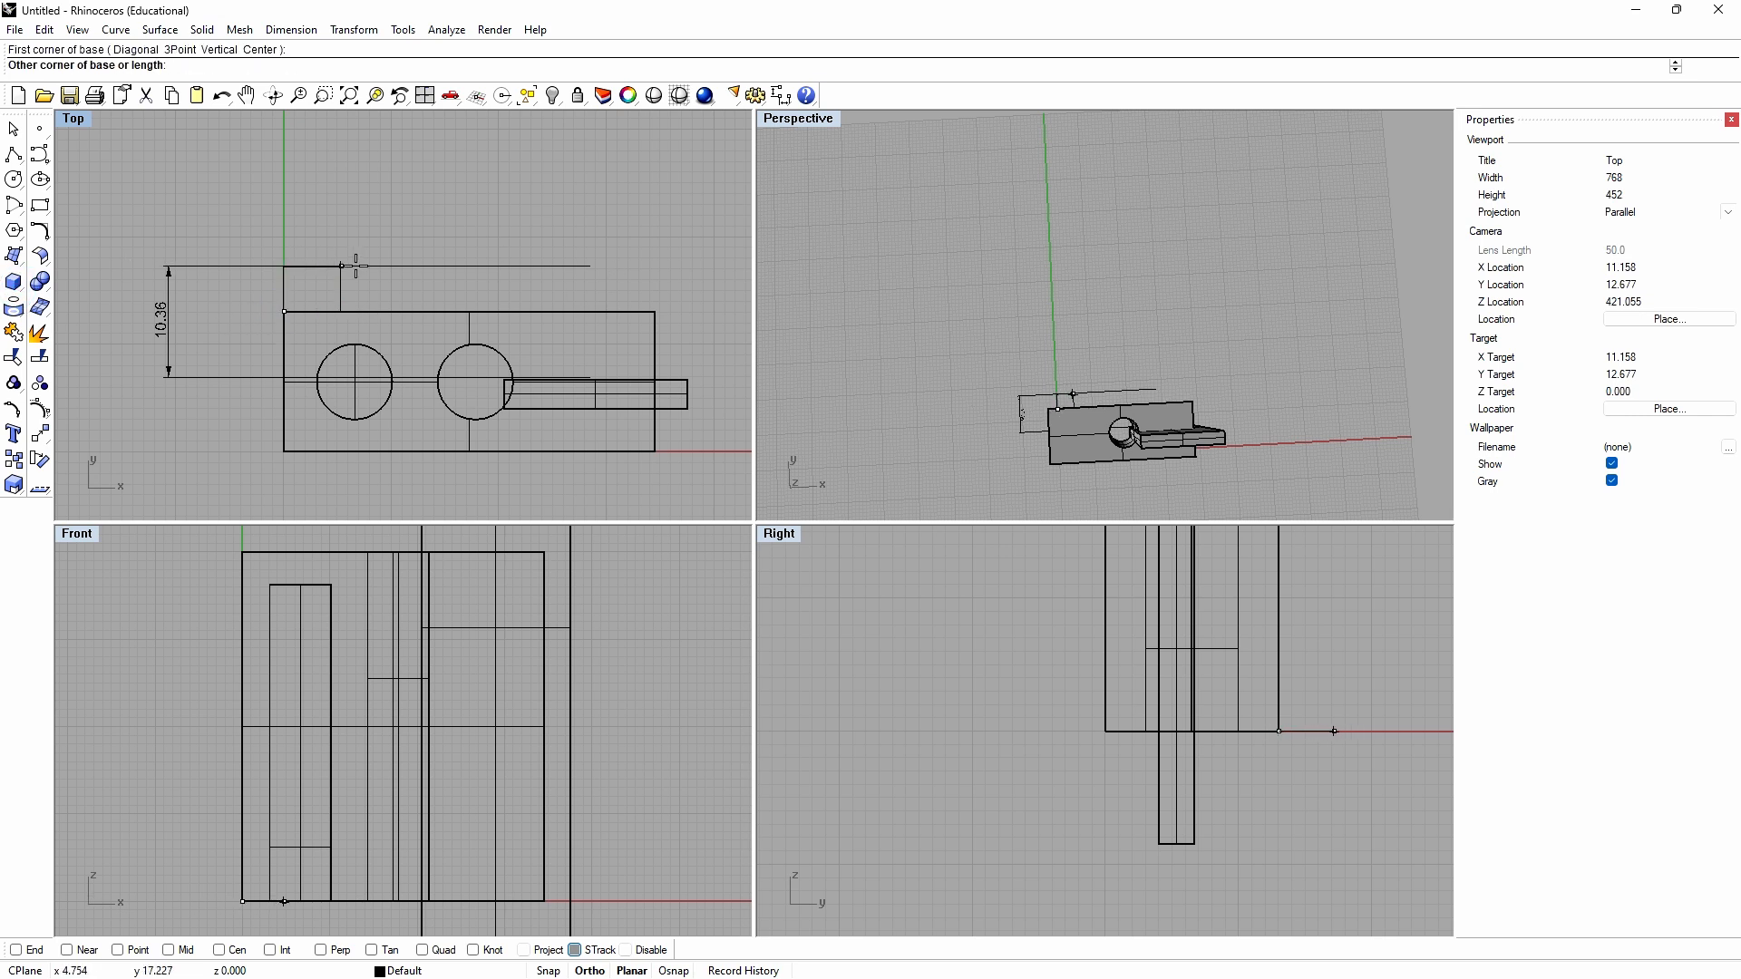
pyautogui.click(655, 265)
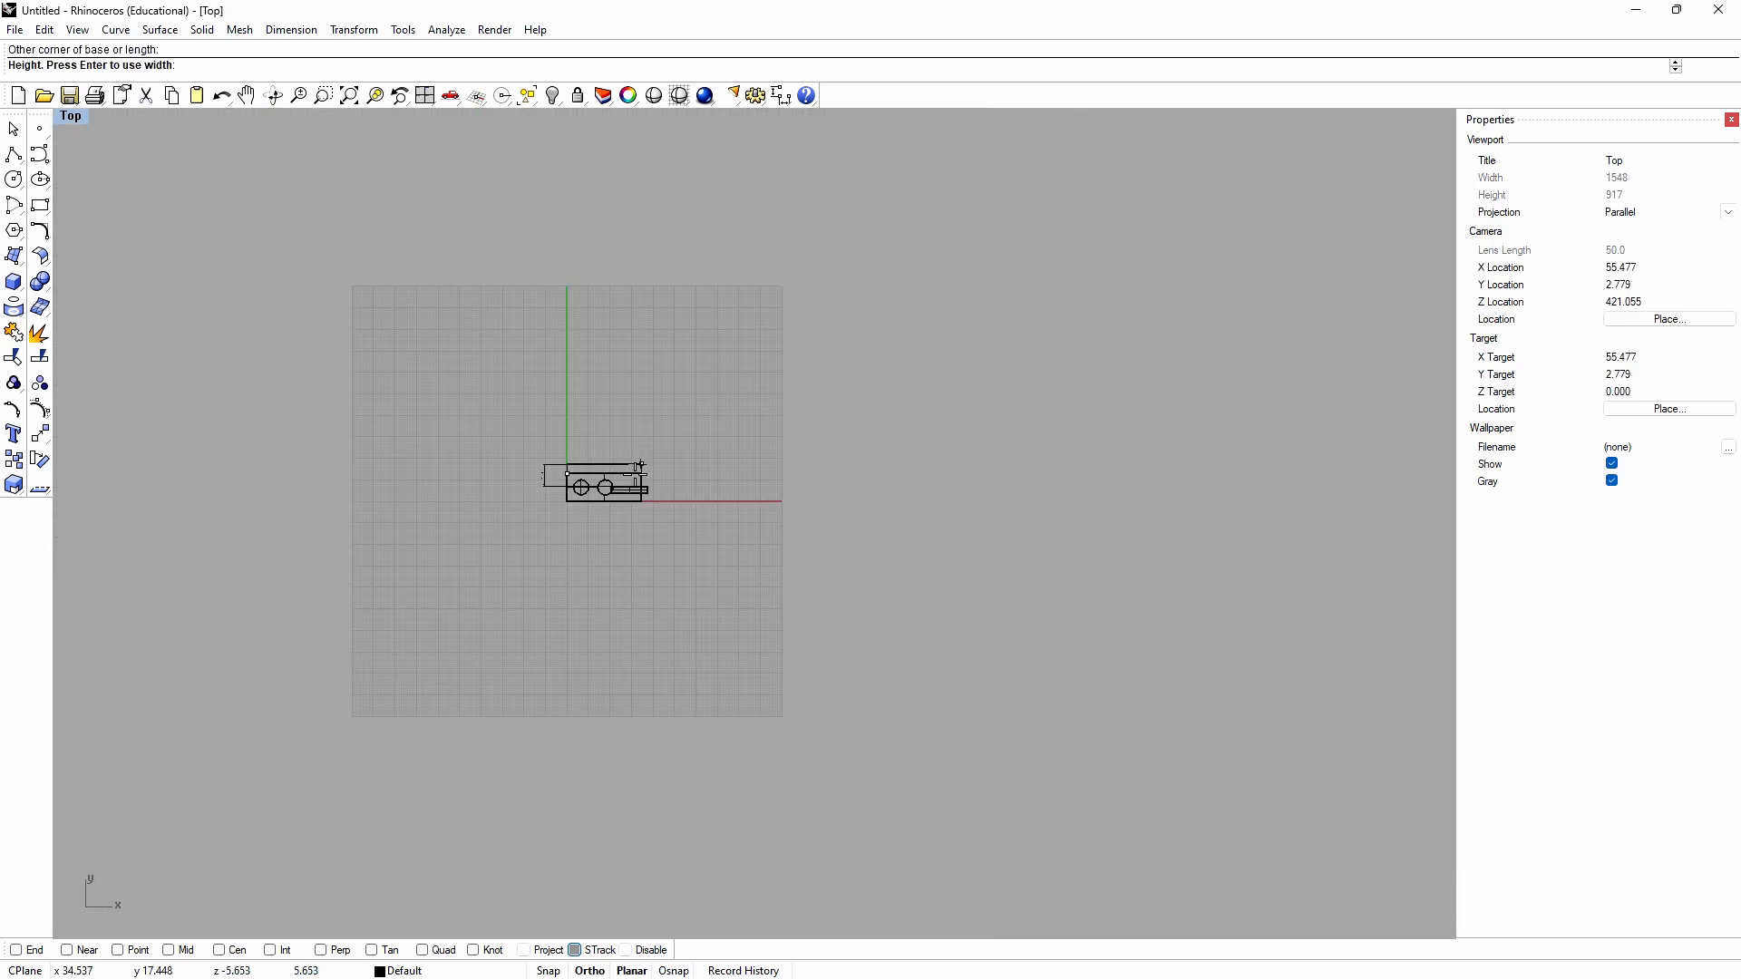
pyautogui.scroll(10, 109, 163)
pyautogui.scroll(-8, 461, 433)
pyautogui.scroll(10, 1018, 764)
pyautogui.scroll(5, 760, 726)
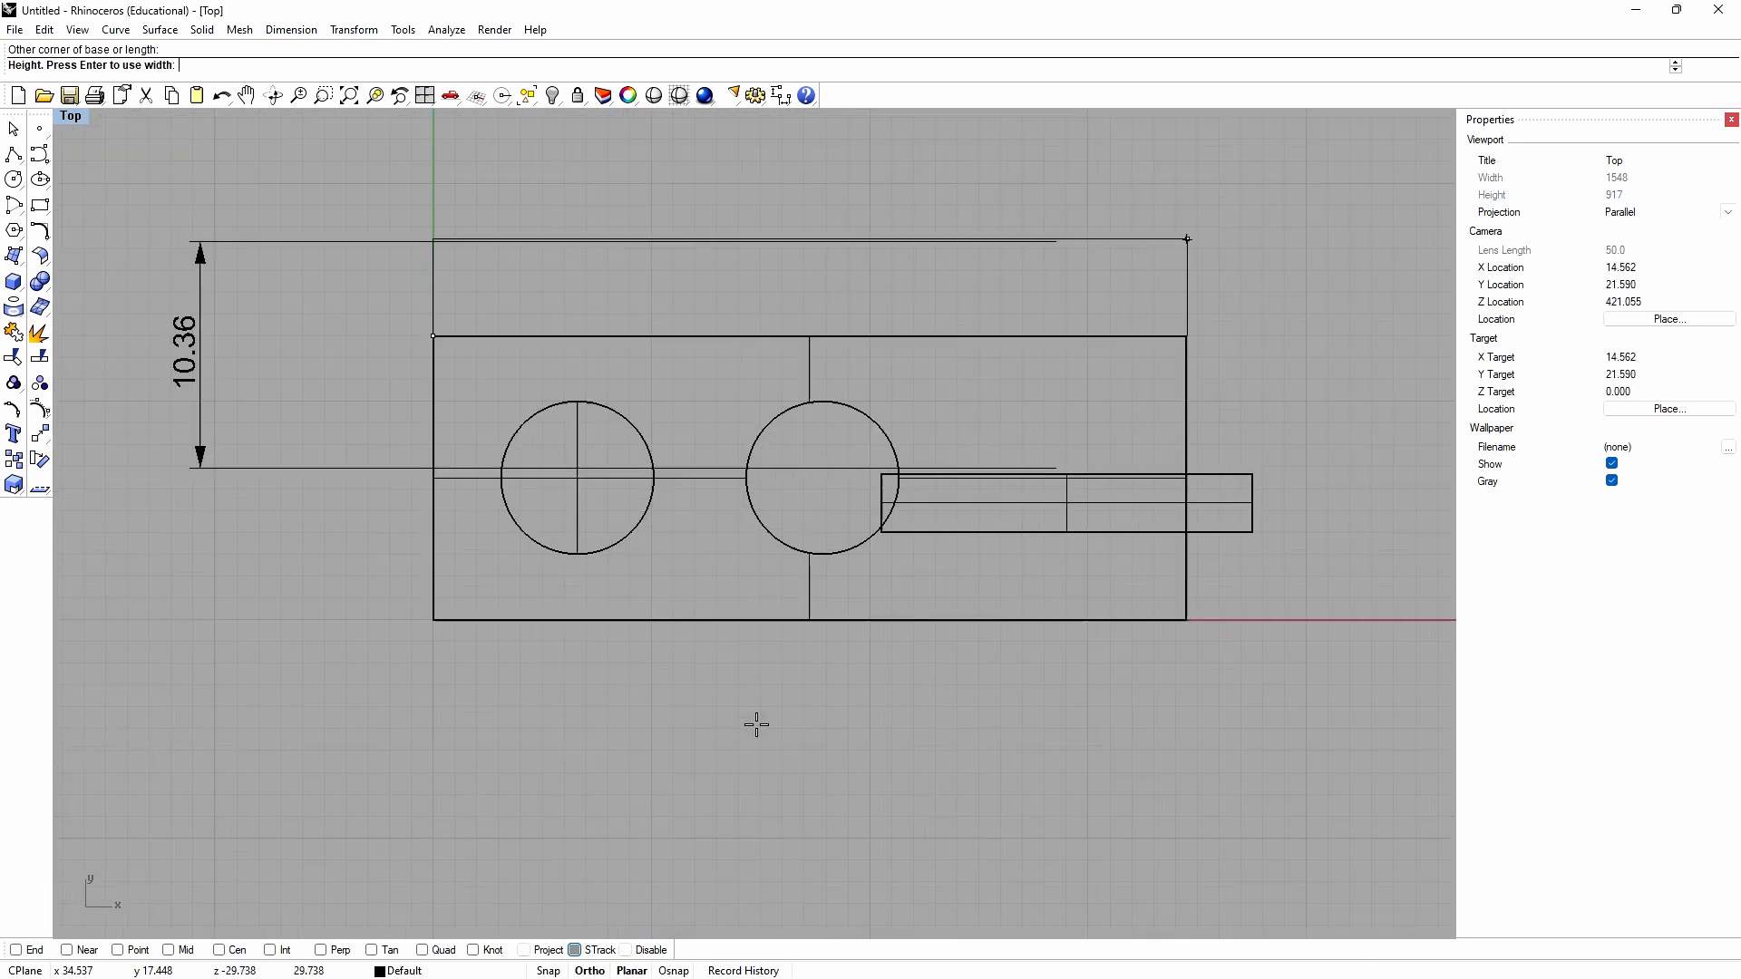
pyautogui.doubleClick(71, 117)
pyautogui.scroll(-5, 439, 770)
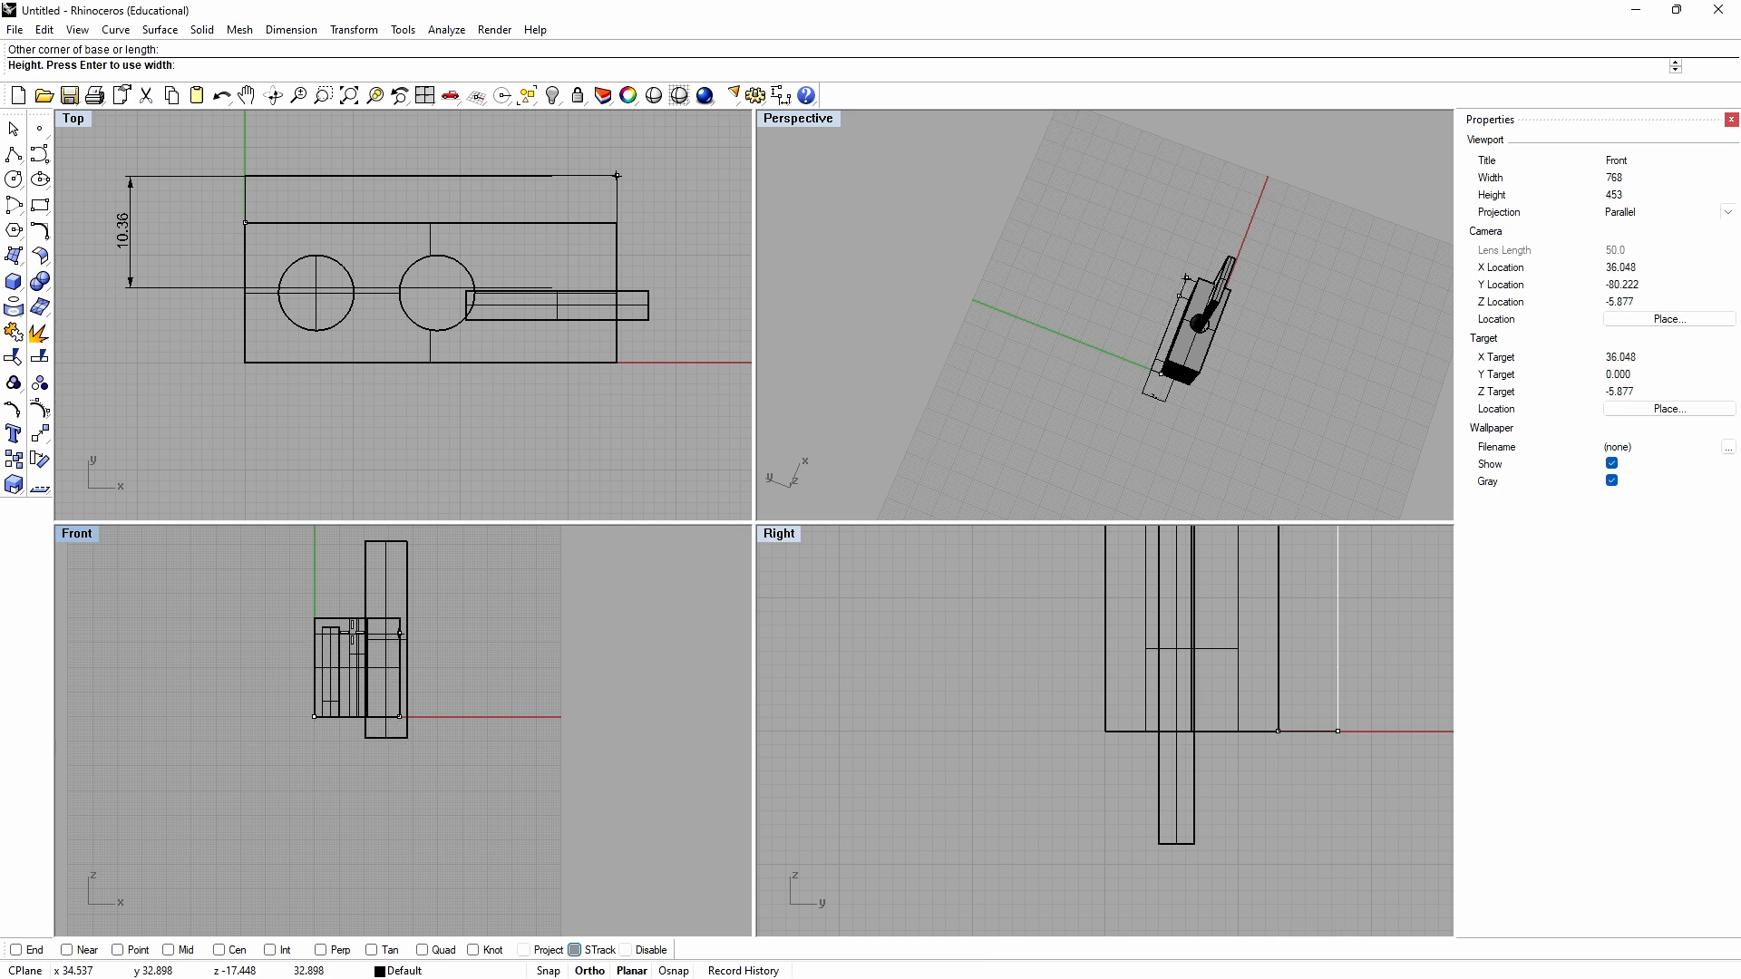
pyautogui.scroll(3, 225, 622)
pyautogui.scroll(6, 373, 610)
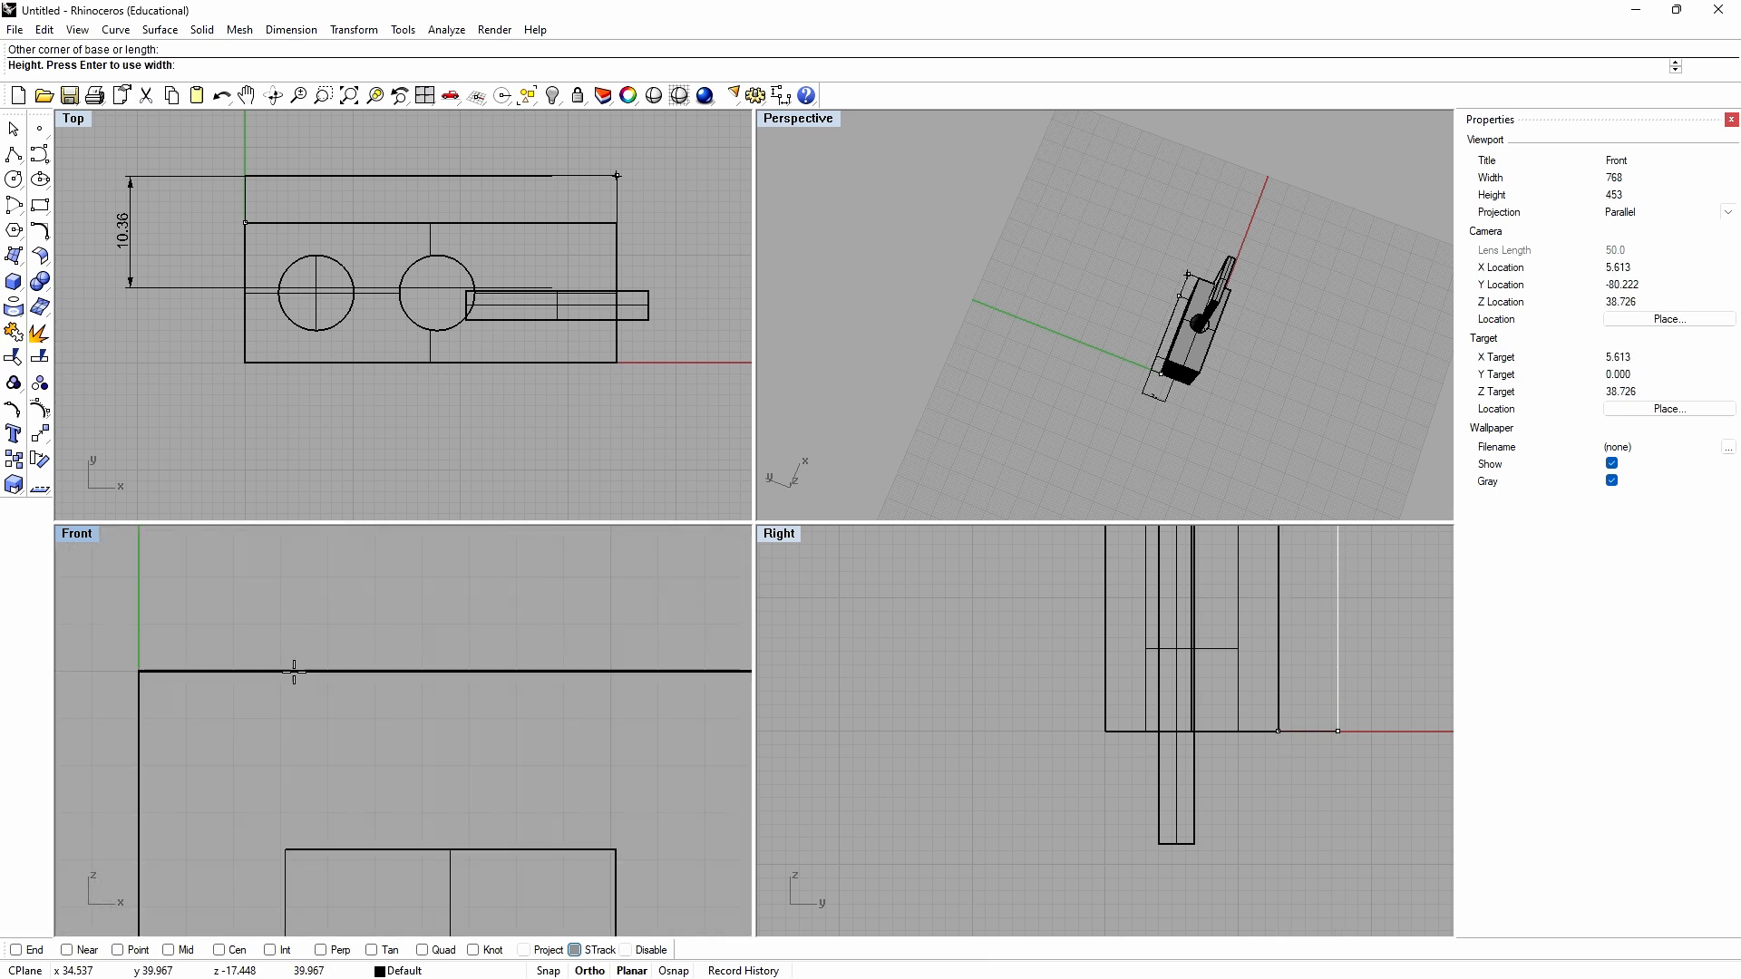
pyautogui.click(290, 671)
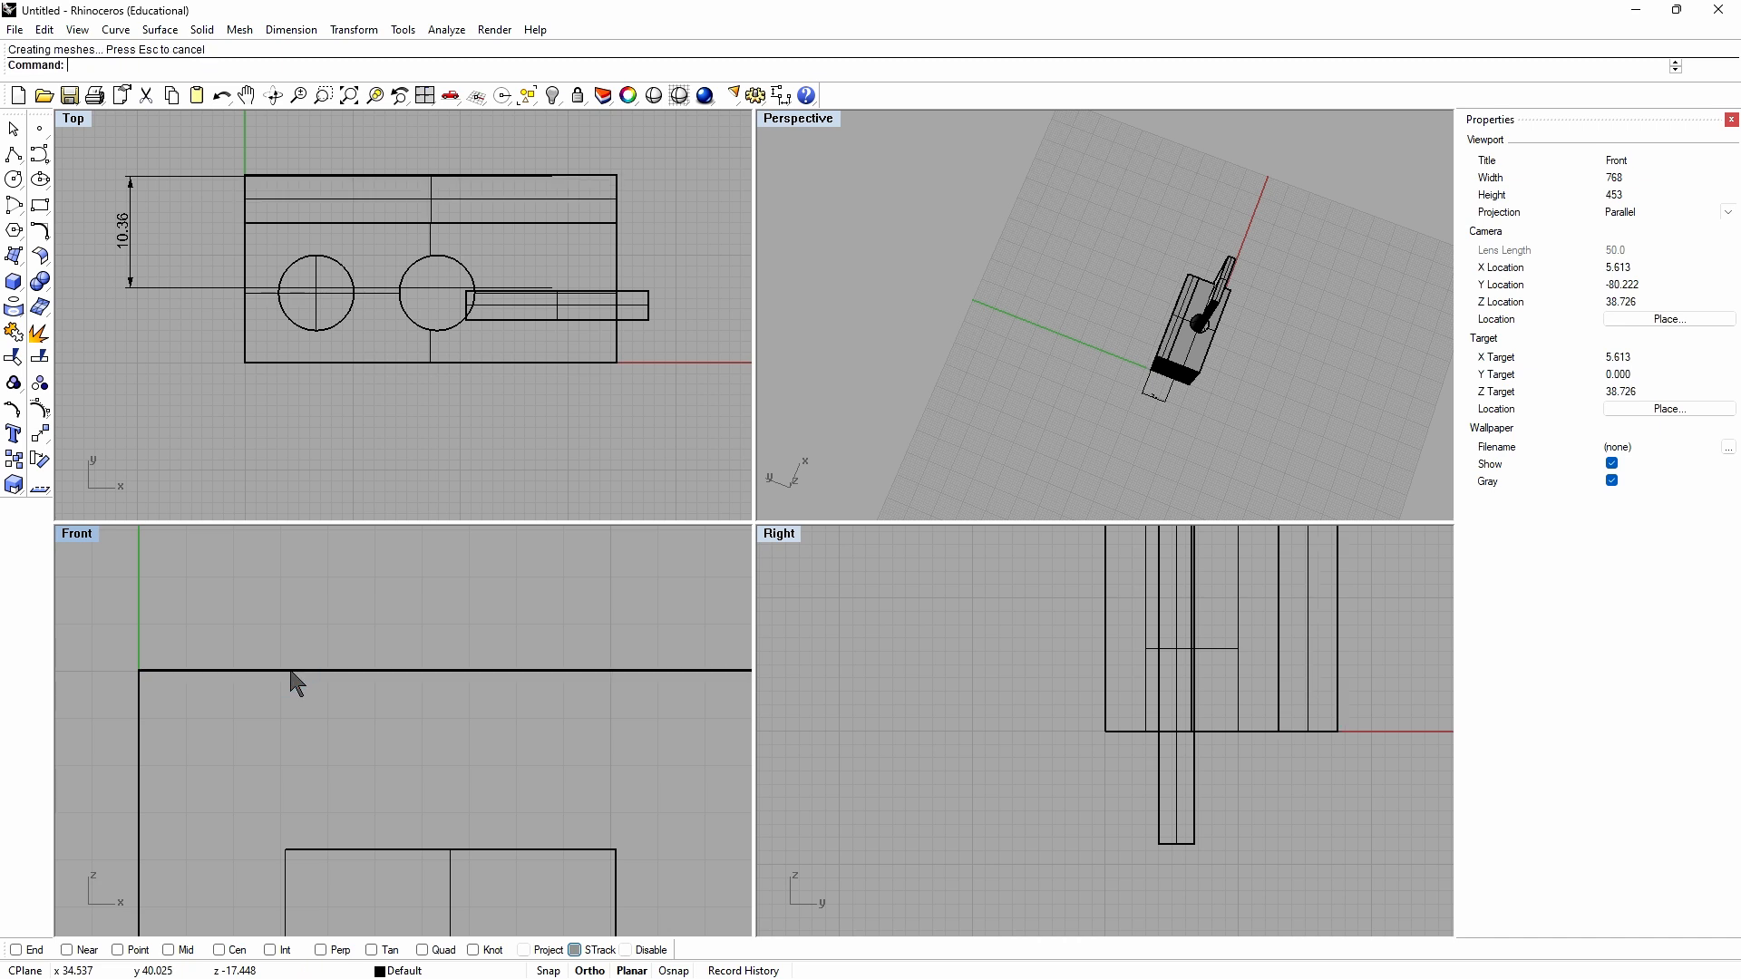
# Step: Merge the added box with the drilled block using Boolean Union
pyautogui.click(976, 359)
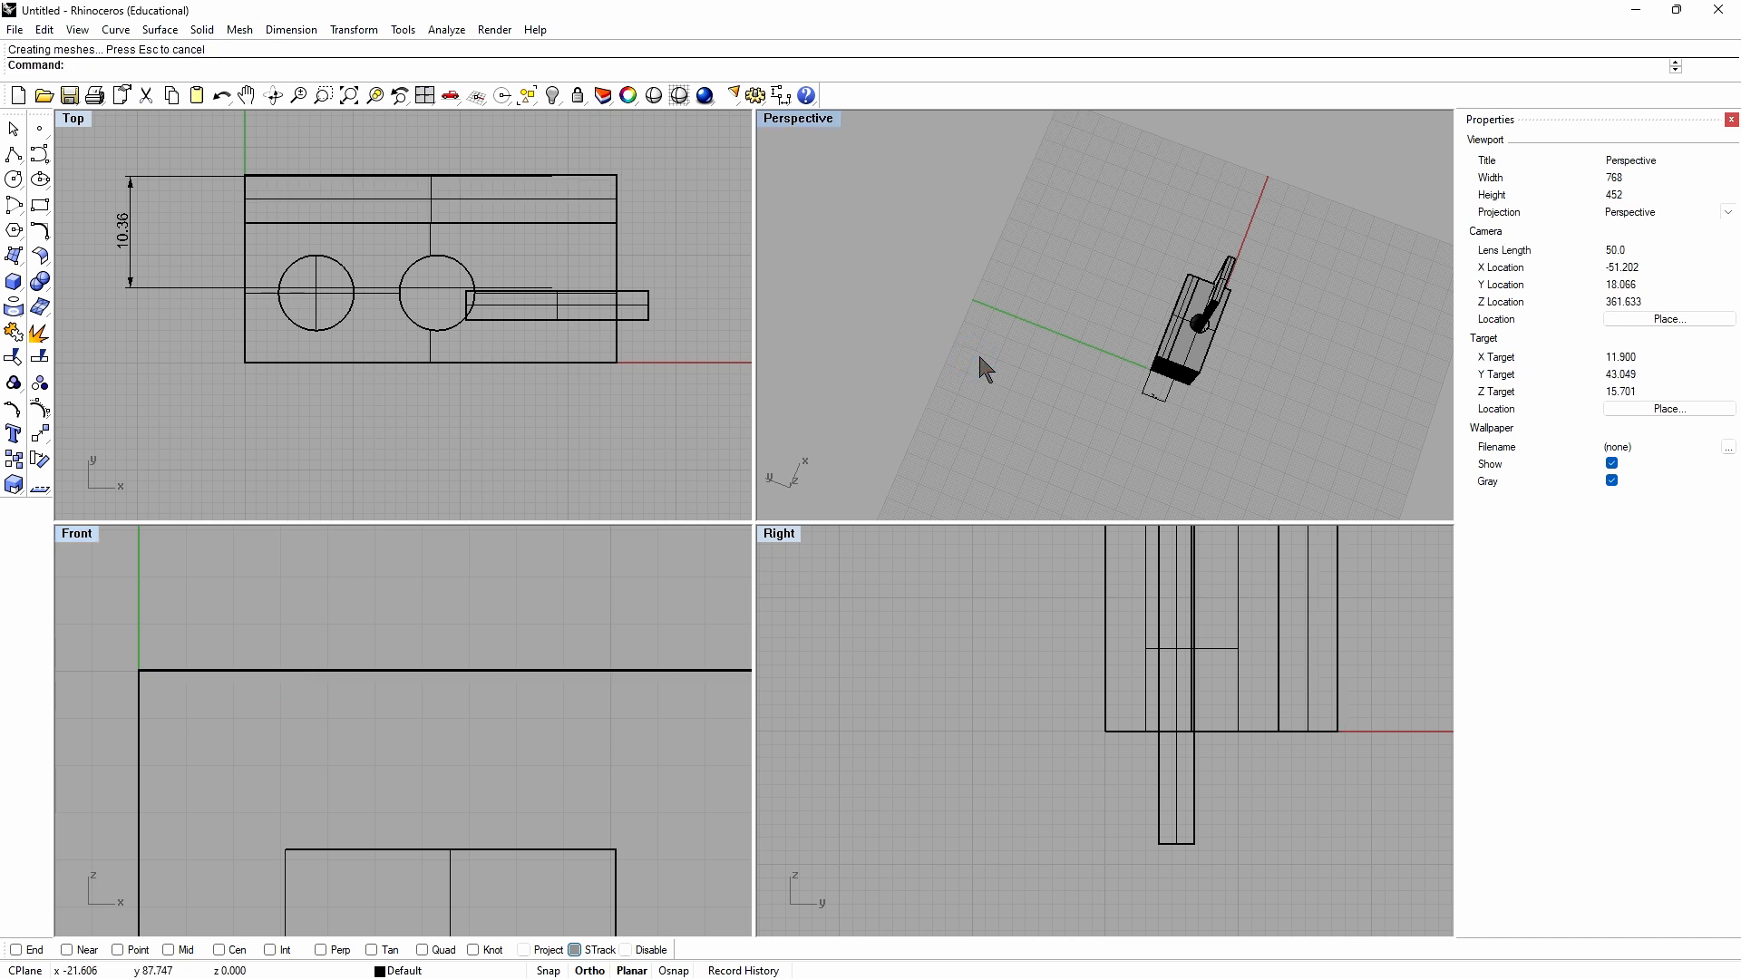
pyautogui.moveTo(992, 399); pyautogui.dragTo(986, 339, button='right')
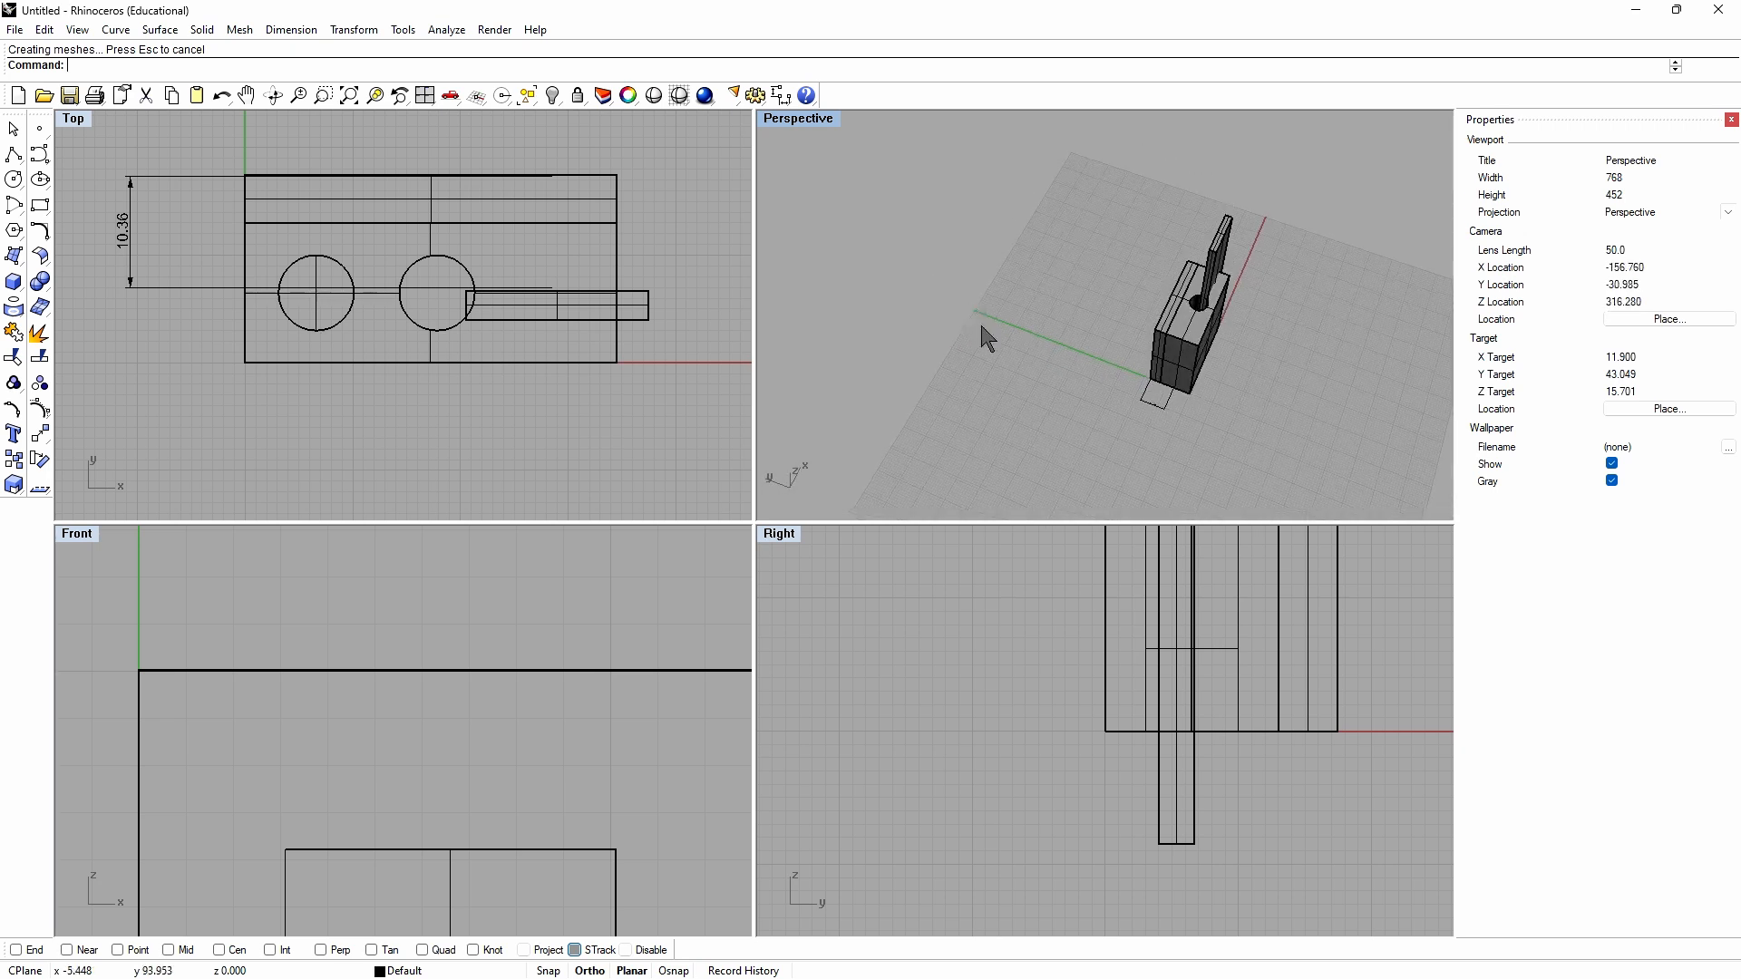
pyautogui.click(257, 426)
pyautogui.click(345, 207)
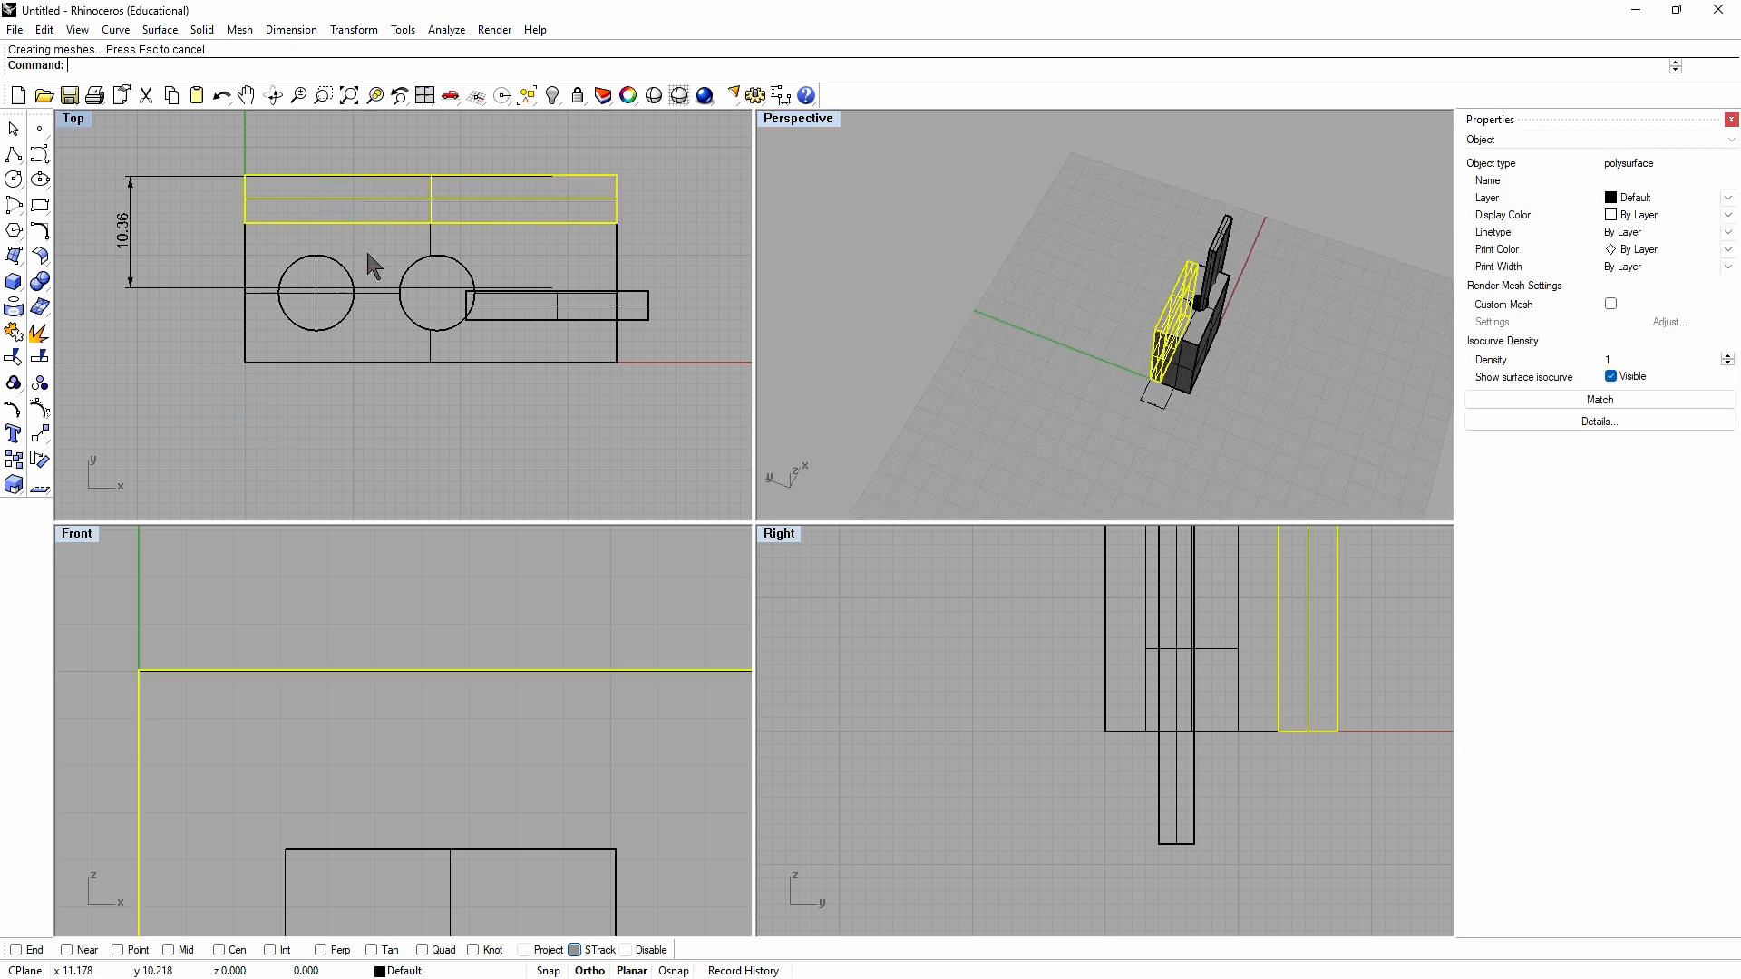
pyautogui.click(432, 243)
pyautogui.click(148, 170)
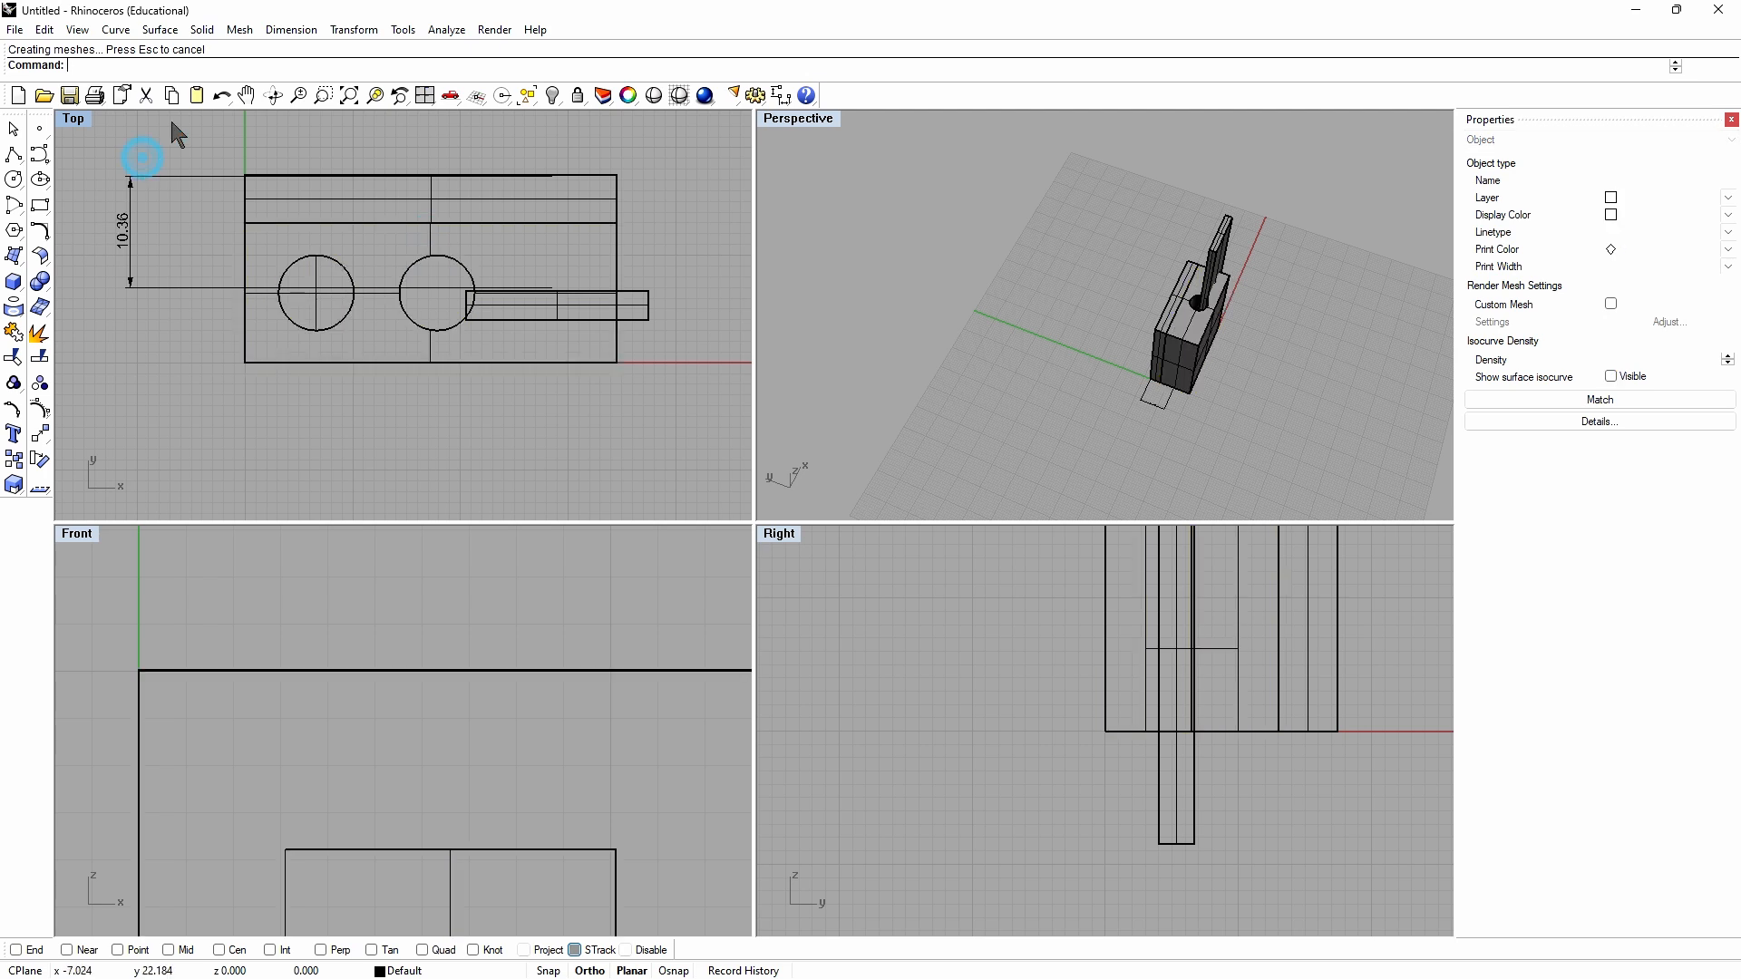
pyautogui.click(201, 29)
pyautogui.click(234, 511)
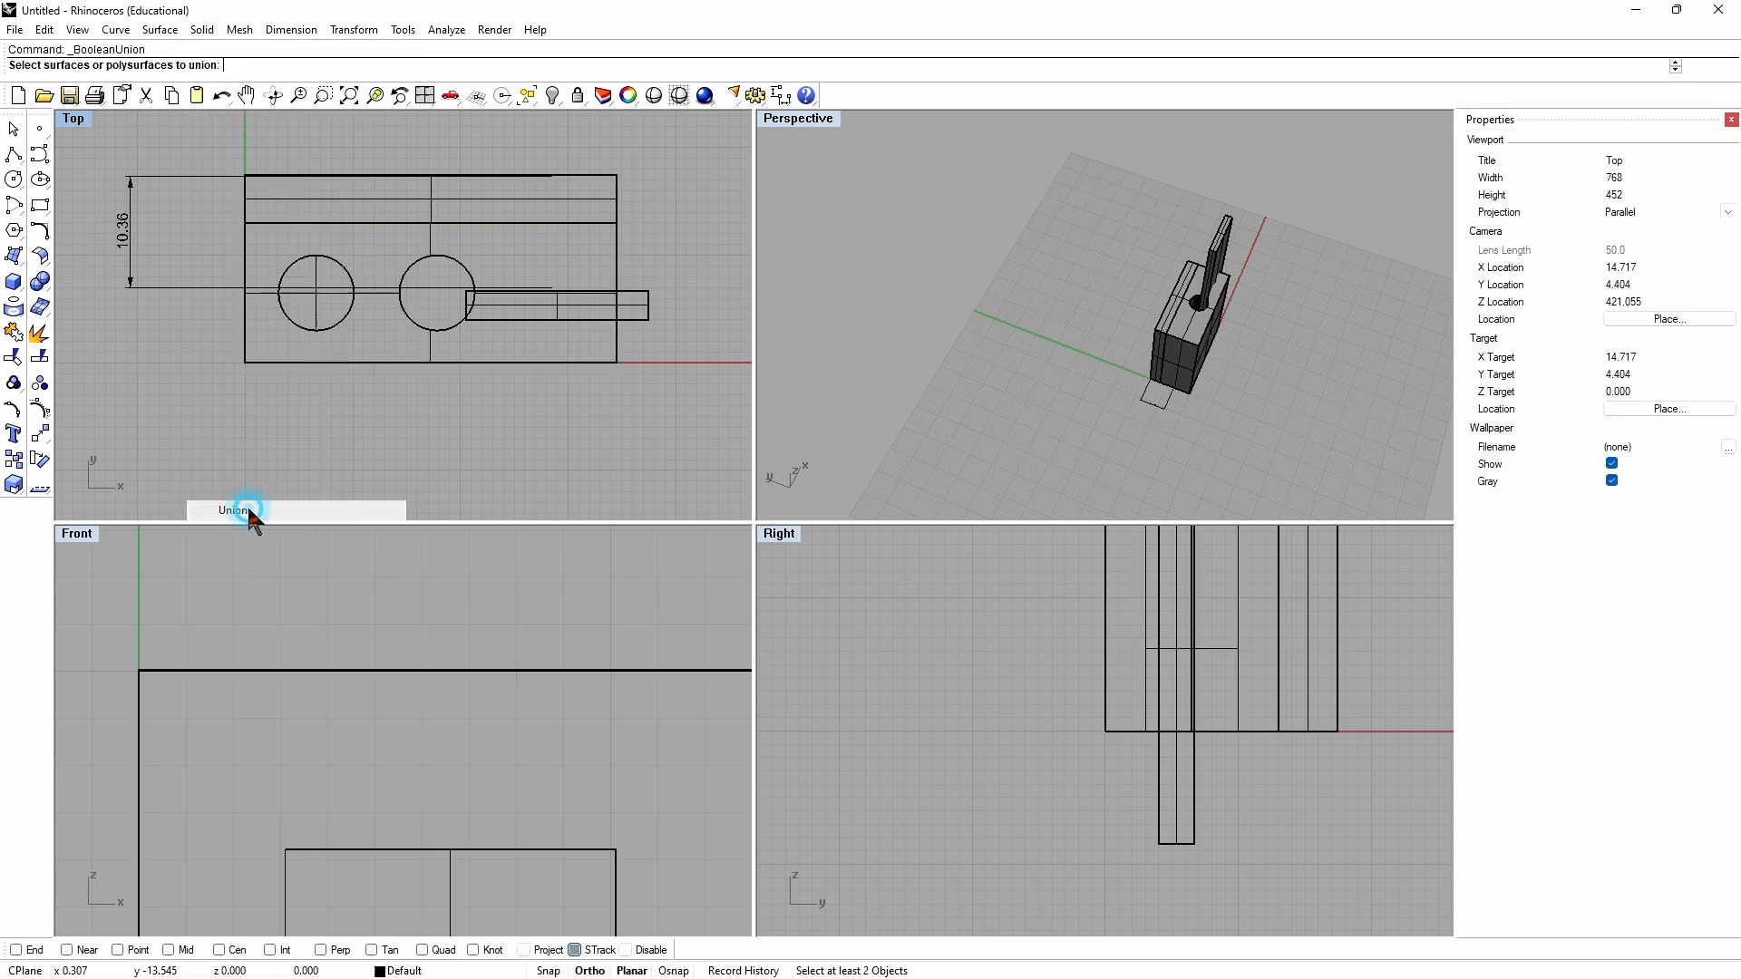
pyautogui.click(509, 199)
pyautogui.click(616, 272)
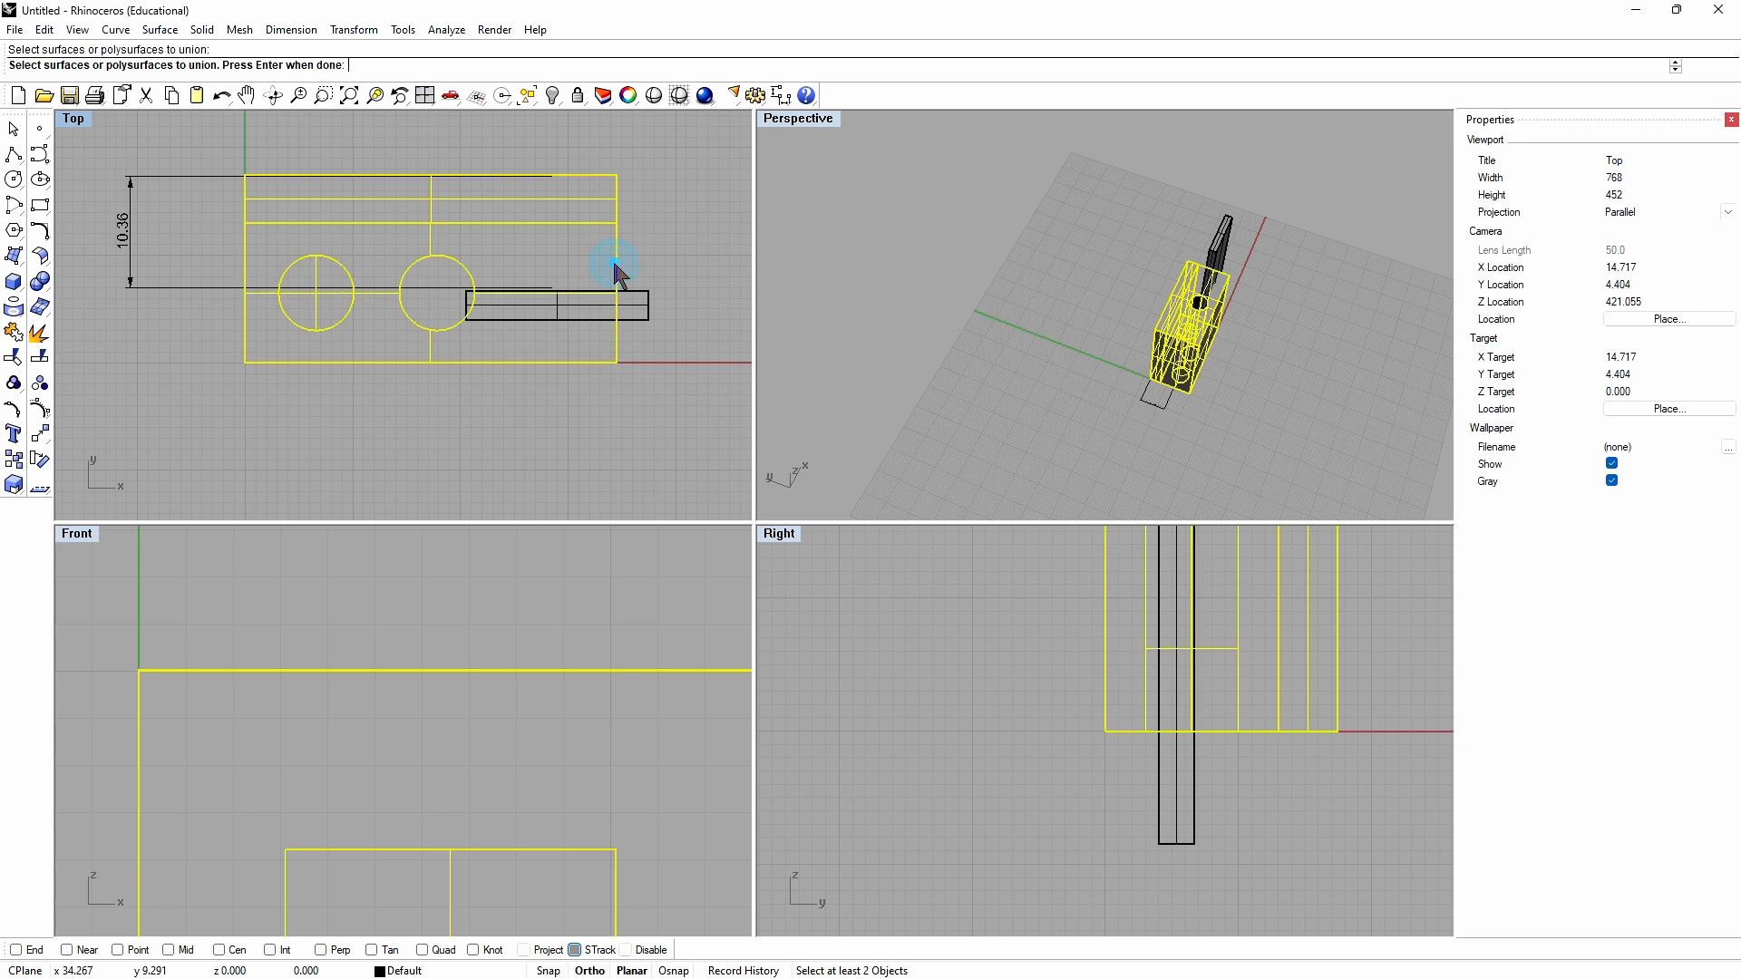
pyautogui.press('Return')
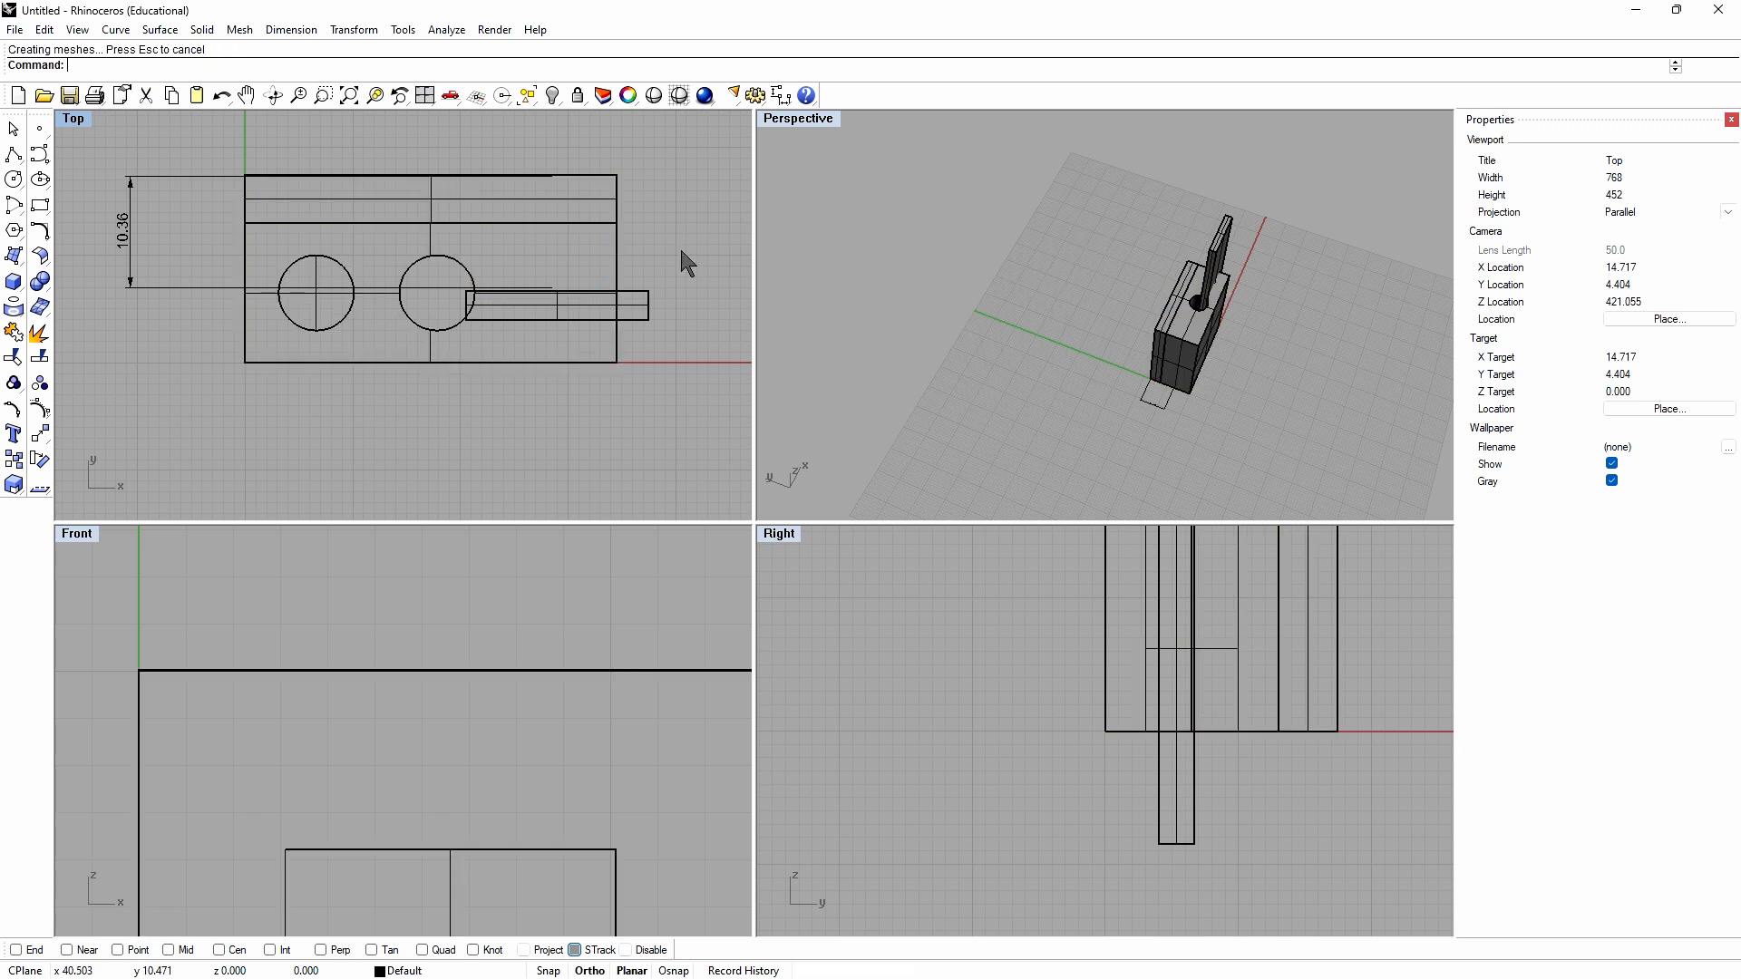
pyautogui.click(577, 226)
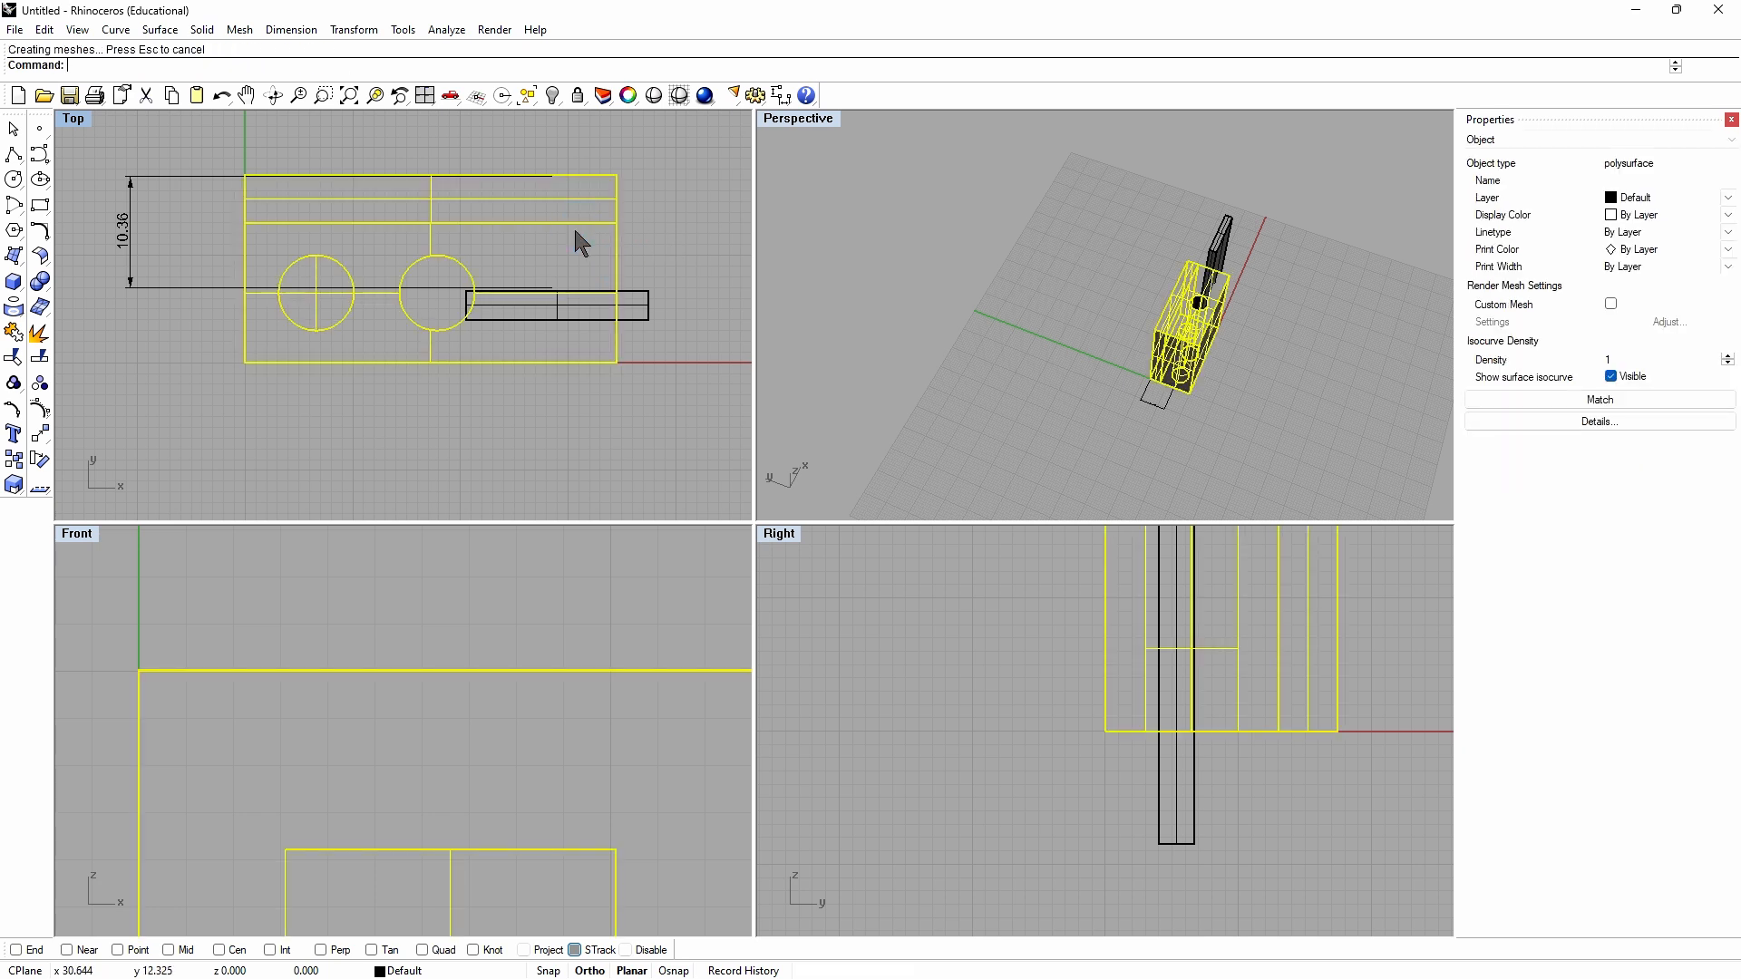
pyautogui.click(675, 260)
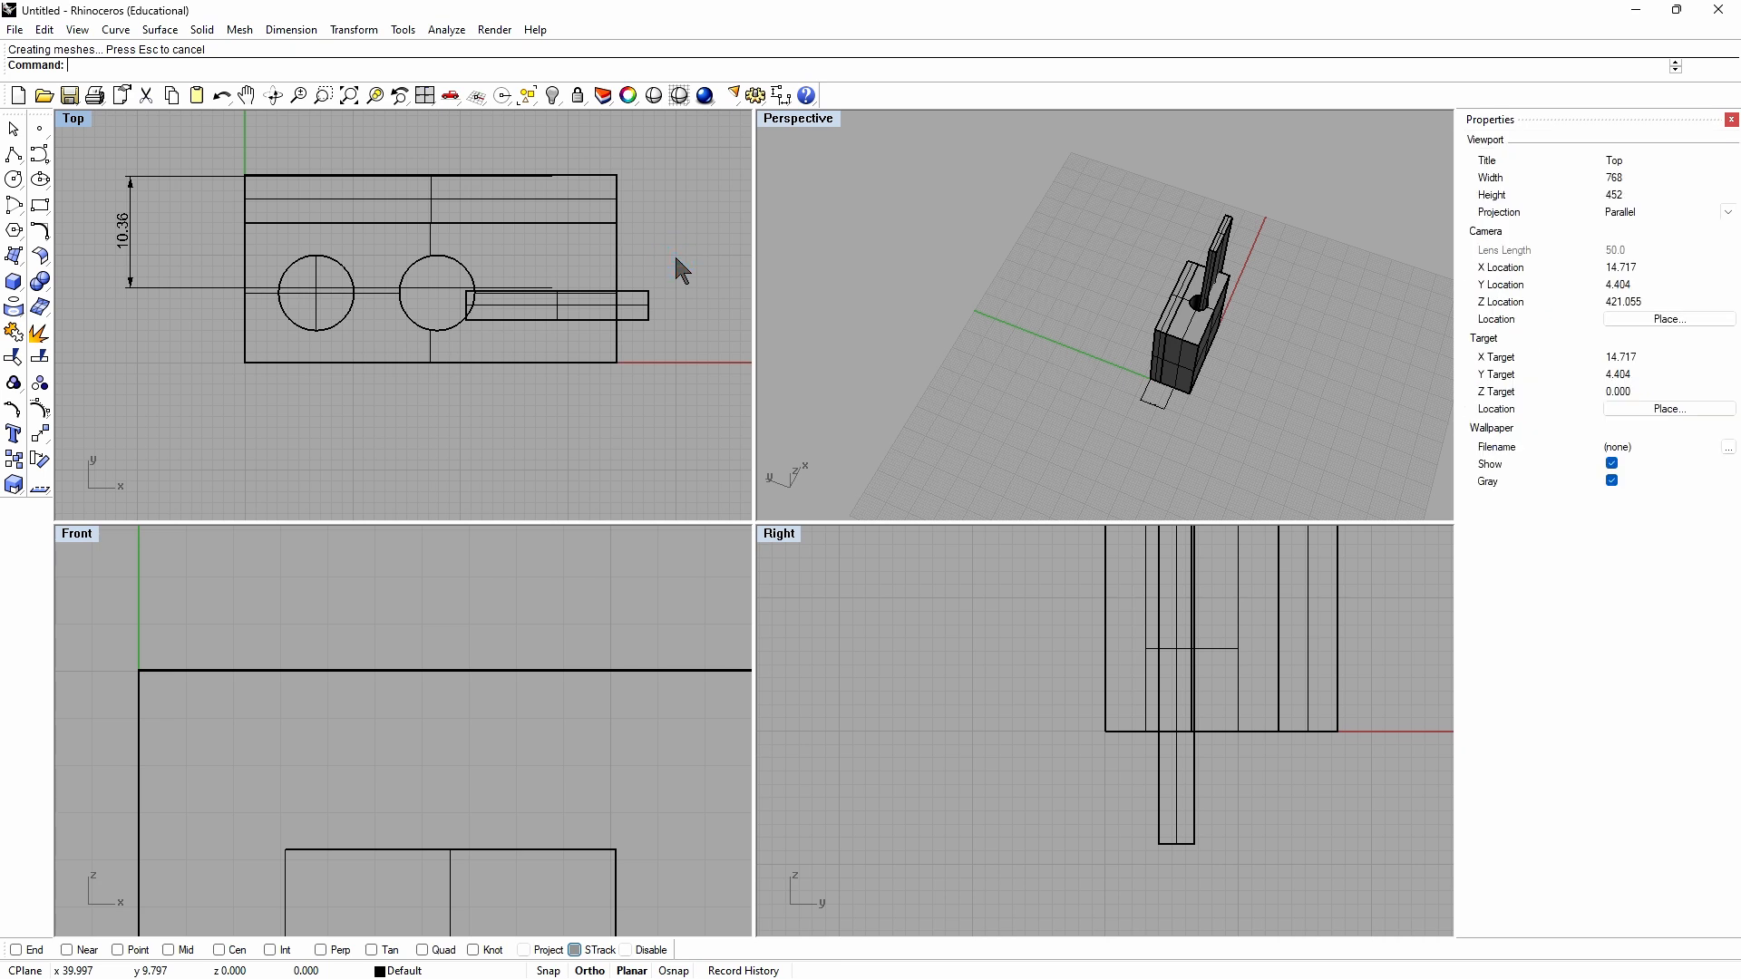
# Step: Shift the thin box about 2 mm farther into the right hole in the Top view
pyautogui.click(640, 311)
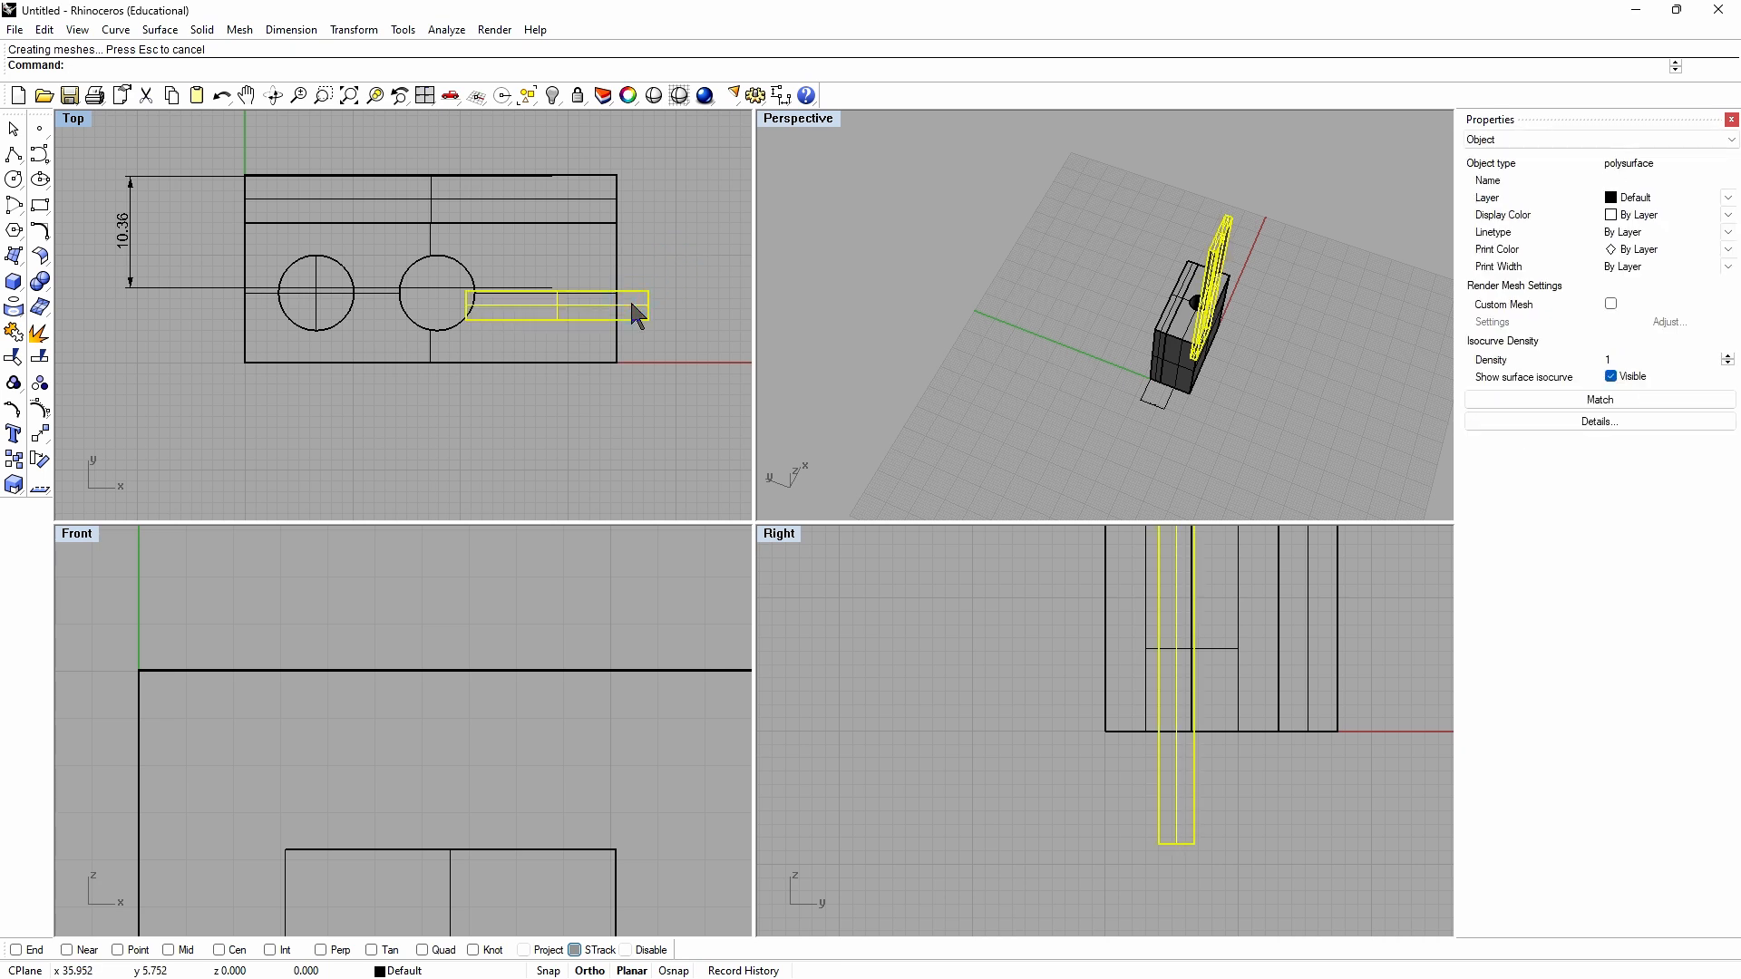
pyautogui.moveTo(629, 306); pyautogui.dragTo(613, 304)
pyautogui.click(667, 299)
pyautogui.click(178, 352)
# Step: Subtract the thin box from the block with Boolean Difference to cut the slot from the right hole to the block's end
pyautogui.click(203, 30)
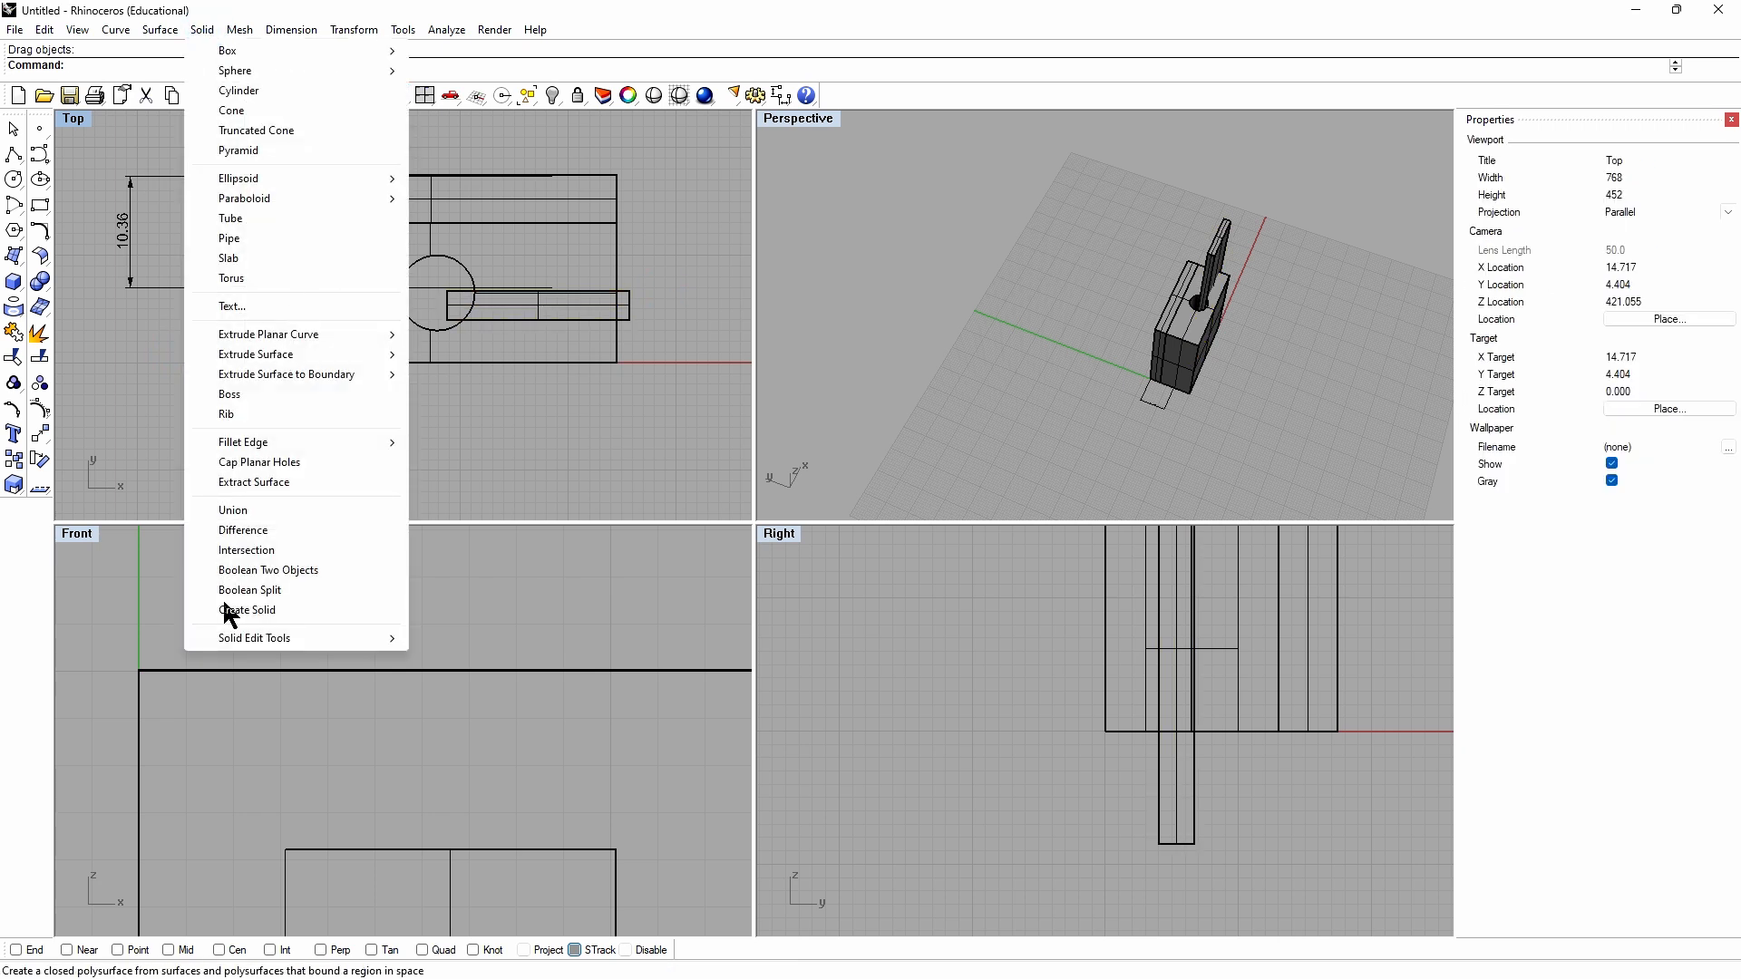
pyautogui.click(243, 532)
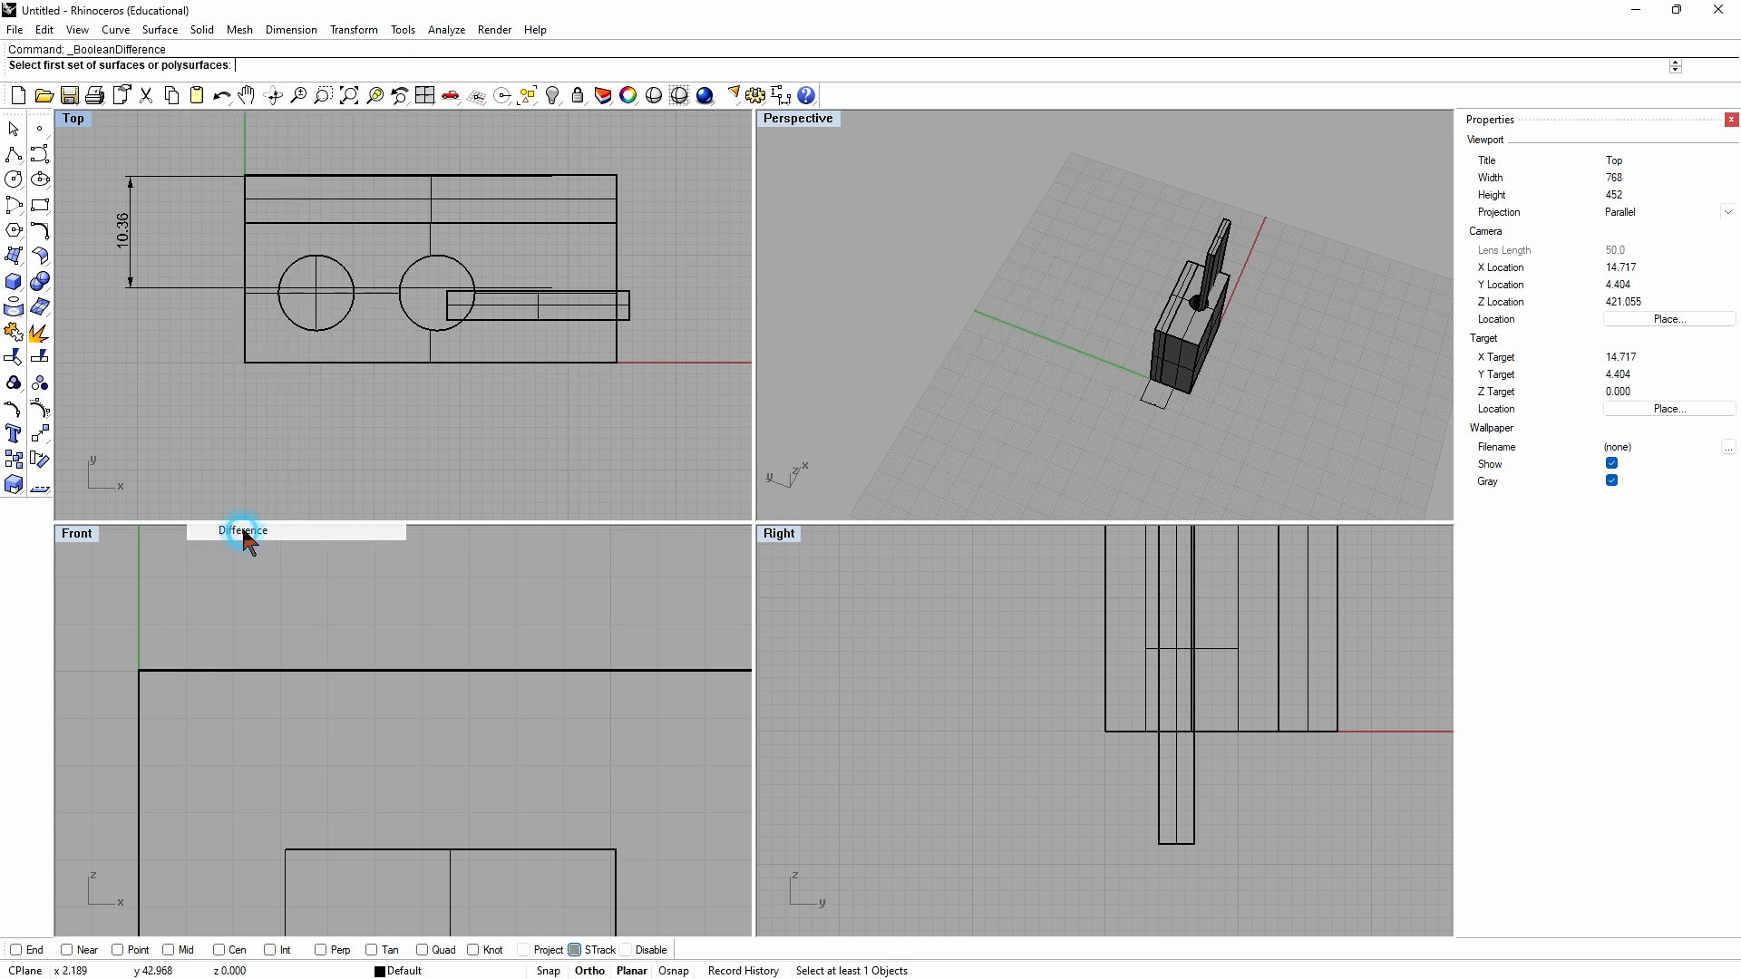
pyautogui.click(488, 363)
pyautogui.press('Return')
pyautogui.click(556, 319)
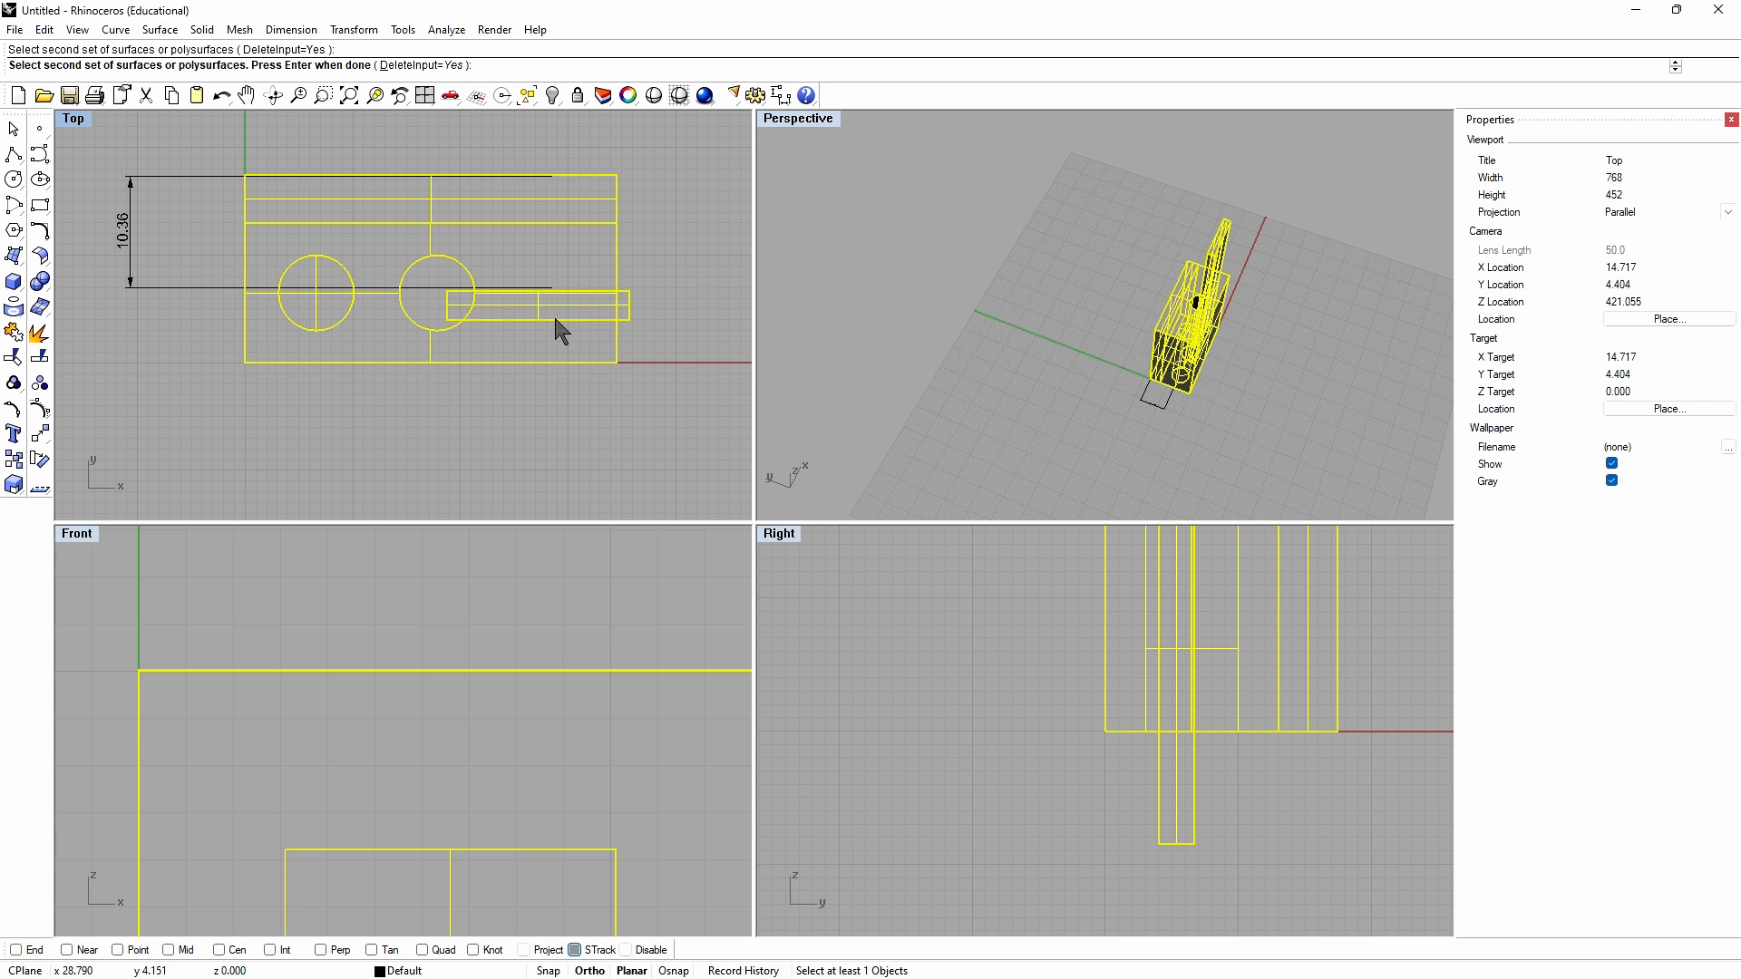
pyautogui.press('Return')
# Step: Delete the vertical dimension beside the block in the Top view
pyautogui.scroll(-2, 651, 465)
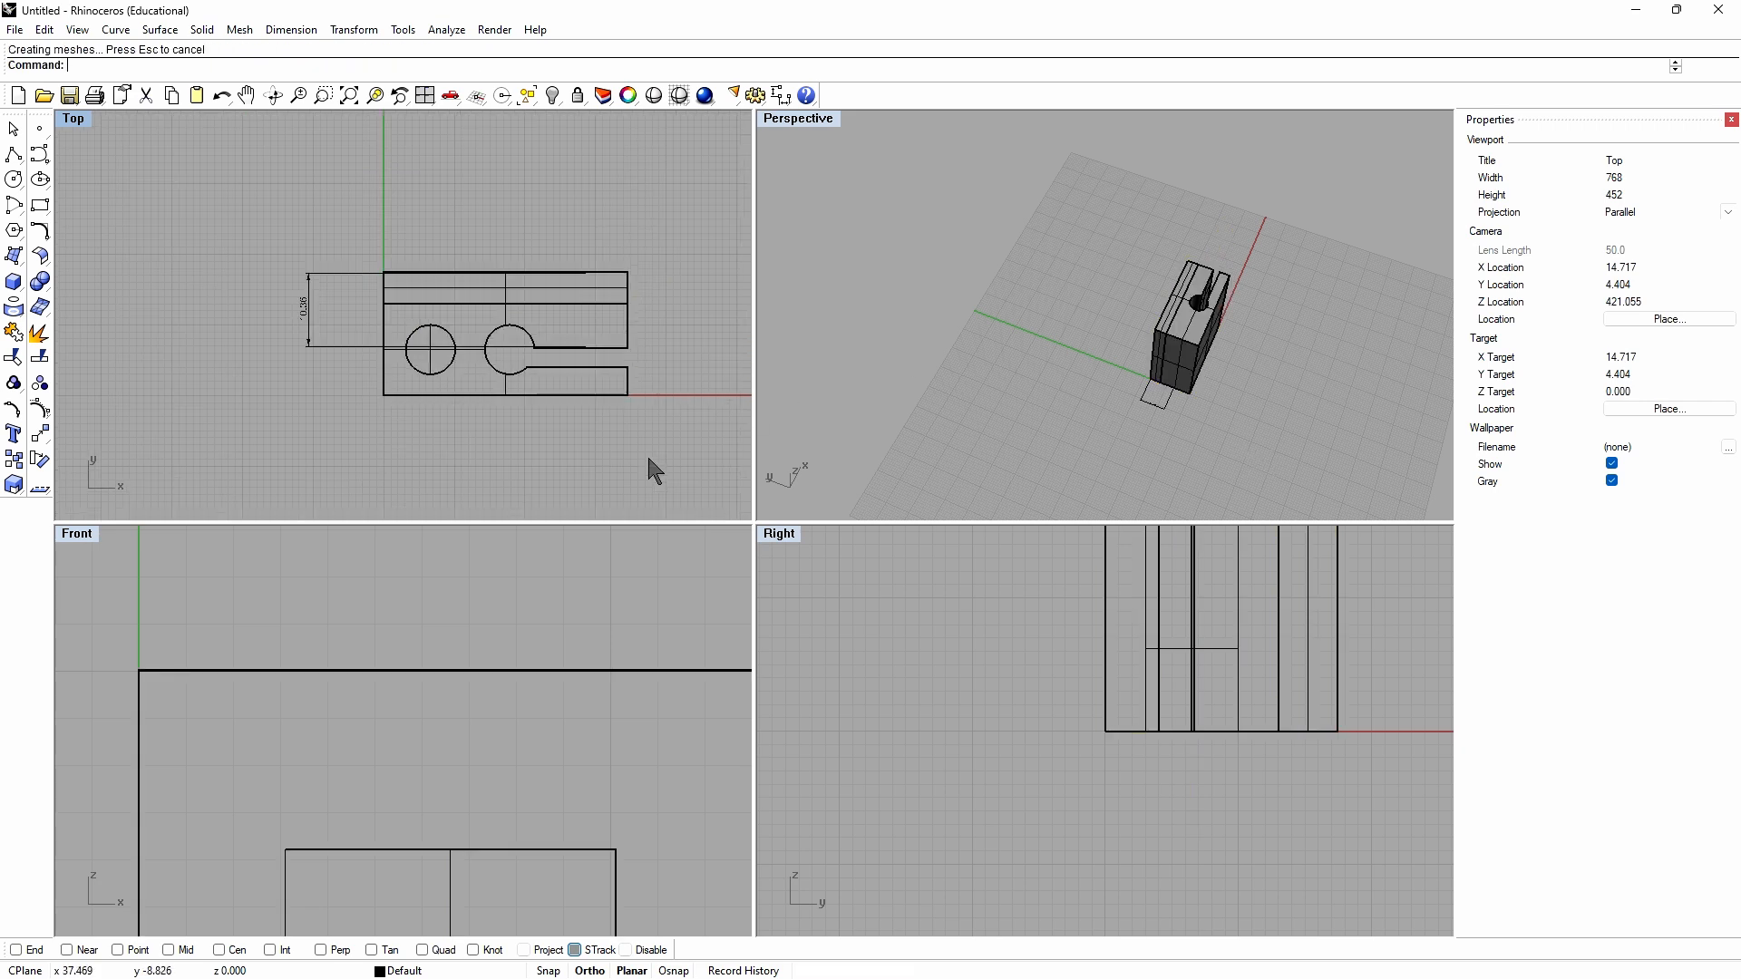
pyautogui.moveTo(1112, 334); pyautogui.dragTo(949, 357, button='right')
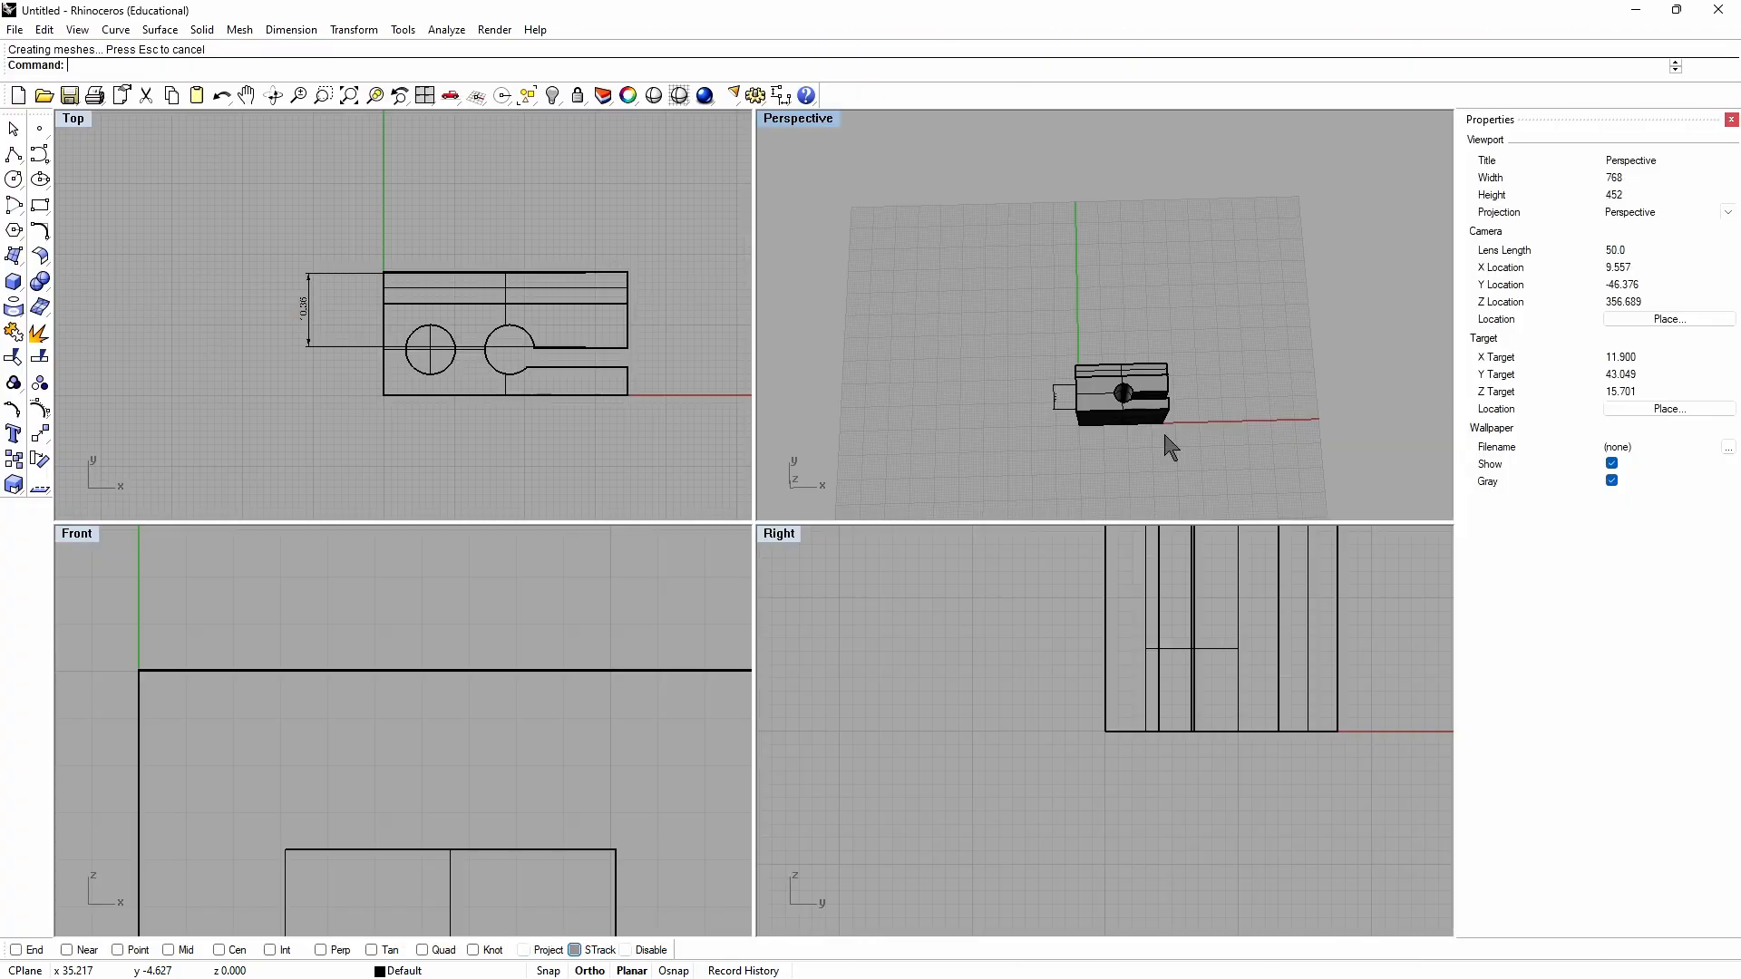
pyautogui.click(309, 342)
pyautogui.press('Delete')
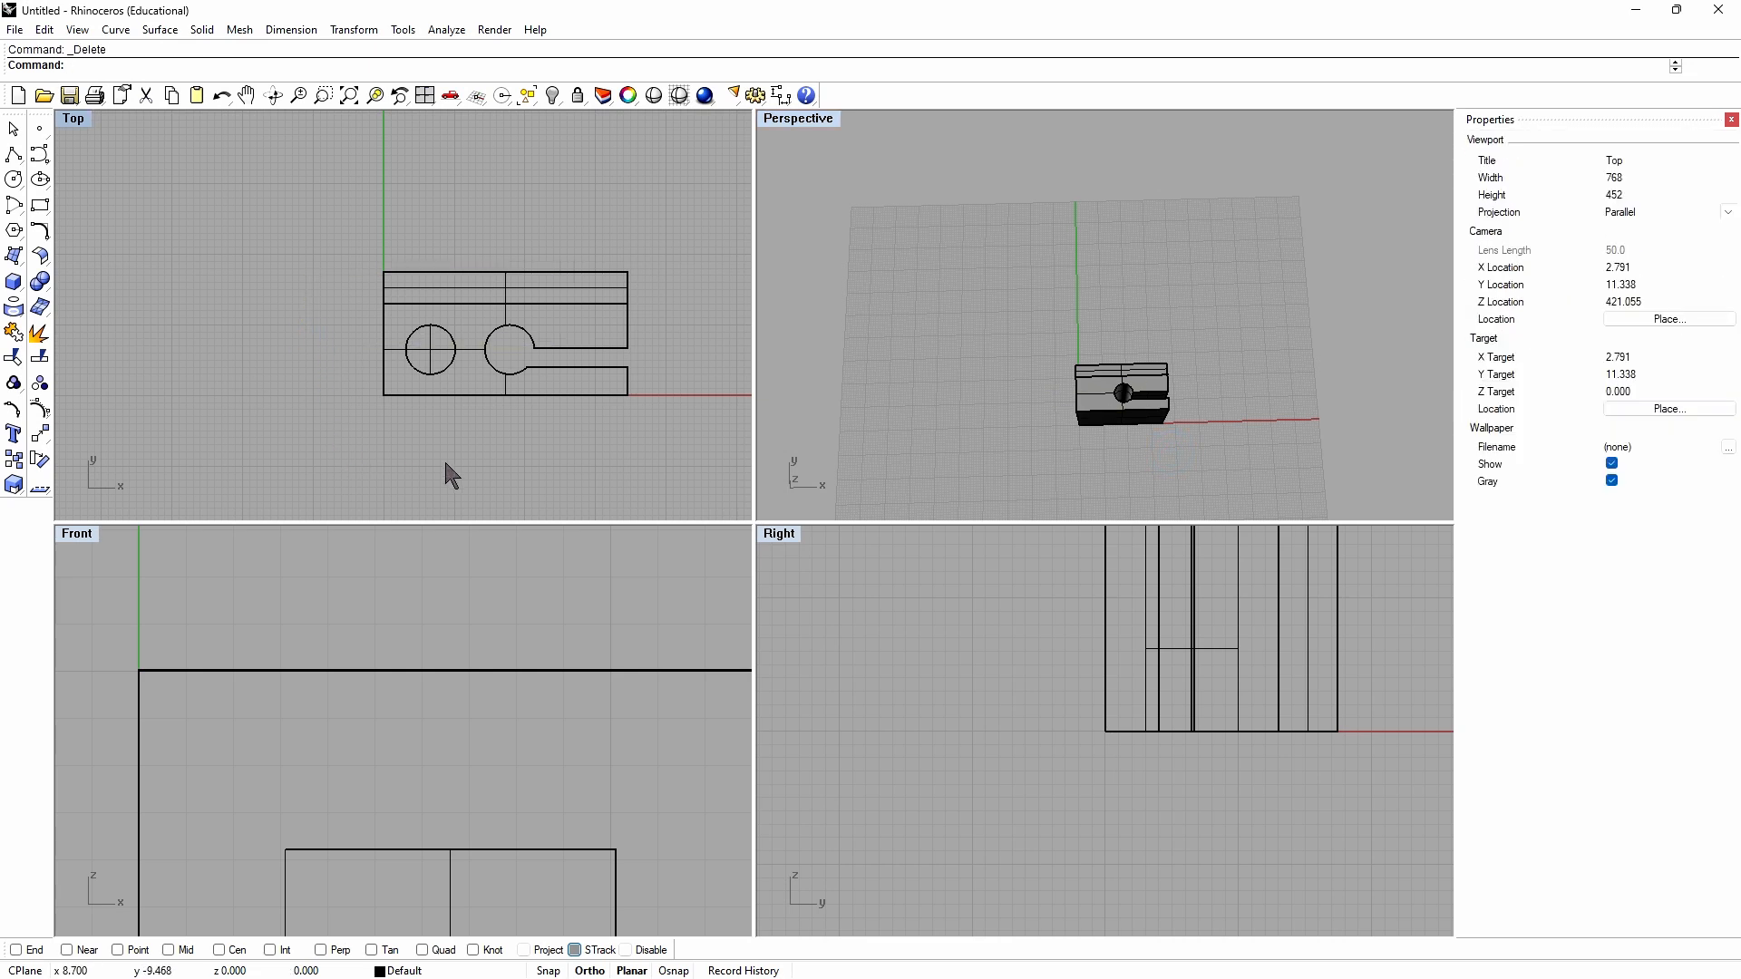
# Step: Draw a 7 mm diameter cylinder centred at about x 27.2, z 20 in the Front view, extending past the block's upper edge in the Top view
pyautogui.scroll(-5, 486, 445)
pyautogui.scroll(-10, 486, 678)
pyautogui.scroll(-2, 433, 660)
pyautogui.scroll(3, 585, 875)
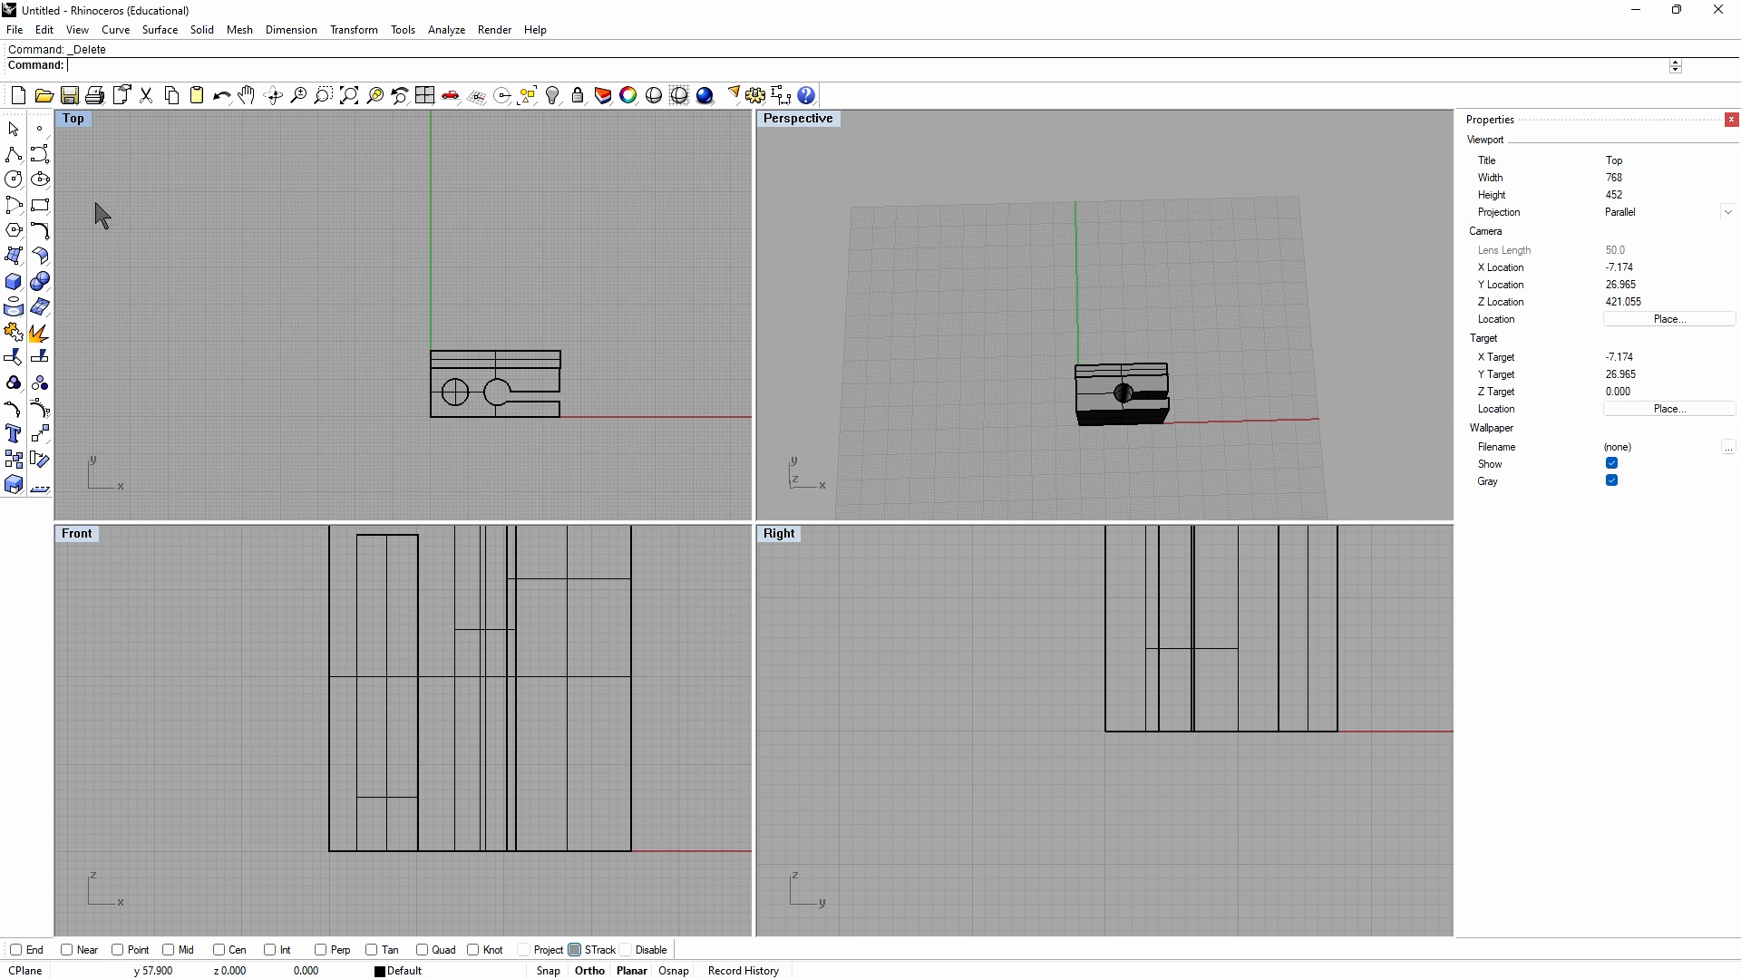
pyautogui.click(14, 284)
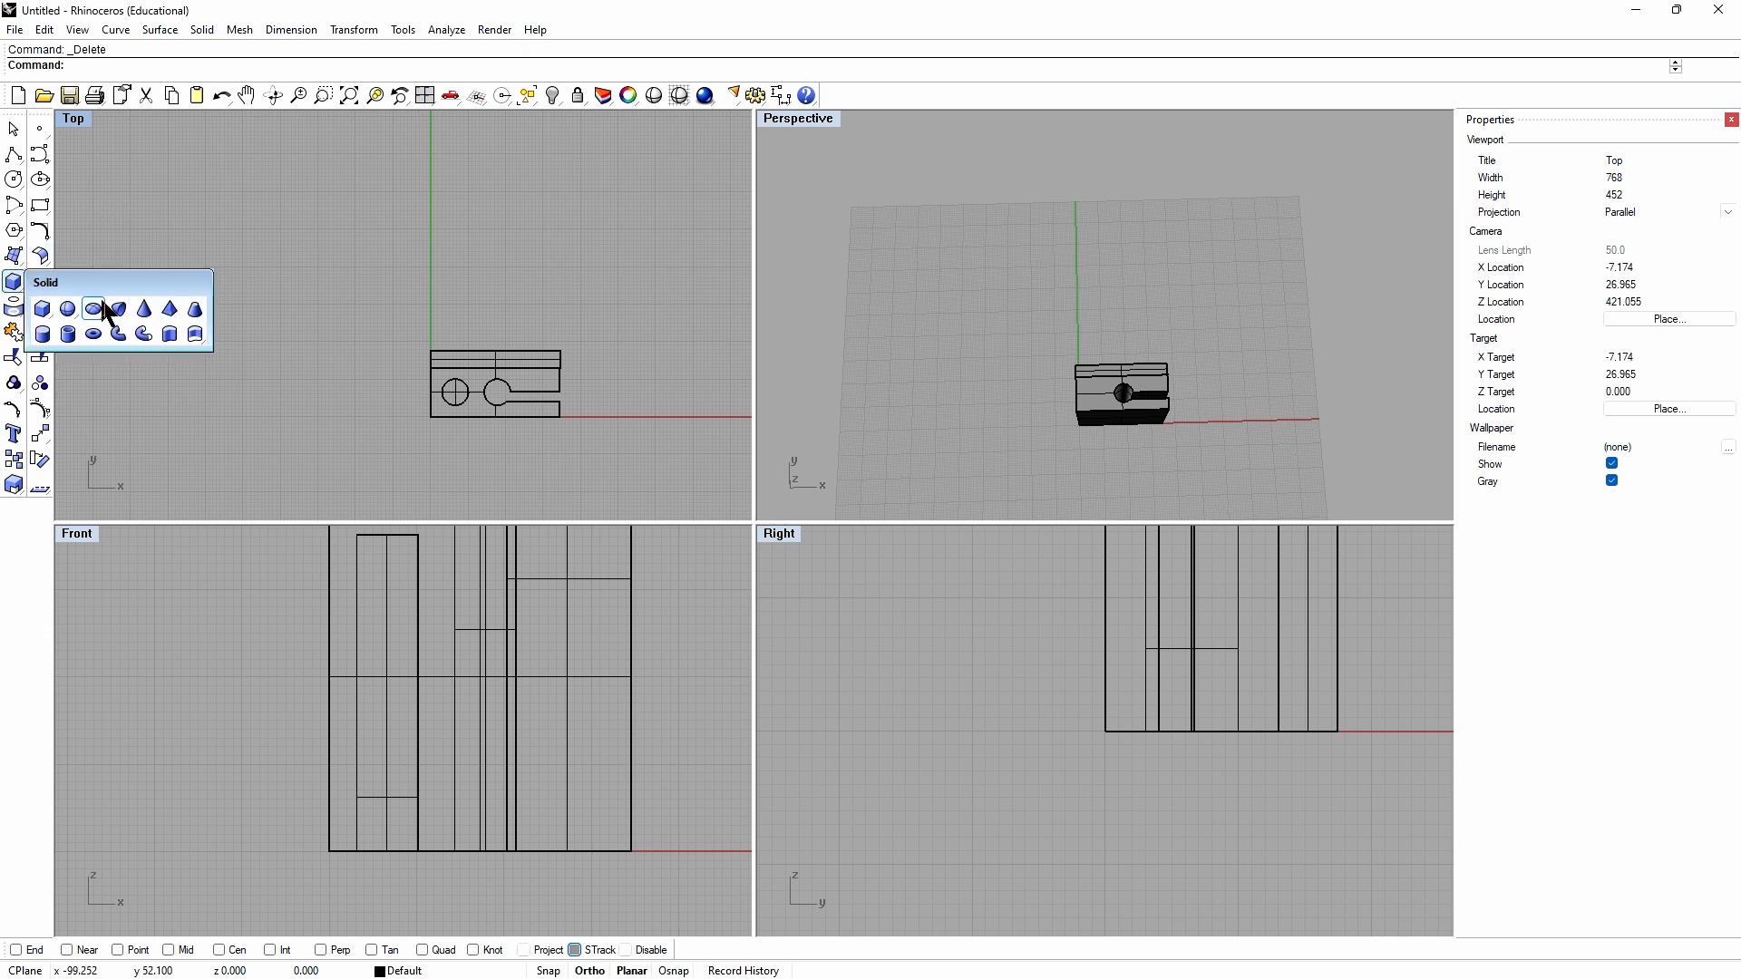
pyautogui.click(43, 334)
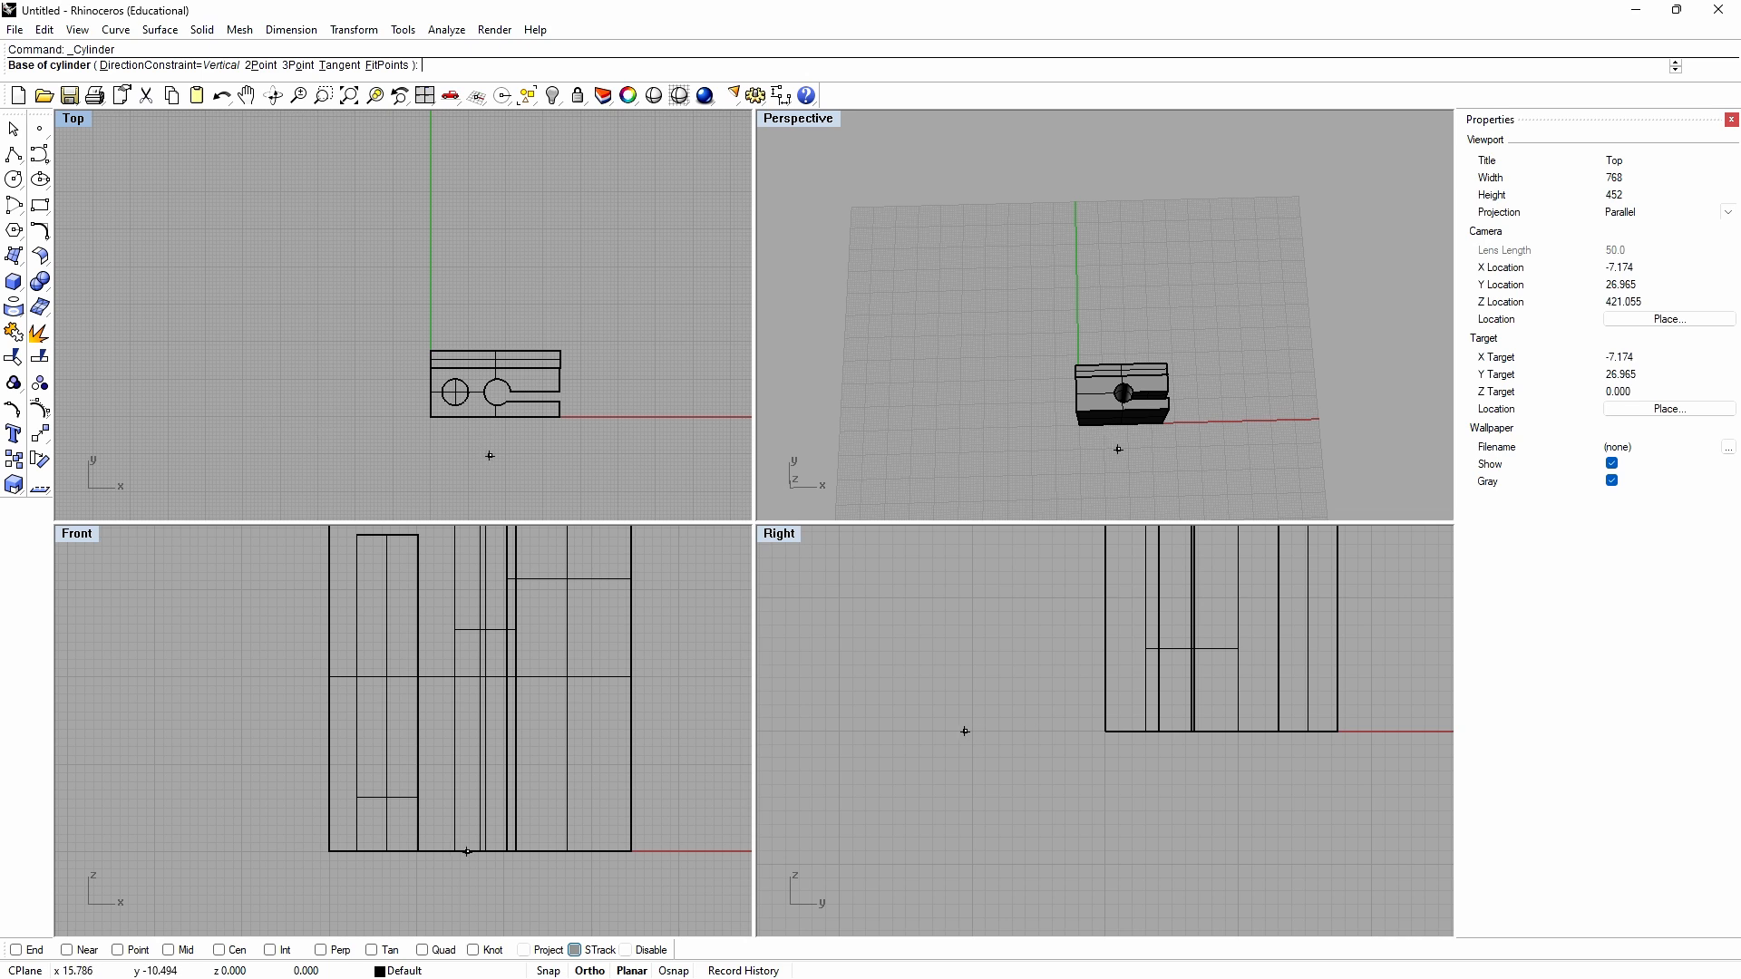
pyautogui.scroll(-5, 578, 687)
pyautogui.scroll(10, 590, 689)
pyautogui.scroll(6, 544, 698)
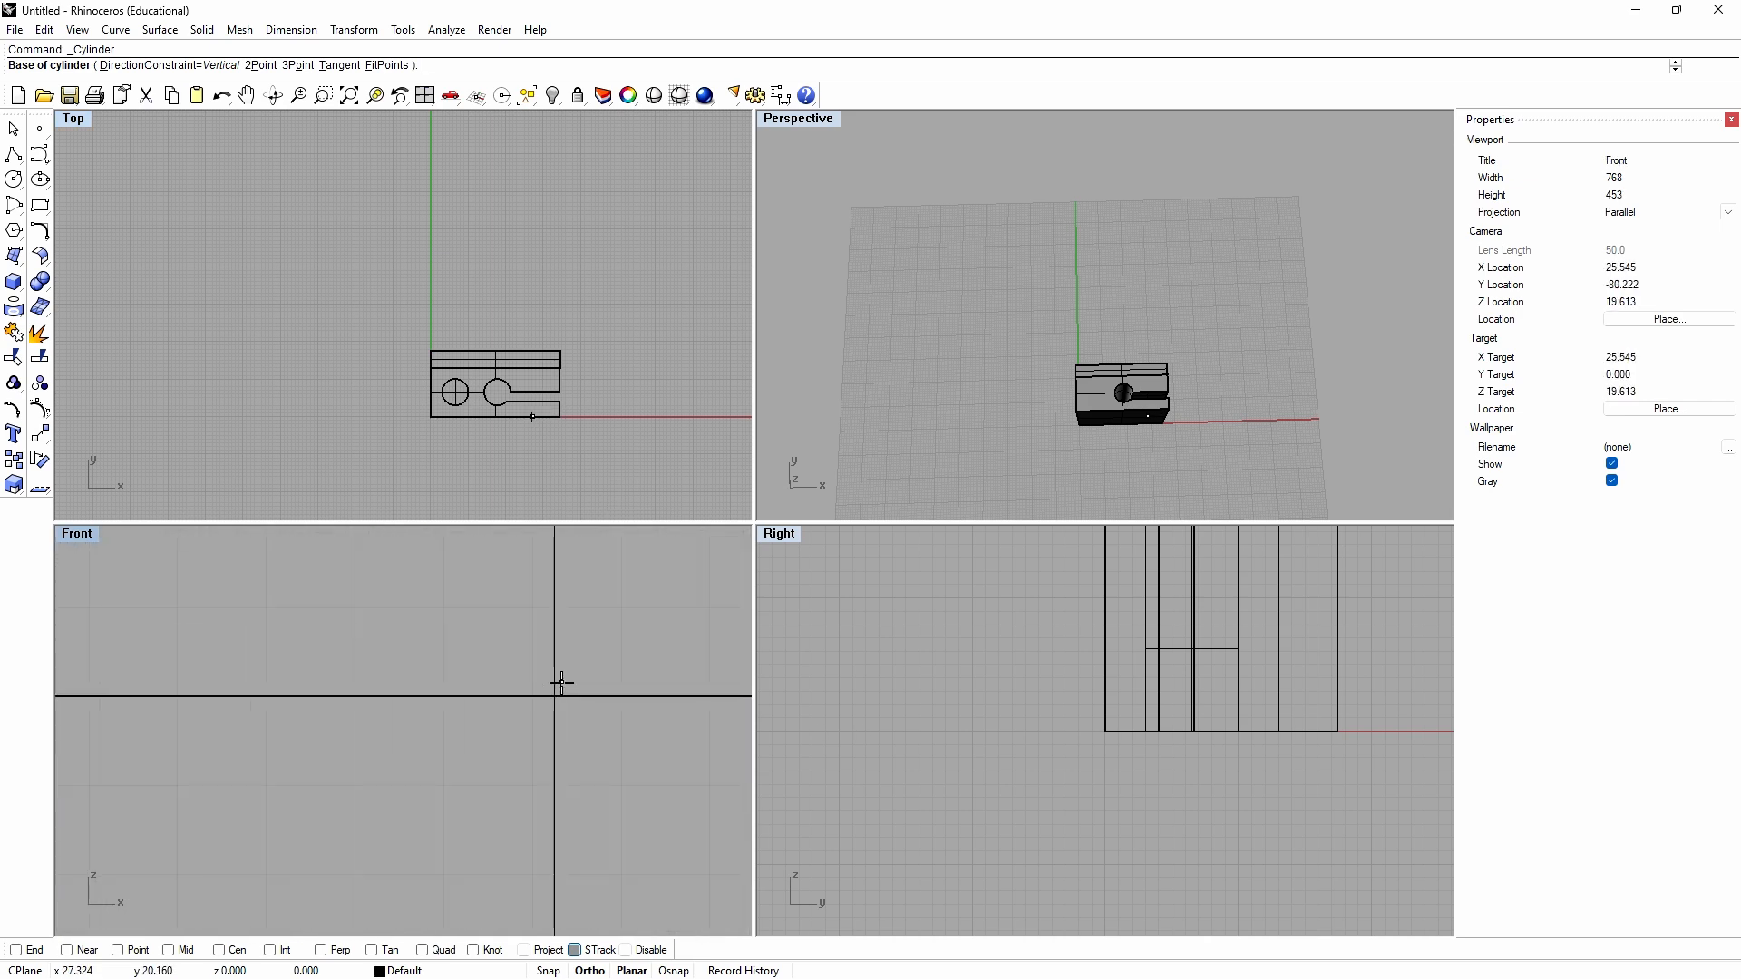
pyautogui.scroll(1, 561, 681)
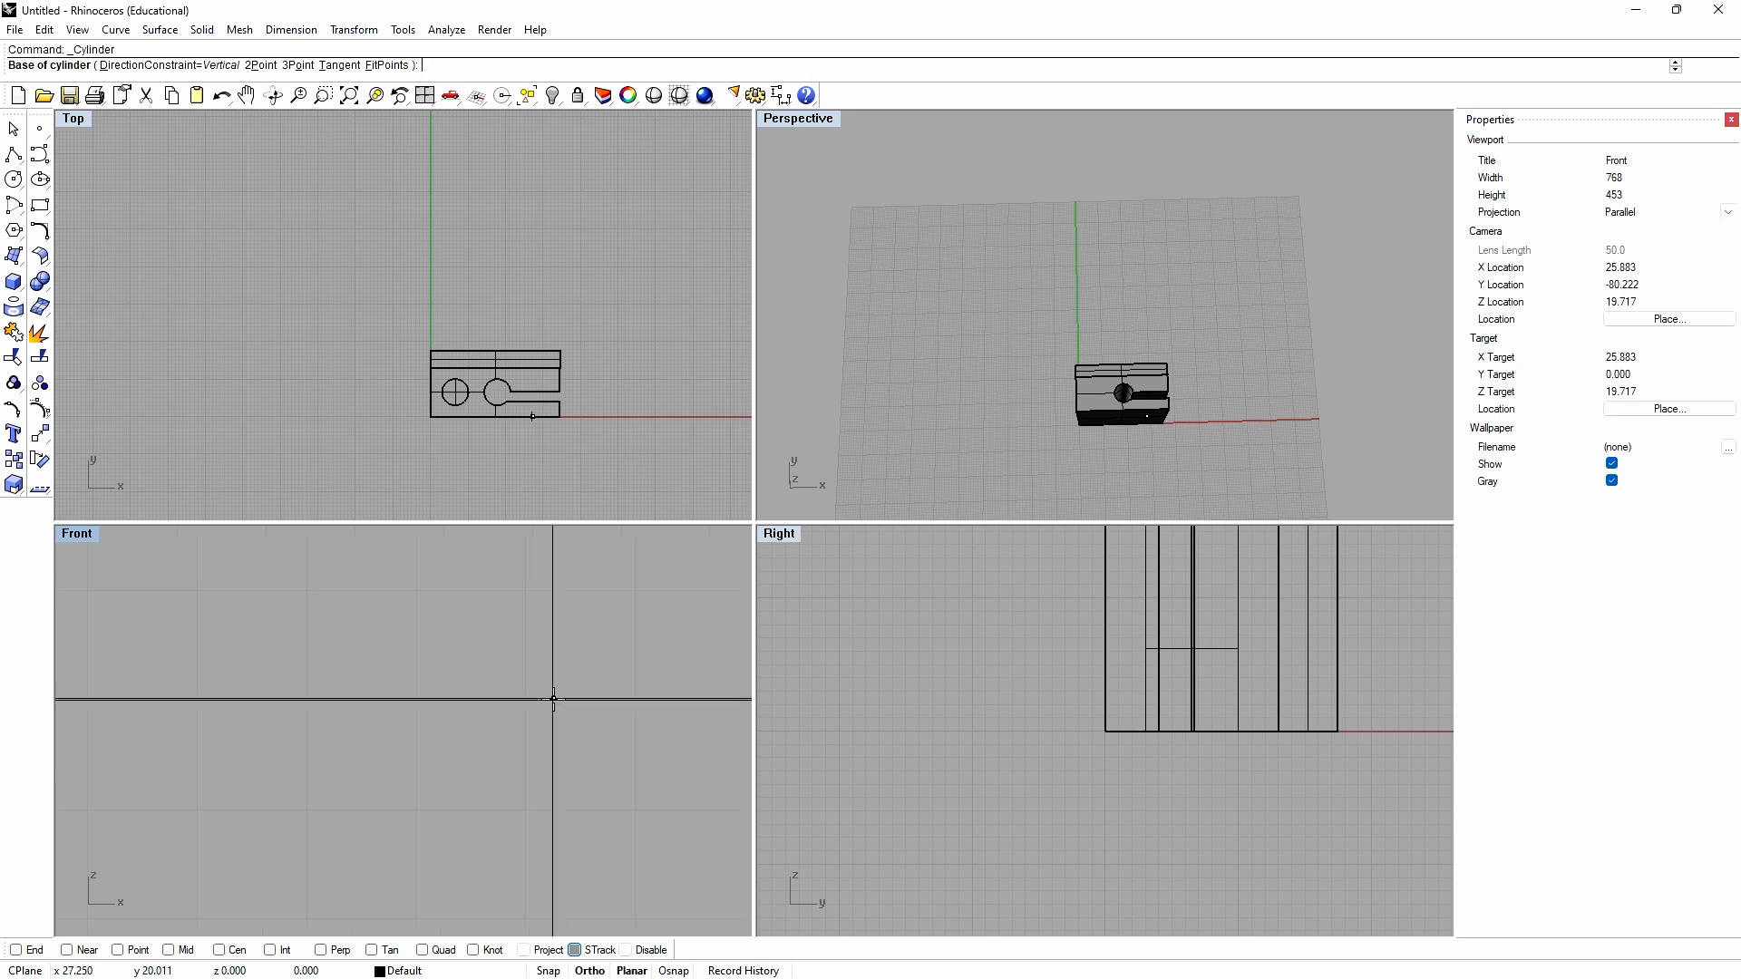
pyautogui.click(553, 699)
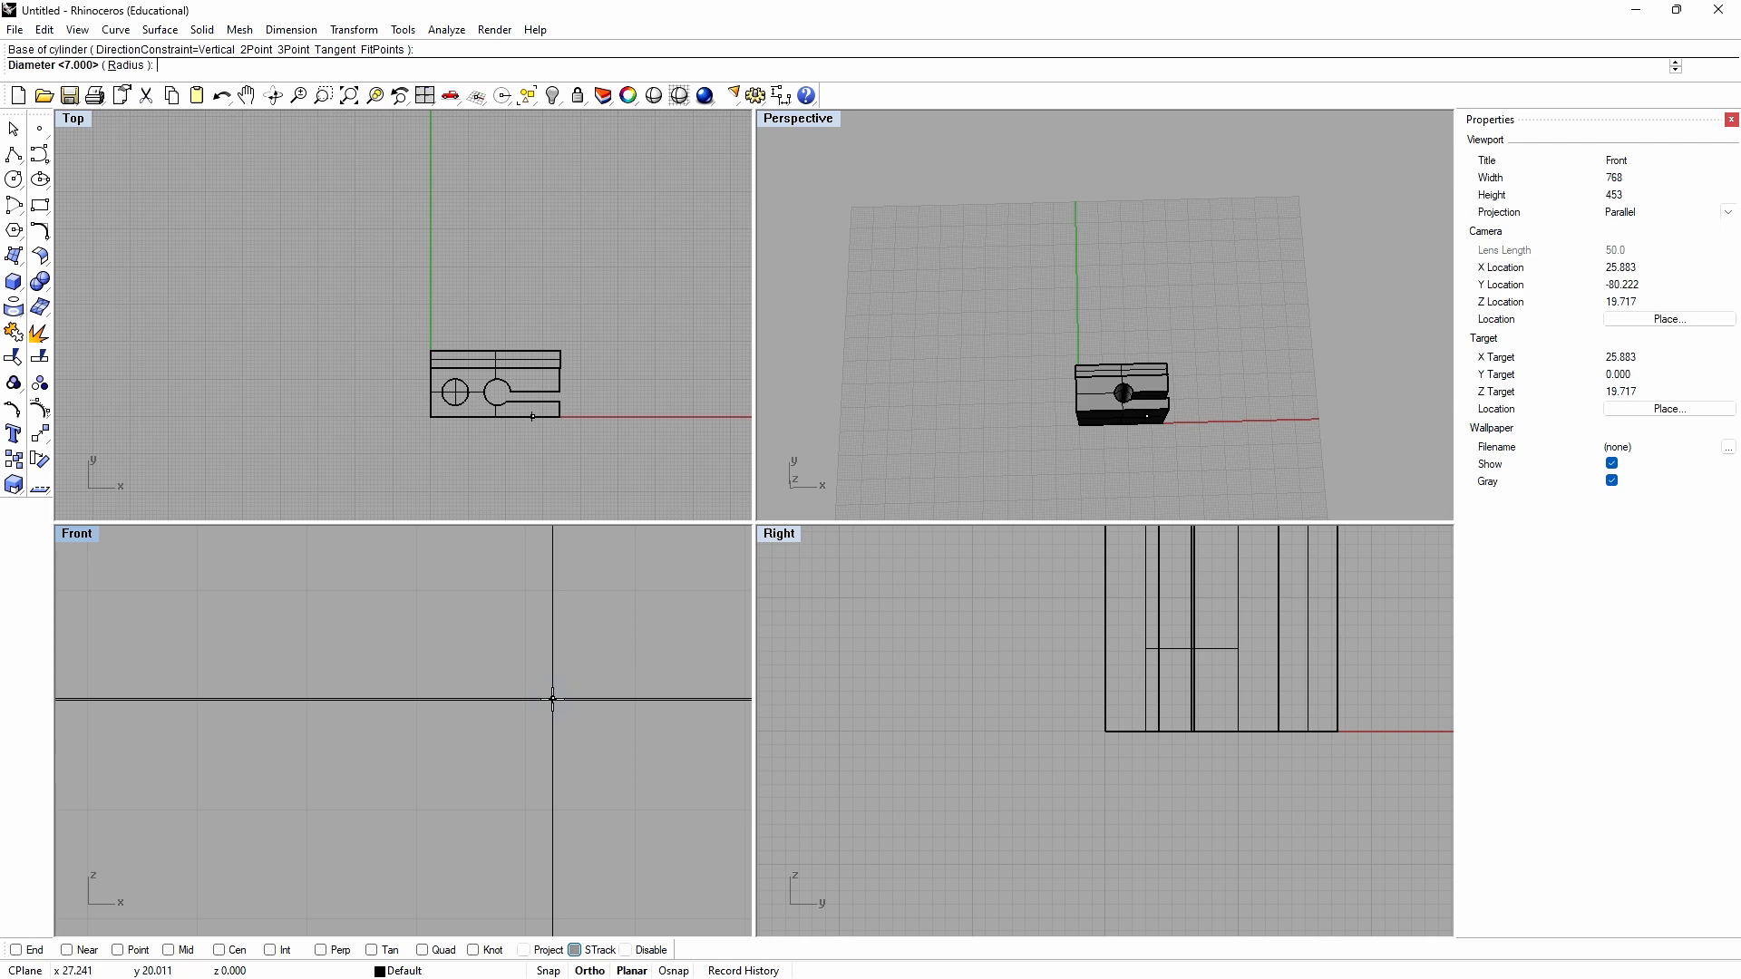
pyautogui.press('Return')
pyautogui.scroll(-12, 548, 703)
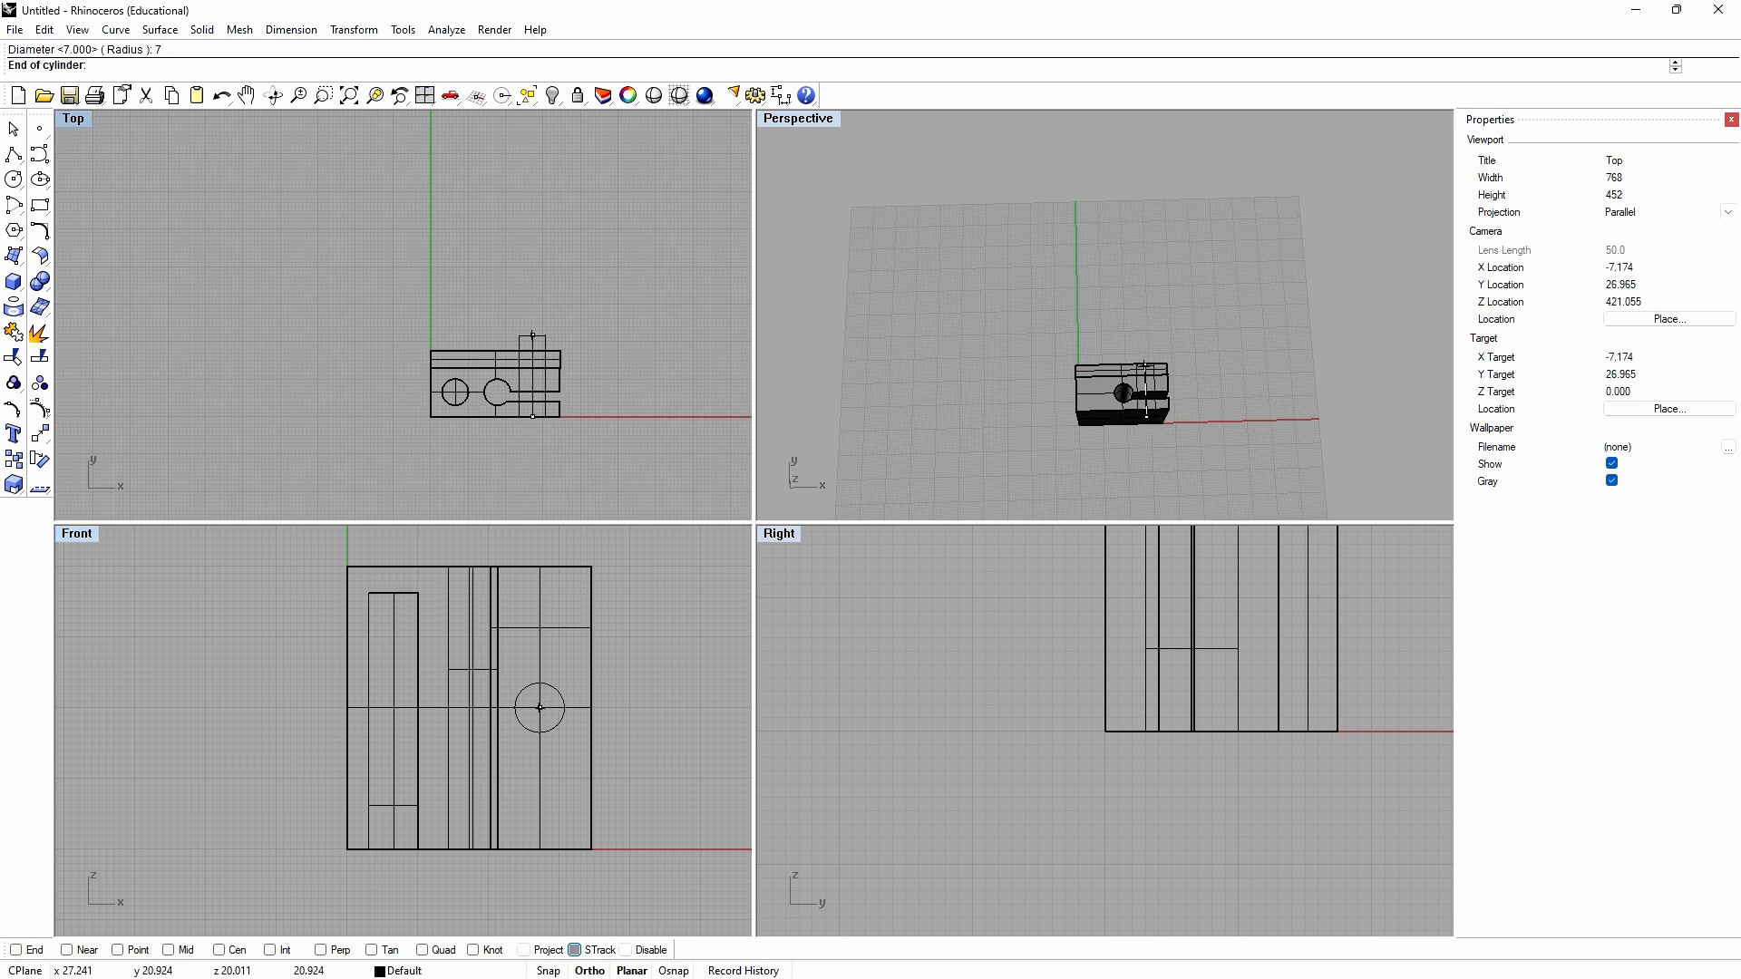
pyautogui.click(532, 274)
# Step: Move the cylinder down about 6 mm in the Top view so it pierces both sides, and right about 1 mm in the Front view
pyautogui.click(538, 301)
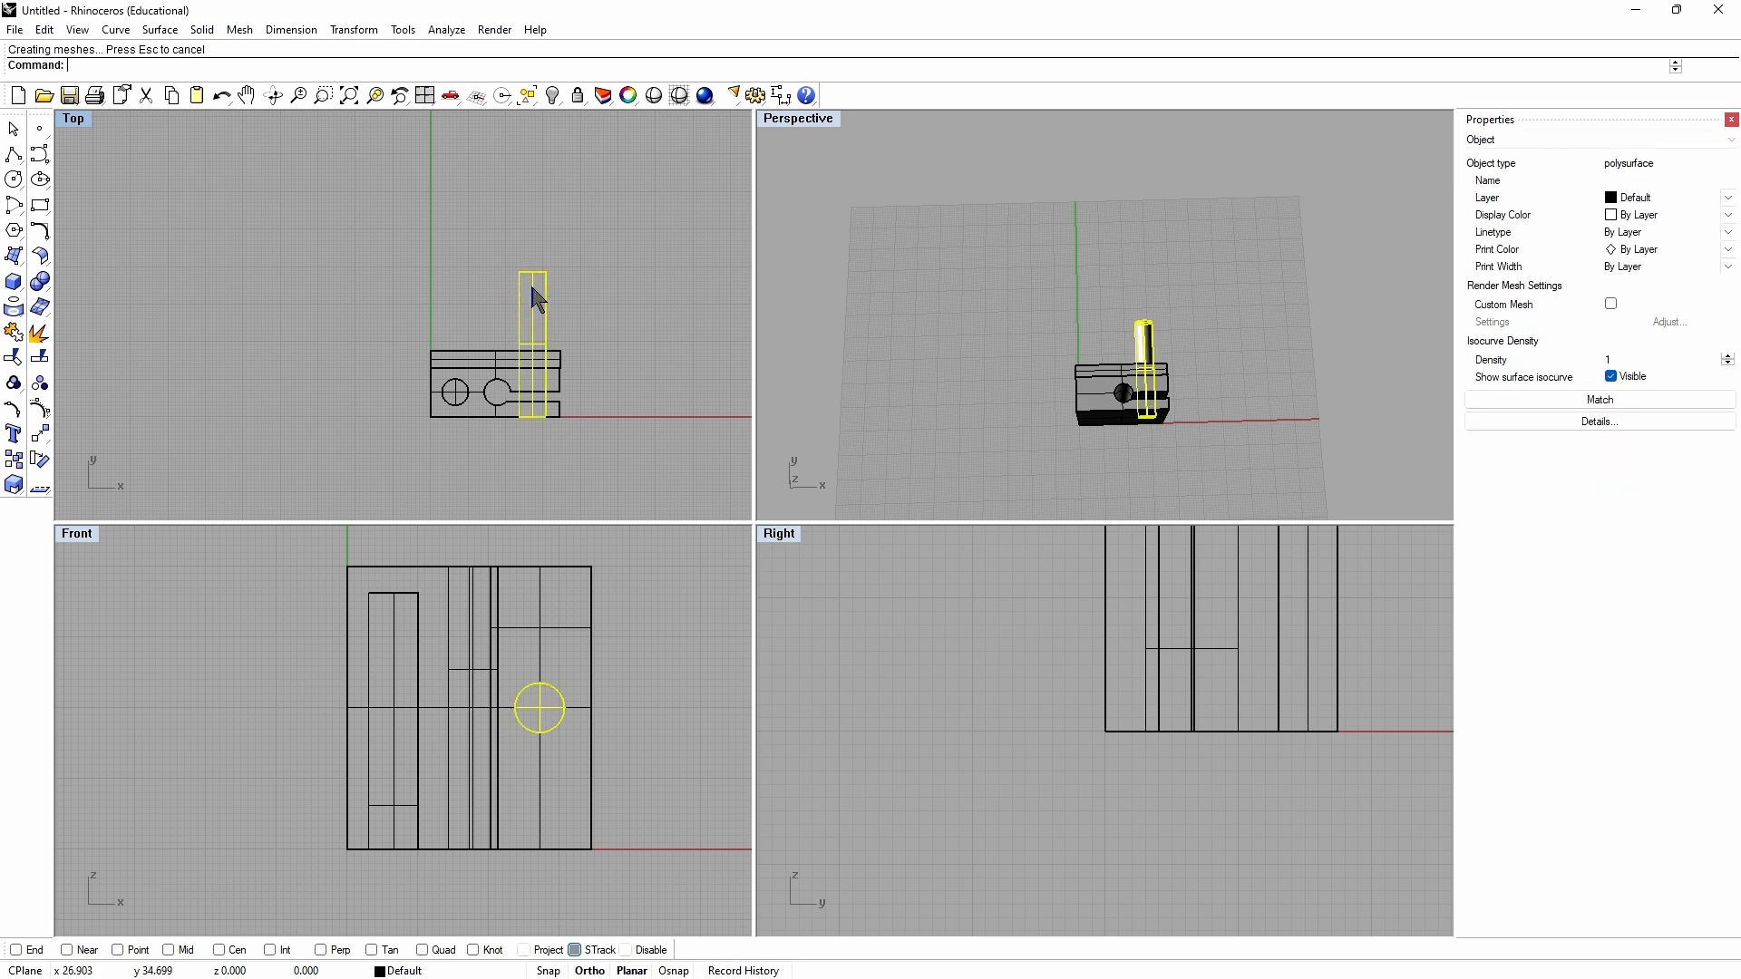
pyautogui.moveTo(538, 308); pyautogui.dragTo(537, 331)
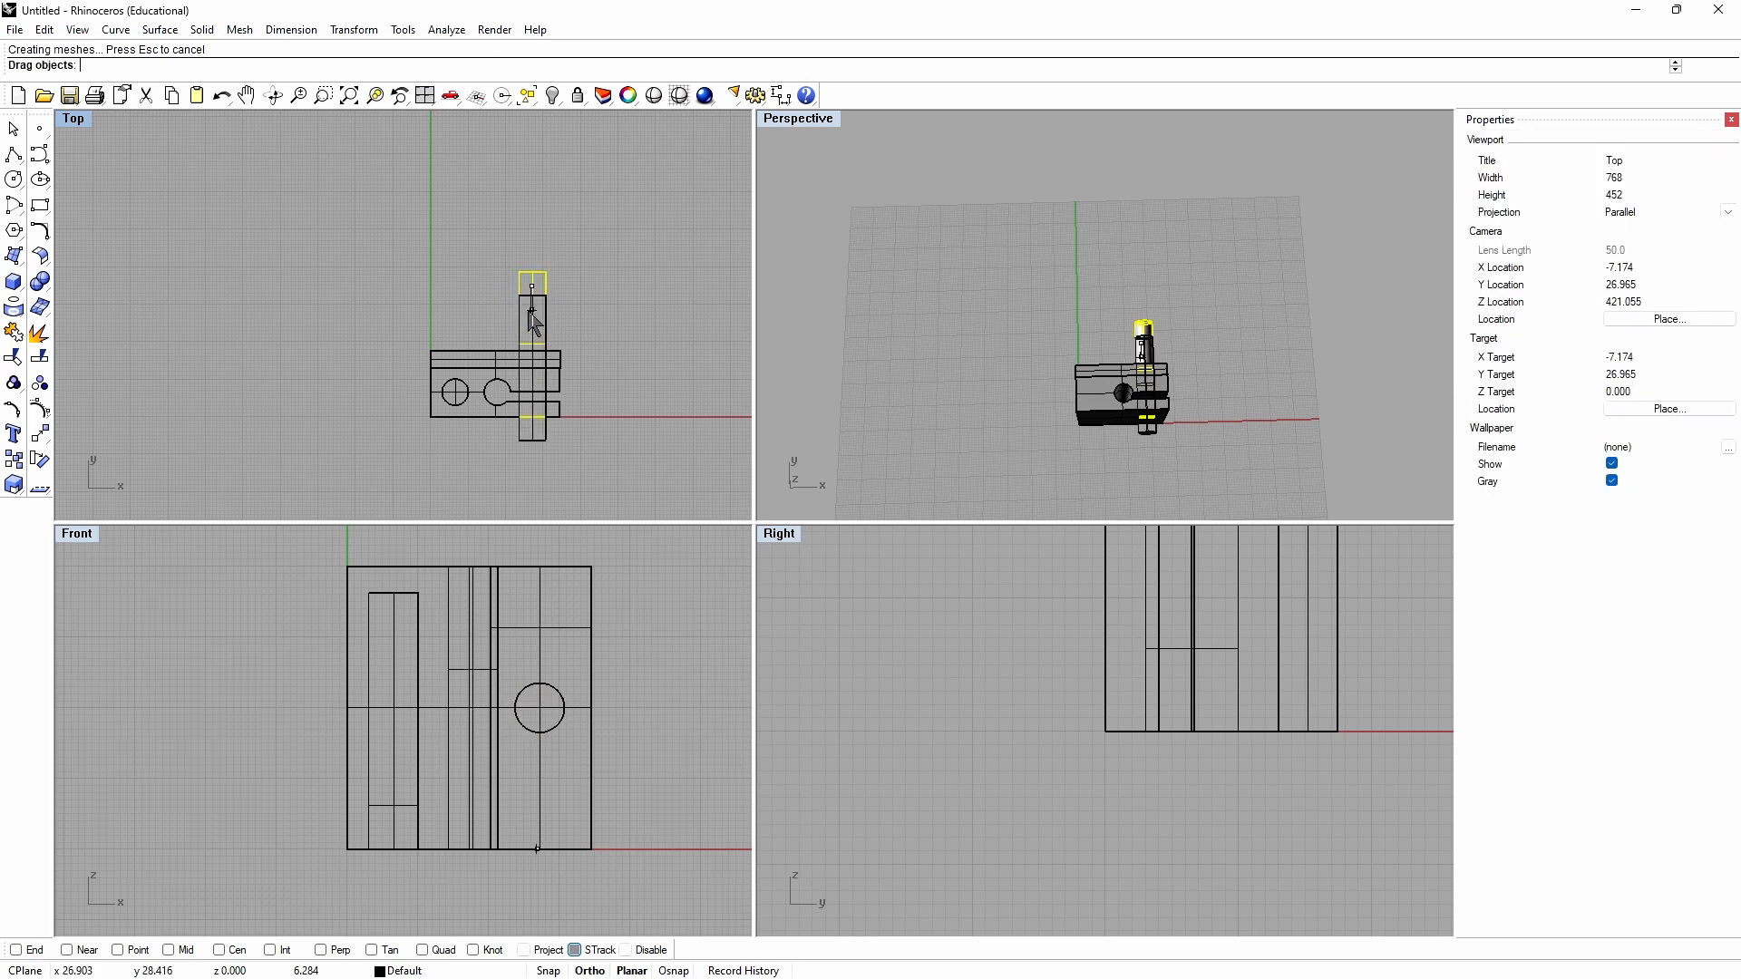
pyautogui.click(546, 721)
pyautogui.moveTo(549, 717); pyautogui.dragTo(556, 719)
pyautogui.click(669, 766)
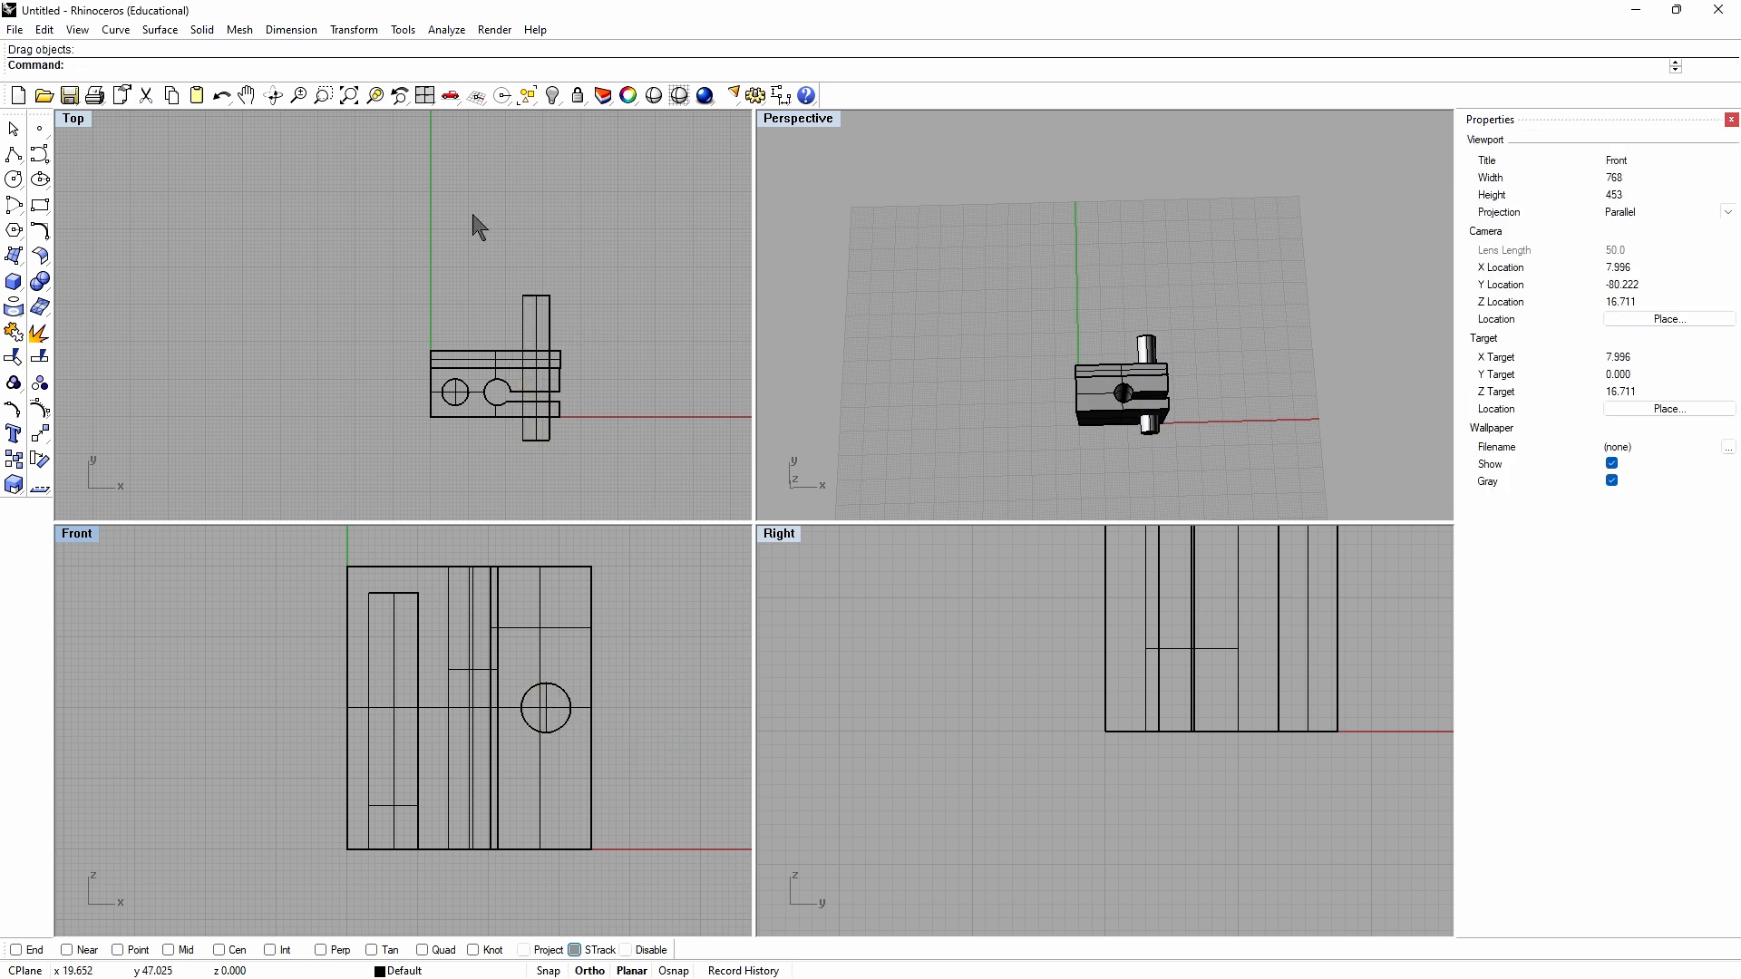
# Step: Subtract the cylinder from the slotted block with Boolean Difference to cut a cross hole through the slot
pyautogui.click(203, 30)
pyautogui.click(245, 532)
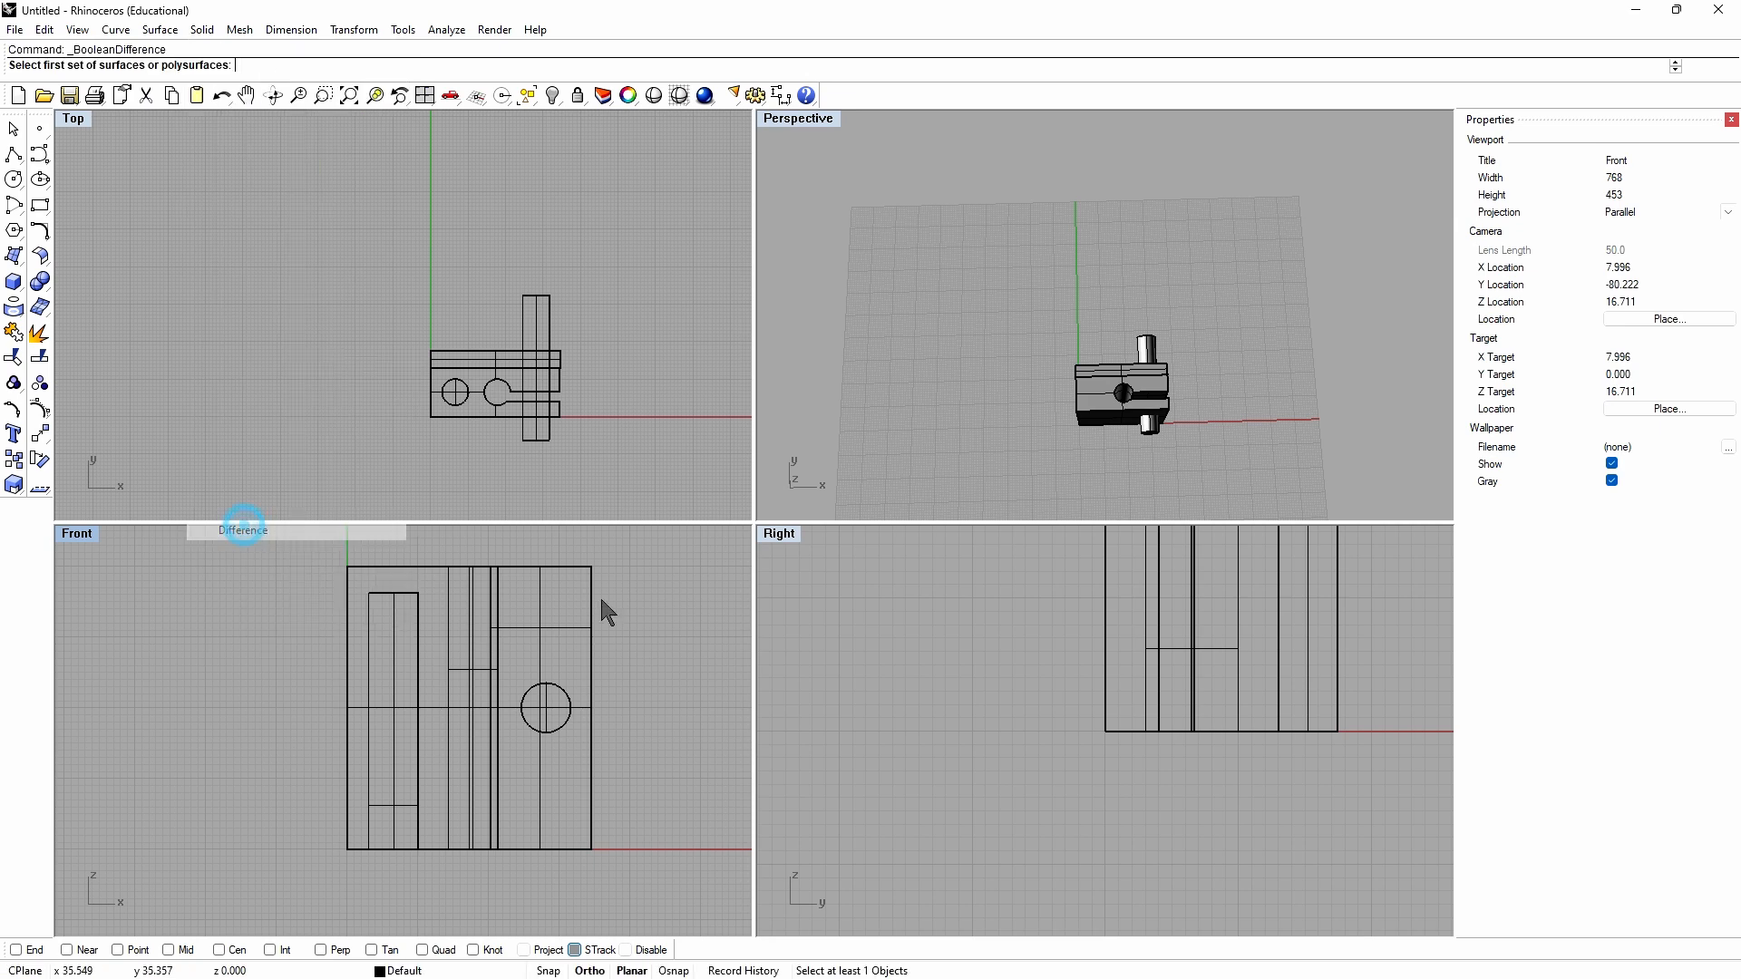
pyautogui.click(575, 585)
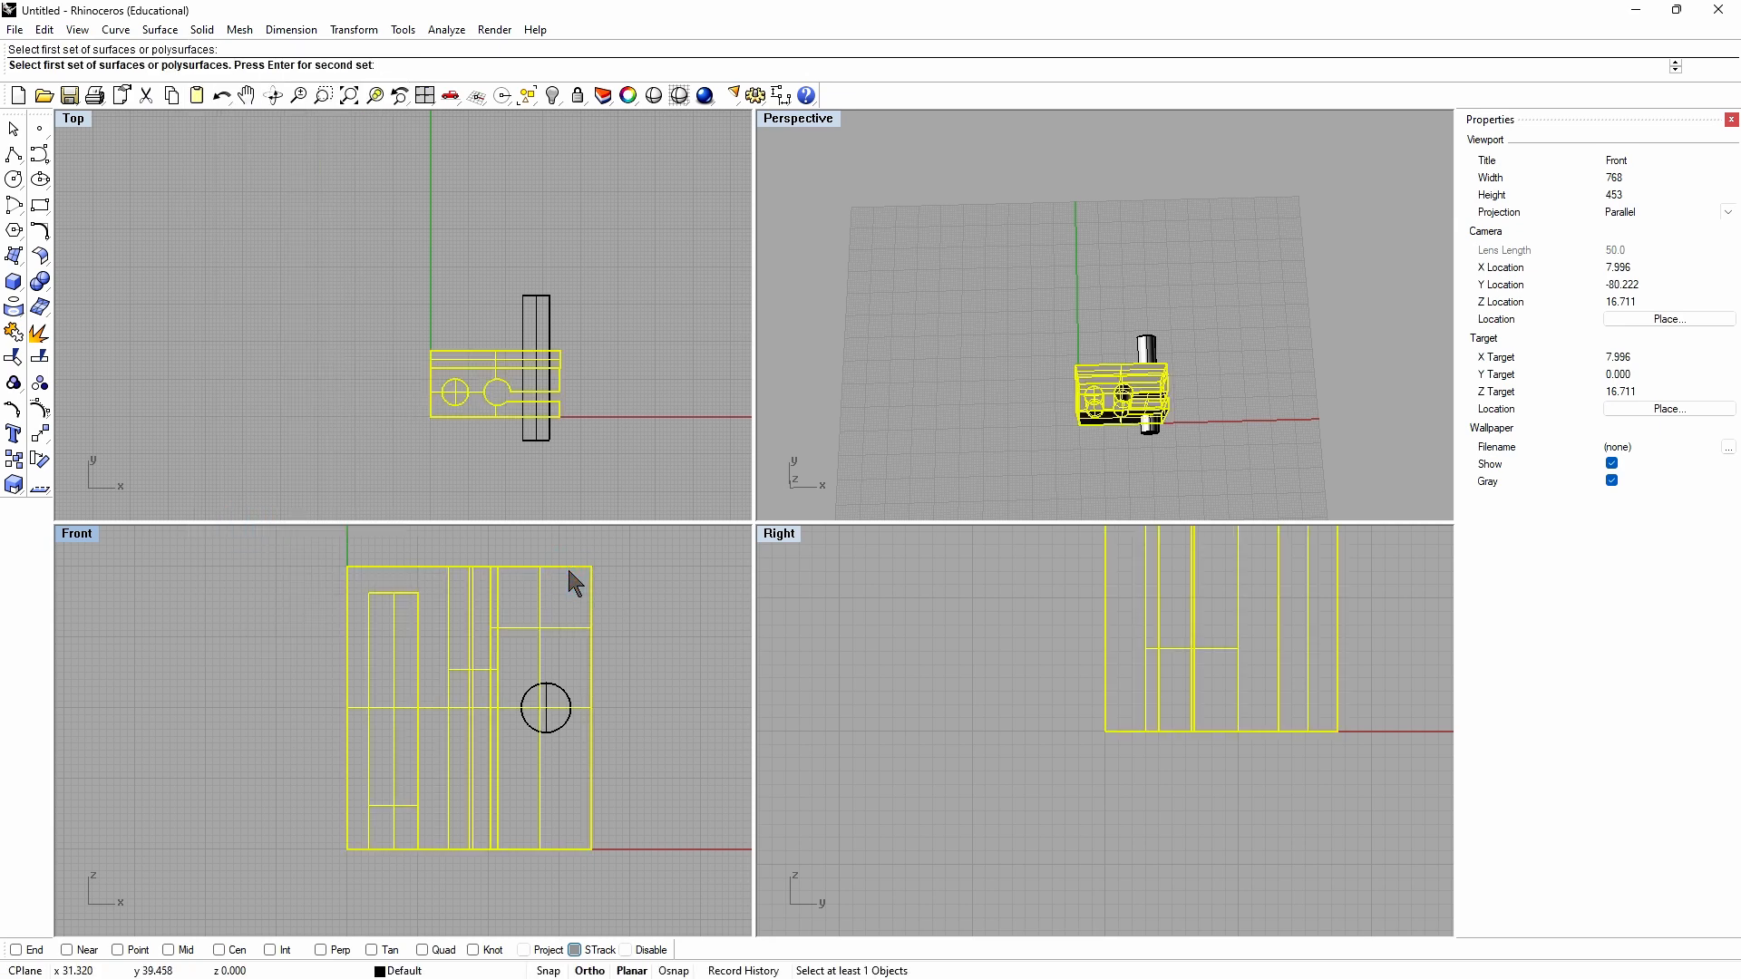
pyautogui.press('Return')
pyautogui.click(567, 703)
pyautogui.press('Return')
# Step: Maximize the Perspective view and examine the block's cross hole, slot and bore up close
pyautogui.moveTo(991, 474); pyautogui.dragTo(850, 161, button='right')
pyautogui.doubleClick(796, 119)
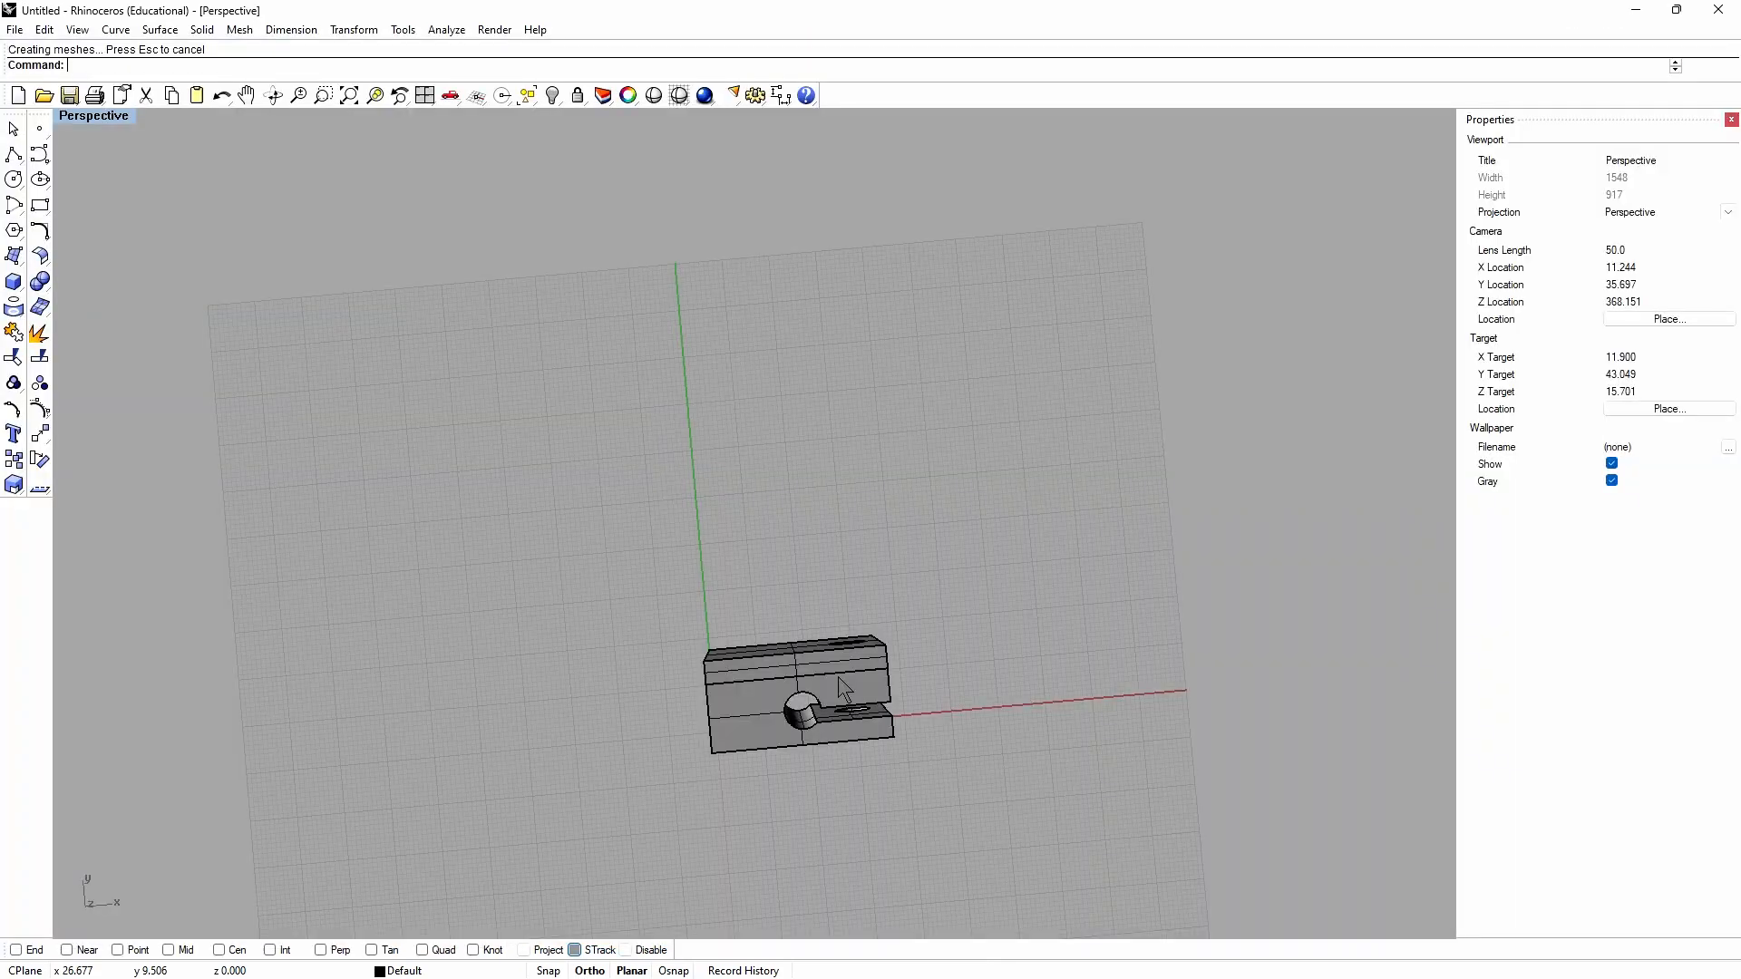
pyautogui.click(612, 614)
pyautogui.scroll(4, 580, 600)
pyautogui.keyDown('shift'); pyautogui.moveTo(898, 790); pyautogui.dragTo(740, 629, button='right'); pyautogui.keyUp('shift')
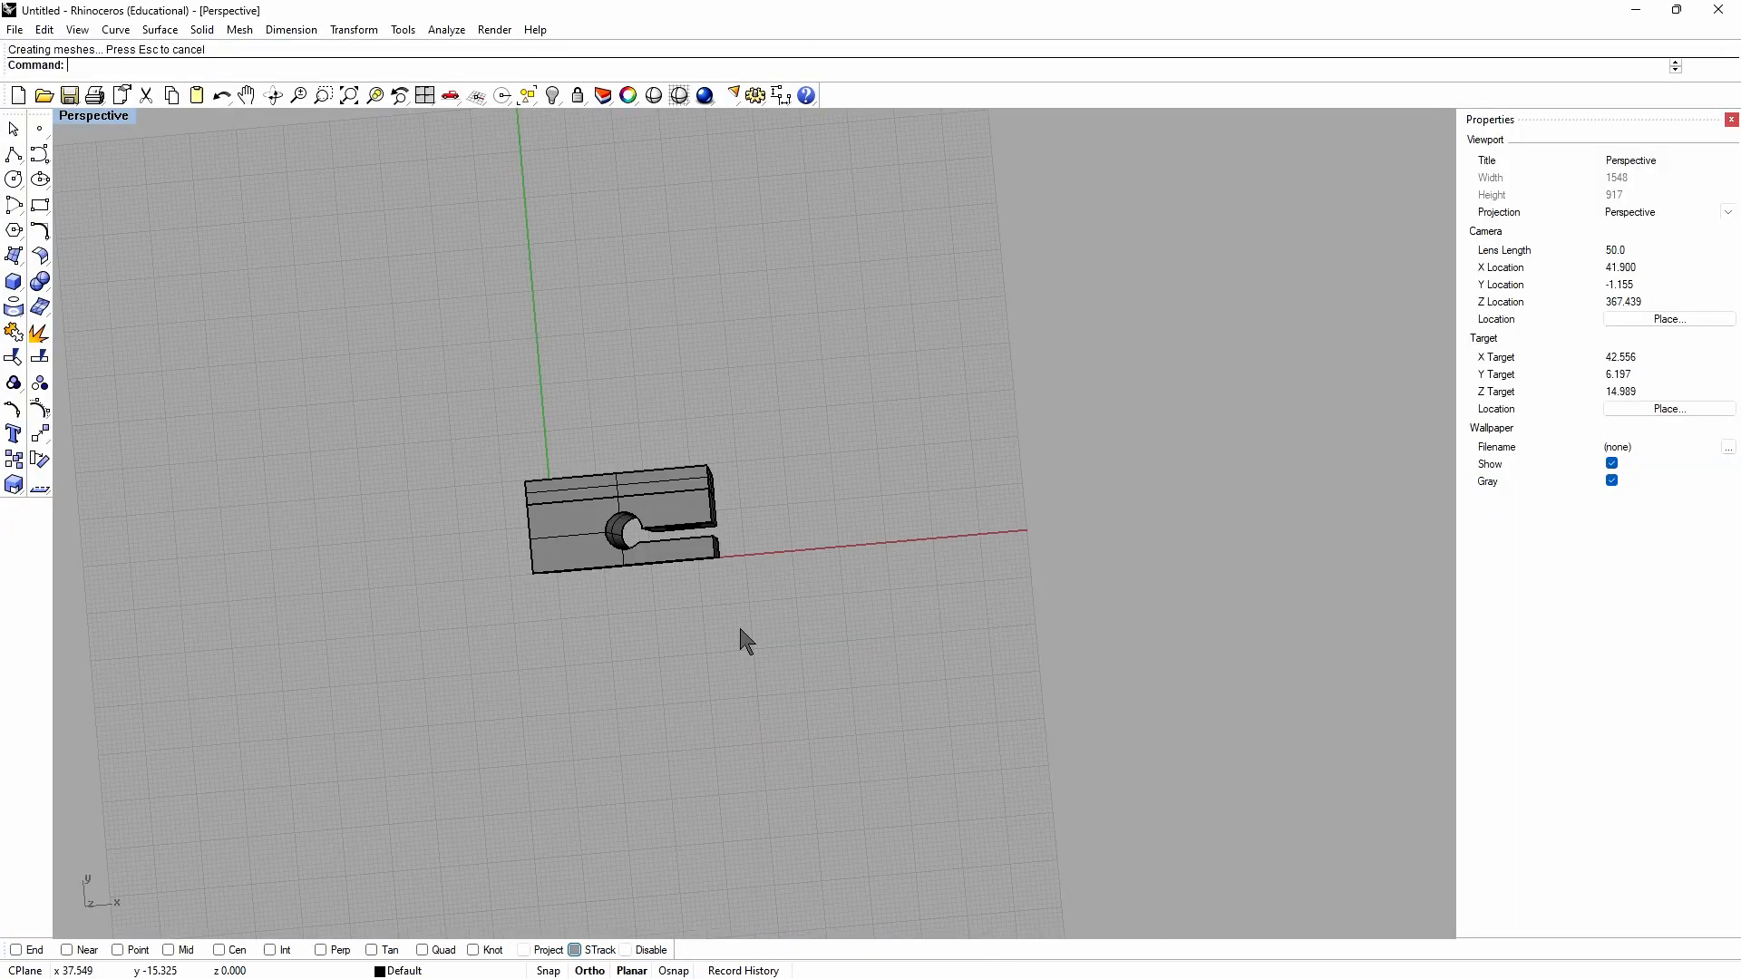
pyautogui.scroll(3, 740, 629)
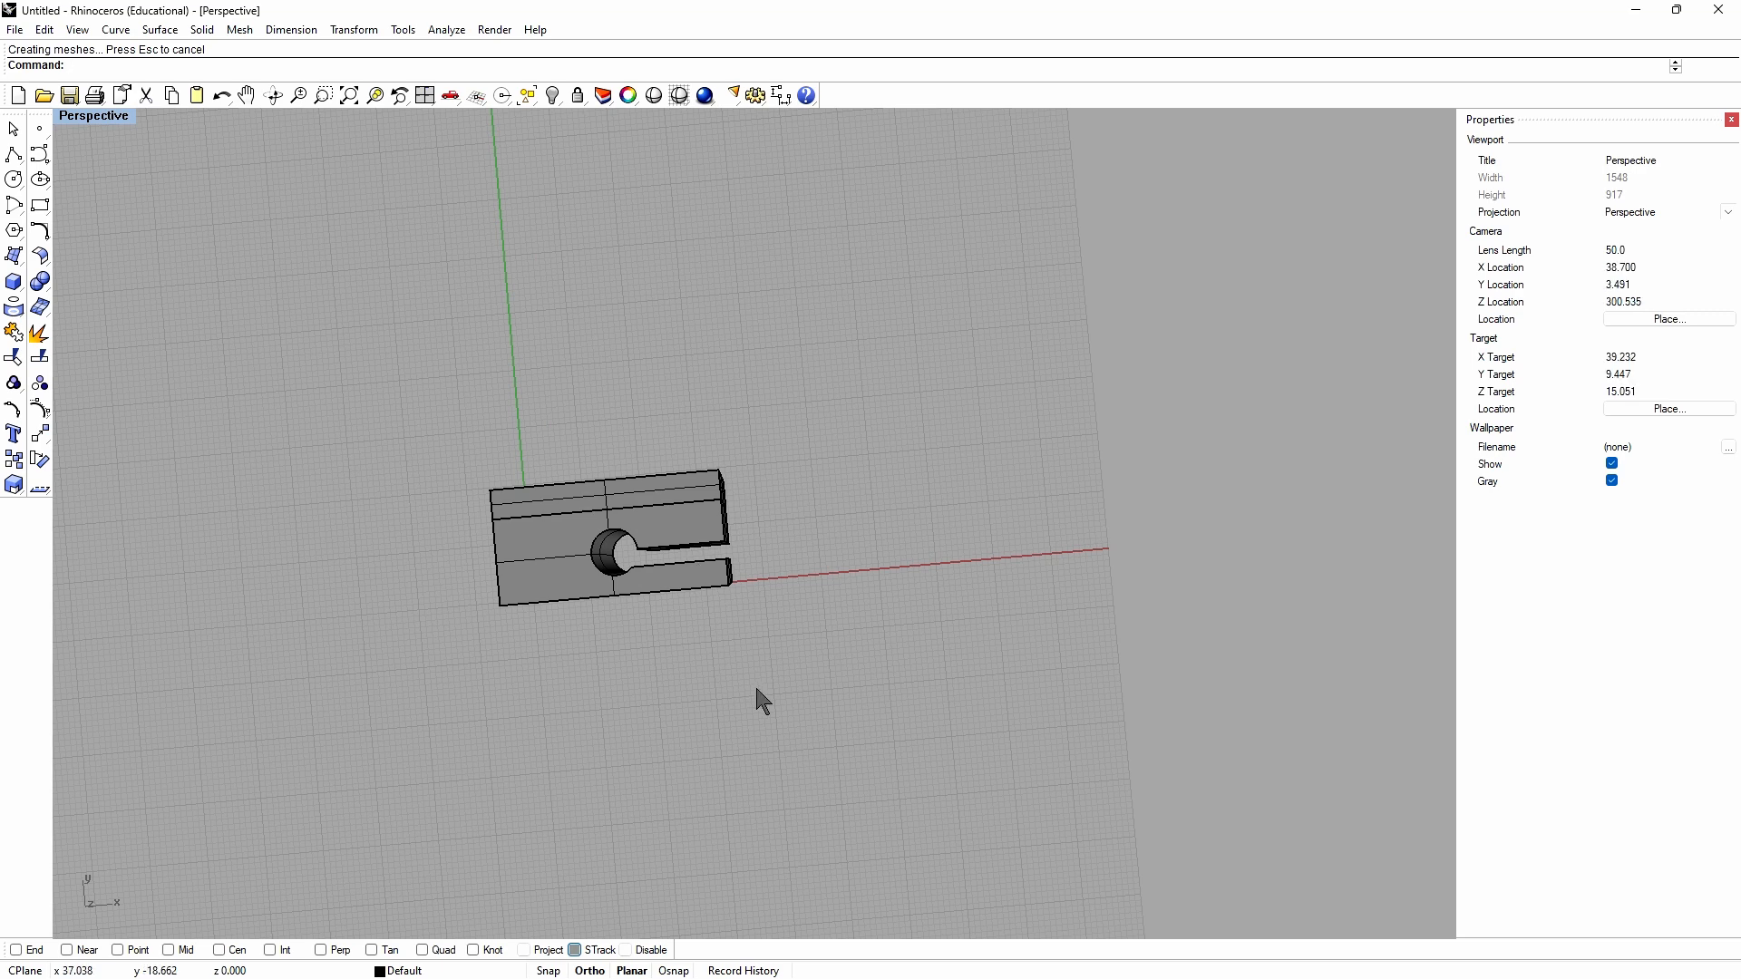
pyautogui.scroll(5, 726, 653)
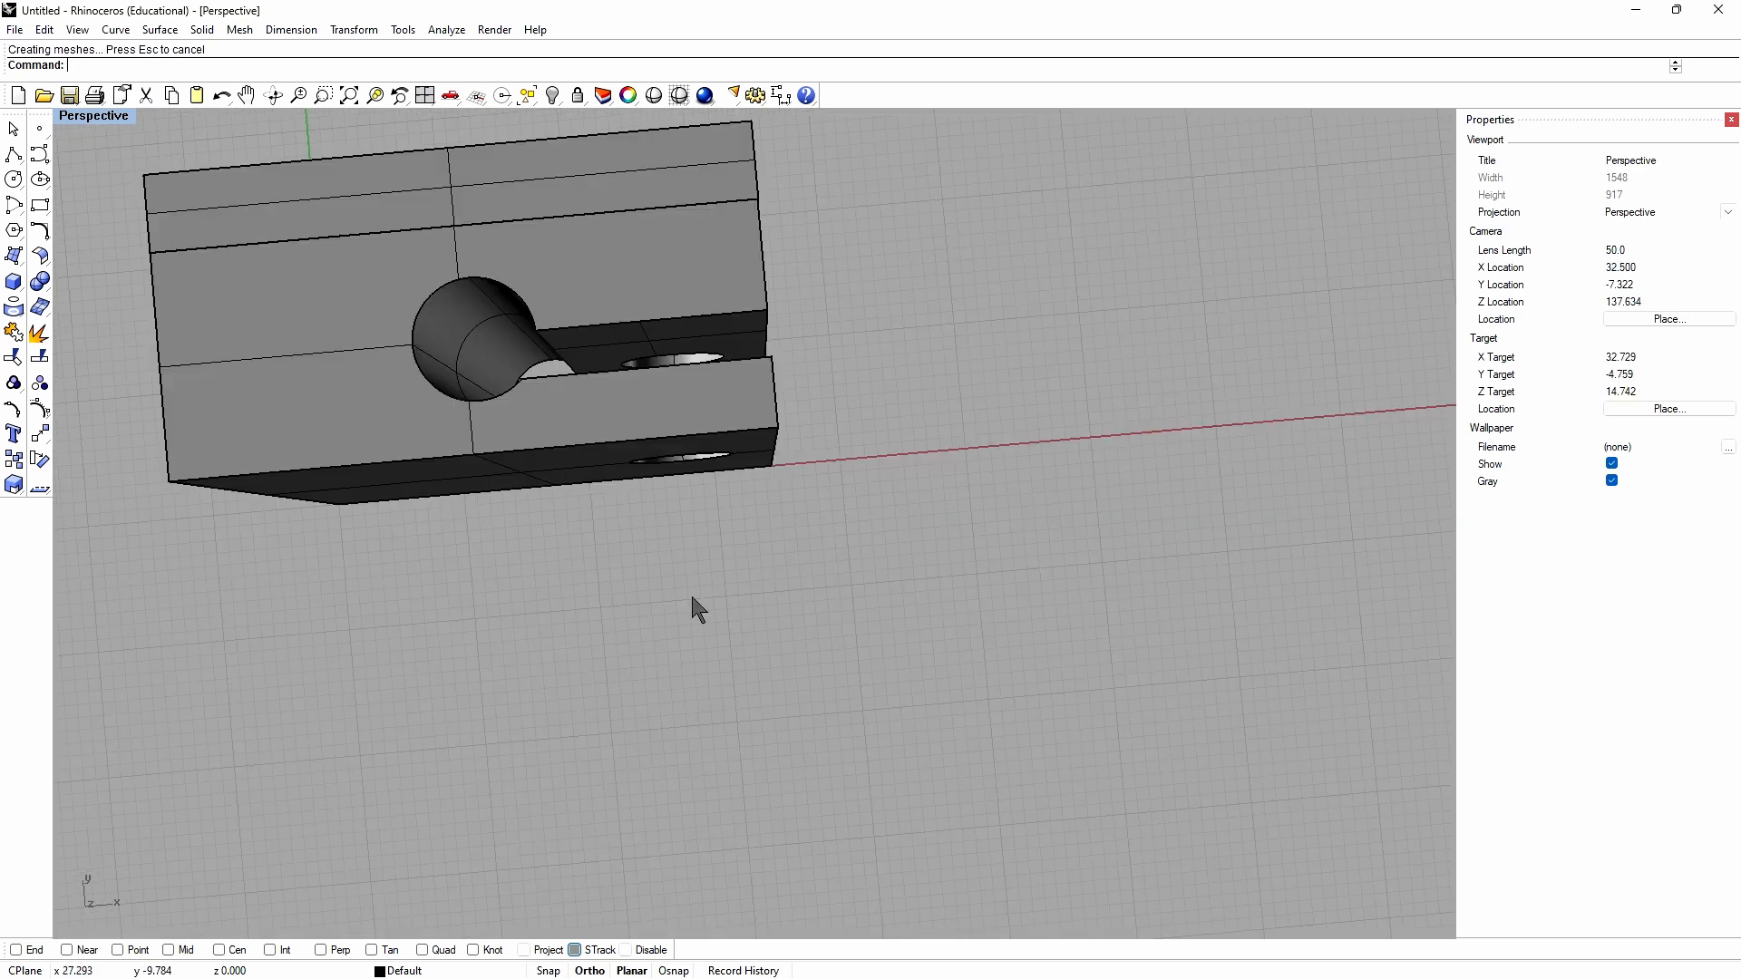
pyautogui.scroll(-10, 692, 596)
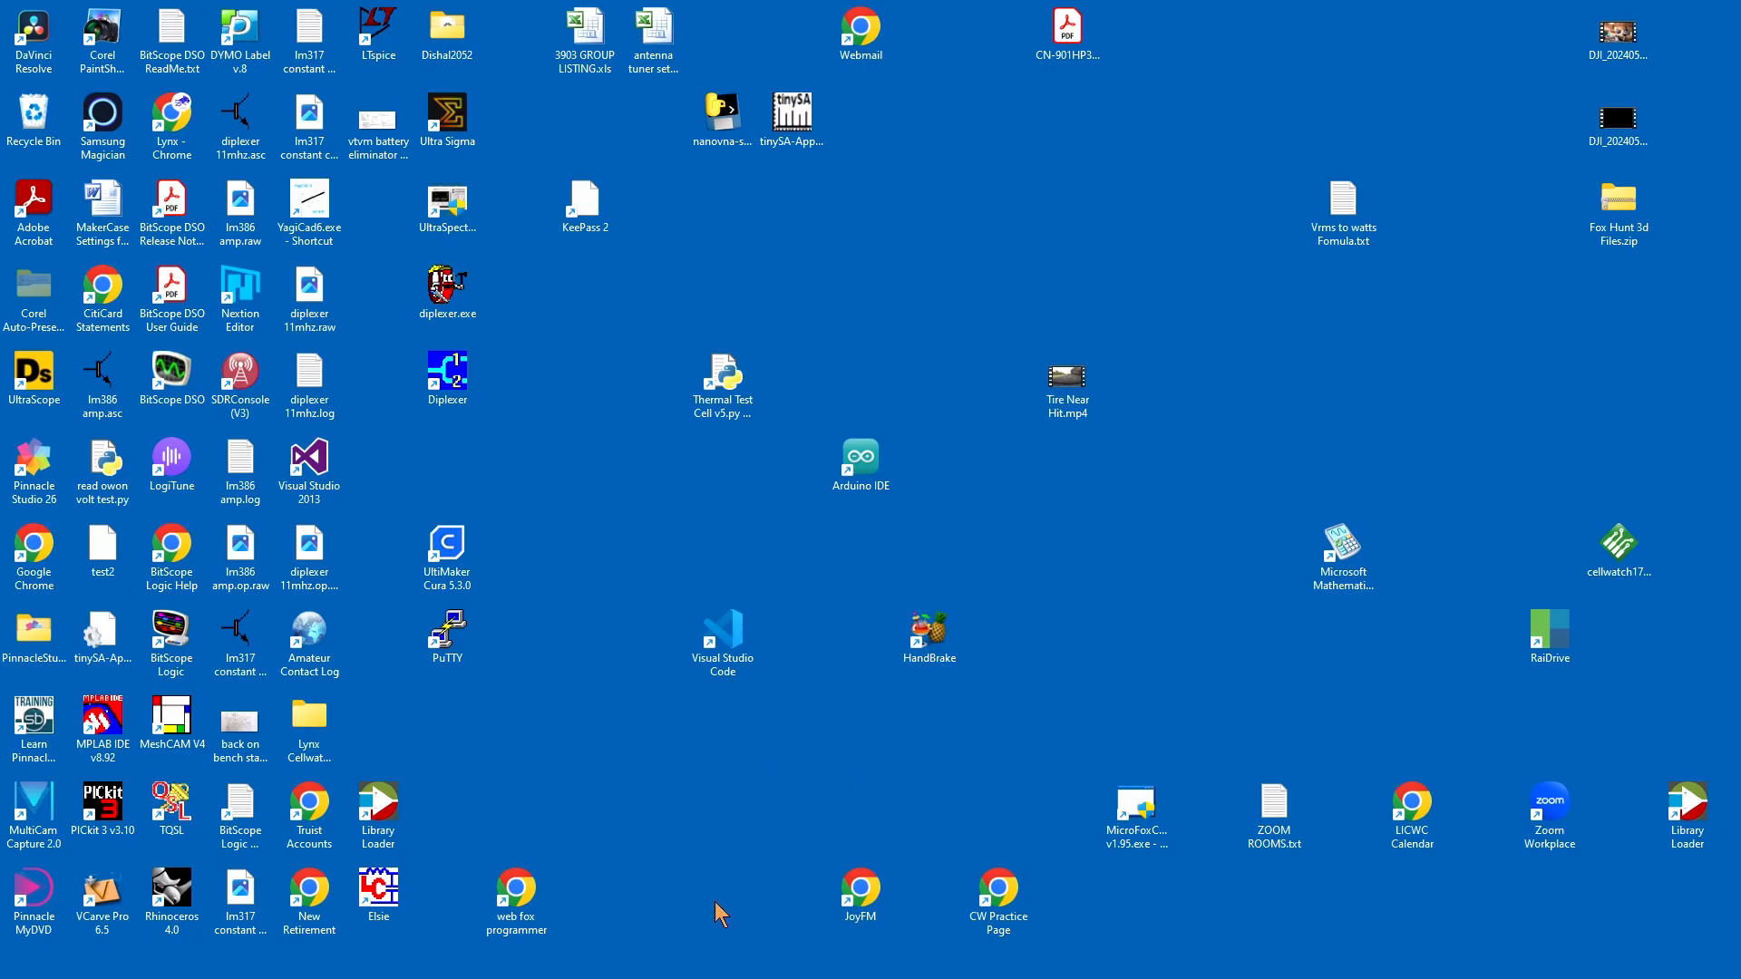
pyautogui.moveTo(672, 978)
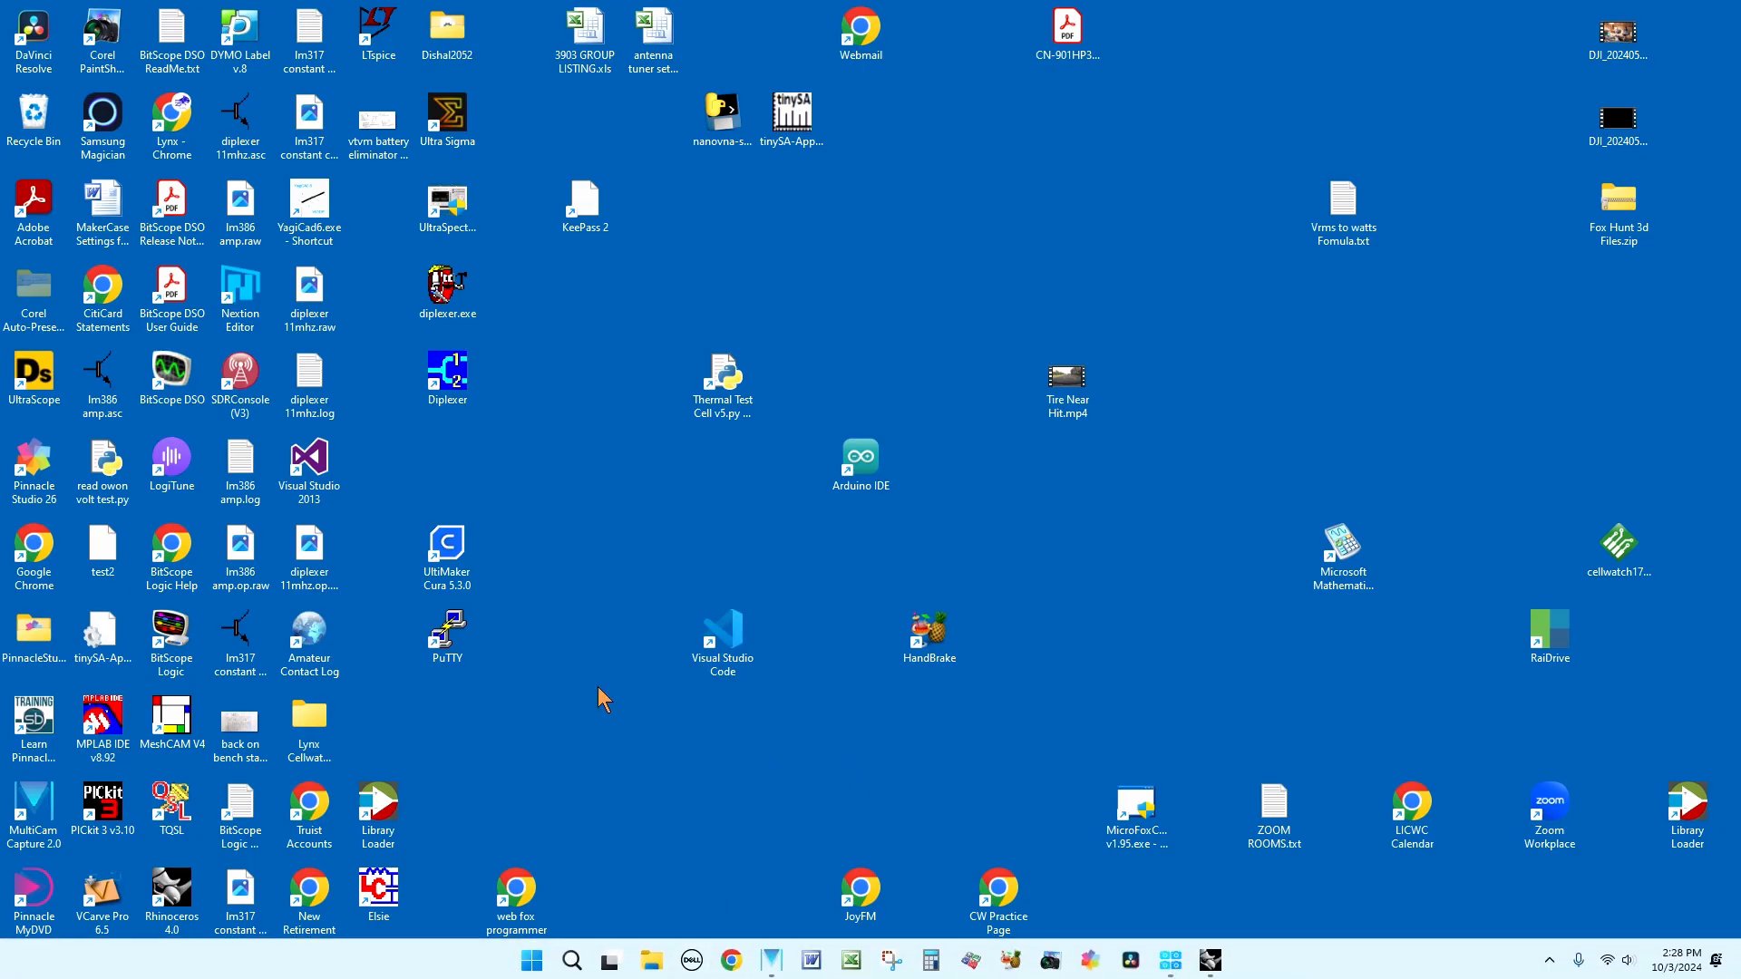